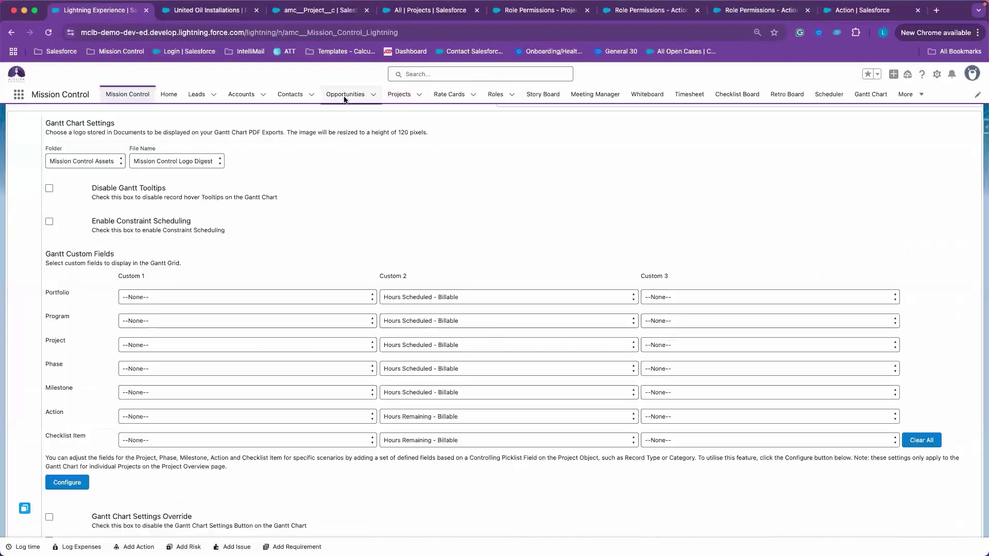
- Duplicate the Mission Control console in a new browser tab and show its Management Pad
right_click(110, 10)
click(116, 113)
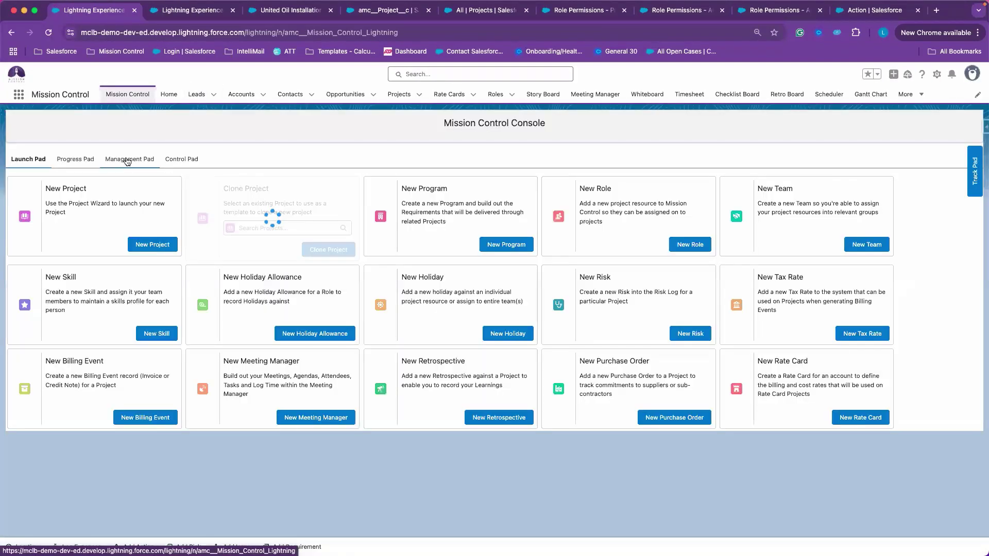
click(128, 159)
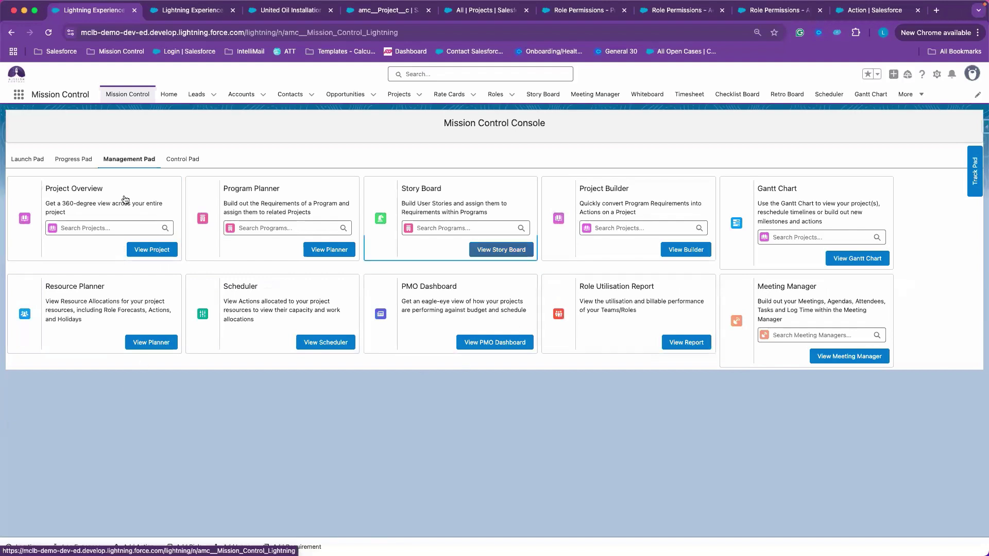
- List the projects offered by the Gantt Chart card's project search, and dismiss the list without choosing one
click(812, 237)
scroll(795, 316, down, 2)
scroll(795, 317, up, 2)
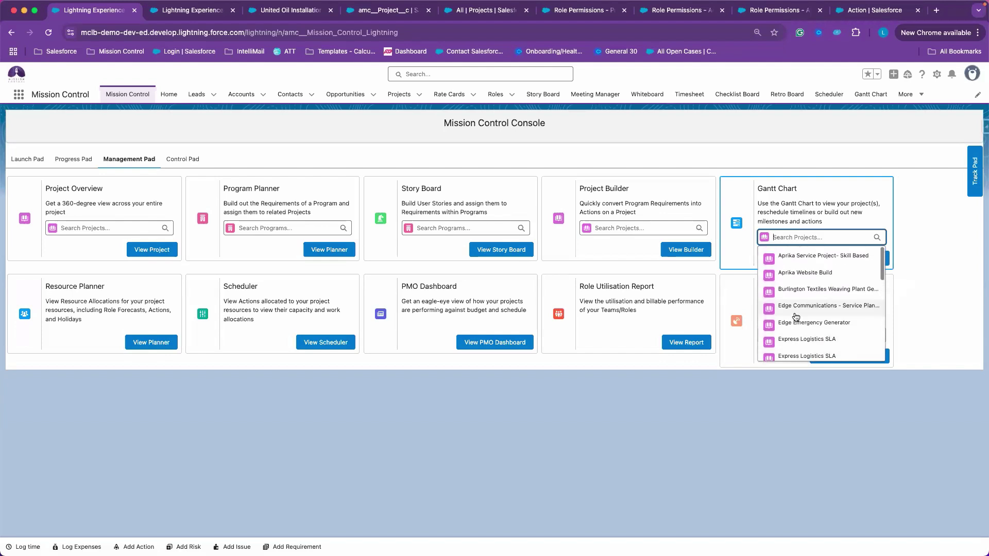
click(933, 235)
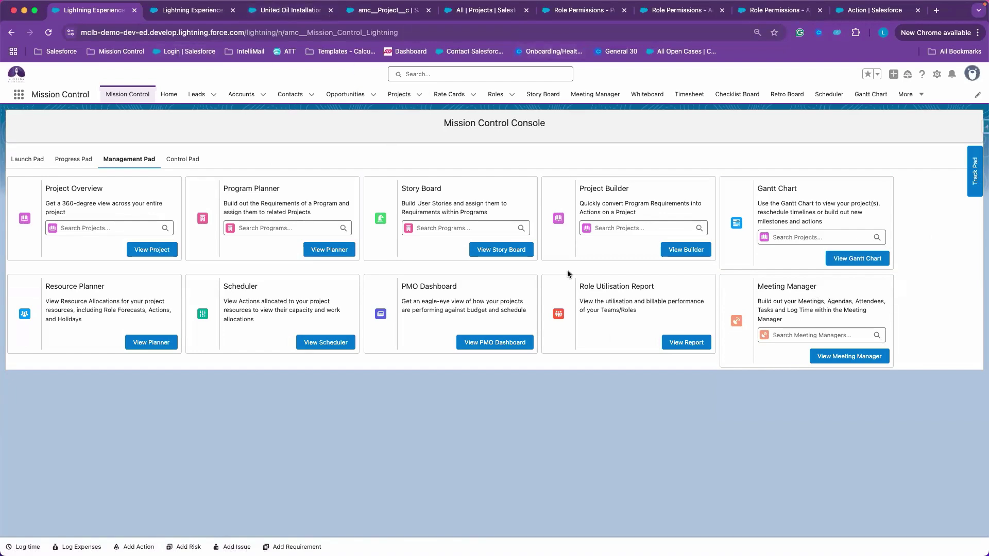
- View the United Oil Installations project's Gantt chart, and return to the Gantt Chart Settings on the Control Pad
click(298, 9)
scroll(206, 212, up, 5)
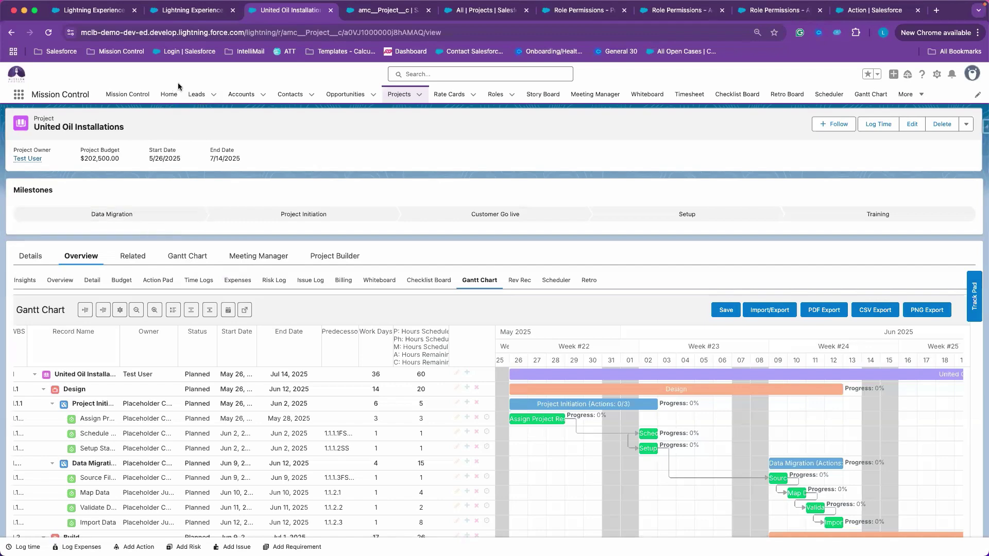
click(189, 12)
scroll(212, 109, down, 10)
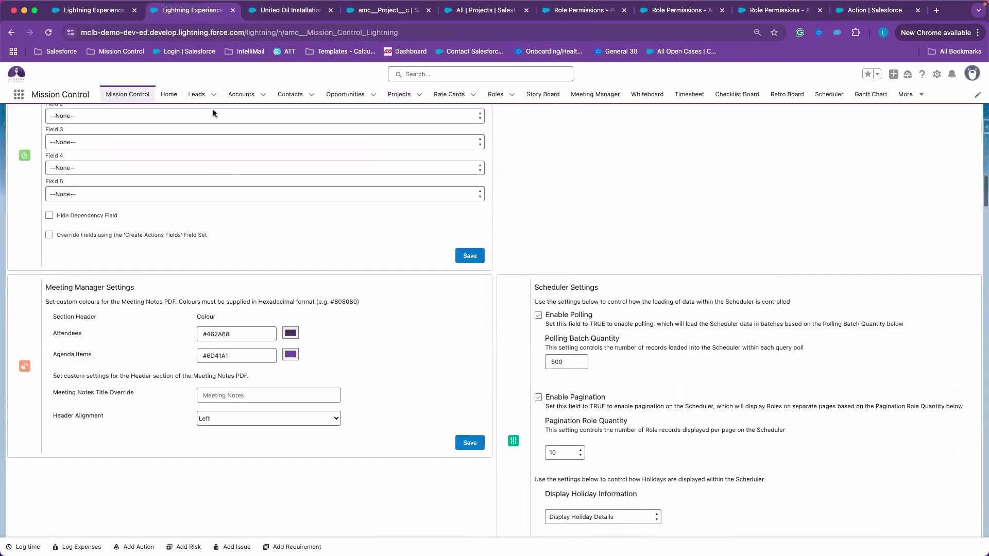
scroll(212, 109, down, 8)
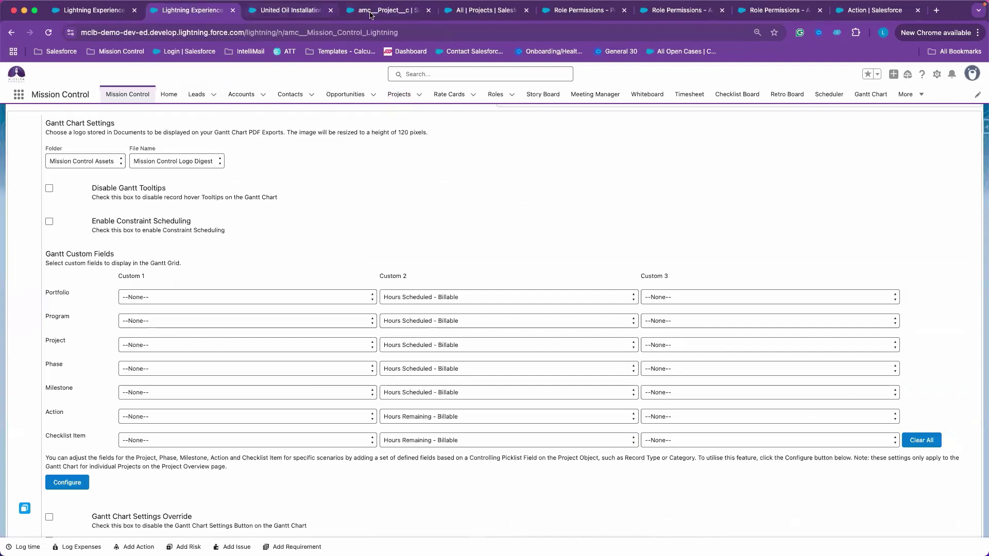
- Open the global Gantt Chart page with its Project Filters, and return to the United Oil Installations project's Gantt chart
click(377, 12)
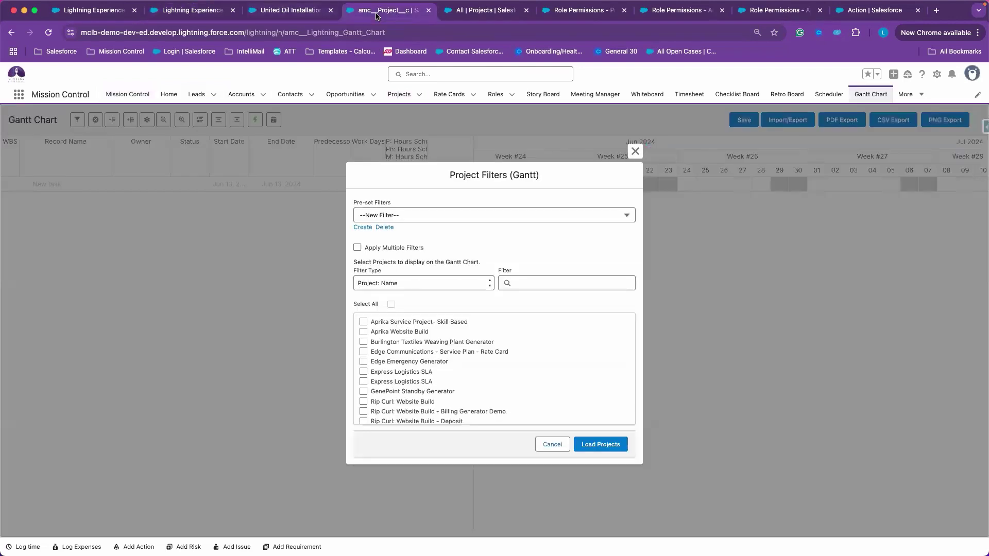
click(866, 93)
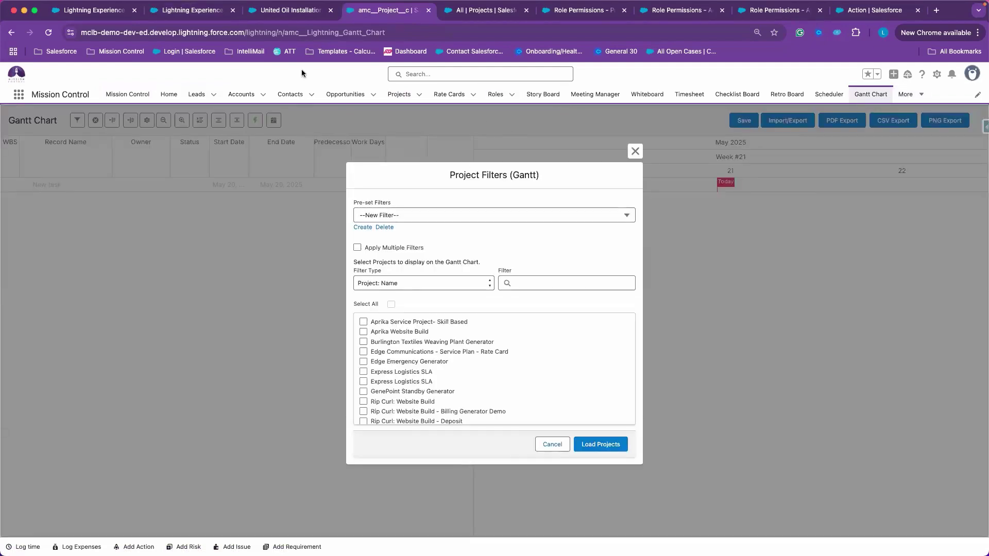
click(284, 14)
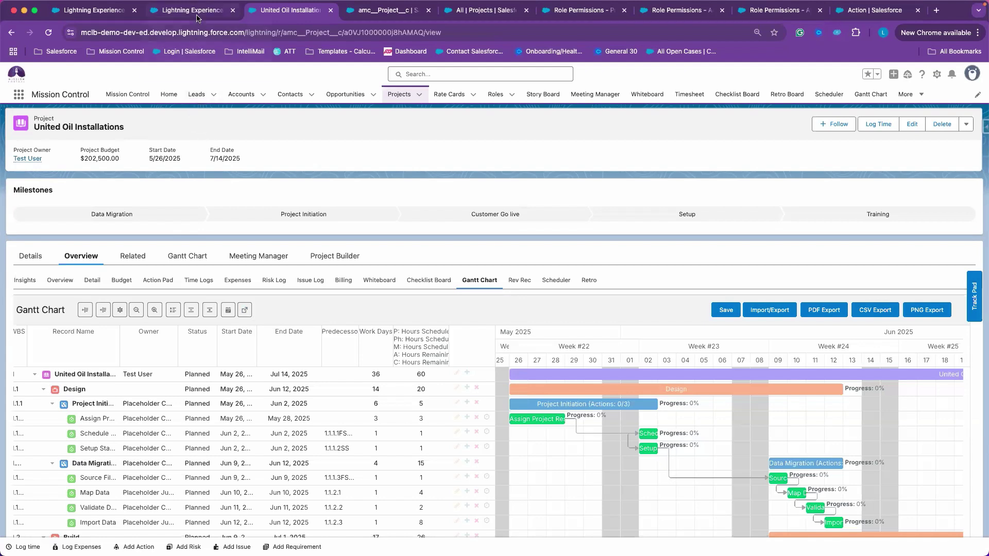
- Close the duplicated Mission Control console and return to the Gantt Chart Settings
click(93, 13)
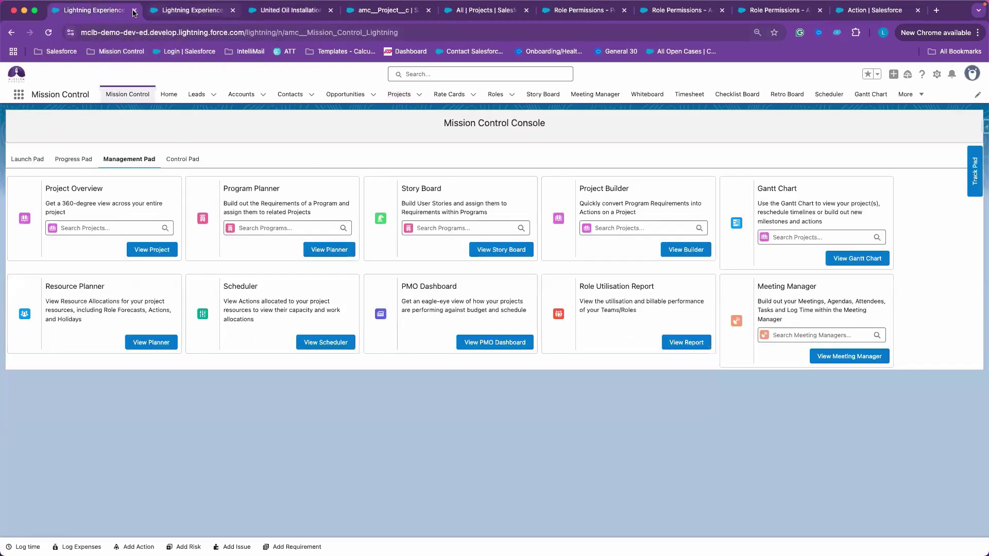
key(super+w)
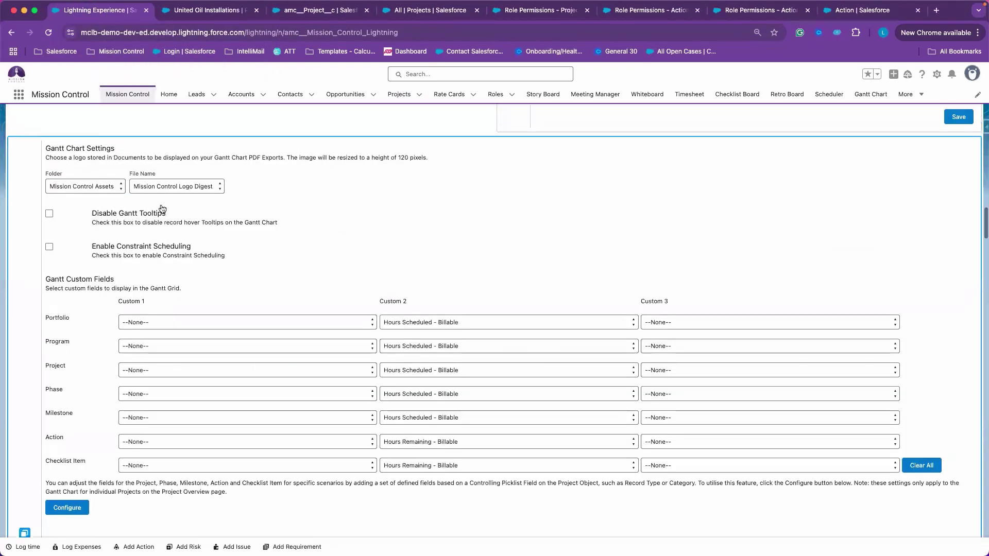
scroll(163, 208, down, 2)
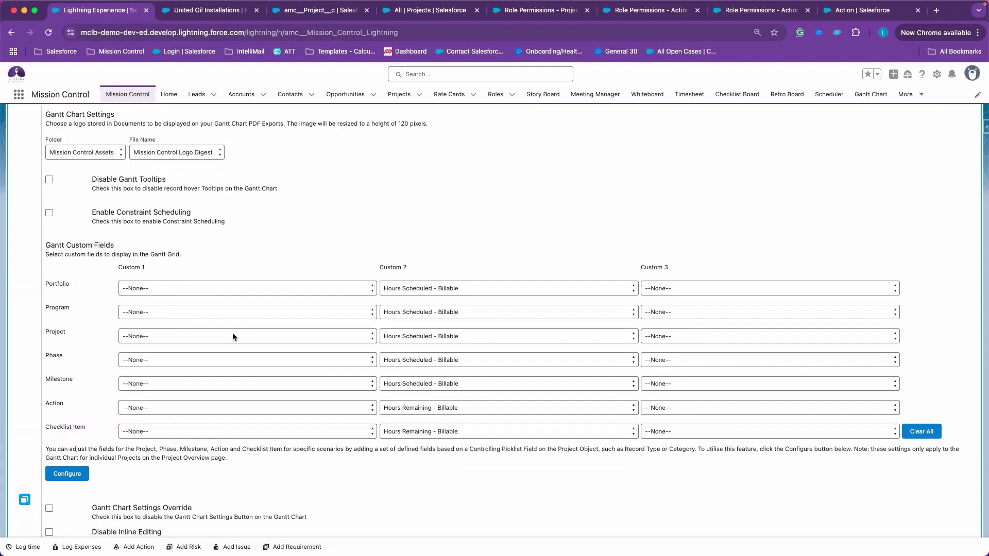
- Go through the Control Pad from its beginning to locate the Gantt Chart Settings section
scroll(265, 323, up, 15)
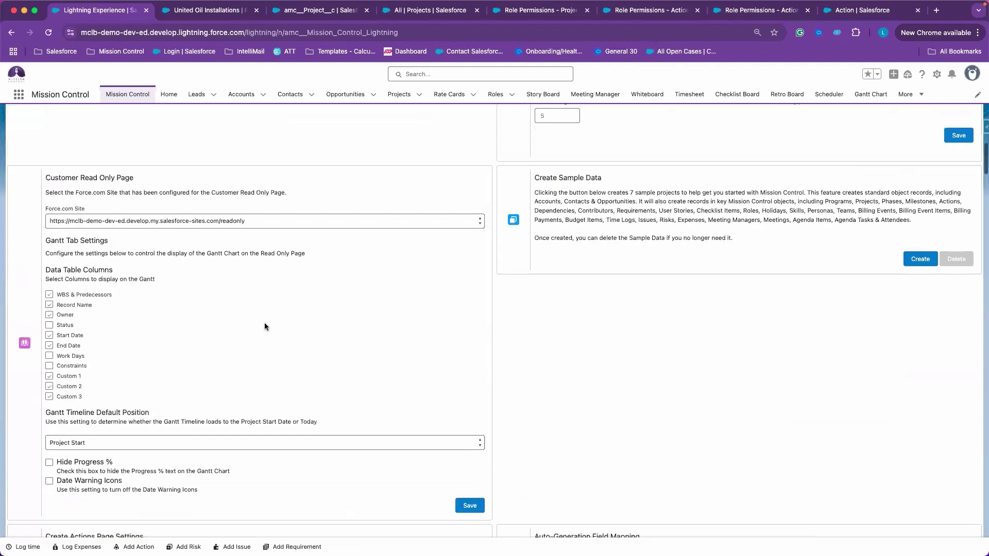
scroll(272, 321, up, 10)
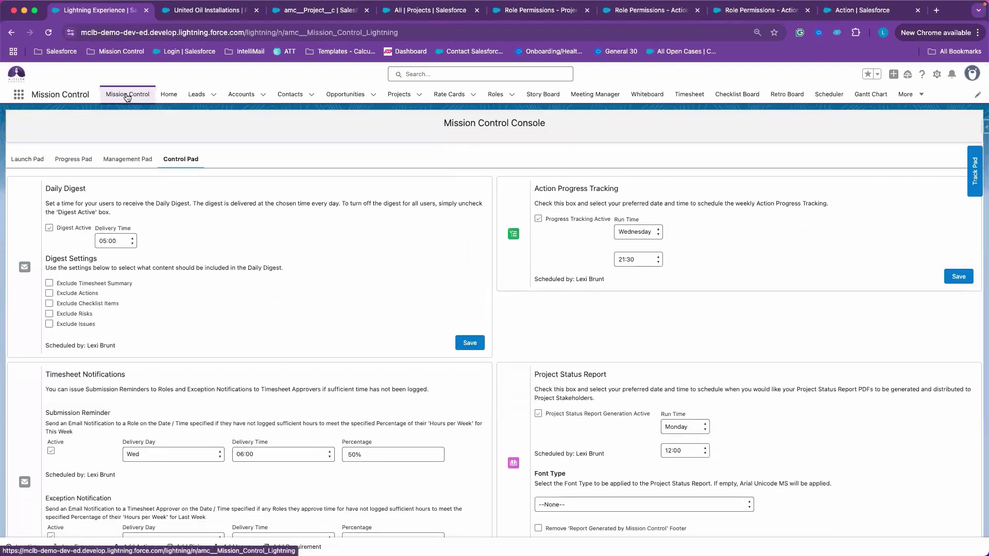
scroll(202, 241, down, 15)
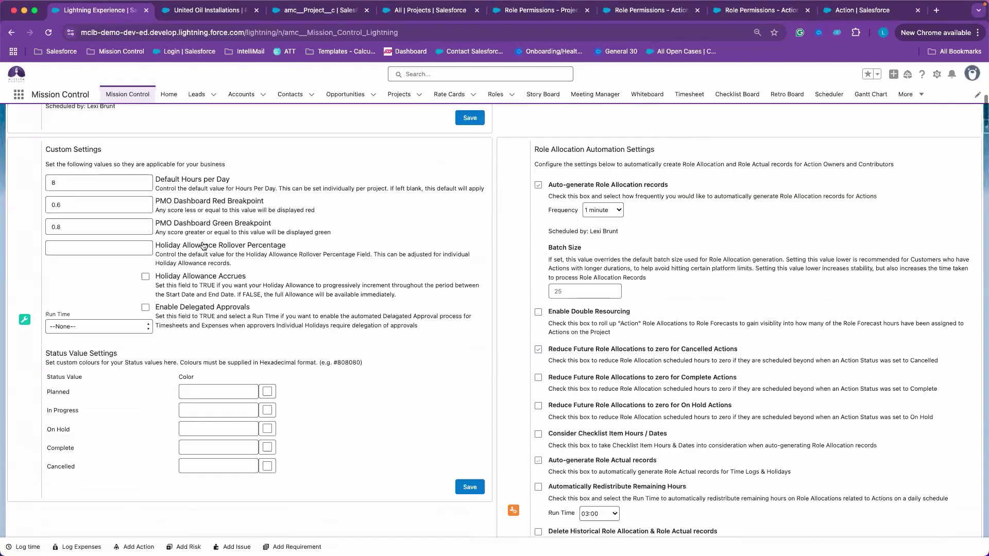
scroll(202, 245, down, 15)
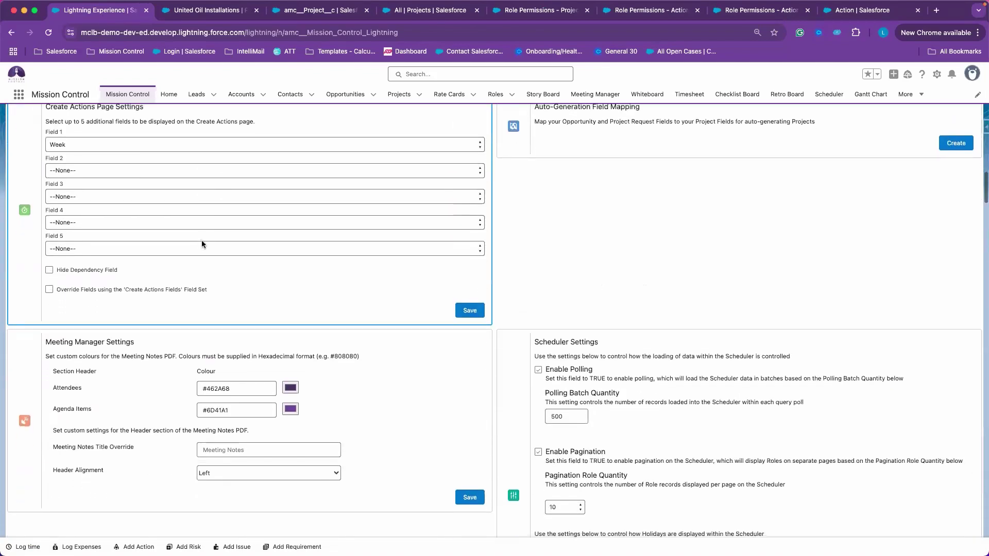
scroll(202, 244, down, 12)
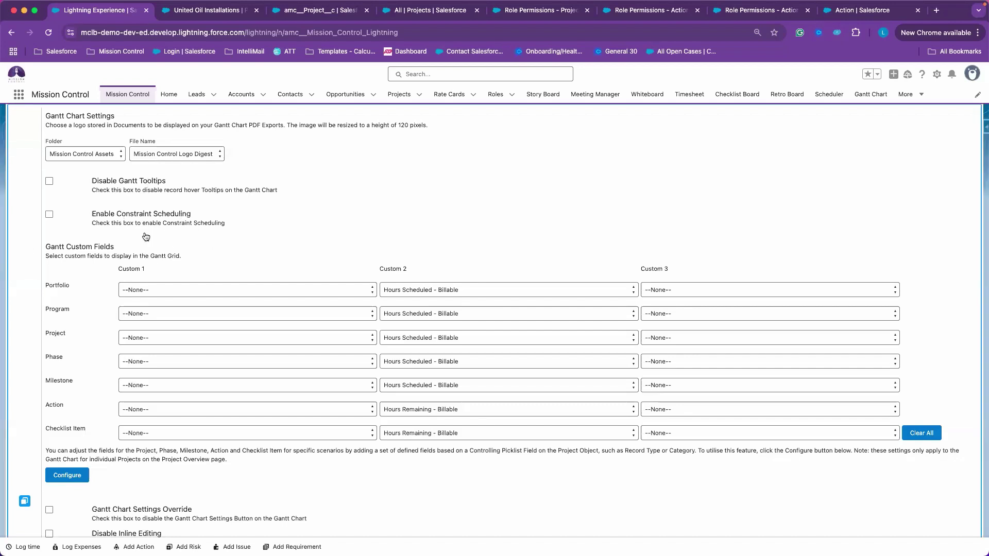
- Review the Gantt Custom Fields set for each record level, pointing out the Custom 2 column
scroll(216, 284, down, 1)
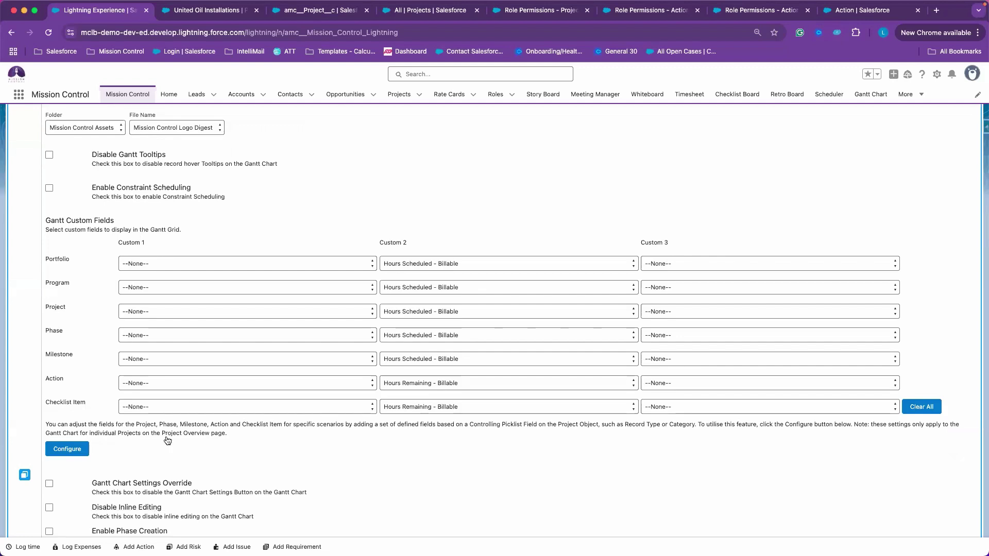
scroll(181, 358, down, 1)
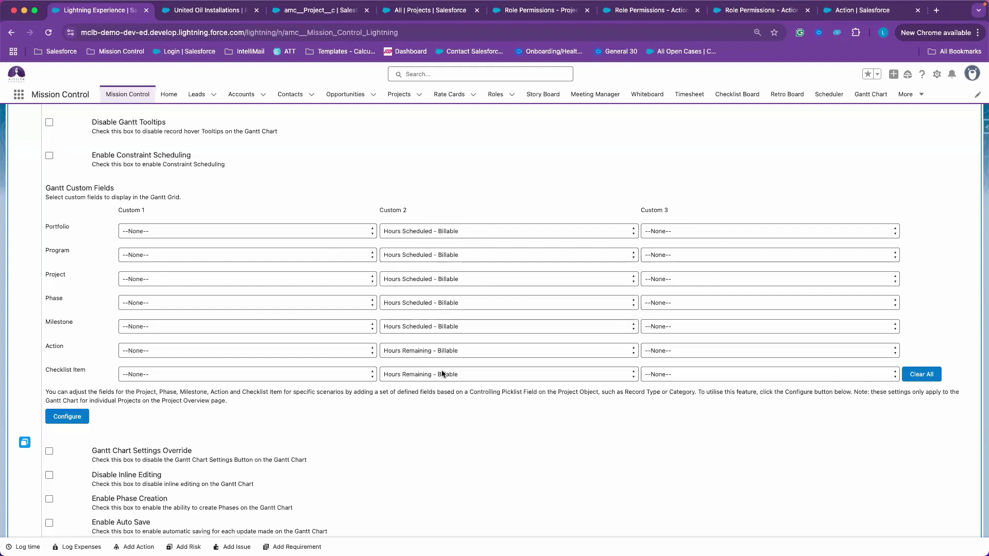
scroll(442, 373, down, 1)
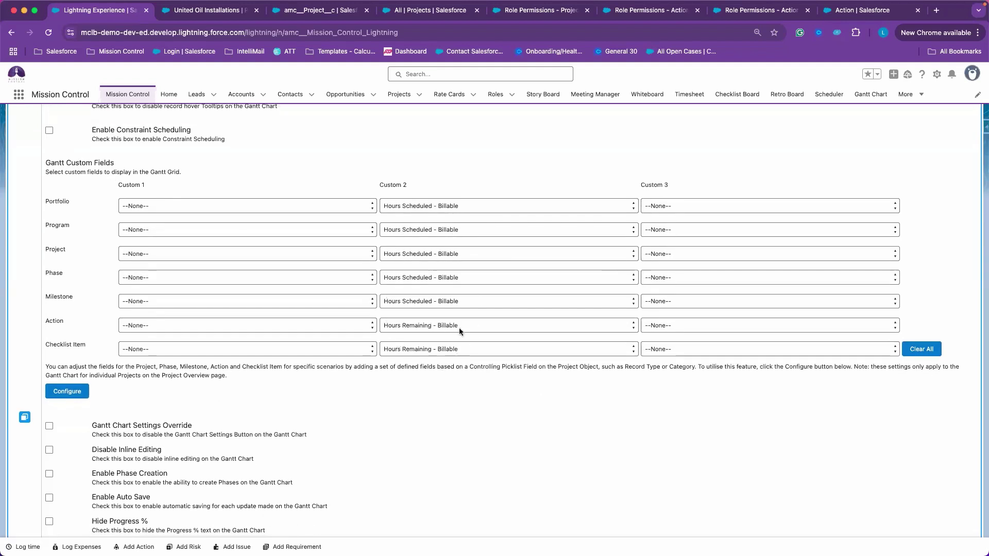
drag(377, 184, 428, 186)
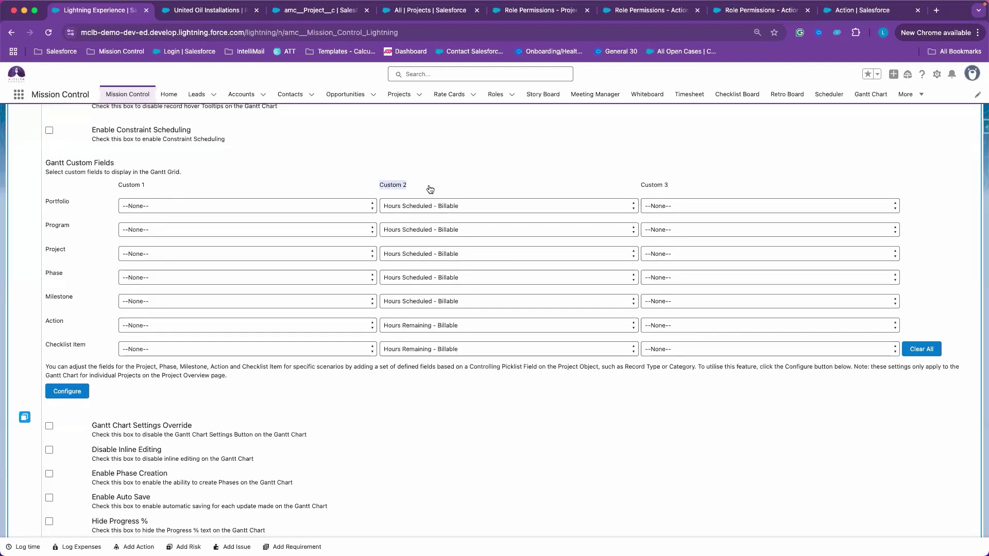
click(431, 189)
scroll(418, 289, down, 3)
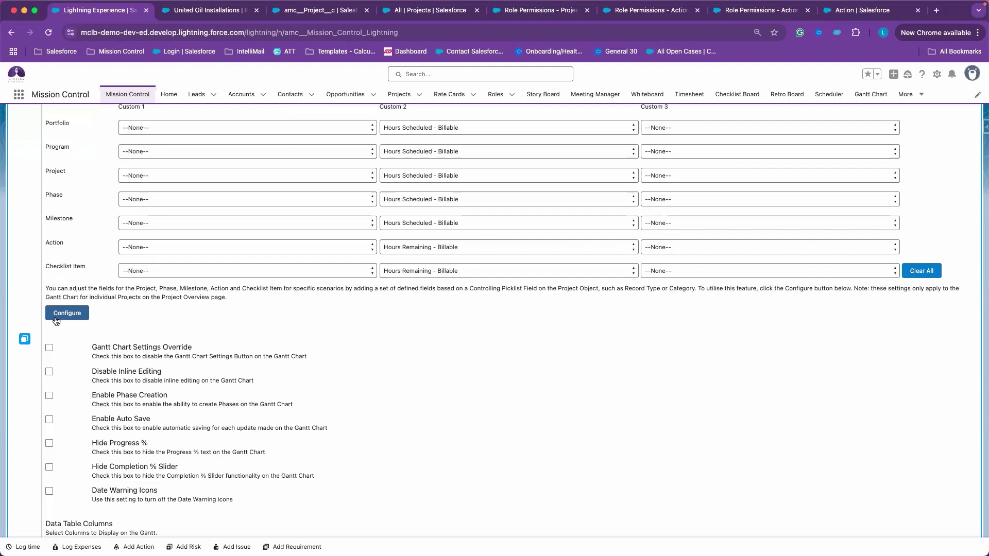
- Open the Gantt Custom Fields configuration, choose Category as the controlling field, inspect the Project field options, and cancel
click(74, 313)
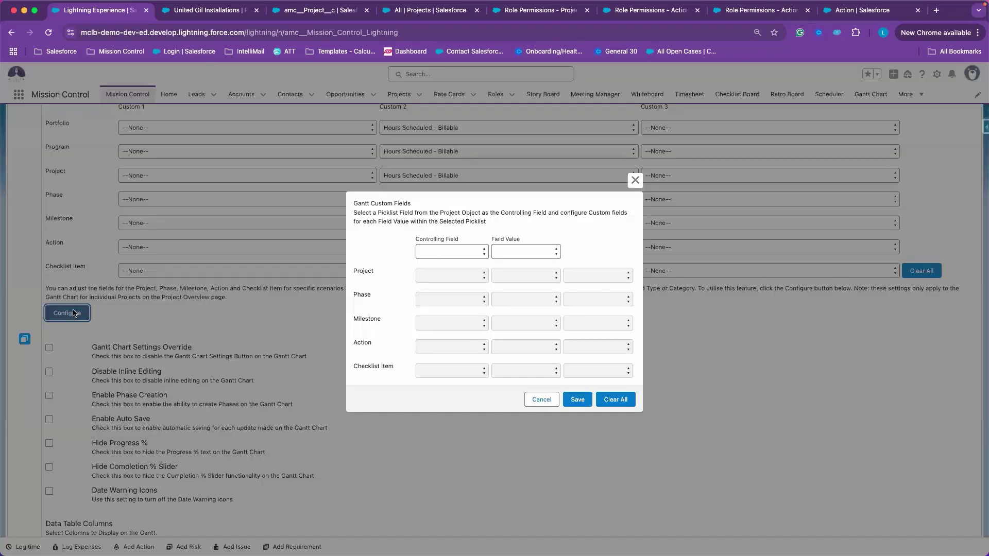
click(452, 250)
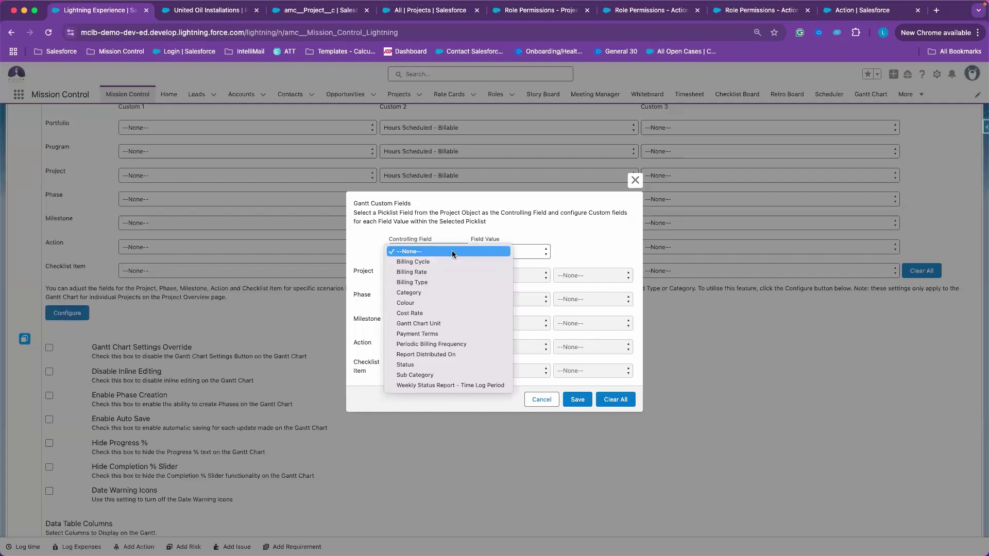
click(422, 294)
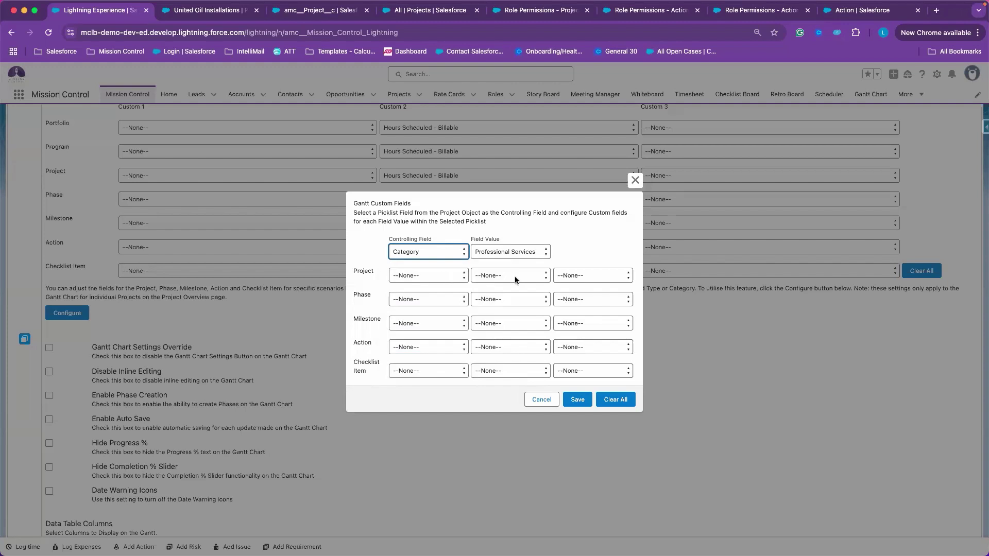
click(441, 276)
click(456, 276)
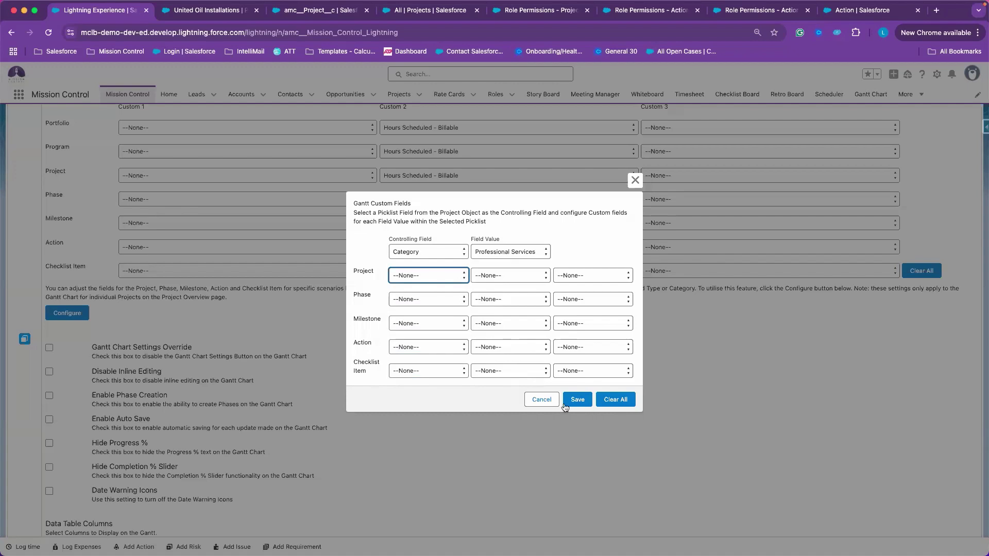
click(541, 400)
- Examine the Gantt display checkboxes, the Data Table Columns and the Gantt Timeline Default Position options
scroll(544, 406, down, 5)
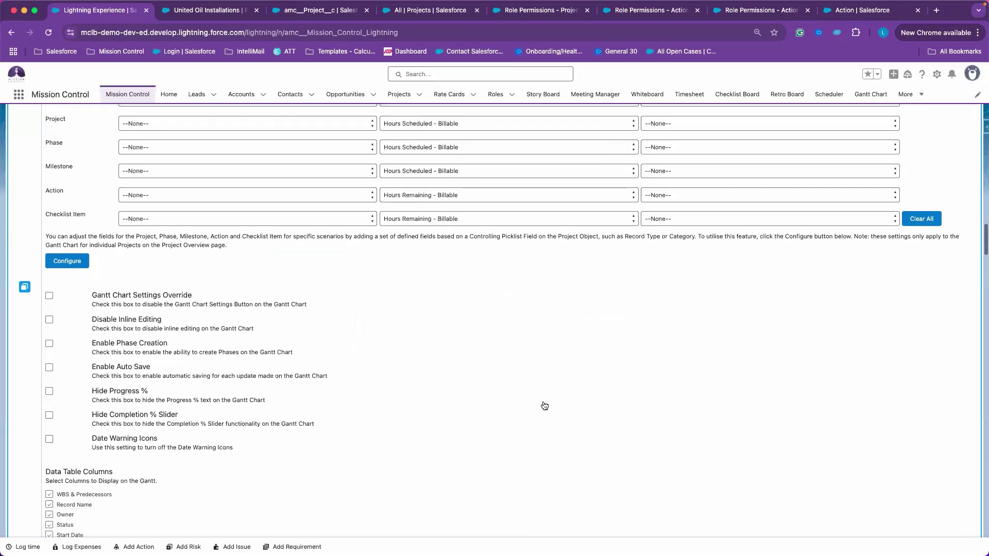
scroll(544, 406, down, 2)
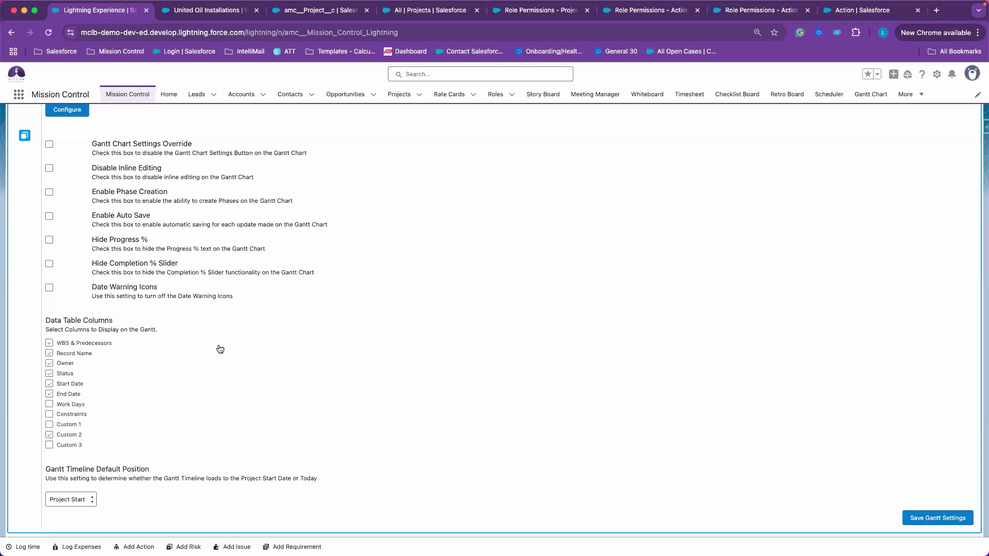
scroll(219, 346, down, 3)
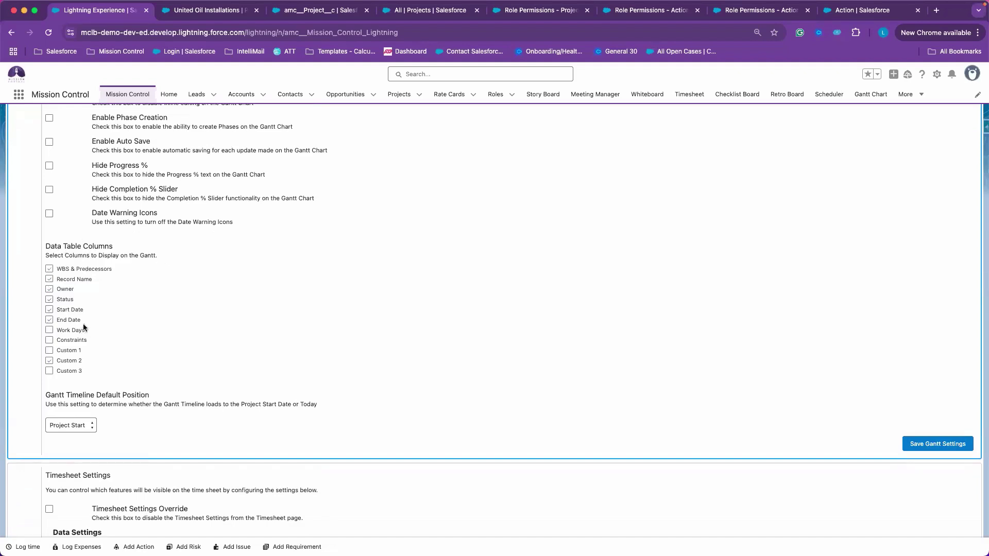
click(49, 361)
click(73, 429)
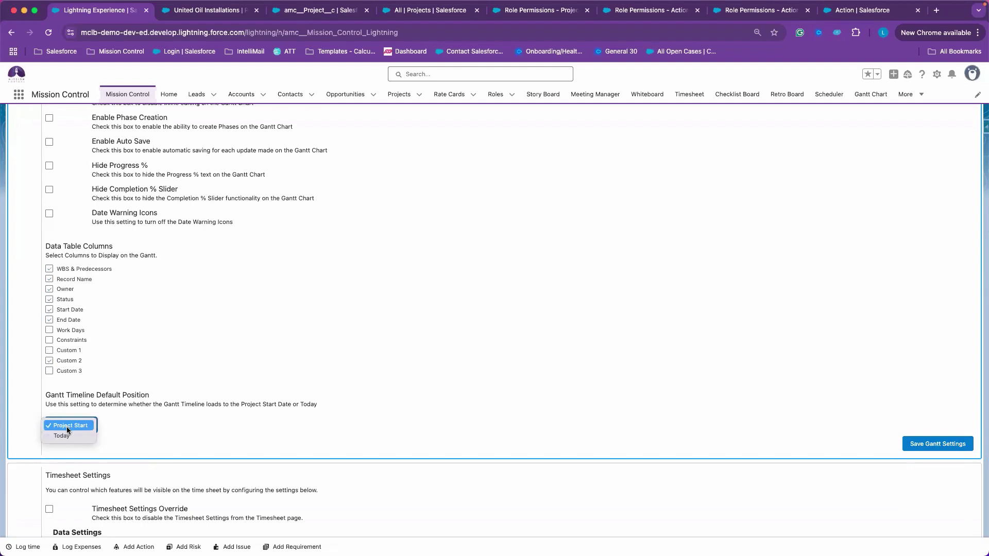
click(248, 424)
- Recheck the Gantt Chart Settings from end to start, and switch to the United Oil Installations project's Gantt chart
scroll(254, 409, up, 2)
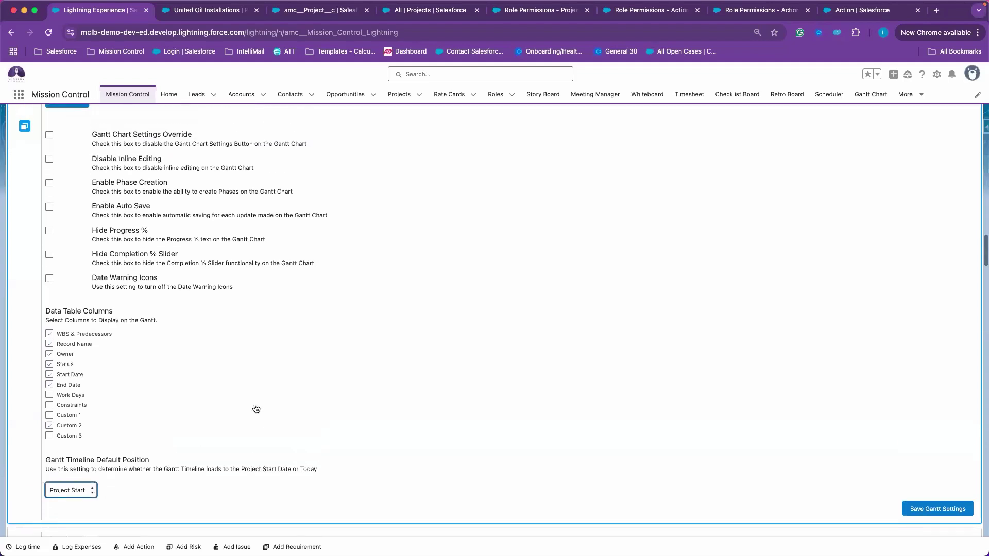
scroll(256, 409, up, 2)
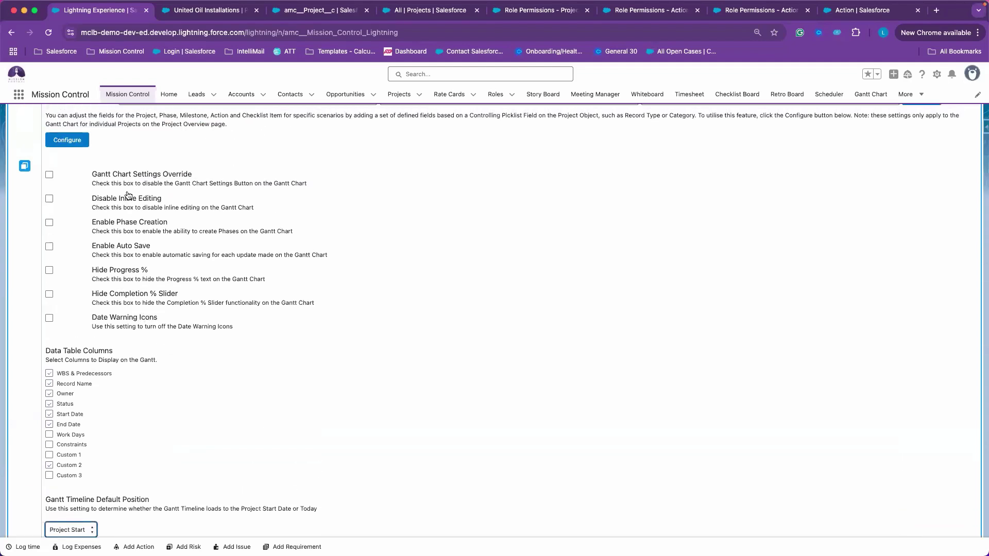
scroll(142, 288, up, 3)
scroll(139, 293, up, 12)
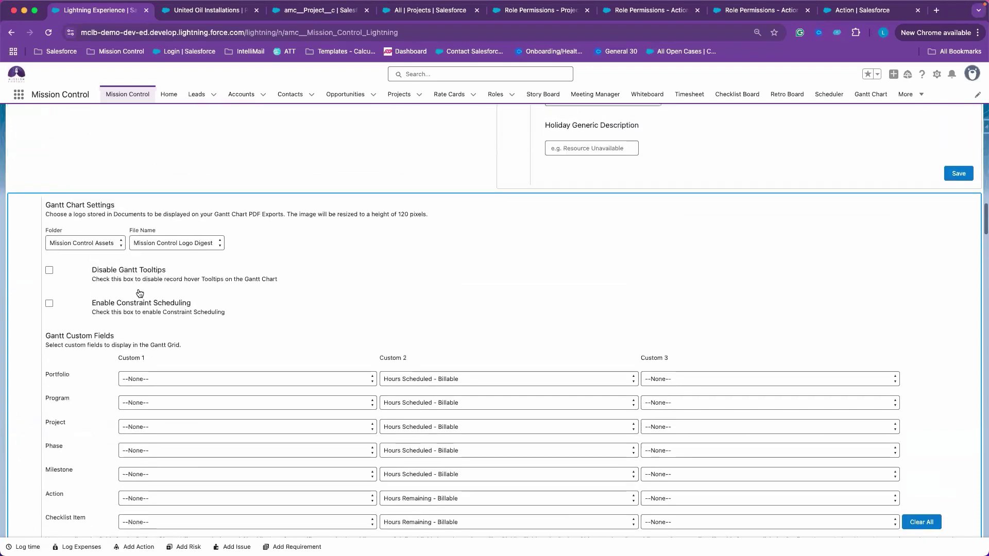
click(209, 11)
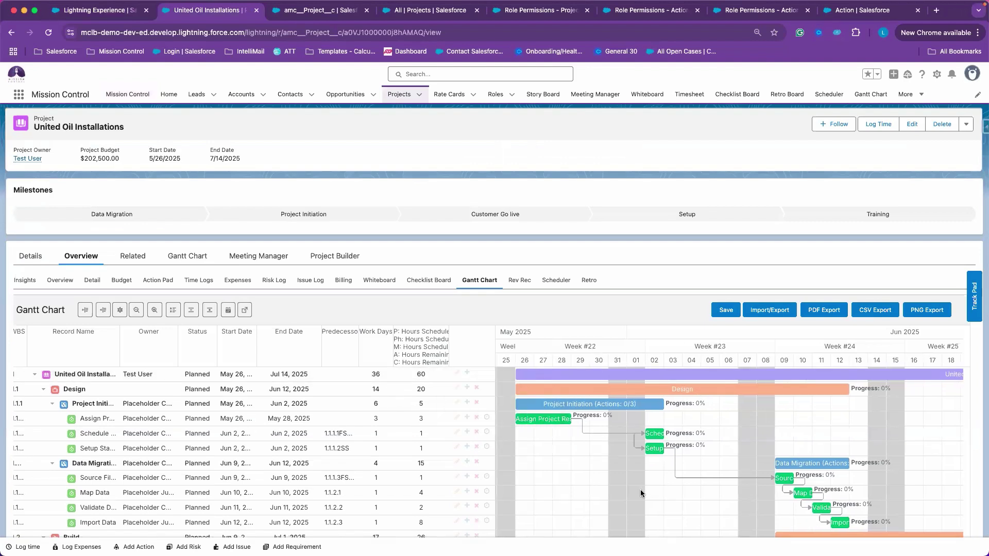
- Look through the United Oil Installations Gantt chart's phases, milestones and actions from Design down to Training
scroll(510, 475, down, 1)
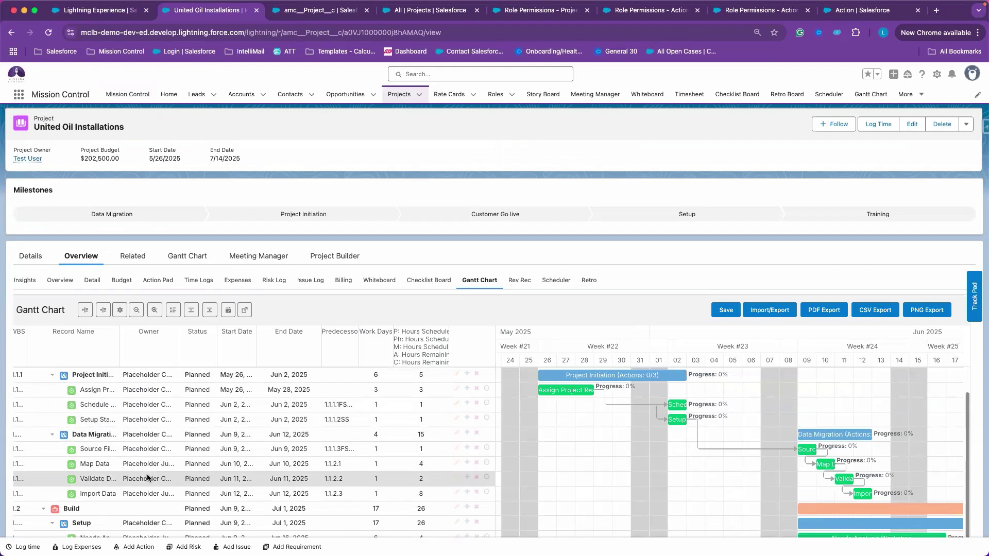
scroll(147, 476, down, 2)
scroll(141, 417, up, 3)
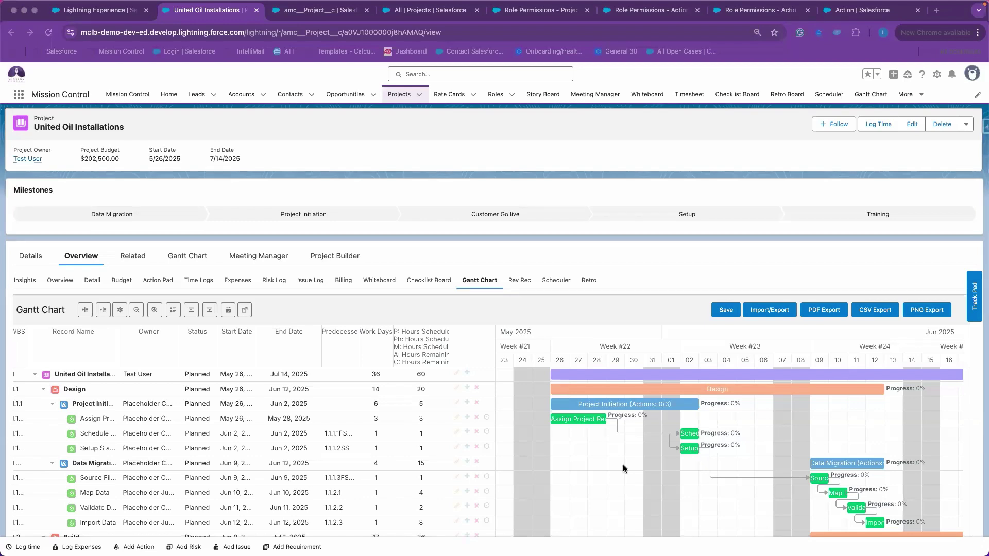
scroll(304, 490, down, 5)
scroll(304, 489, down, 5)
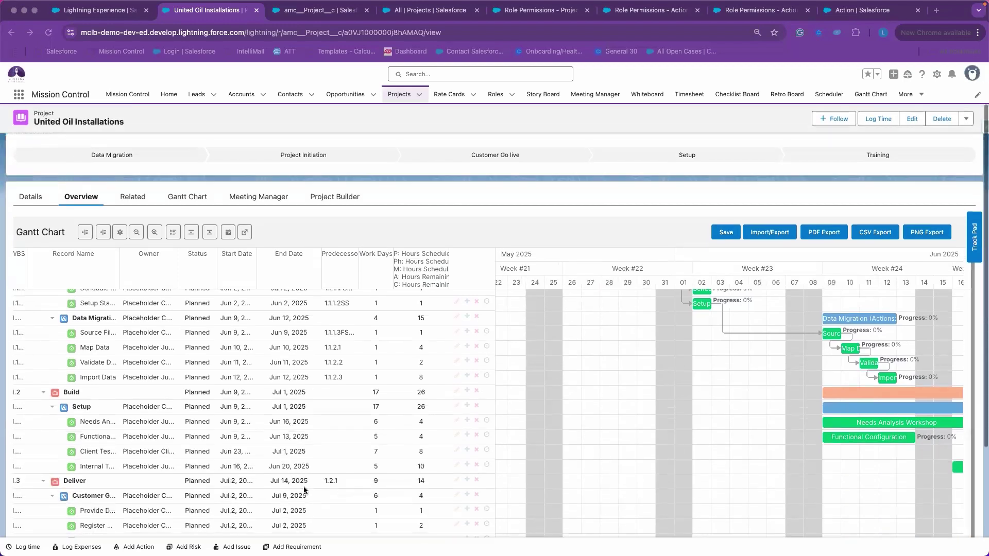
scroll(304, 489, down, 2)
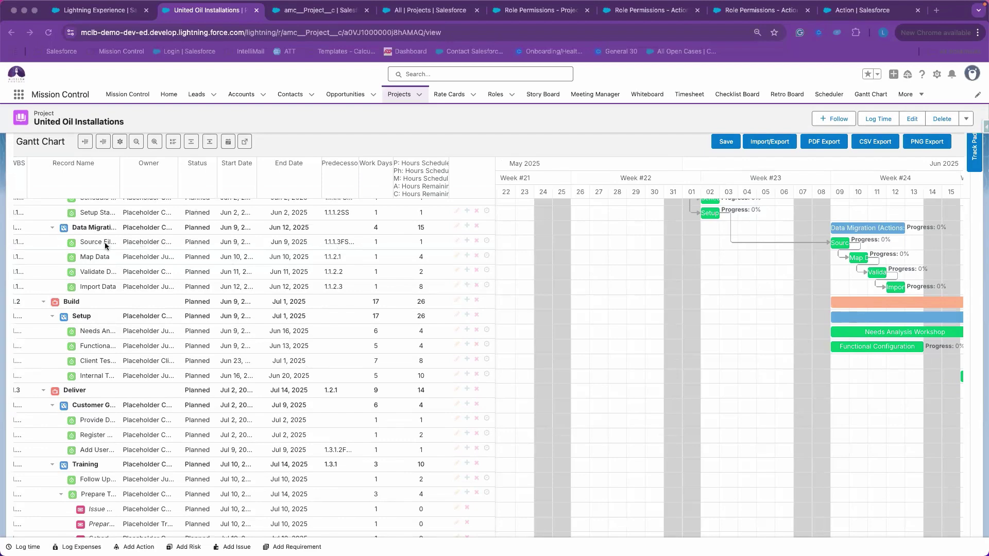
- Open the Source Files from the Client action from its Gantt bar, review its Record Detail fields, and close it
double_click(838, 244)
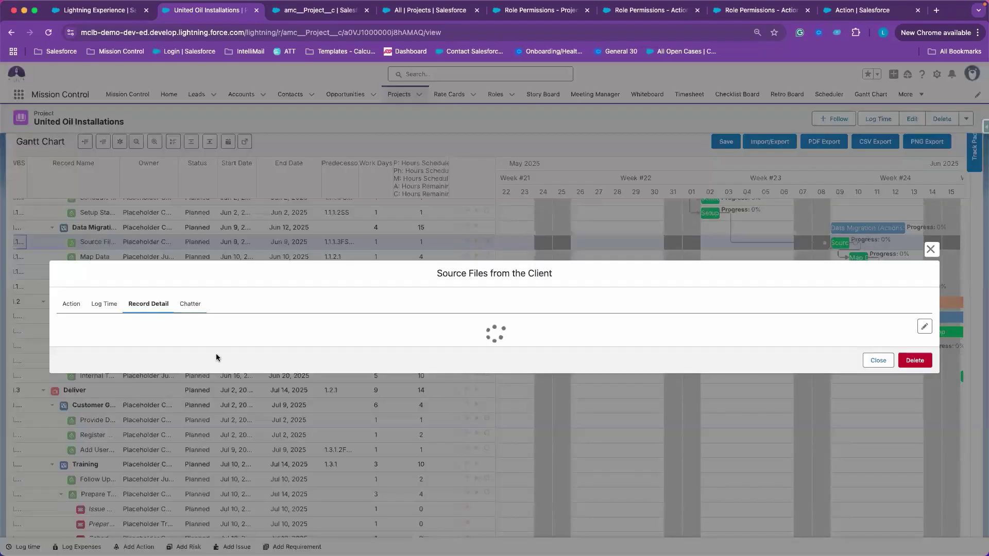
scroll(354, 417, down, 5)
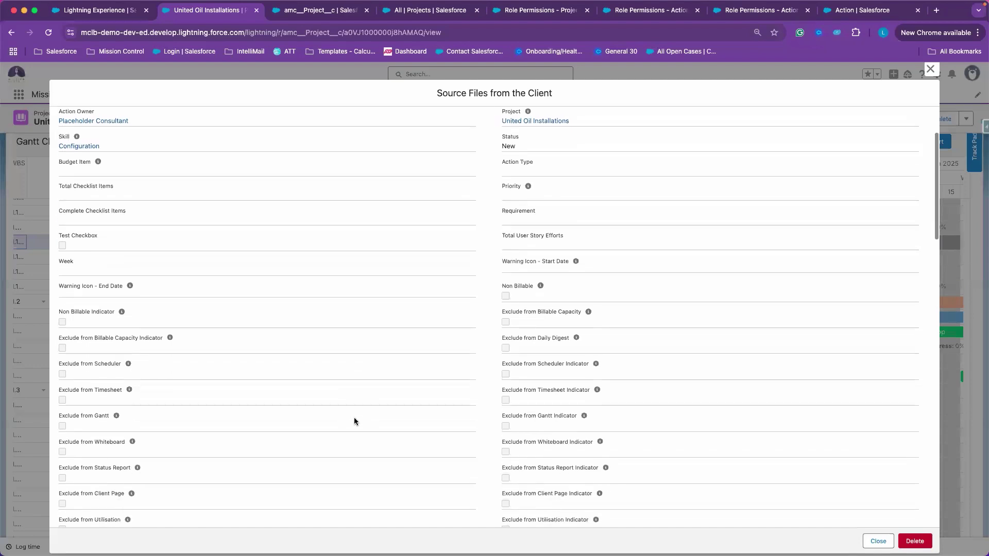
scroll(353, 418, up, 5)
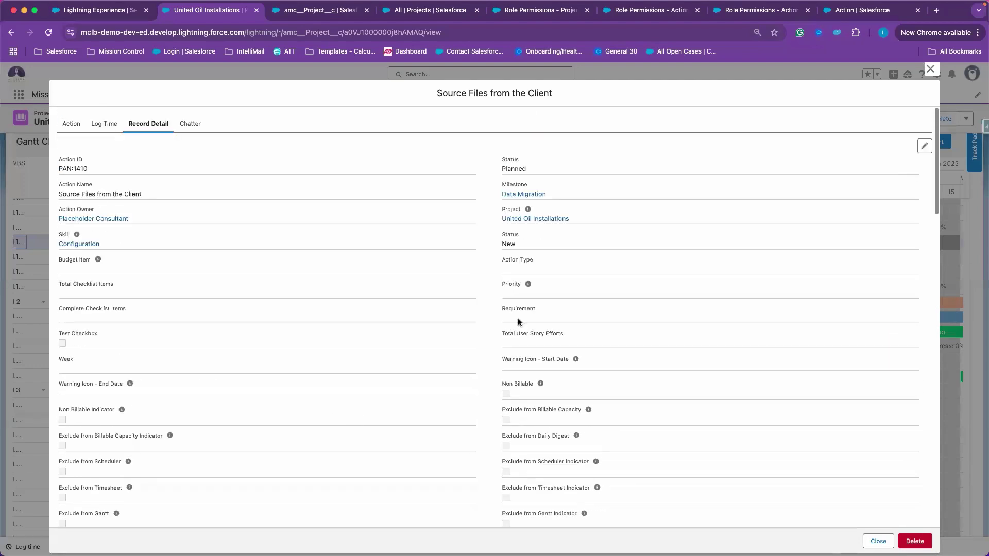
click(929, 72)
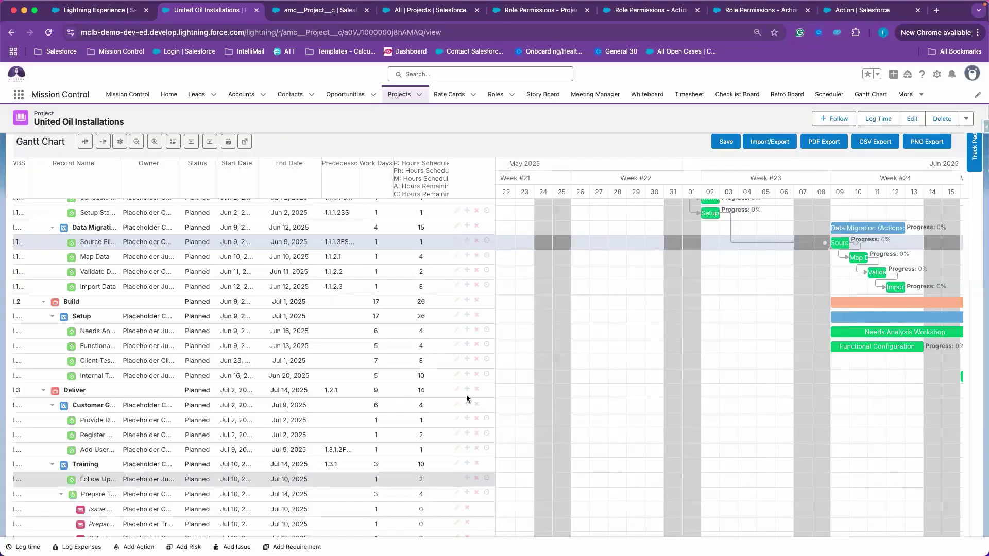
- Switch to the Action object's setup, list its Field Sets, and minimize the Field Service Setup prompt
click(854, 11)
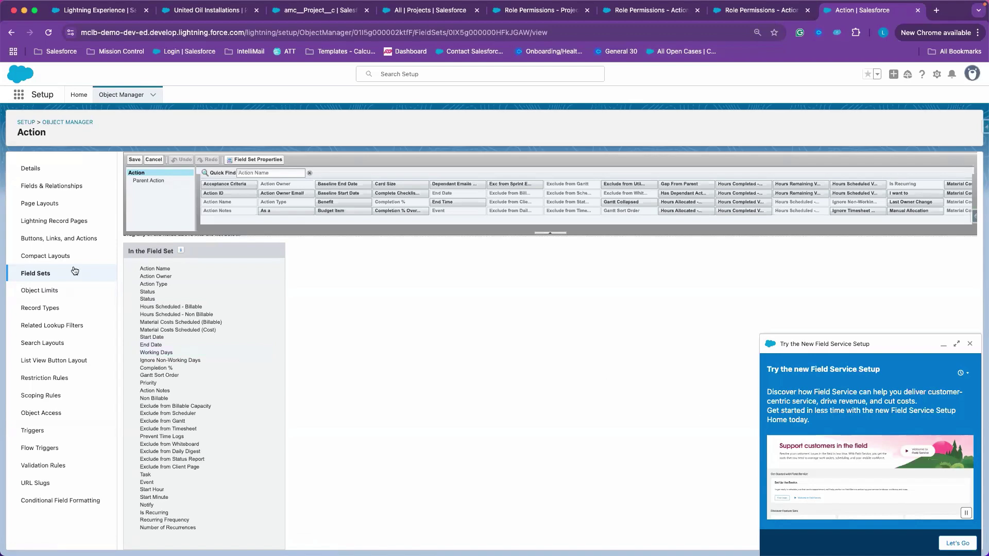
click(46, 272)
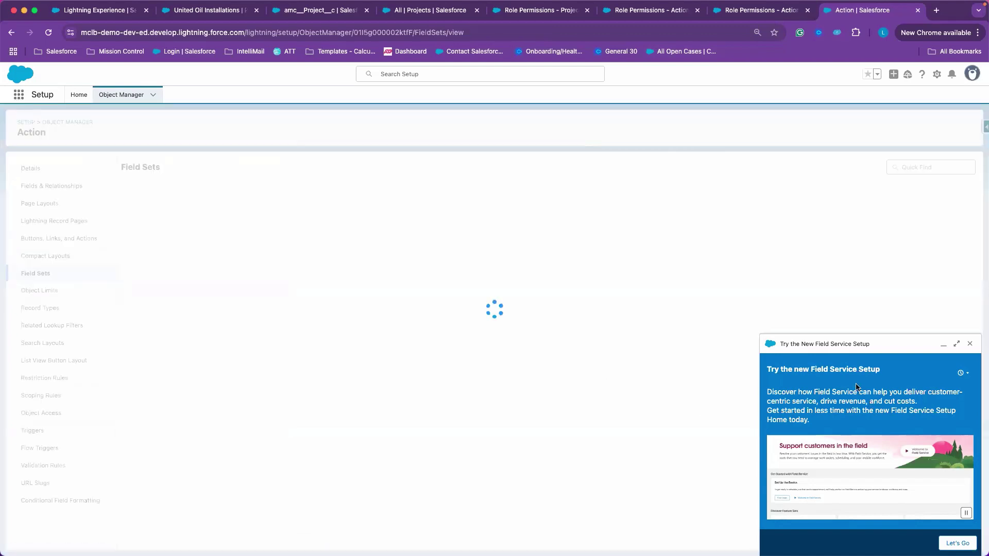
click(942, 344)
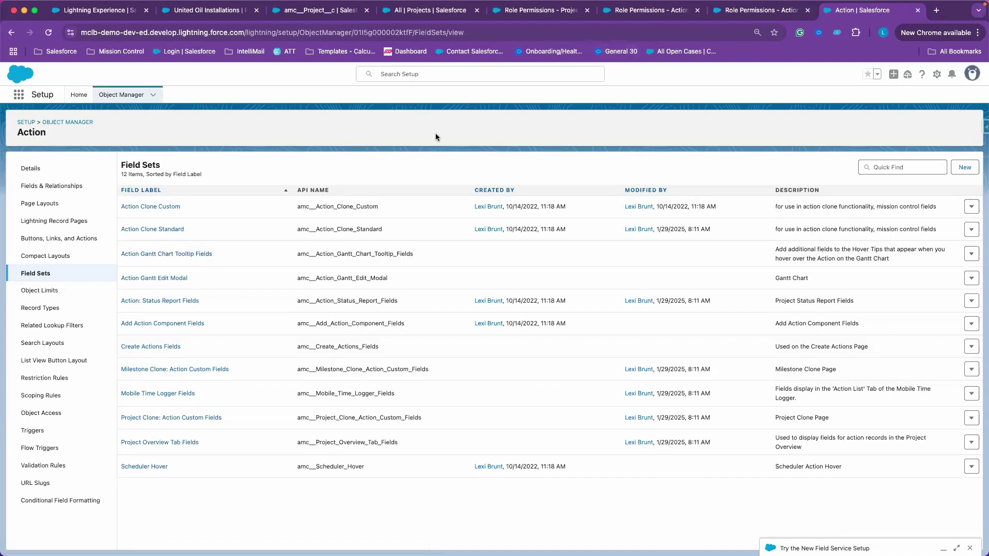
- Return to the project's Gantt chart, reopen the Source Files from the Client action, and review its editable Action fields
click(220, 18)
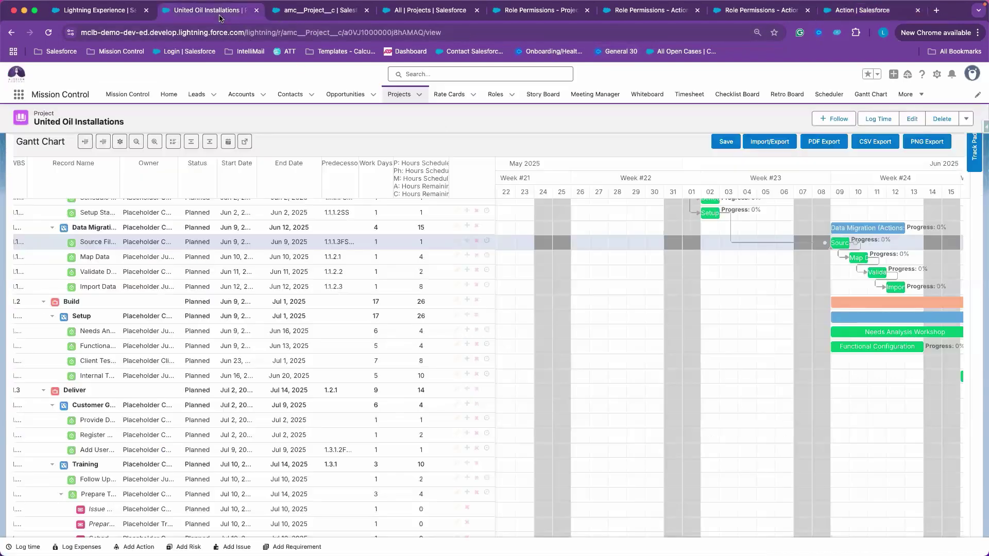
click(835, 246)
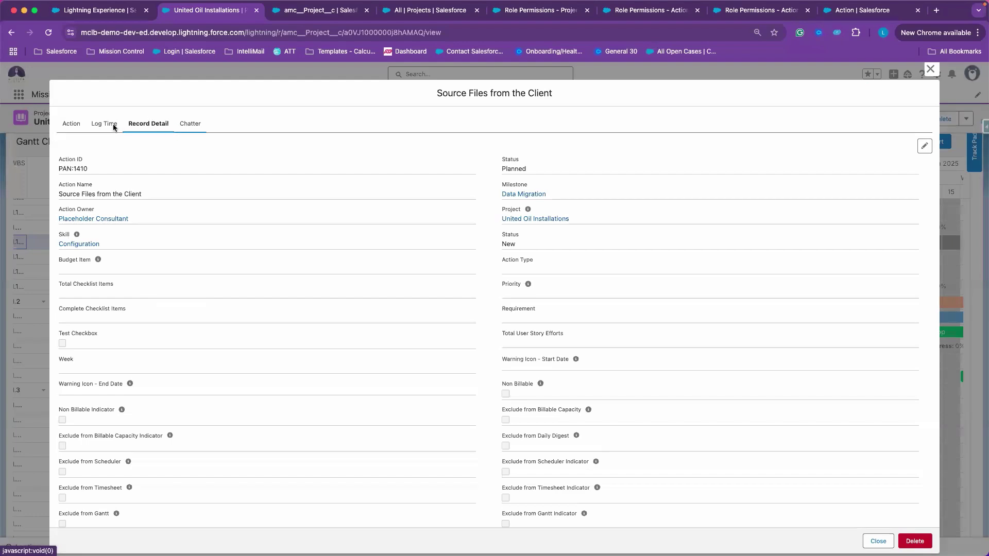
click(66, 130)
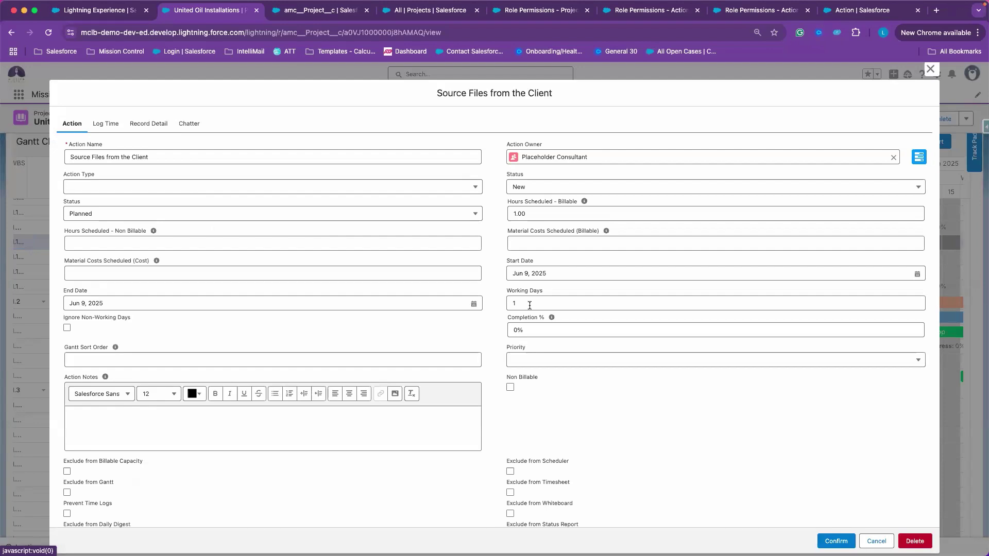
scroll(511, 315, down, 3)
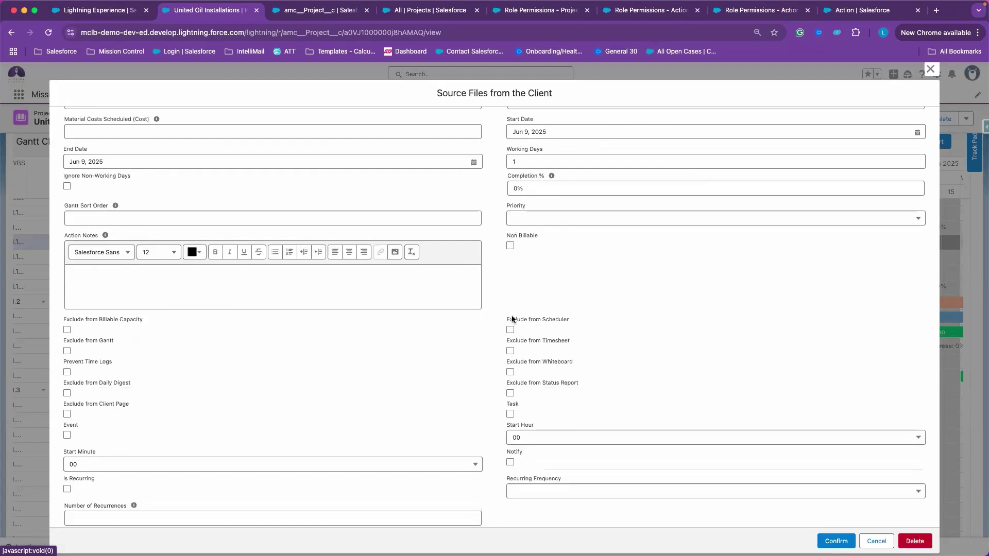
scroll(418, 221, up, 3)
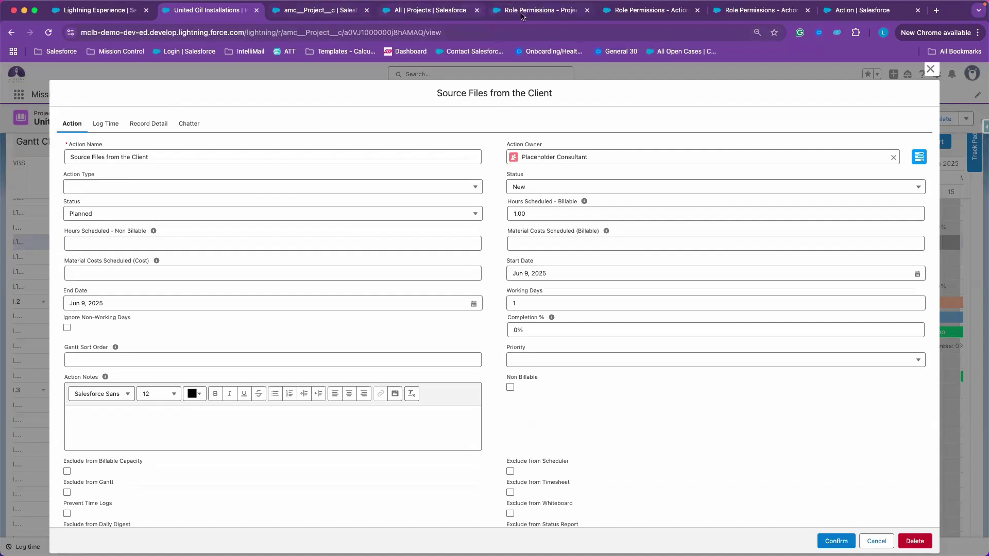
- Open the roles list, browse its Role Permissions views, and choose Role Permissions - Action Gantt
click(622, 12)
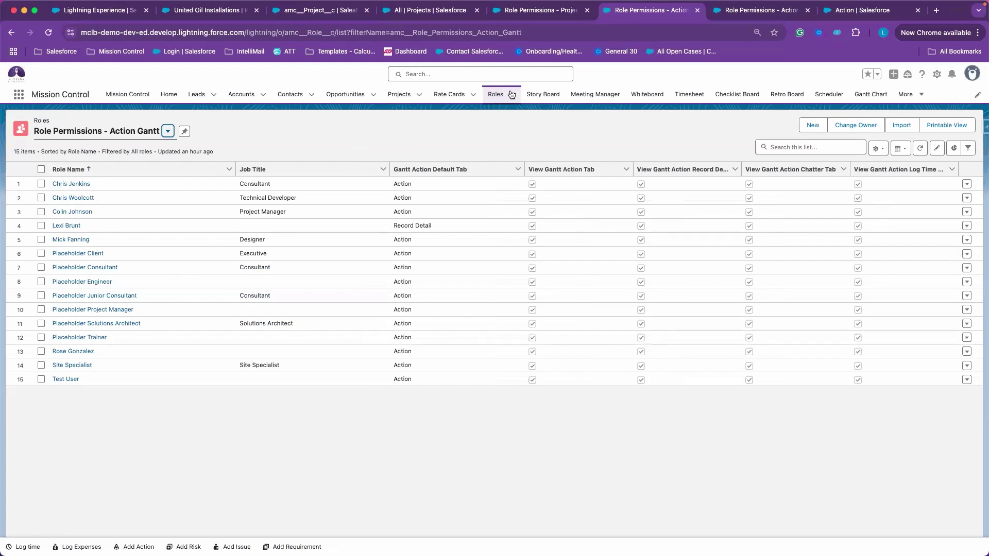
click(114, 134)
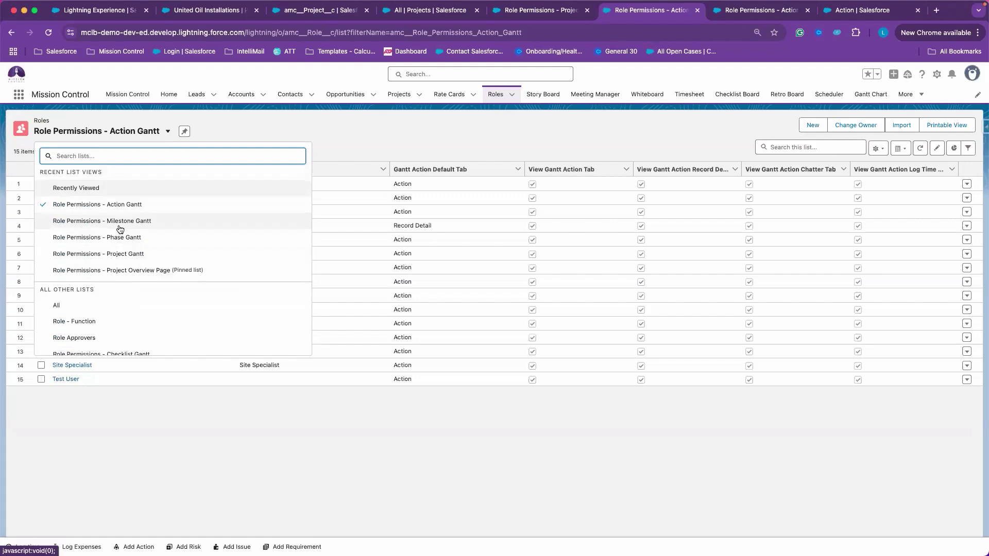
click(122, 205)
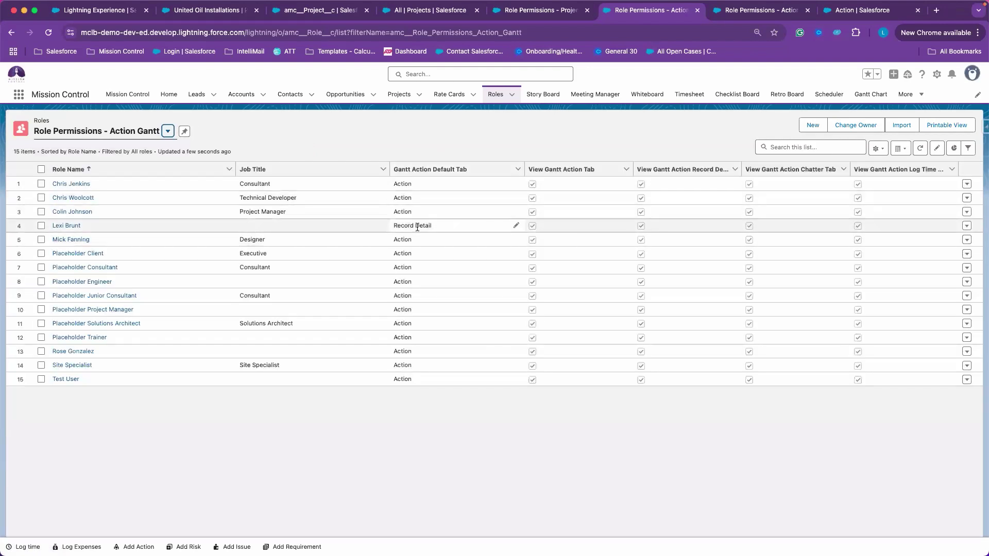
- Inspect the Gantt Action Default Tab options for the role set to Record Detail, and leave the field without choosing another
click(518, 226)
click(517, 228)
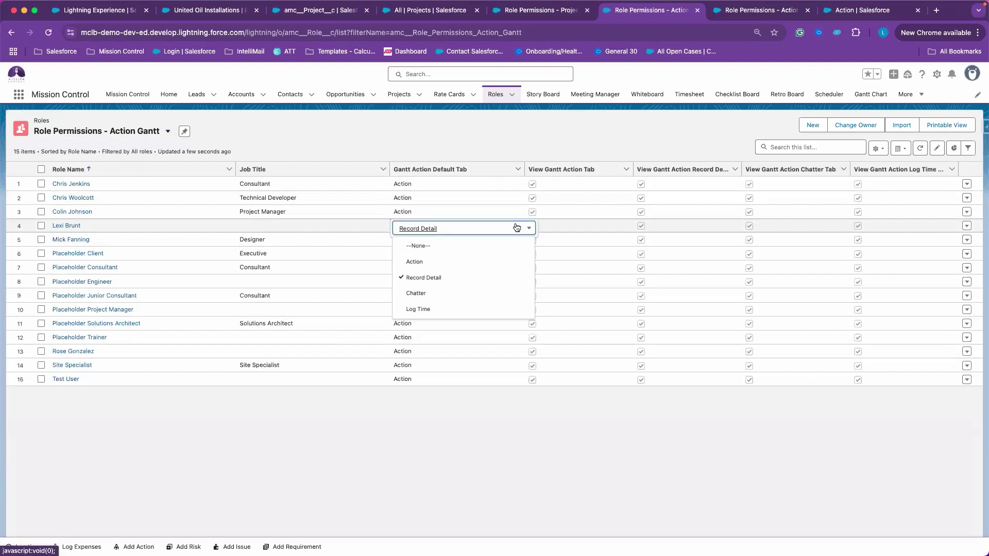
click(516, 228)
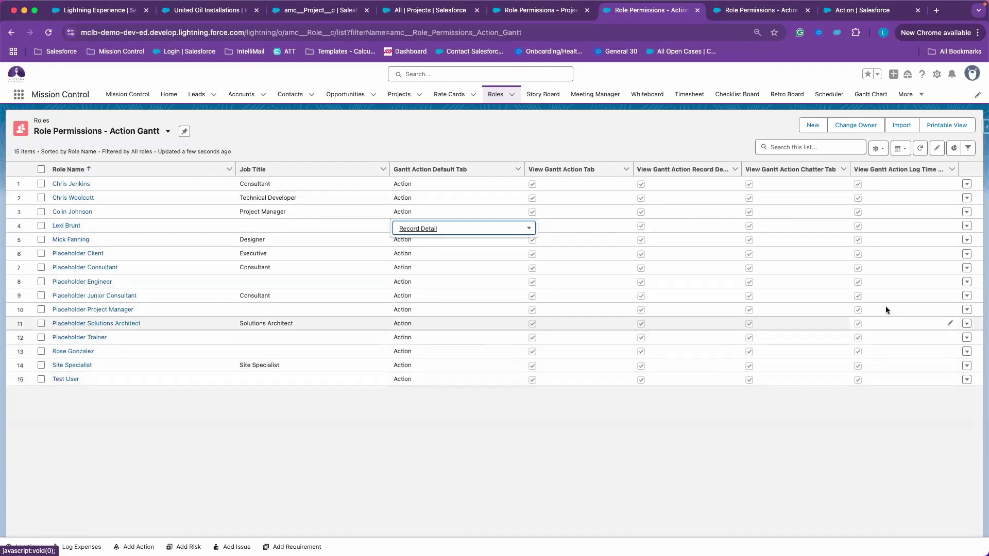
click(592, 394)
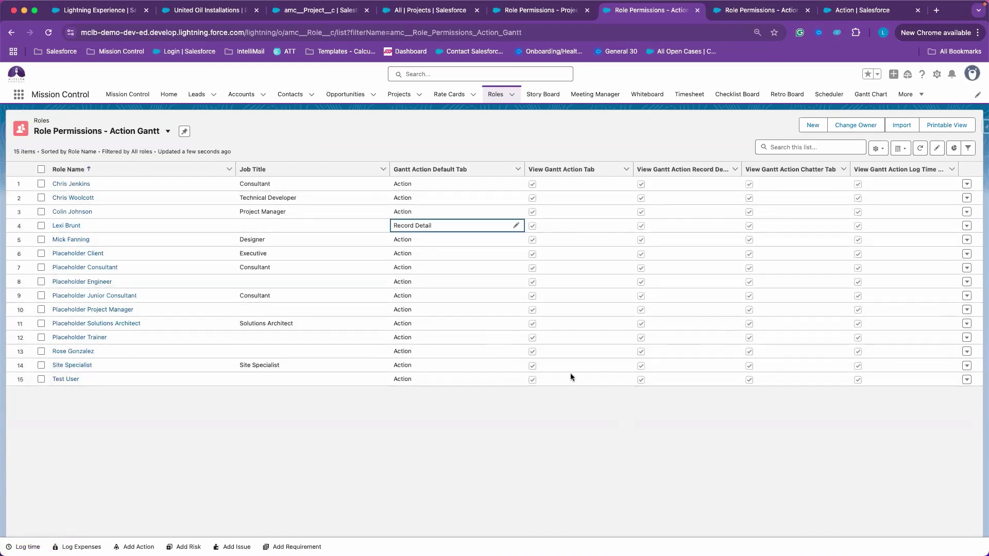
- View the Role Permissions - Project Gantt list, and close the Role Permissions and Action setup browser pages
click(542, 11)
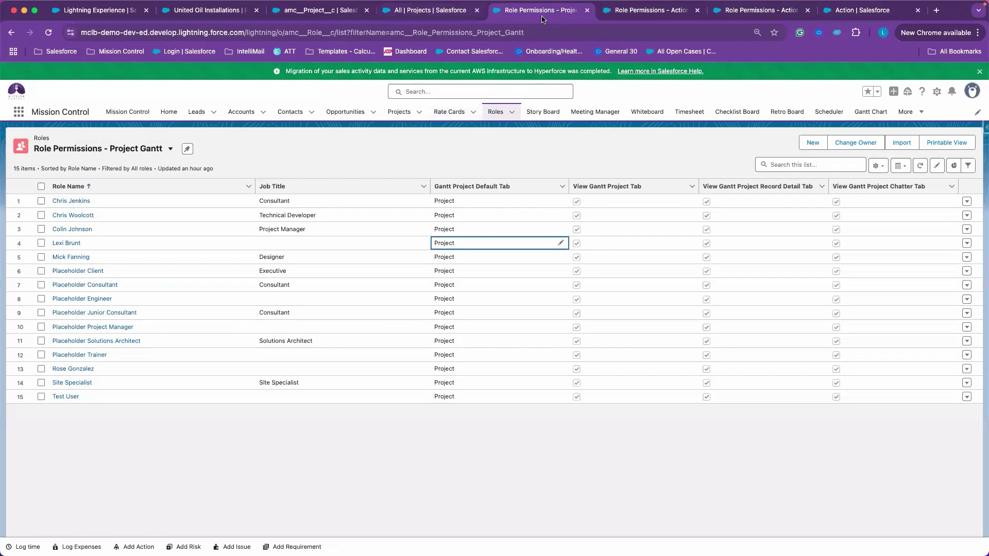
click(586, 10)
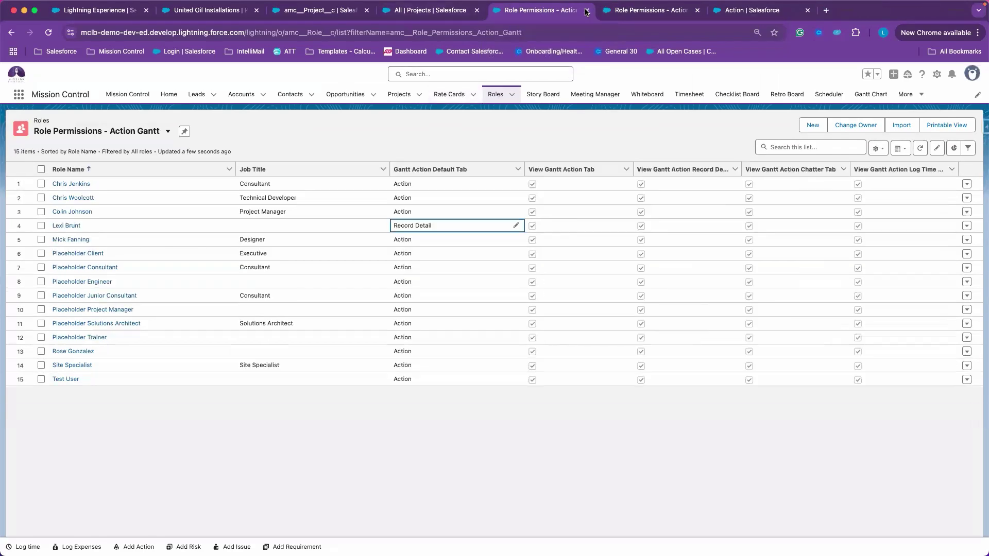
click(586, 10)
click(586, 11)
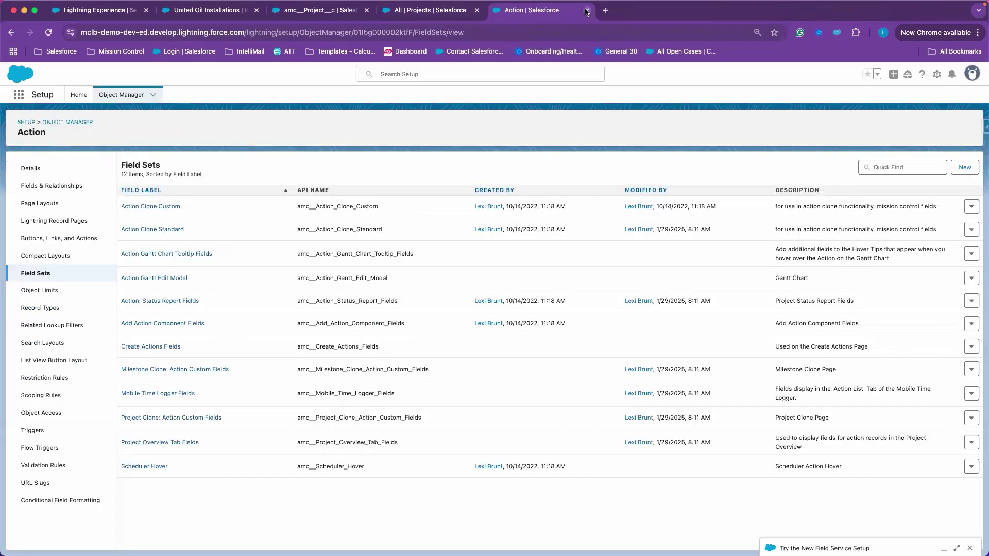
click(586, 11)
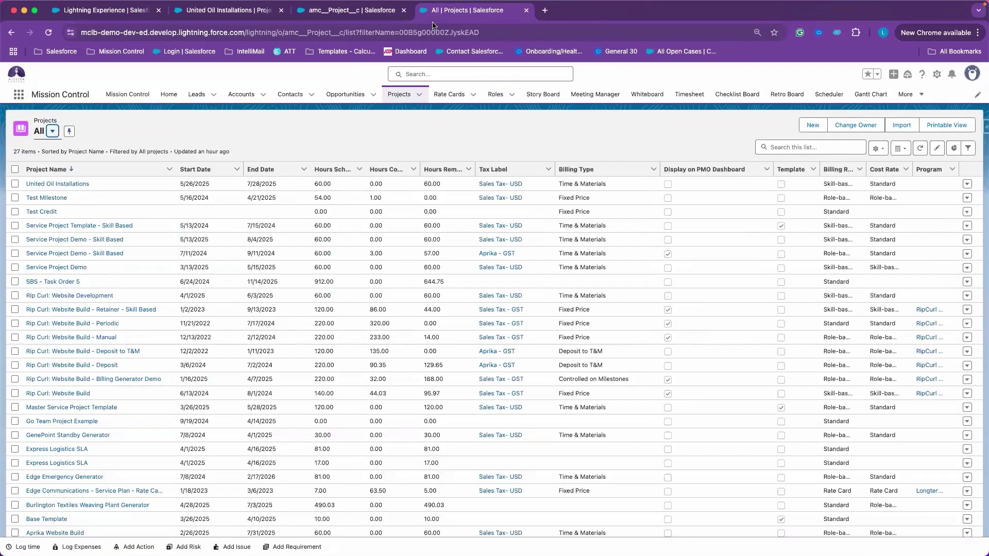
- Return to the United Oil Installations project and cancel out of the Source Files from the Client action
click(343, 11)
click(233, 11)
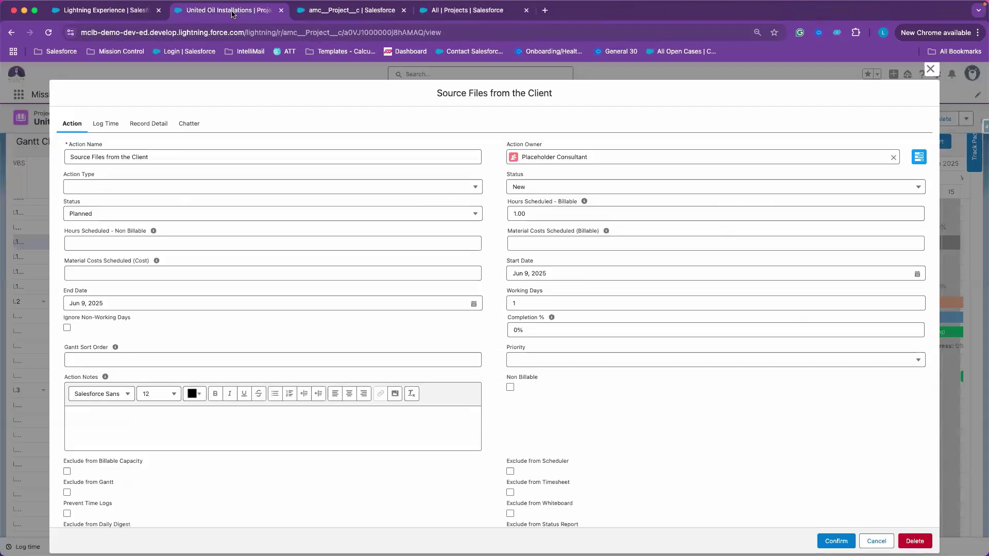
click(877, 541)
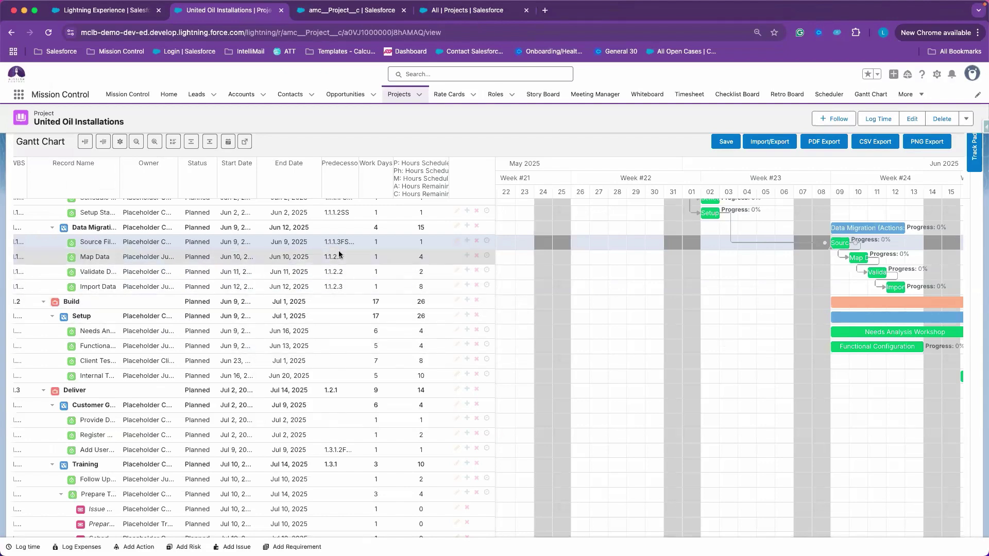
- Add a record named Follow Up in the New task row at the end of the Gantt table
scroll(339, 250, up, 3)
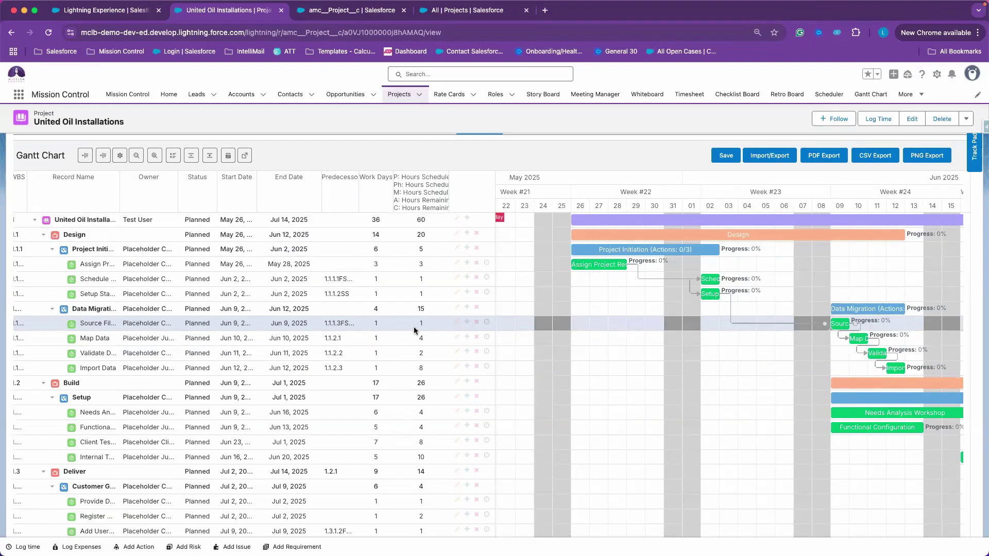
scroll(414, 331, down, 3)
scroll(414, 330, down, 5)
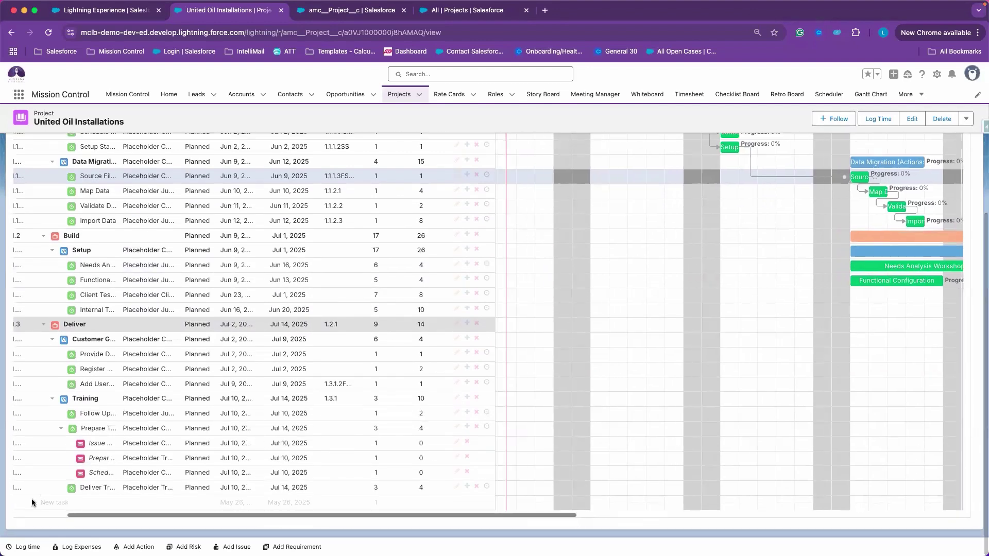
click(64, 508)
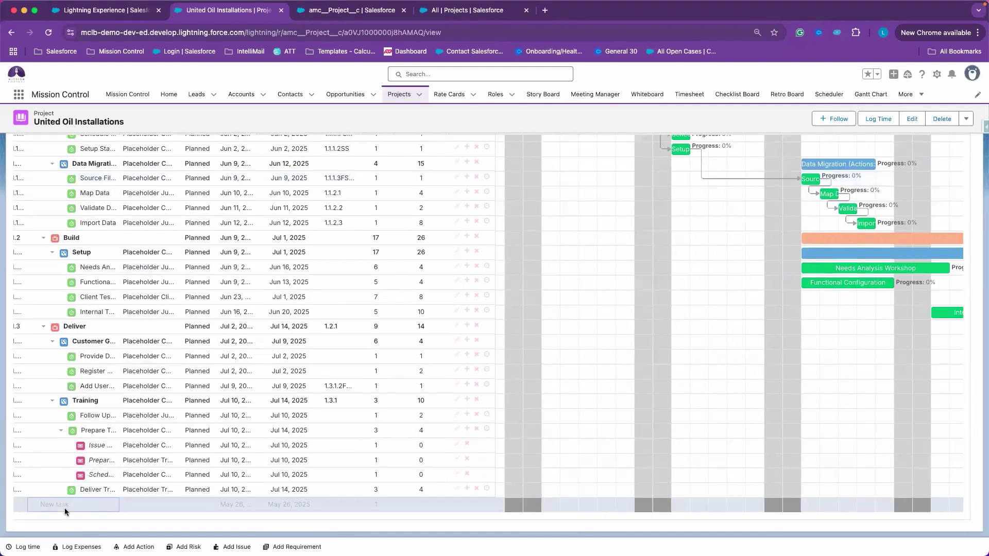
click(63, 504)
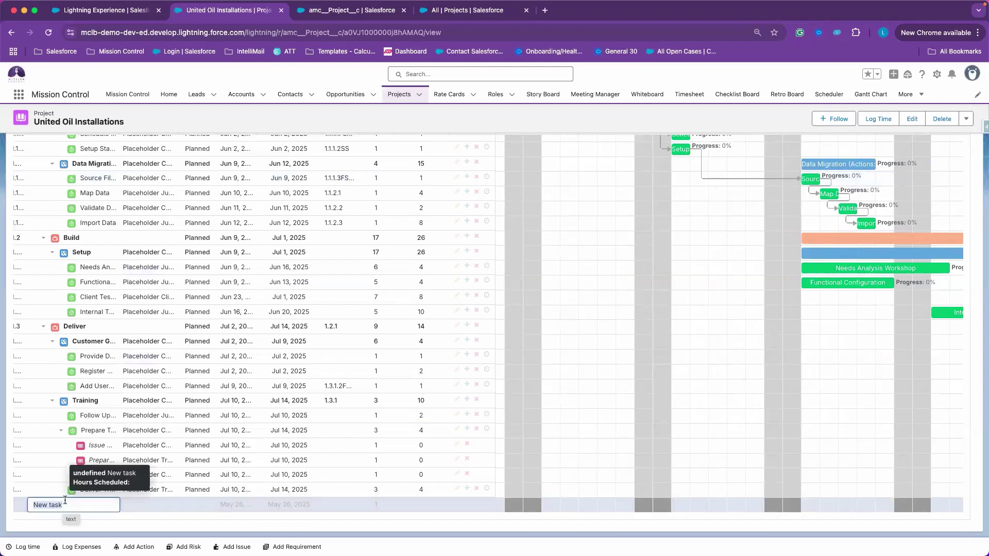
text(Follow )
text(Y)
text(Up)
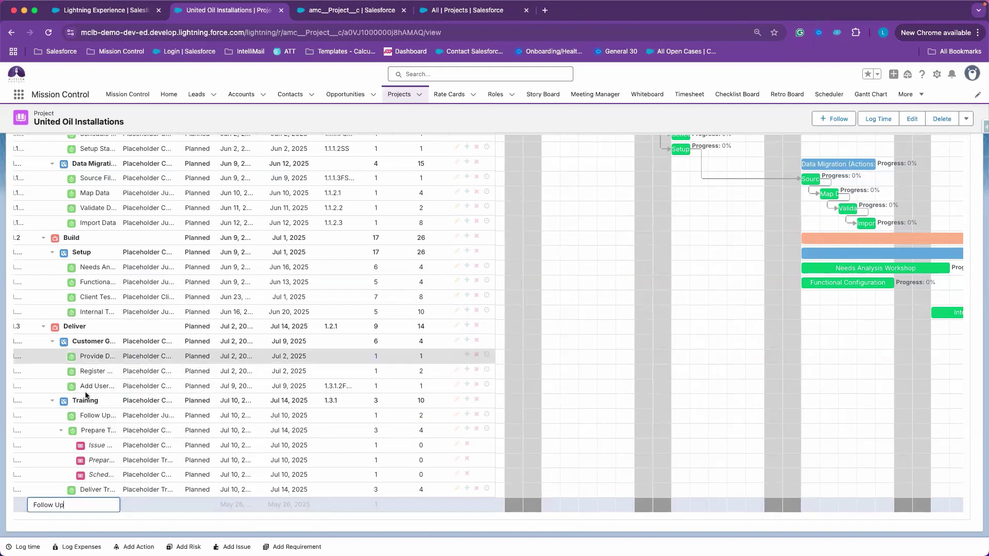
click(137, 503)
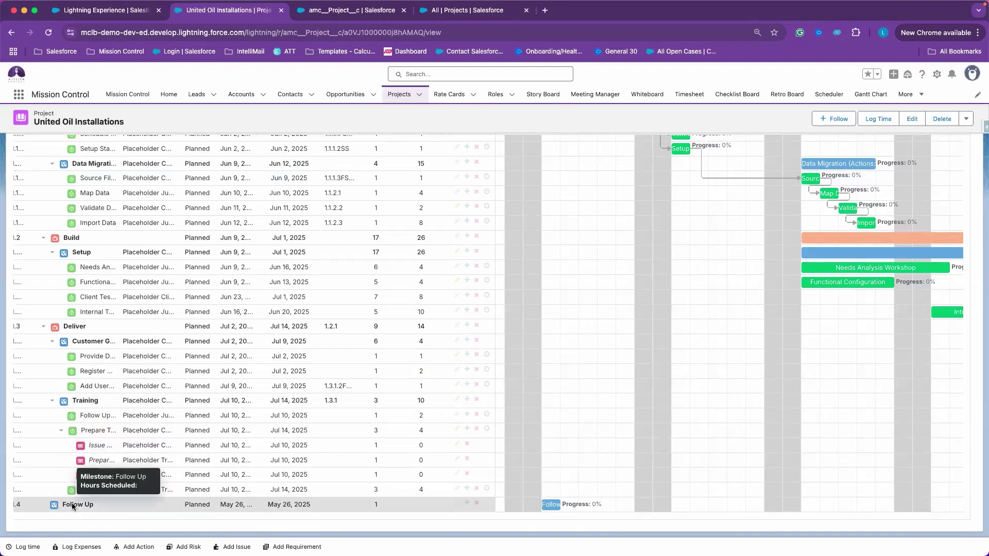
- Move the Follow Up record into the Customer Go live milestone and nest it under the Register action as a checklist item
drag(73, 506, 100, 343)
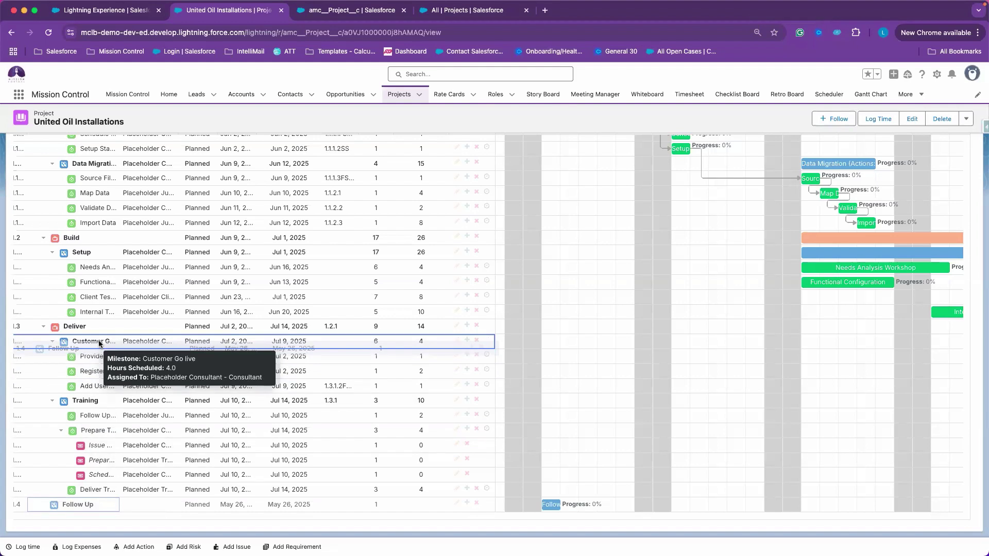
drag(100, 343, 100, 342)
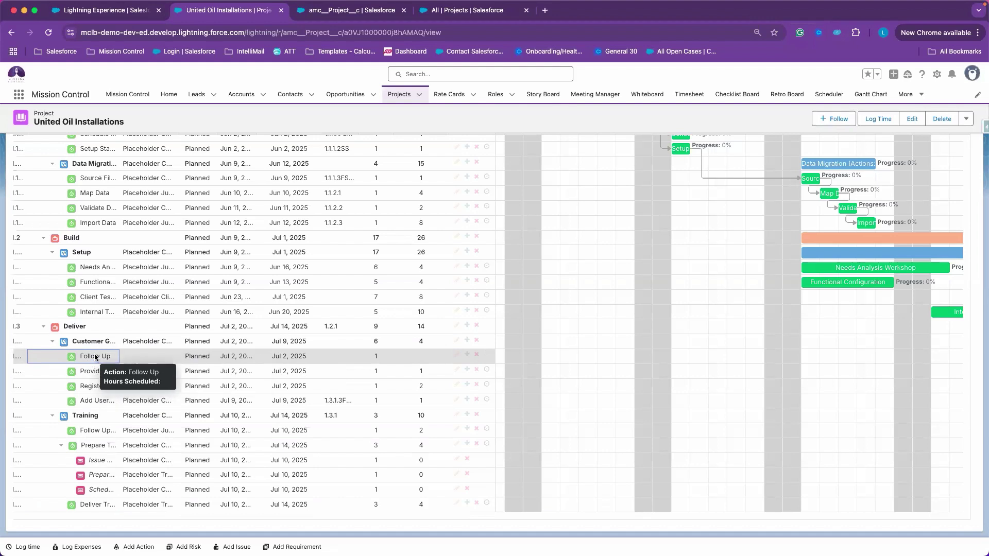
click(94, 354)
drag(96, 359, 95, 387)
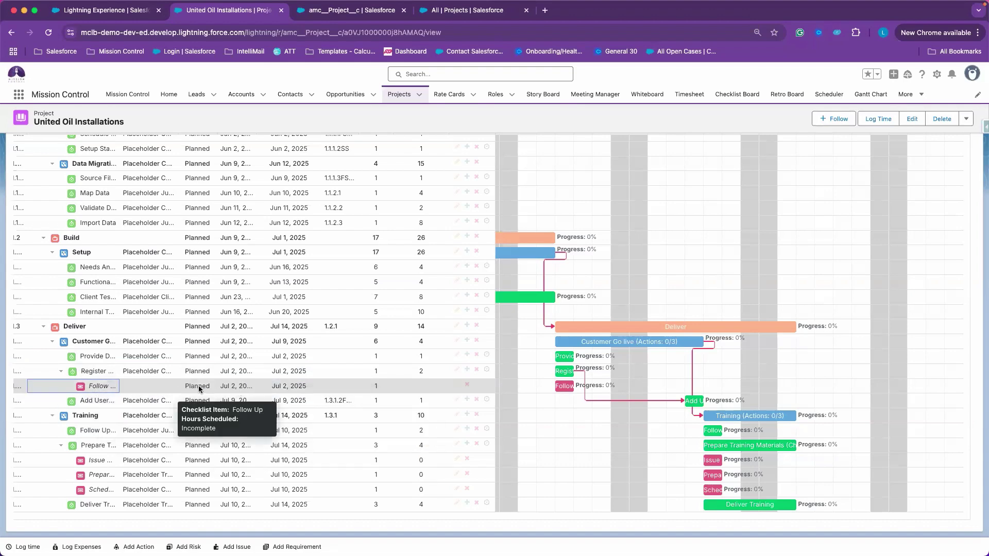
- Assign Placeholder Client as owner of the Follow Up checklist item and try to save the Gantt Chart
click(152, 390)
text(pl)
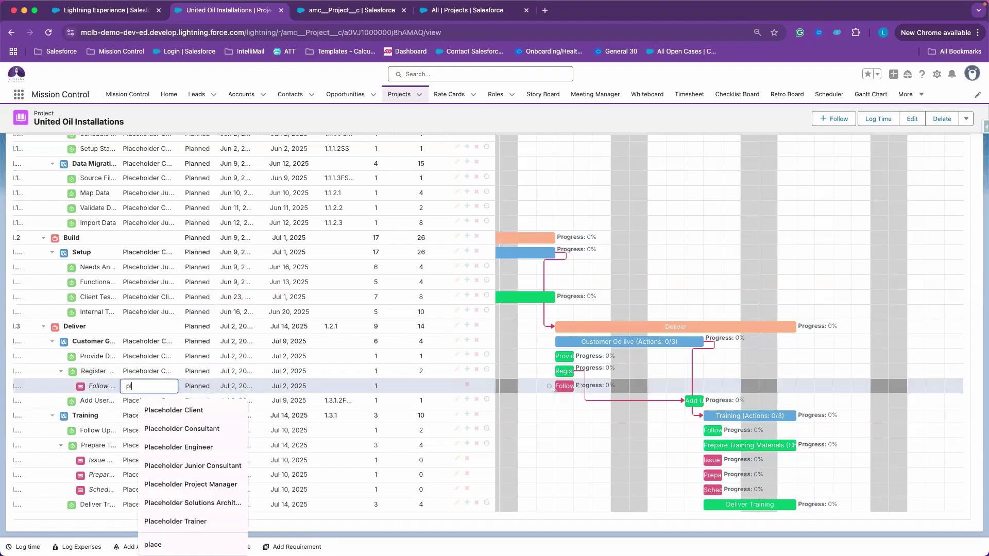
click(174, 411)
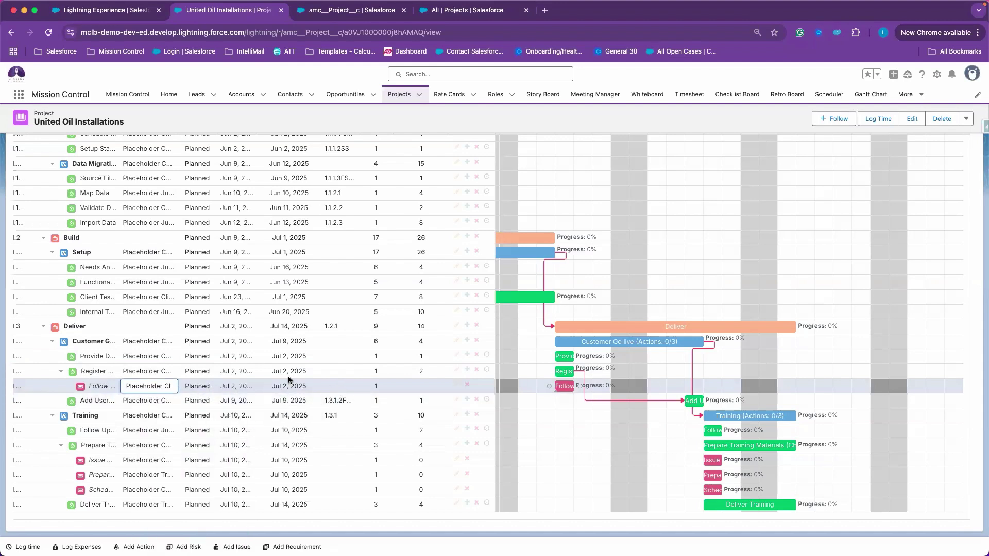
click(336, 387)
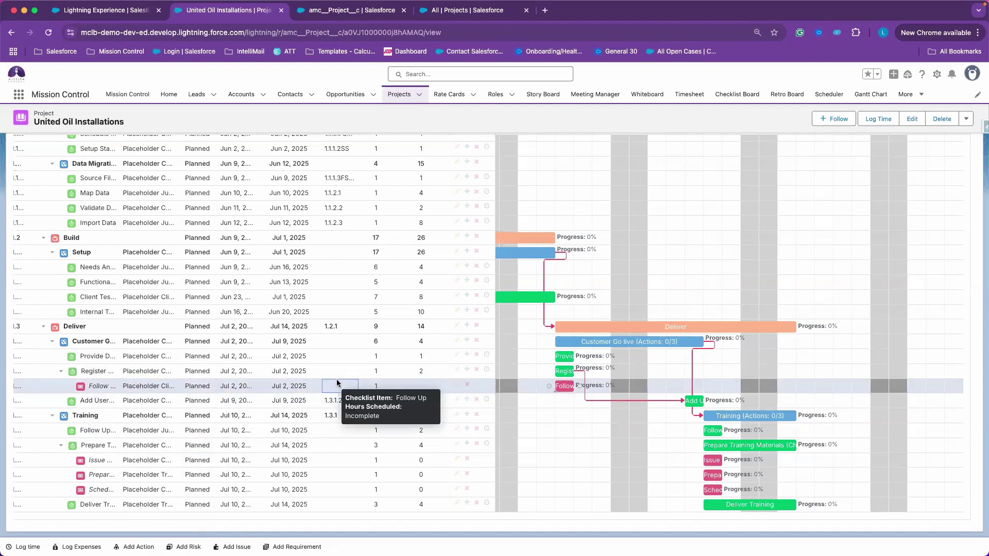
scroll(336, 386, up, 5)
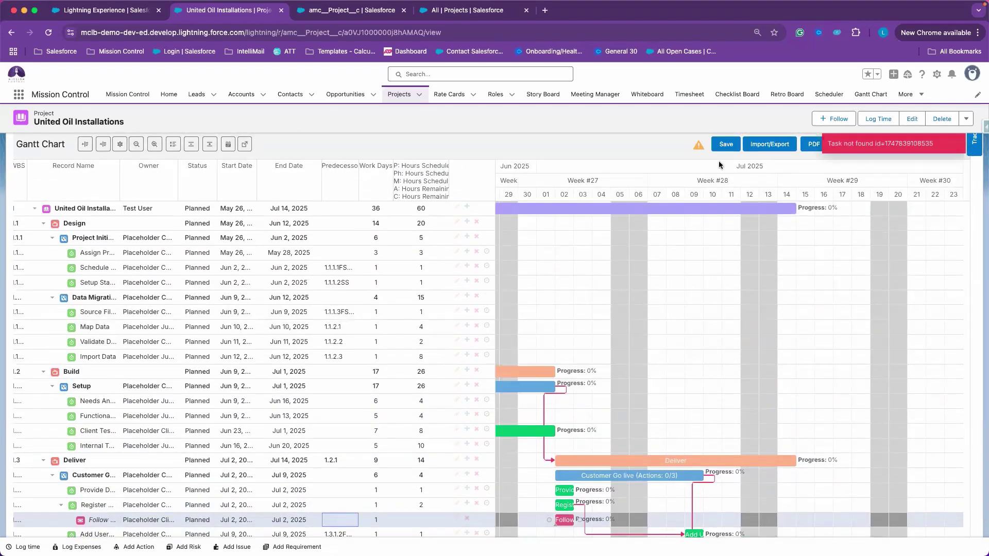
click(725, 145)
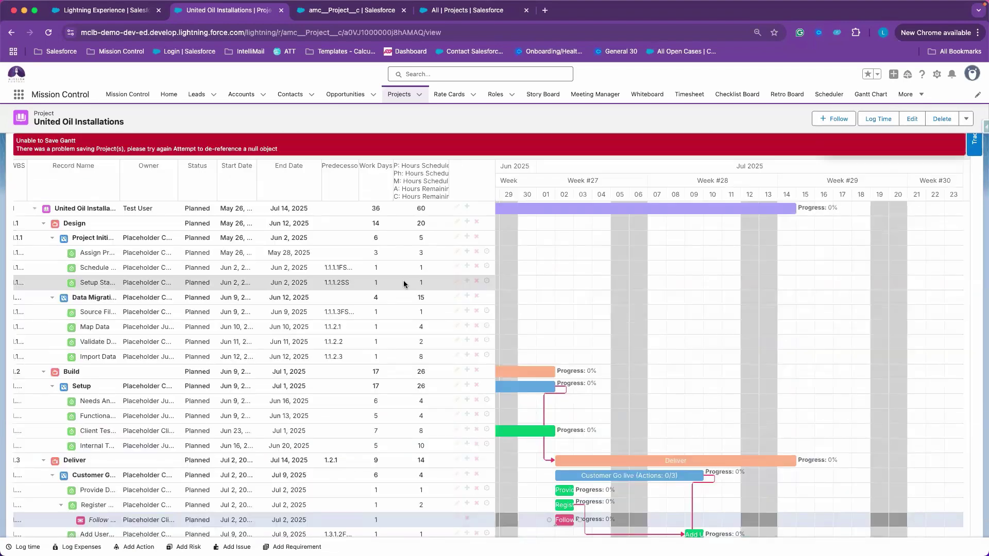
- Reload the United Oil Installations project page and reopen its Gantt Chart
scroll(403, 280, down, 1)
scroll(403, 281, down, 1)
scroll(404, 281, down, 3)
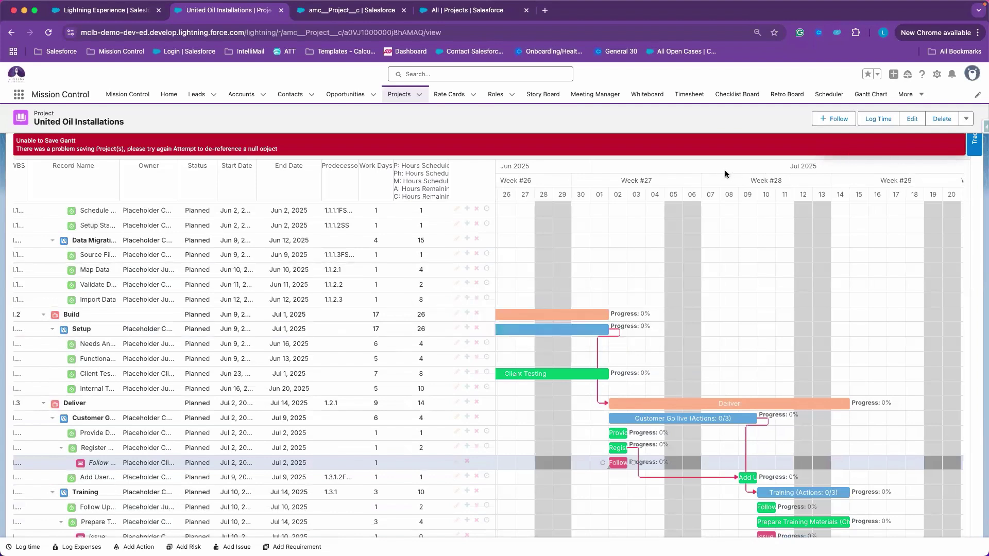
scroll(283, 280, down, 2)
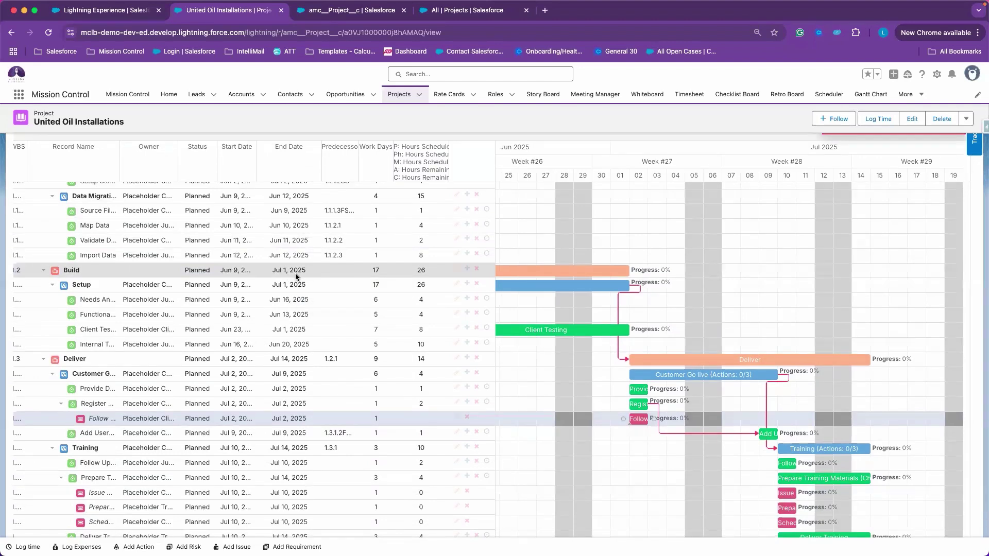
click(49, 33)
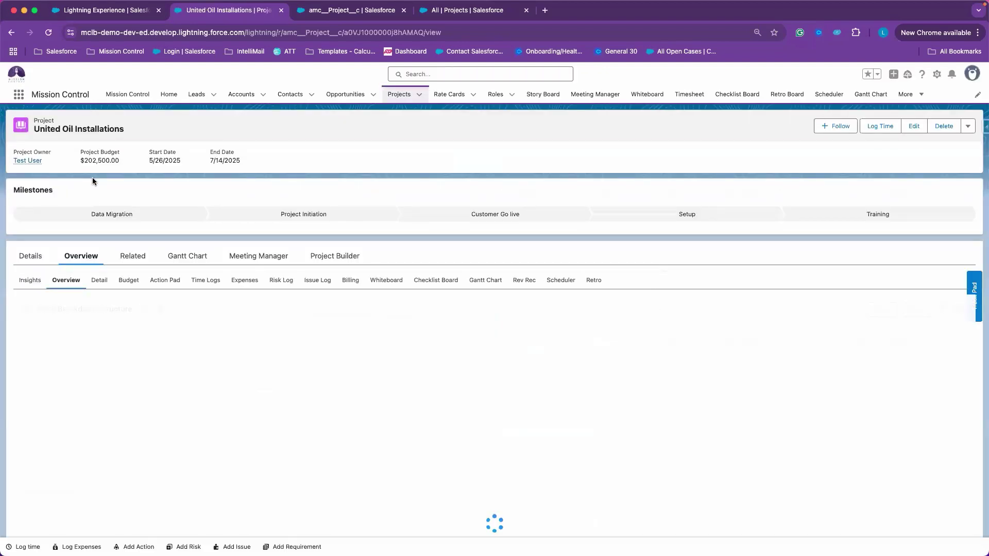
click(486, 280)
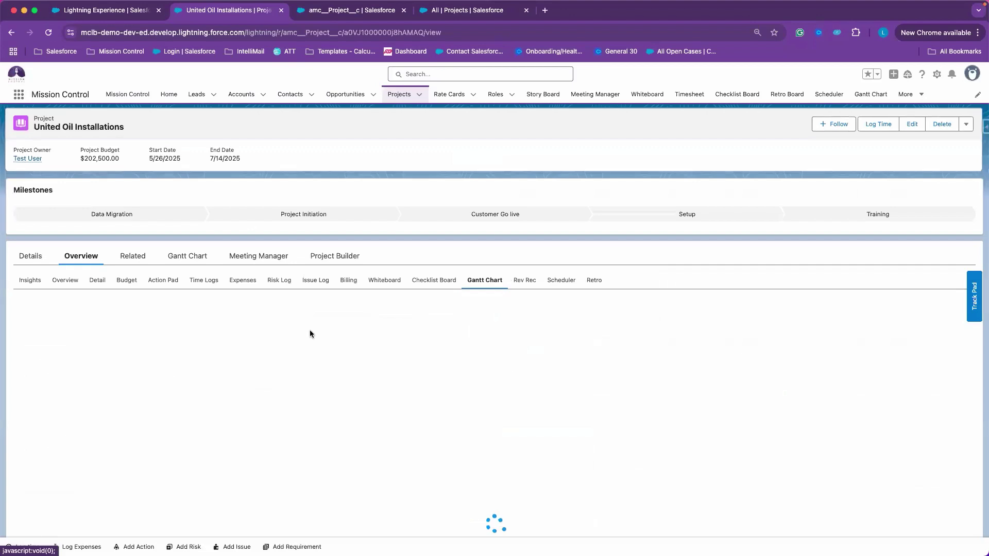
scroll(310, 334, down, 5)
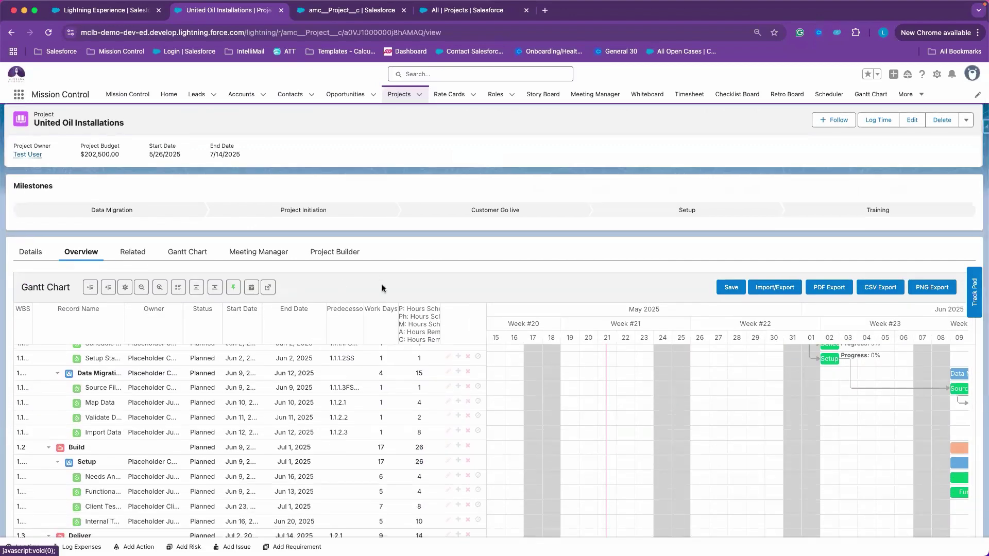
scroll(381, 284, down, 3)
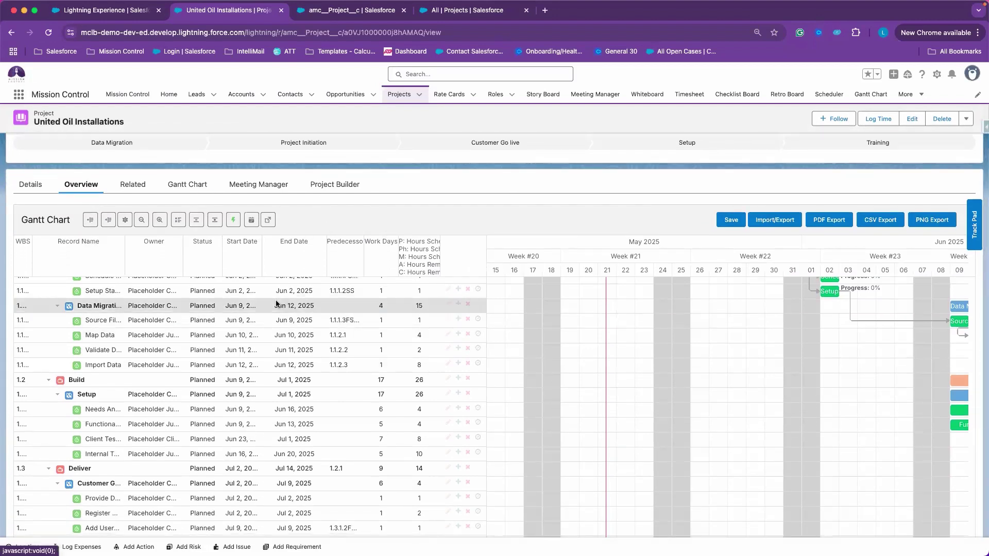
scroll(273, 302, up, 5)
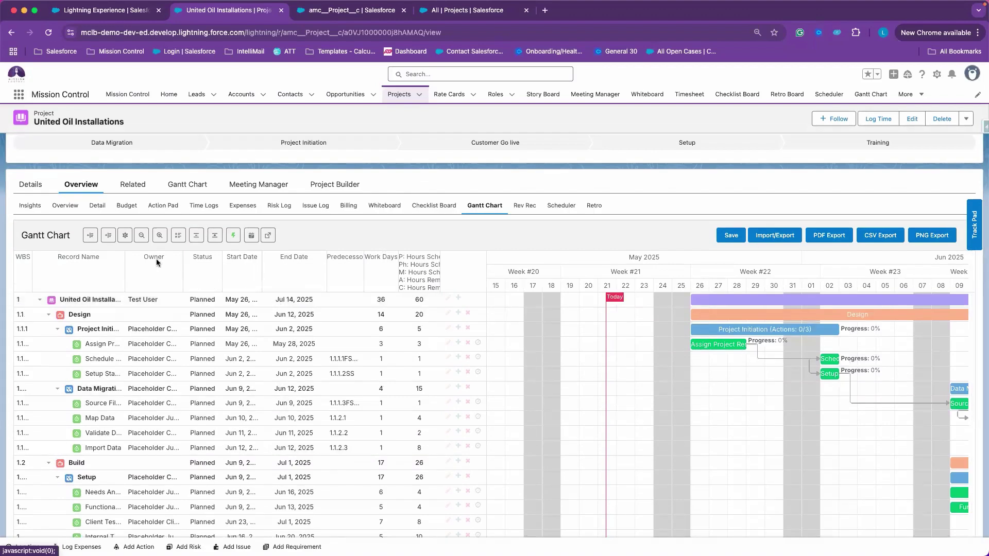
- Expand the Gantt table to full width without the timeline, and return to the split view of table and timeline
click(89, 236)
click(90, 236)
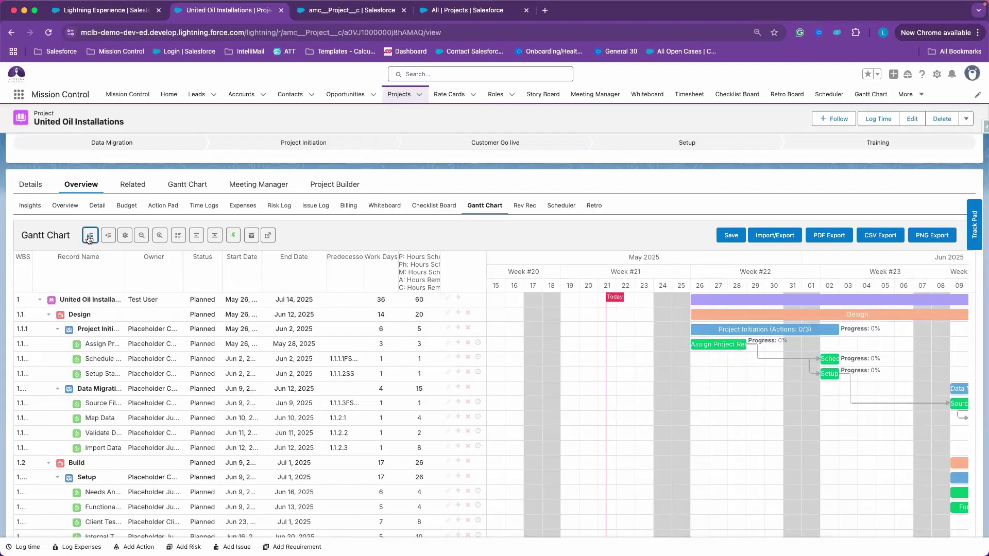
click(108, 236)
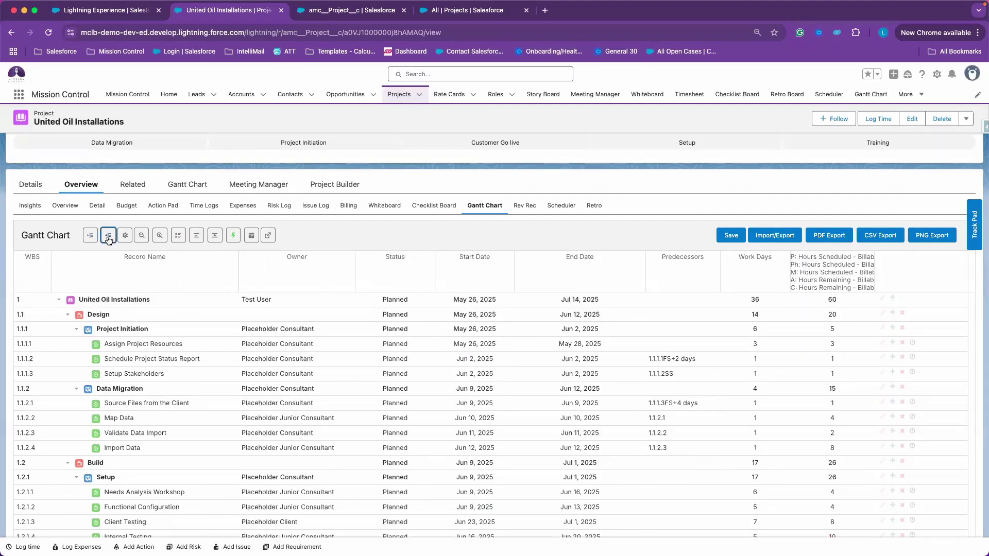
click(109, 236)
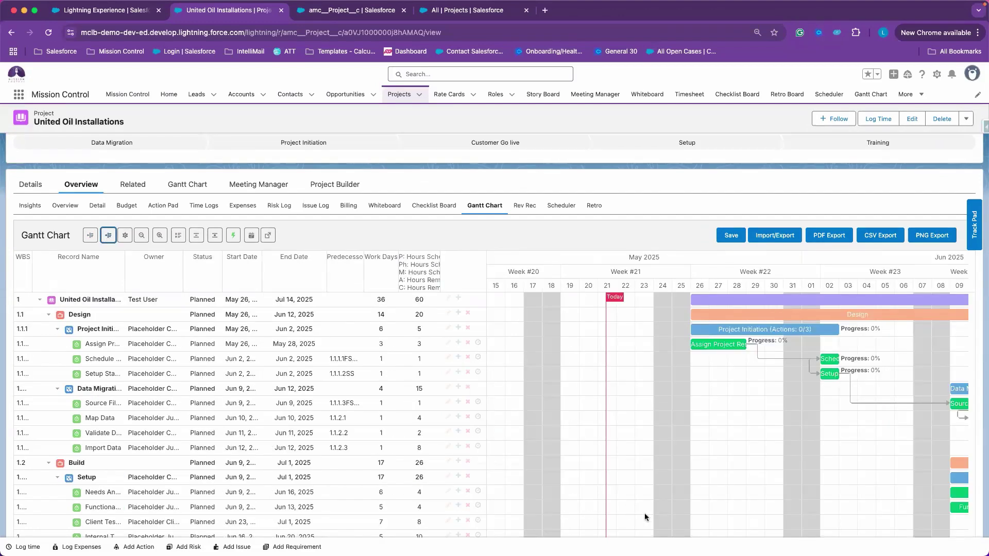
- Review the Gantt Chart Settings, from the displayed columns and Inline Editing to Gantt Timeline Default Position, and close them unchanged
click(125, 236)
scroll(422, 349, down, 2)
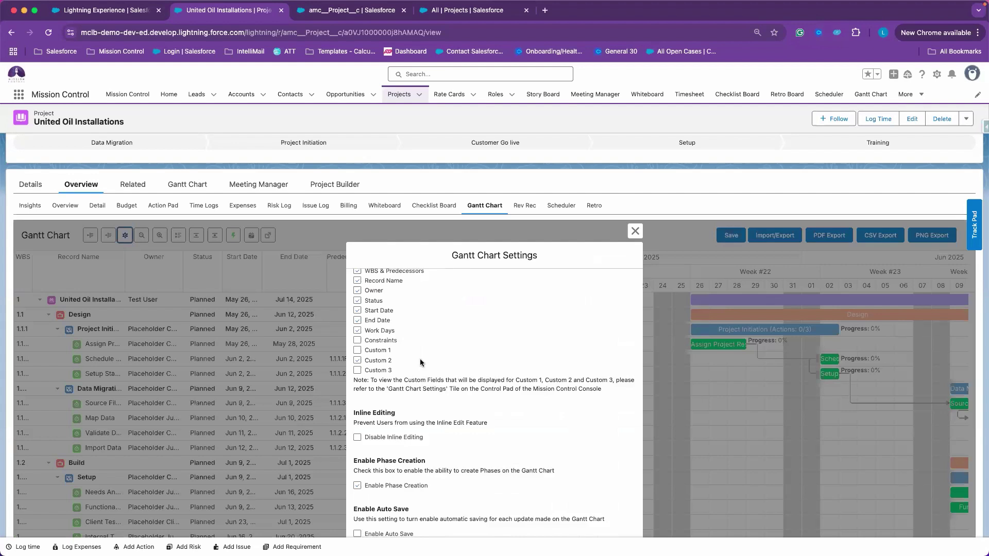
scroll(389, 299, down, 5)
scroll(389, 300, down, 3)
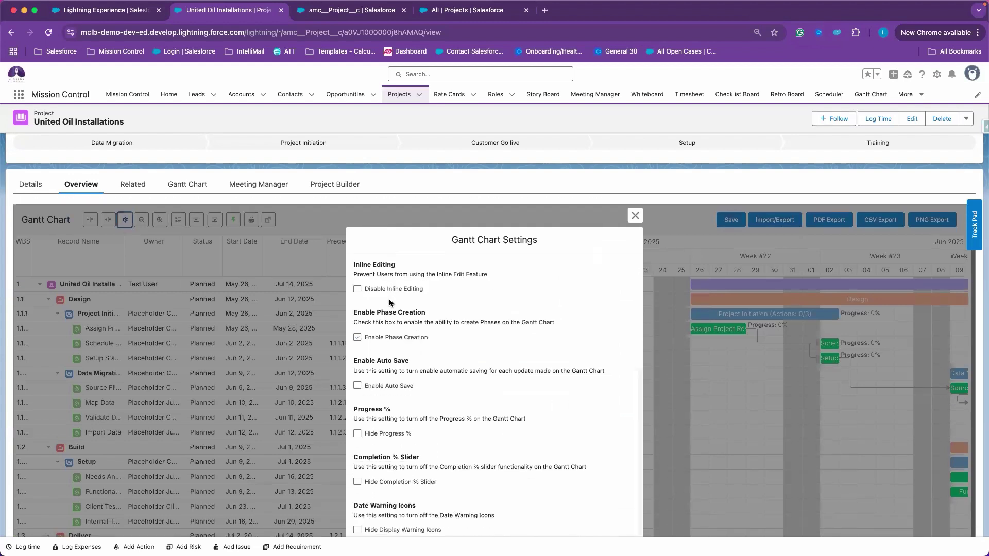
scroll(395, 415, down, 3)
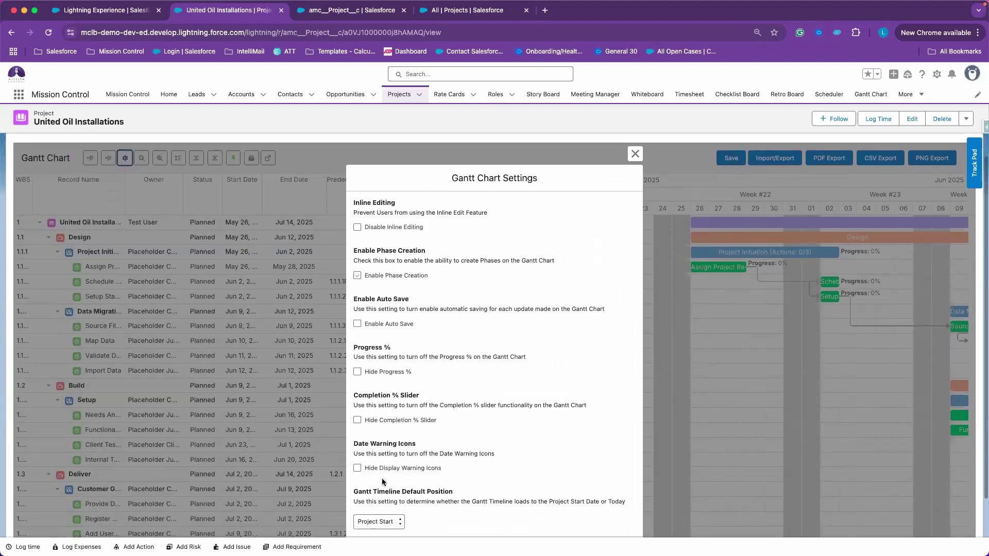
scroll(386, 498, down, 2)
scroll(631, 315, up, 4)
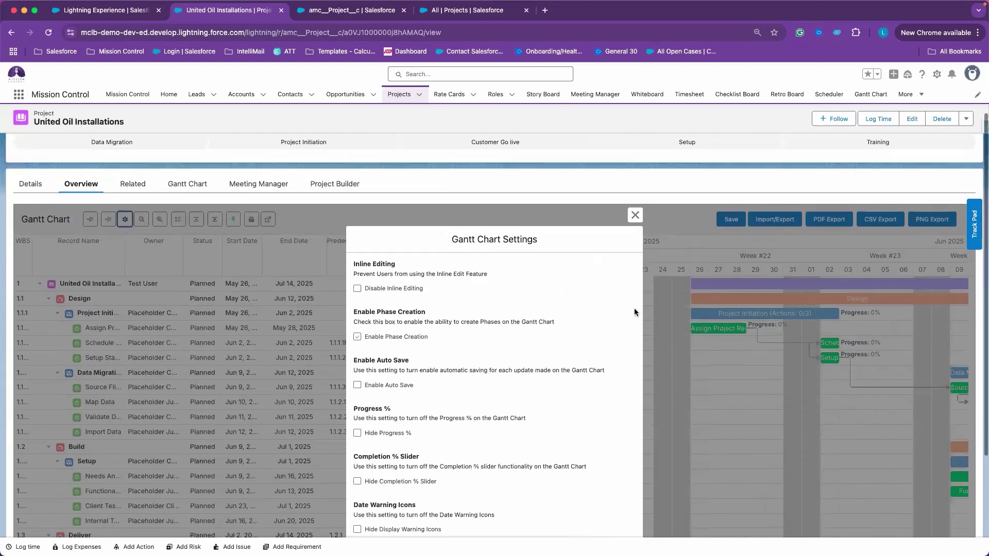
click(639, 220)
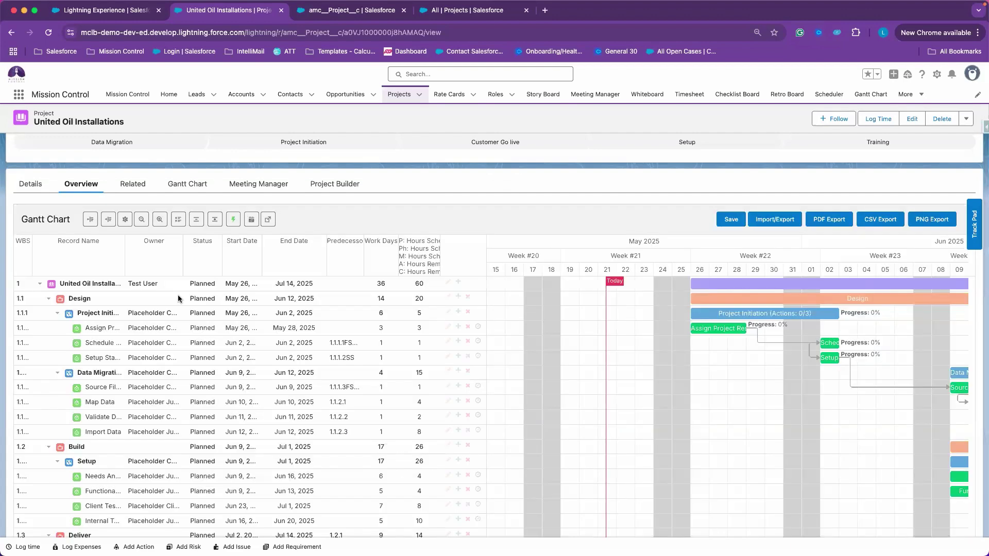
- Zoom the Gantt timeline out to the weekly scale and back in to the daily scale
click(143, 221)
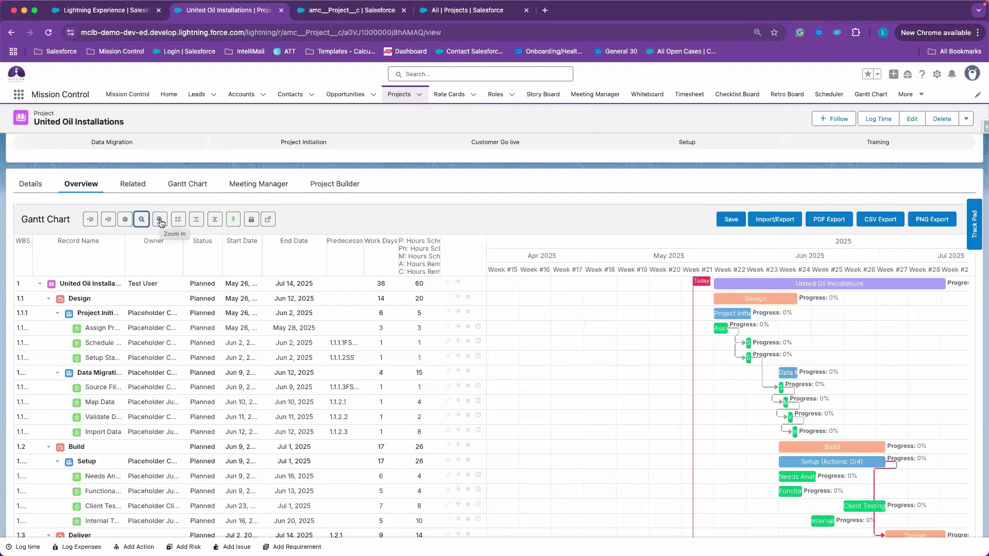
click(161, 222)
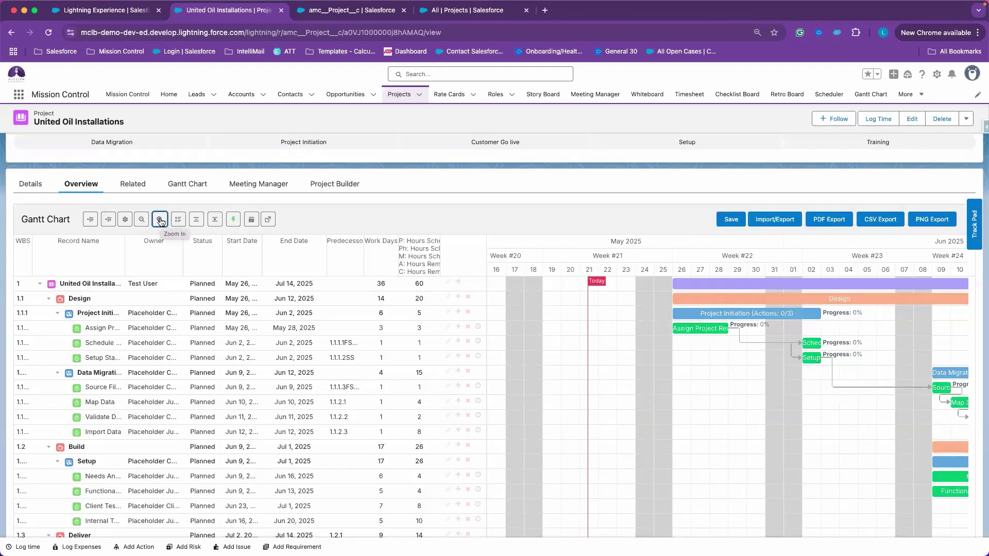
click(160, 220)
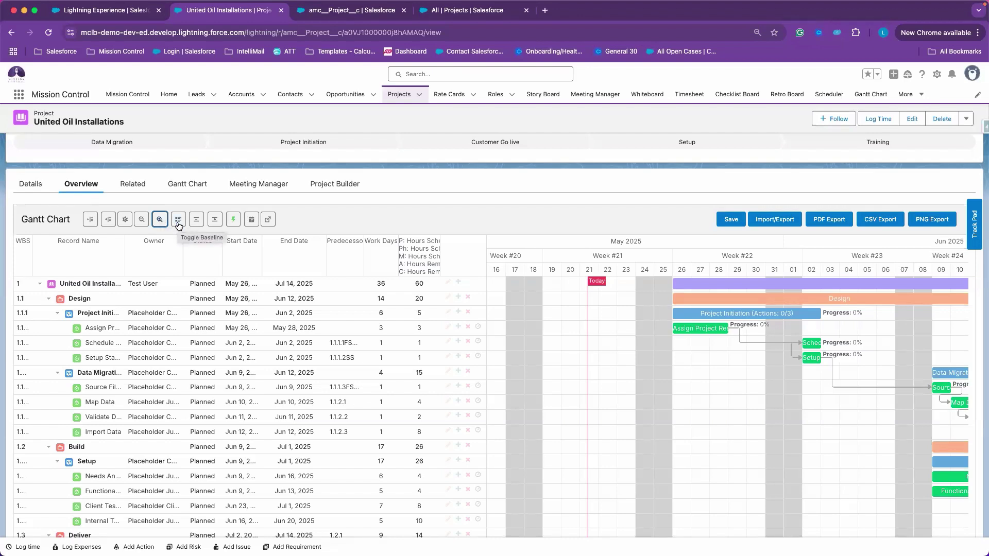
- Turn on the baseline display in the Gantt Chart and view the baseline beneath the Assign Project Resources action
mouse_move(188, 385)
click(178, 221)
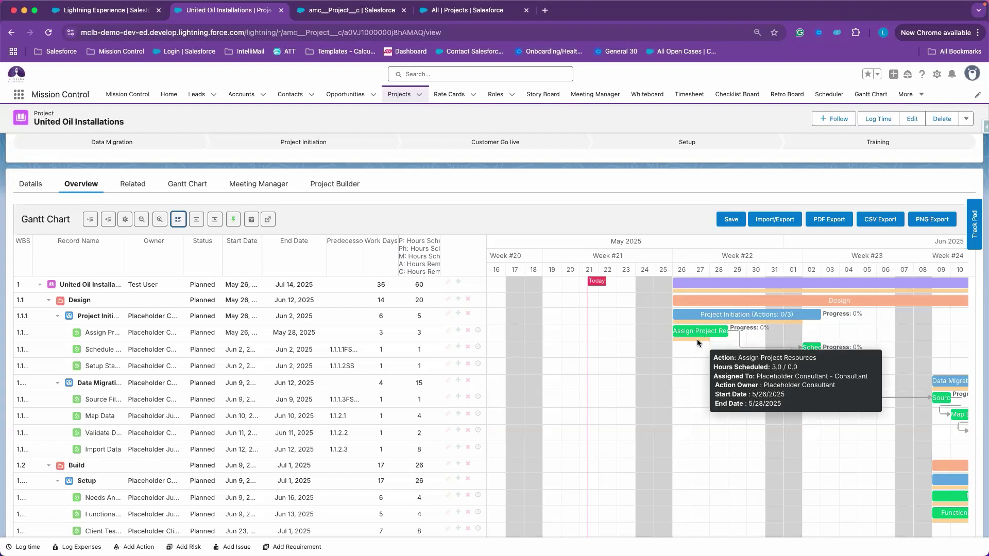
mouse_move(733, 336)
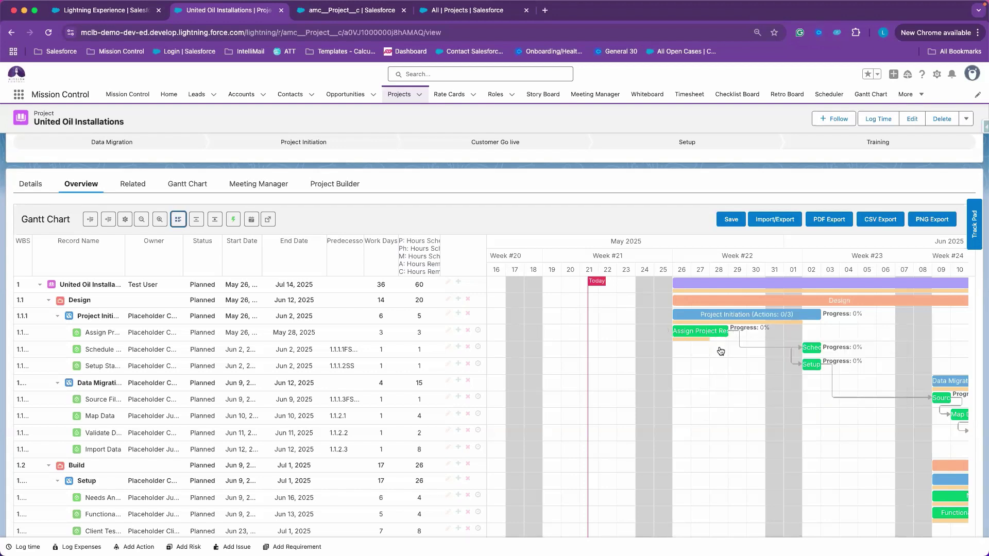
- Compare the scheduled bars with their baseline bars across the Design, Build and Deliver phases
scroll(719, 342, right, 3)
scroll(720, 351, right, 5)
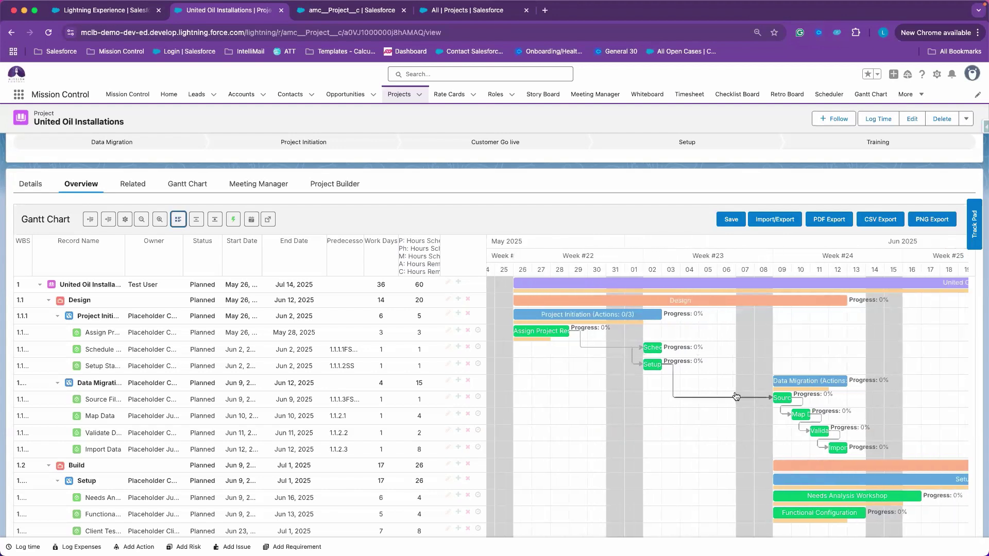
scroll(706, 456, left, 3)
scroll(706, 455, down, 3)
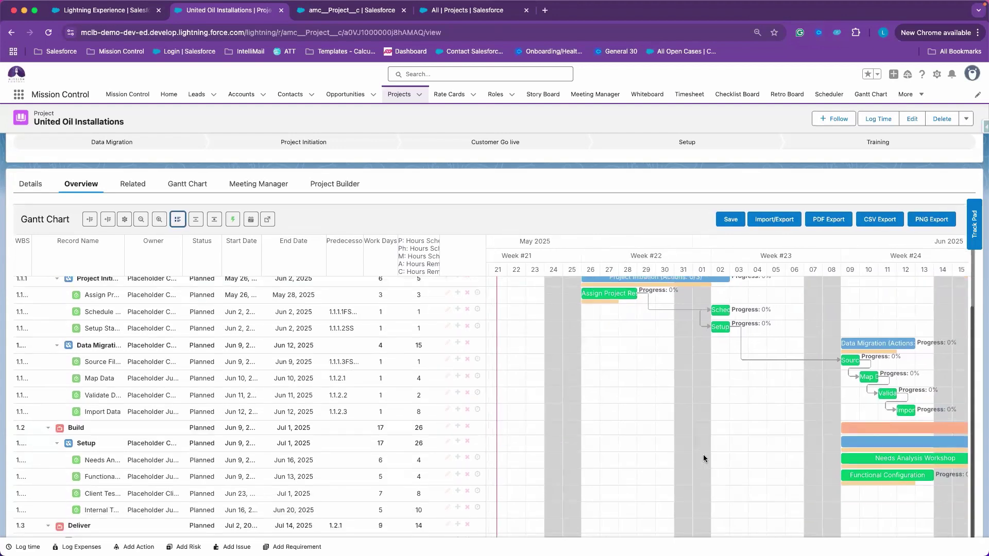
scroll(705, 443, right, 8)
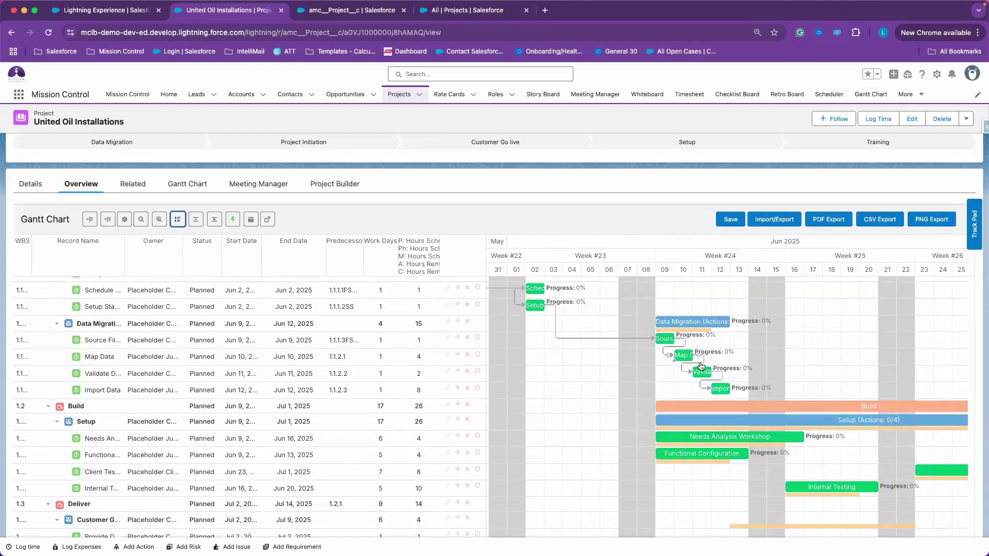
scroll(764, 372, left, 10)
scroll(764, 371, right, 9)
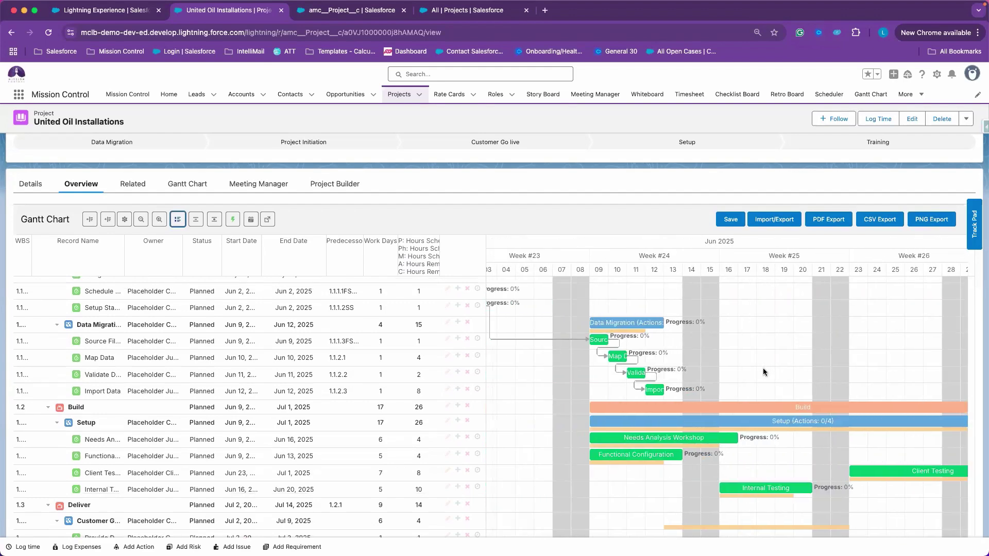
scroll(638, 381, left, 3)
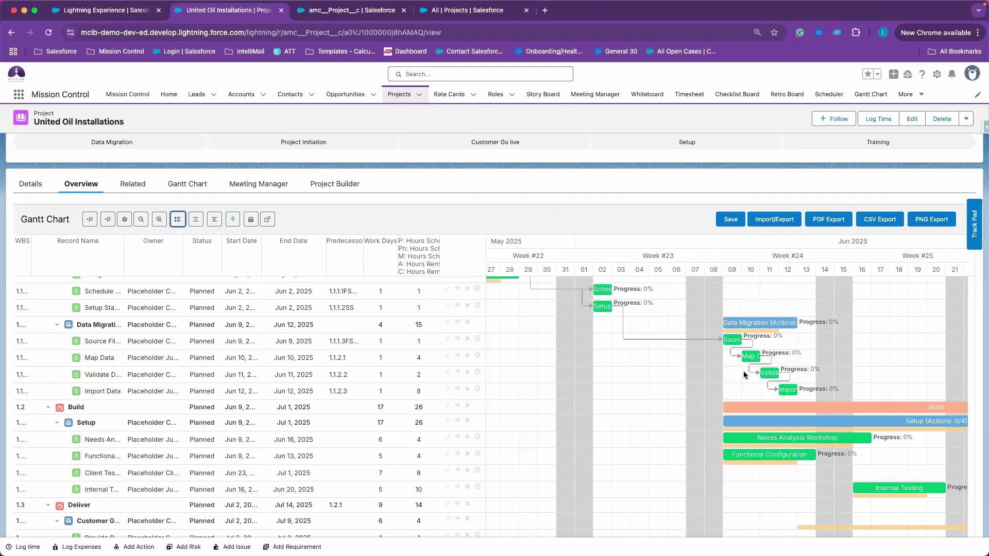
scroll(743, 370, up, 2)
scroll(743, 371, left, 6)
scroll(743, 371, up, 2)
scroll(743, 371, right, 1)
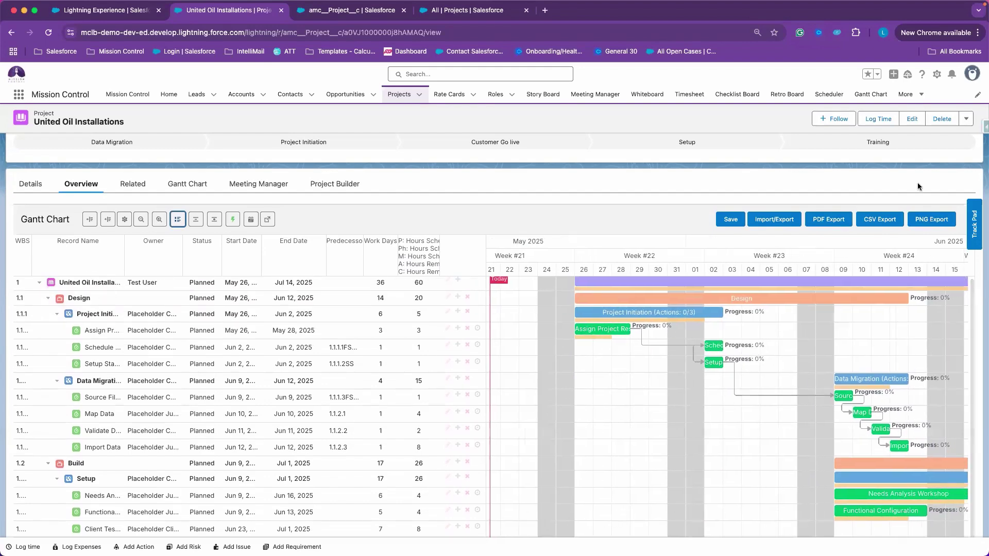
- Enable Set Baseline Dates on the United Oil Installations project record and save the project
click(911, 121)
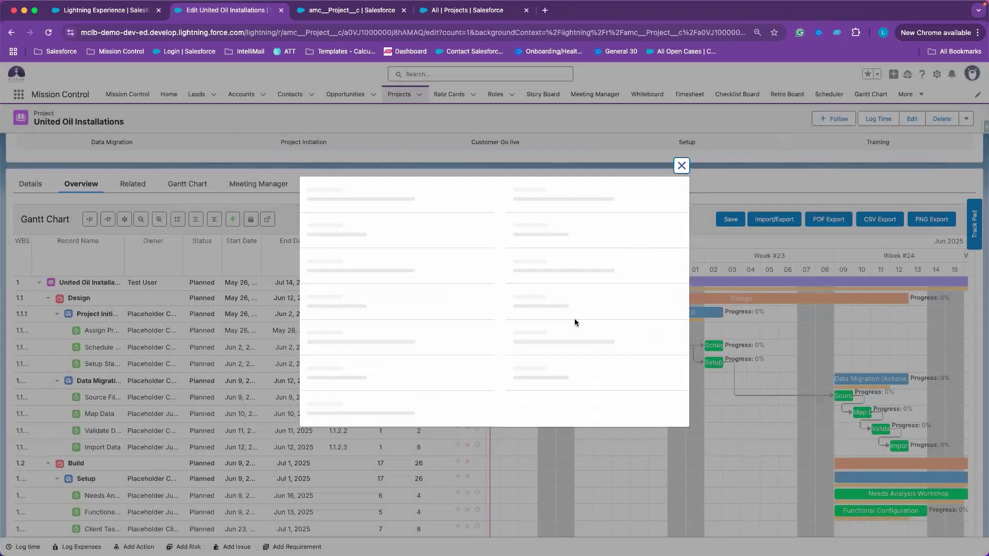
scroll(574, 318, down, 5)
scroll(575, 321, down, 20)
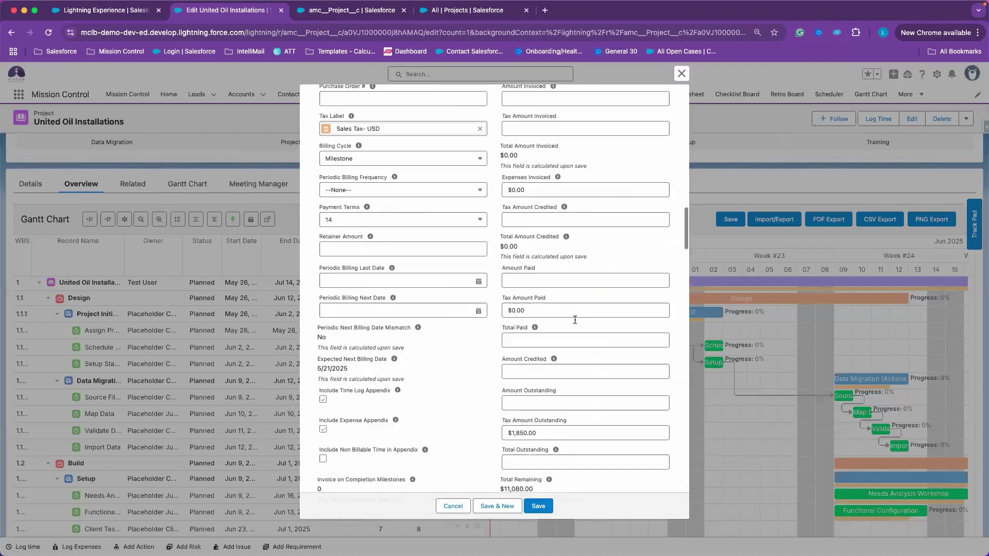
scroll(574, 319, down, 15)
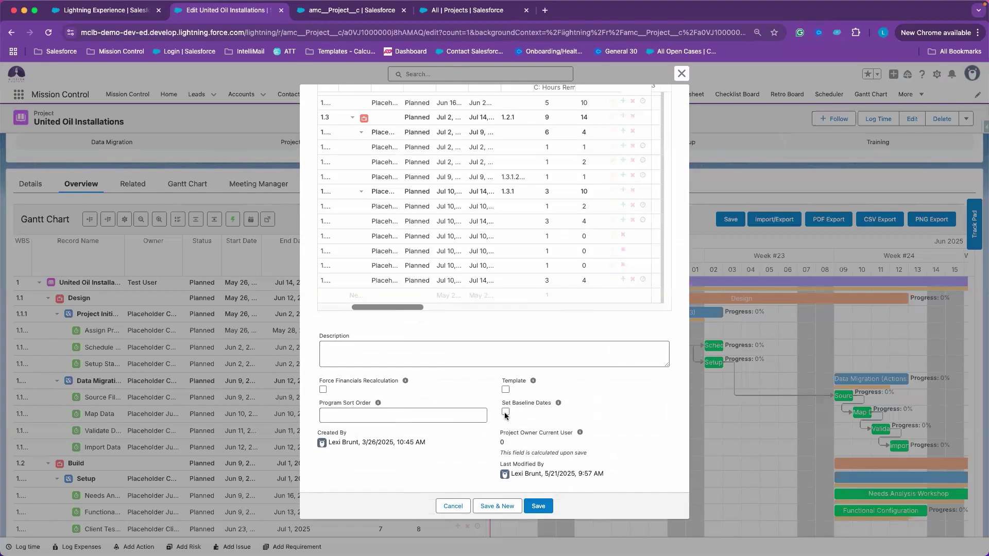
click(505, 414)
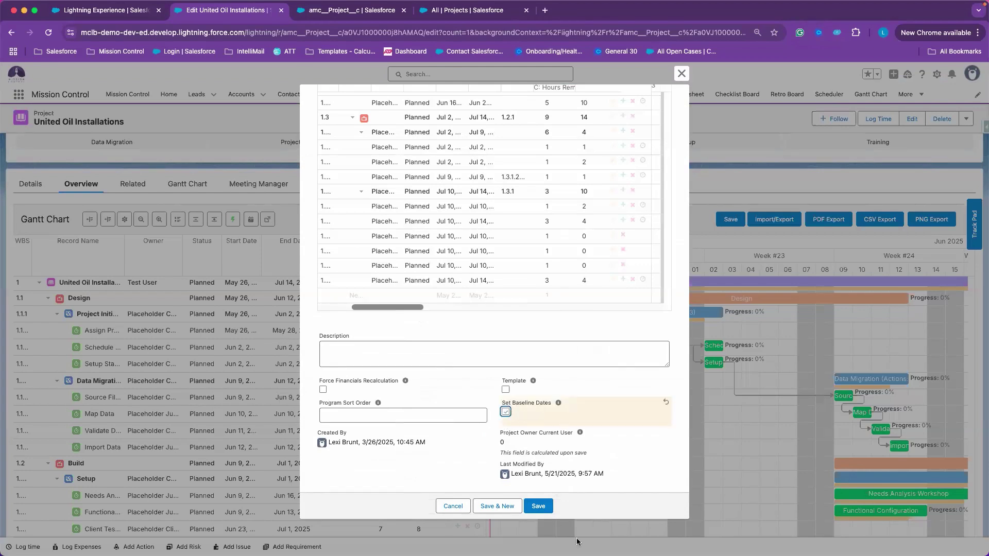
click(539, 503)
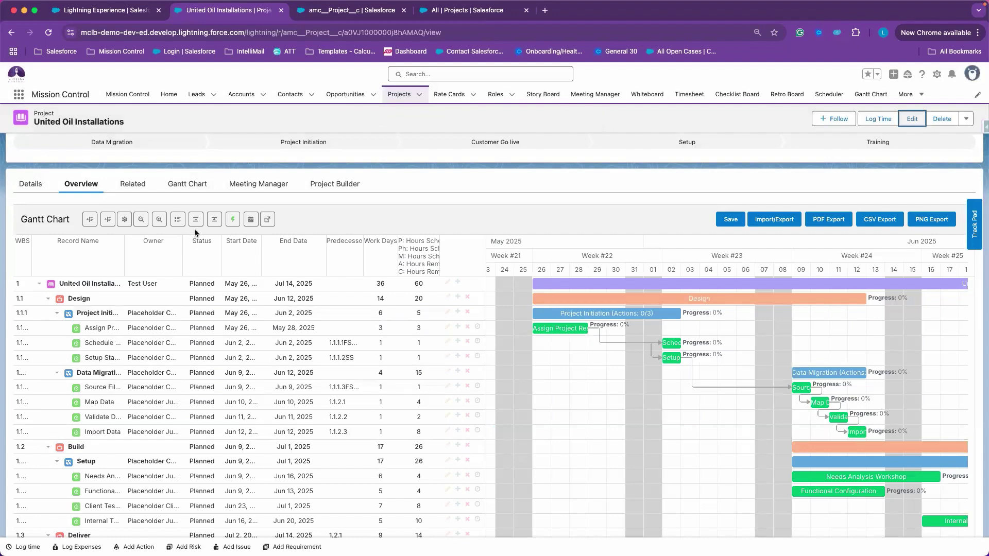
- Turn on the baseline display, reload the project page, and turn it on again in the reopened Gantt Chart
click(178, 221)
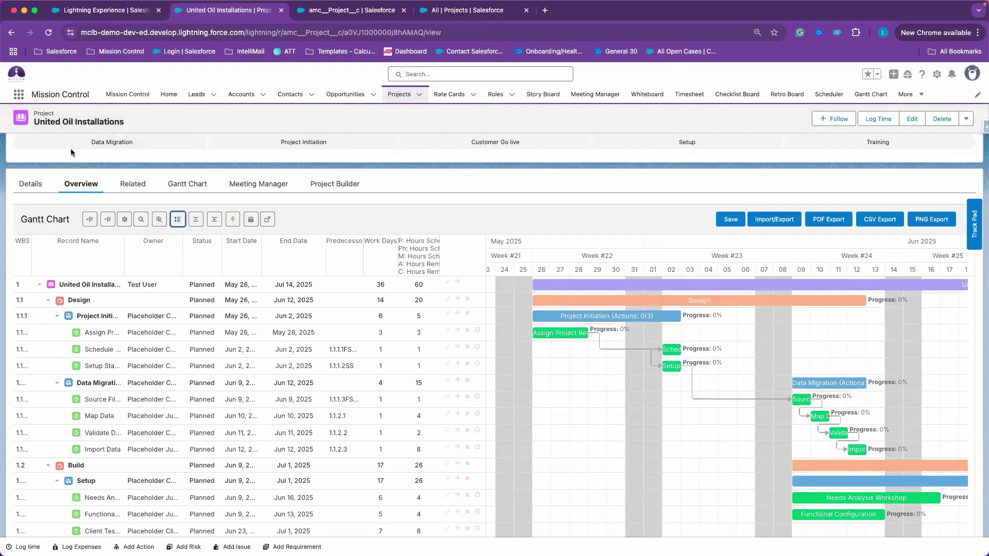
click(48, 32)
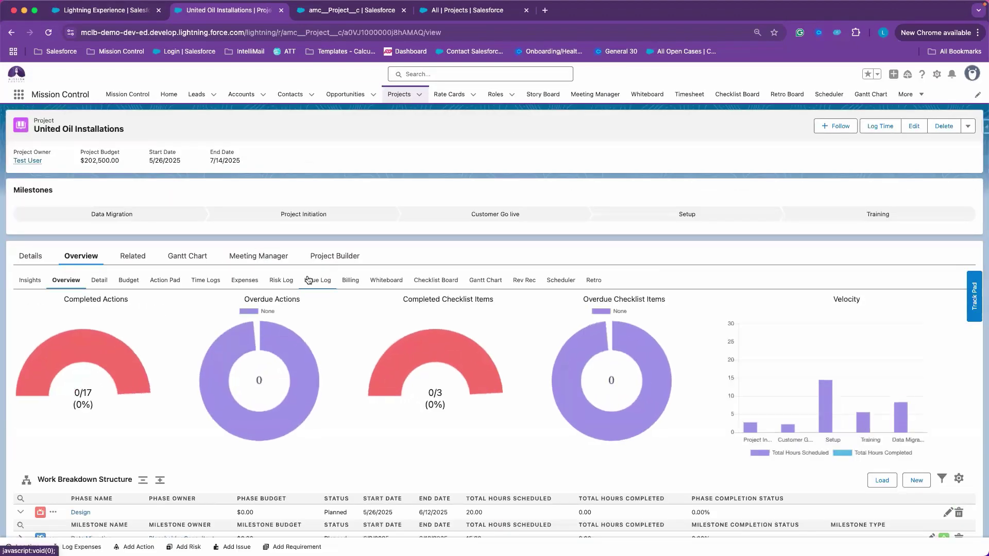
click(488, 281)
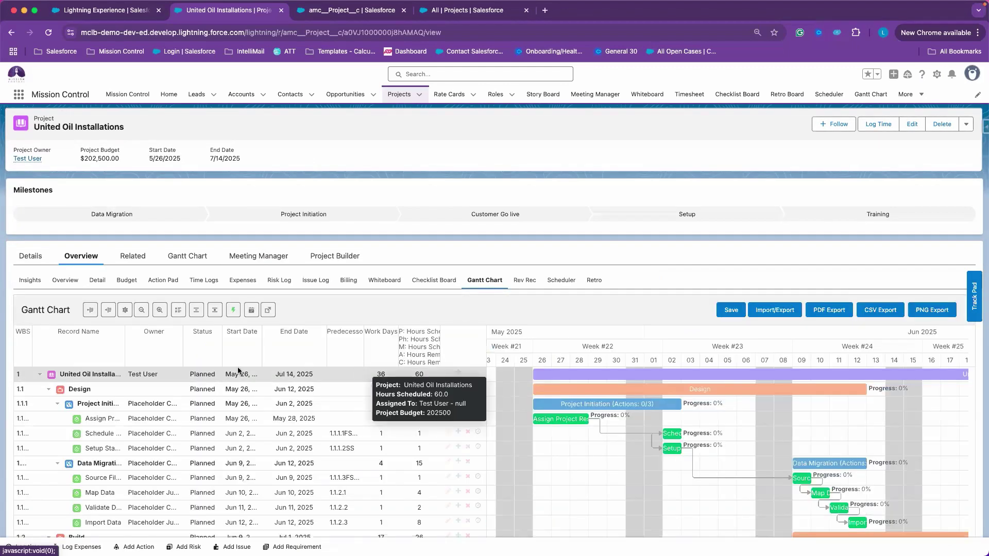
scroll(187, 336, down, 2)
click(178, 310)
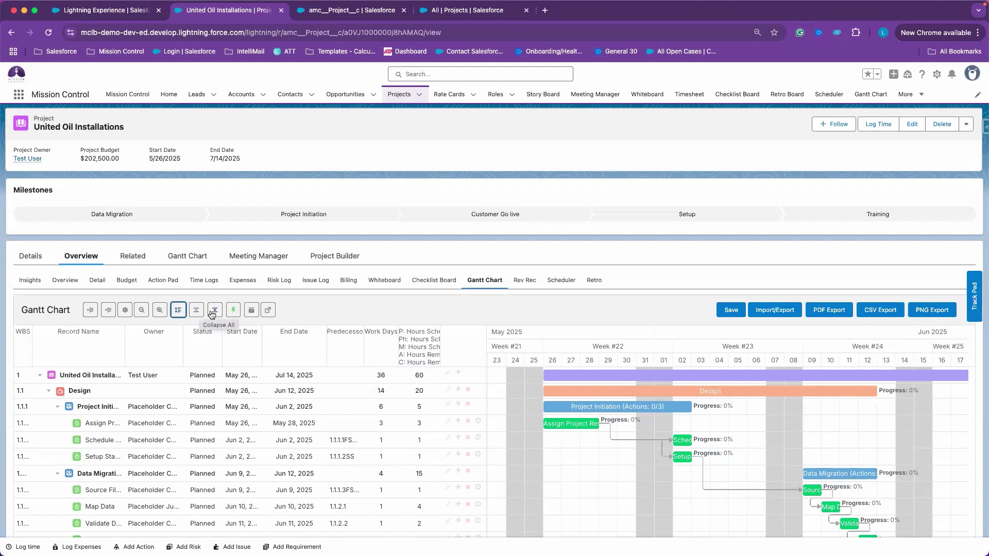
- Collapse all Gantt Chart records, expand them again and view the checklist items under the Training milestone
click(196, 311)
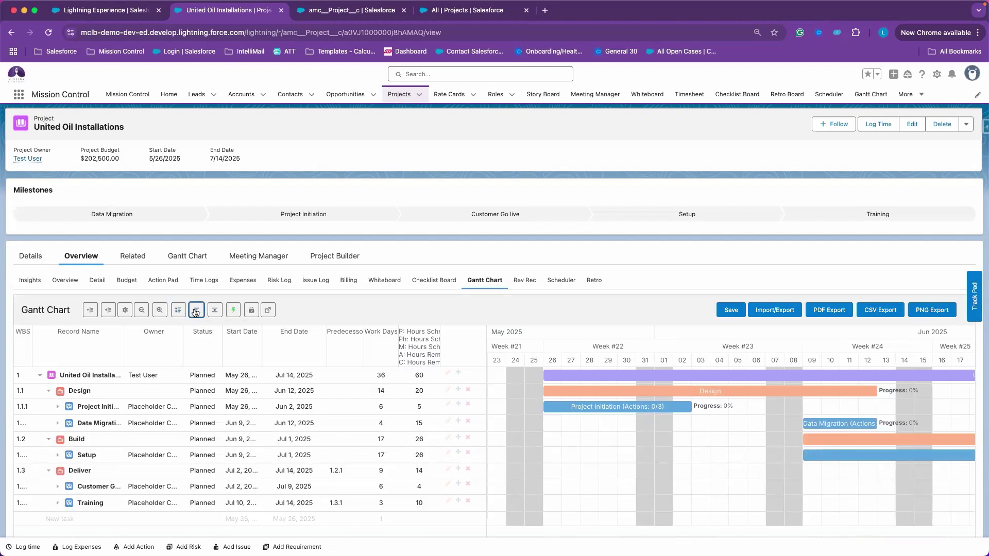
click(214, 311)
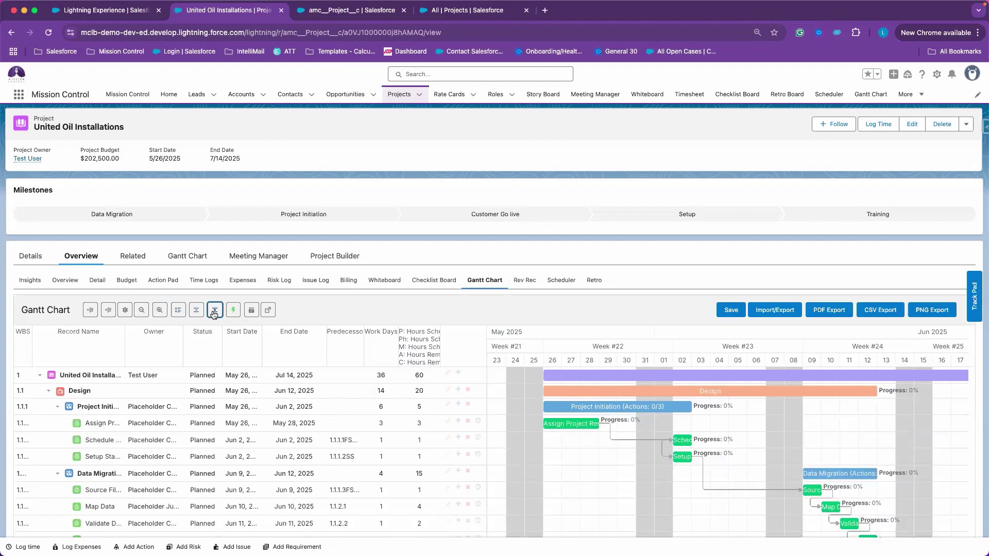
scroll(181, 386, down, 5)
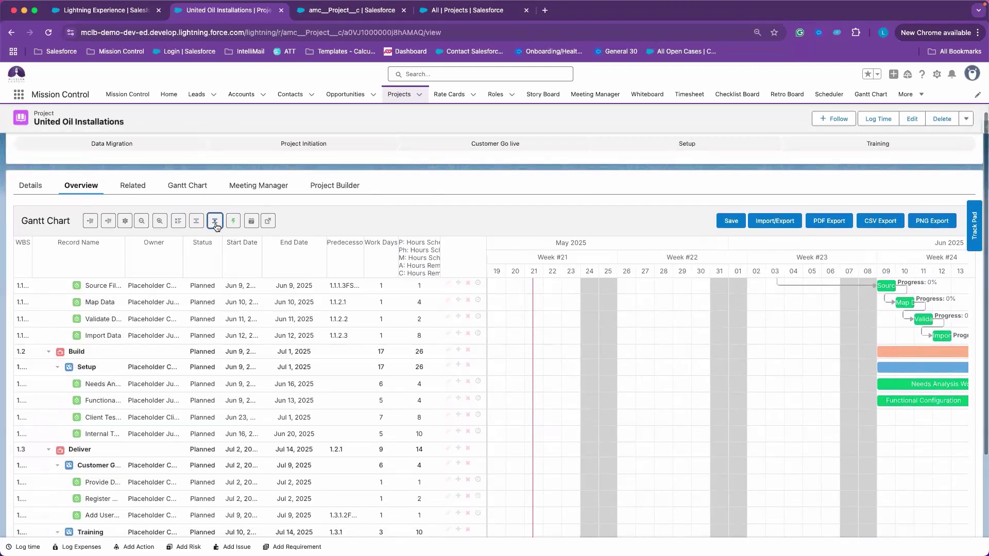
scroll(205, 319, down, 2)
scroll(205, 323, down, 1)
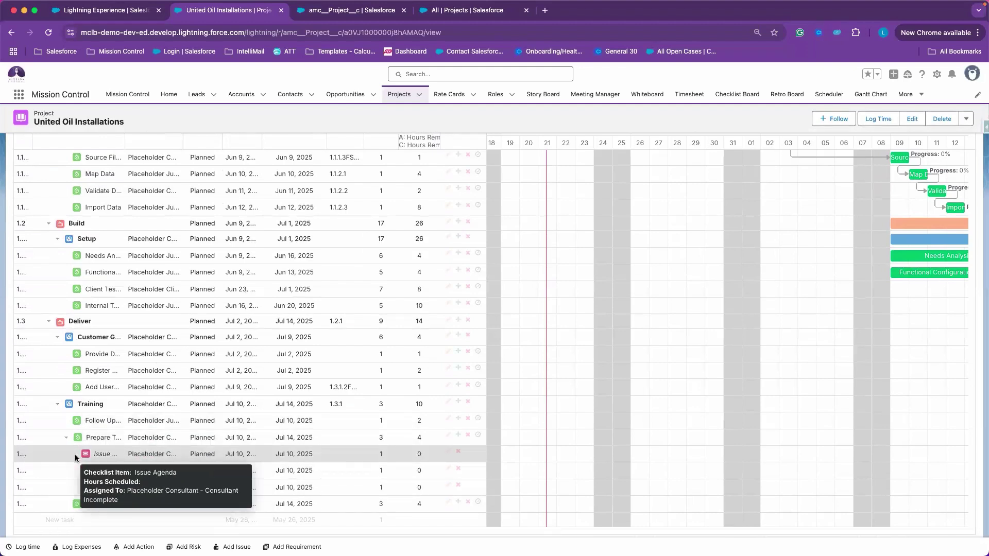
scroll(122, 381, up, 8)
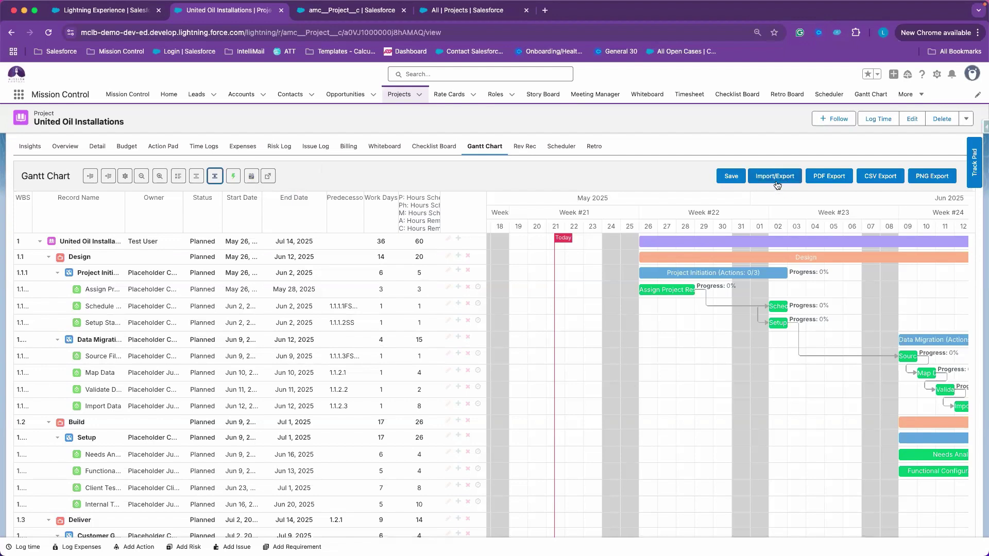
- View the Project Filters of the standalone Gantt Chart, and return to the United Oil Installations Gantt Chart to inspect its action details
click(351, 16)
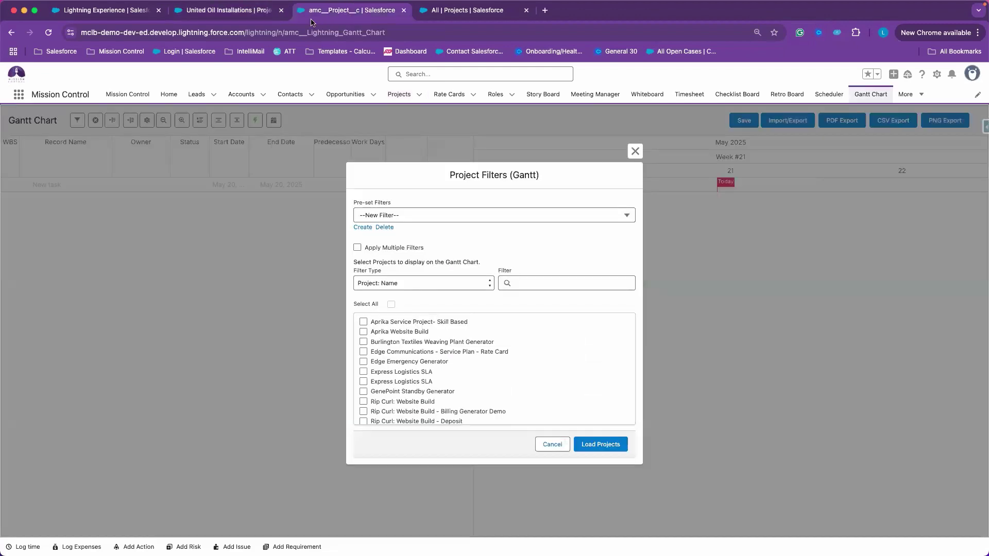
click(227, 16)
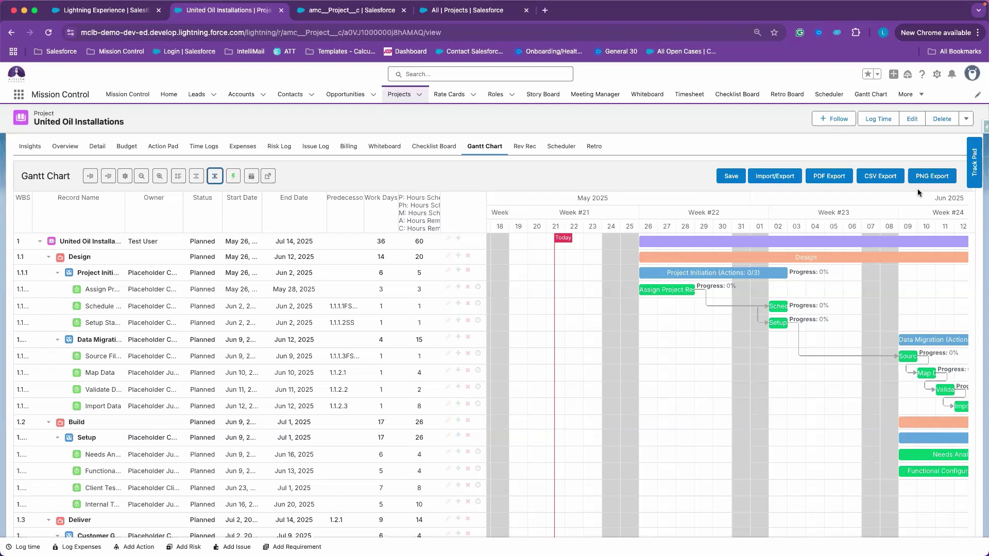
mouse_move(665, 310)
mouse_move(247, 300)
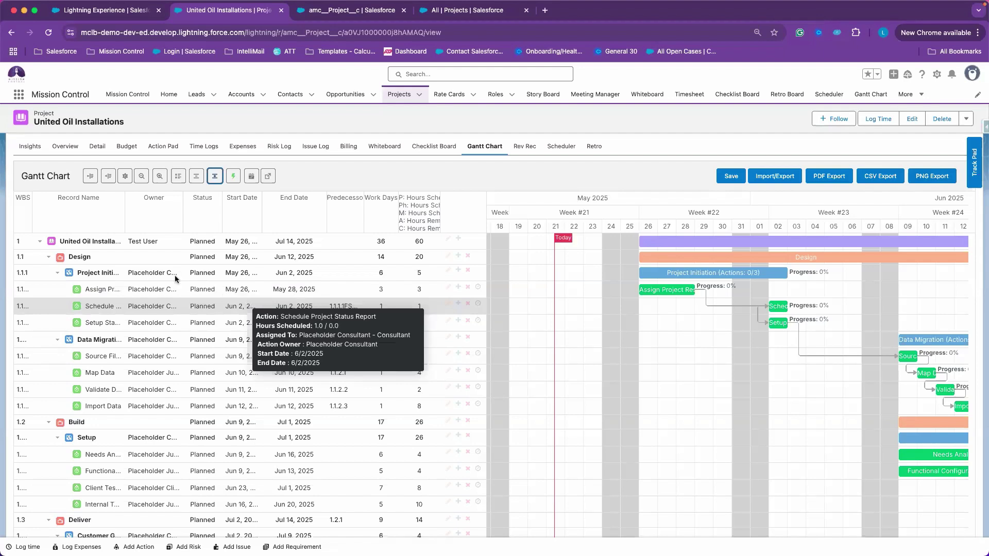
- View the New Milestone form for the United Oil Installations project and cancel it without creating a record
mouse_move(150, 242)
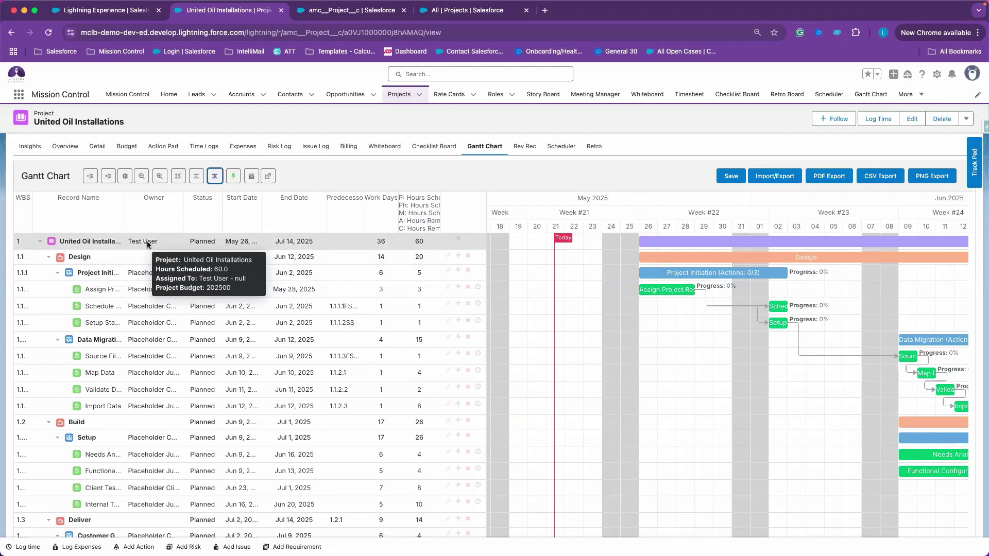
click(458, 240)
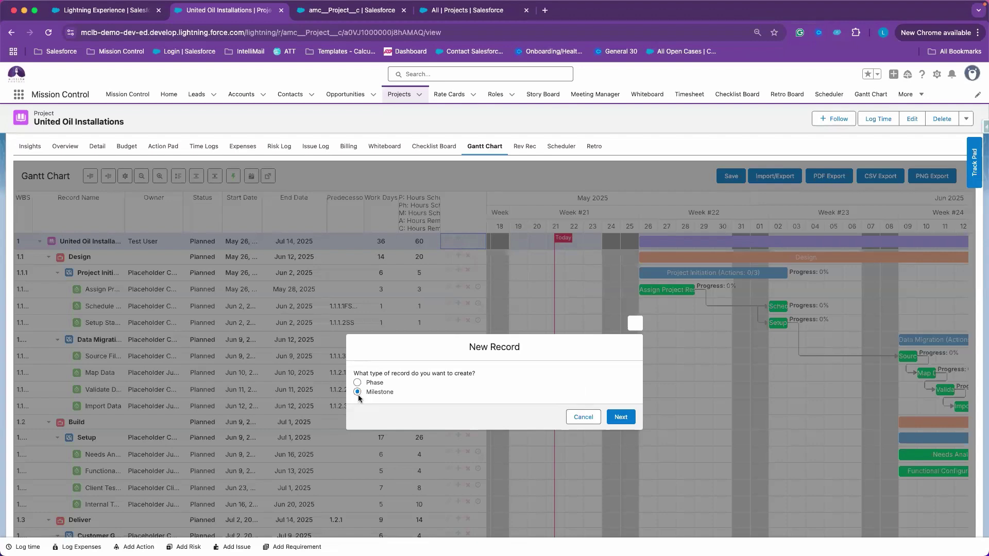
click(621, 418)
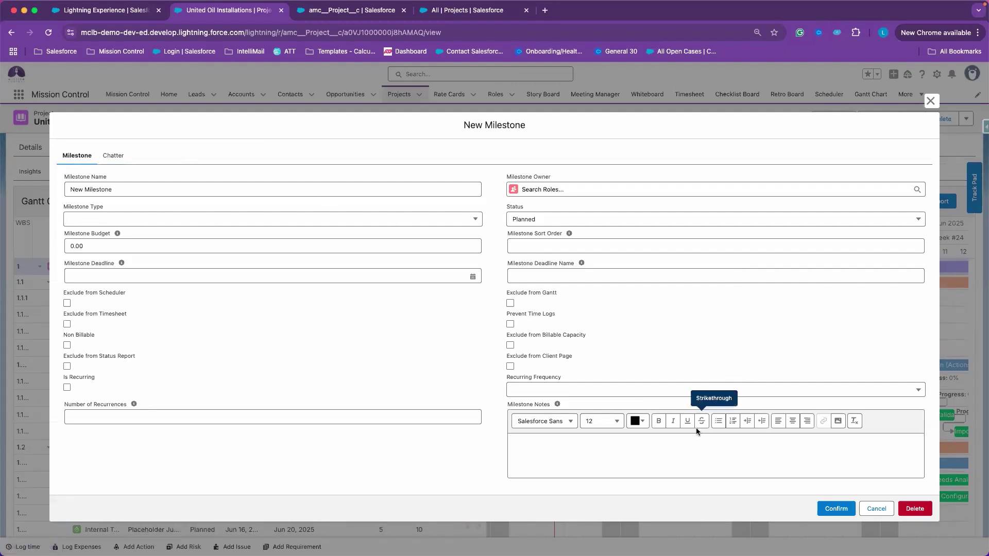
click(875, 509)
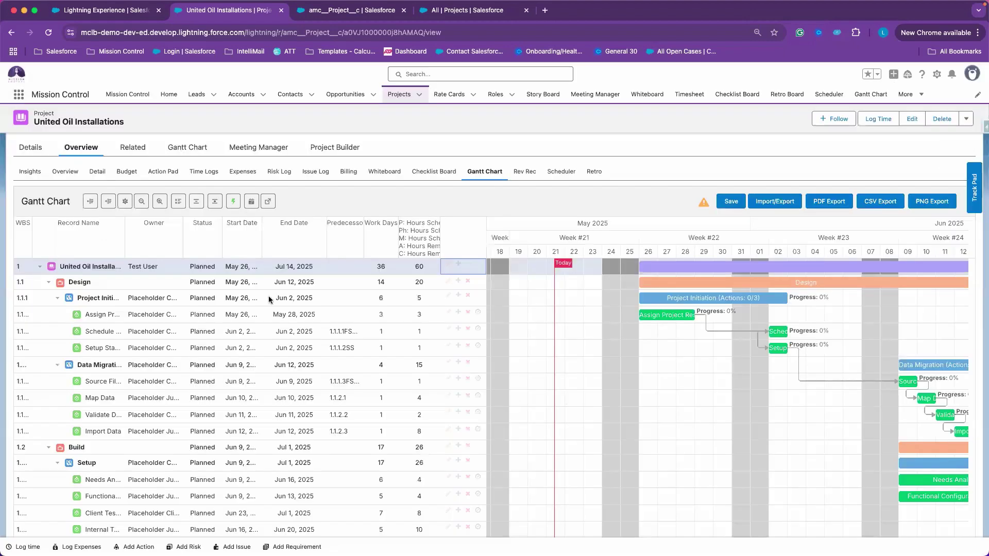
- Review the Project Initiation milestone's form and Record Detail without editing them, and save the Gantt Chart's pending changes
click(447, 295)
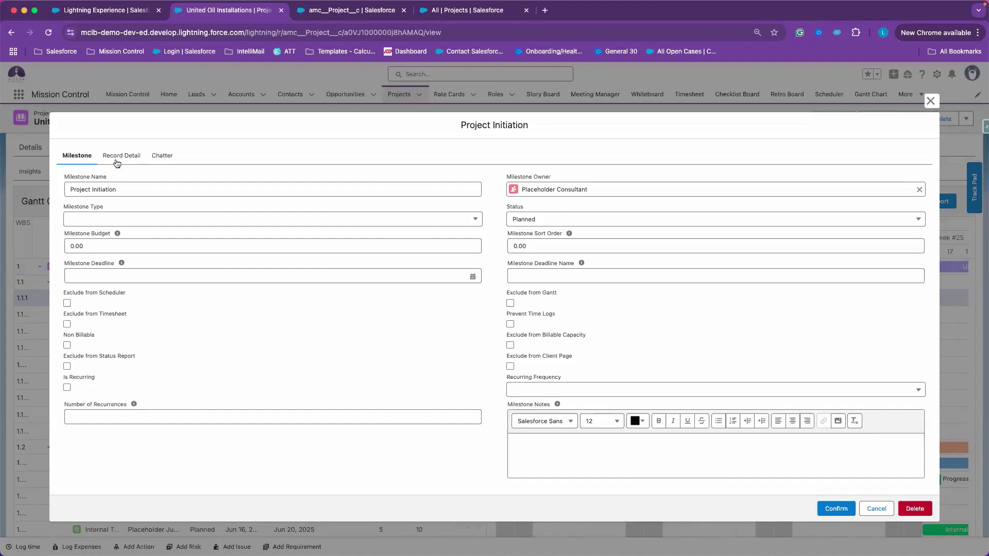
click(117, 160)
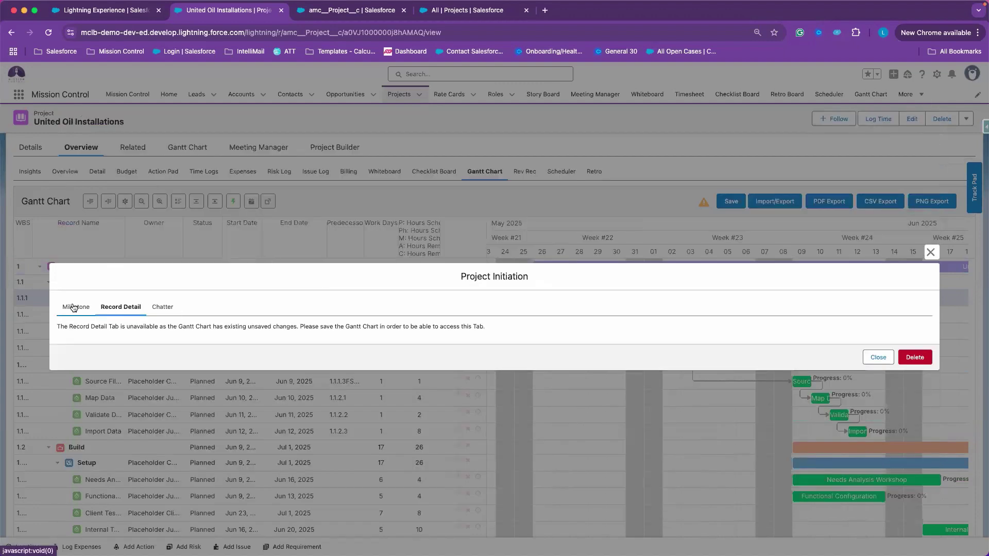
click(878, 357)
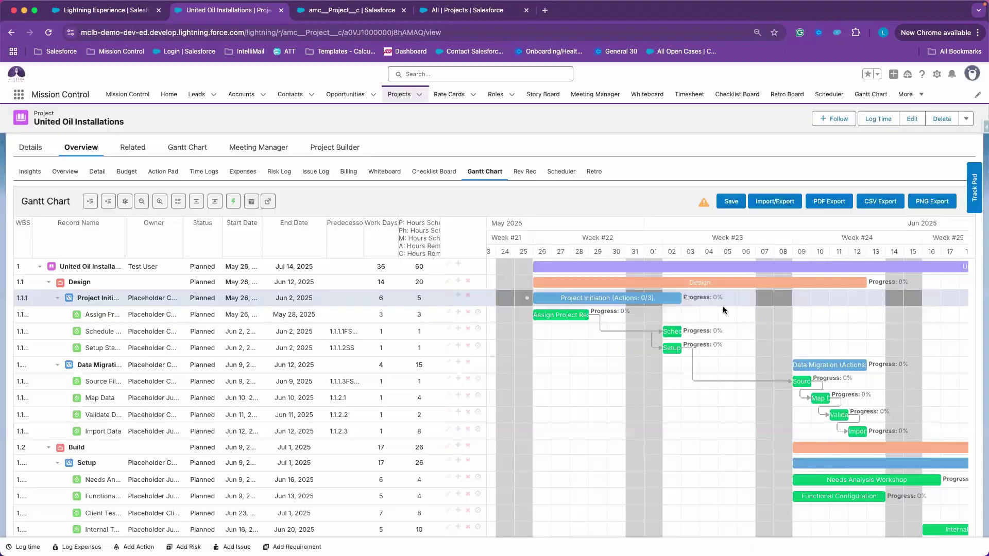
click(730, 201)
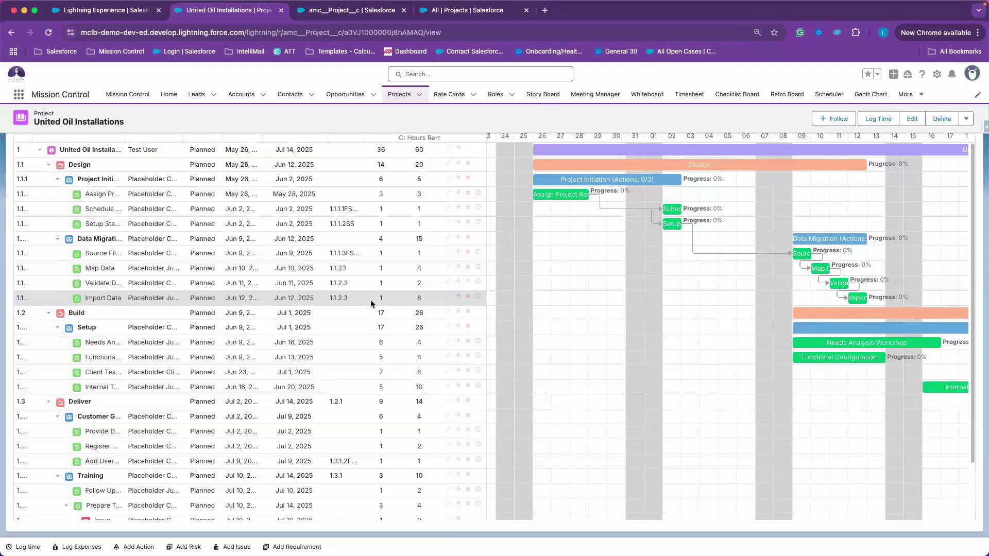
click(447, 178)
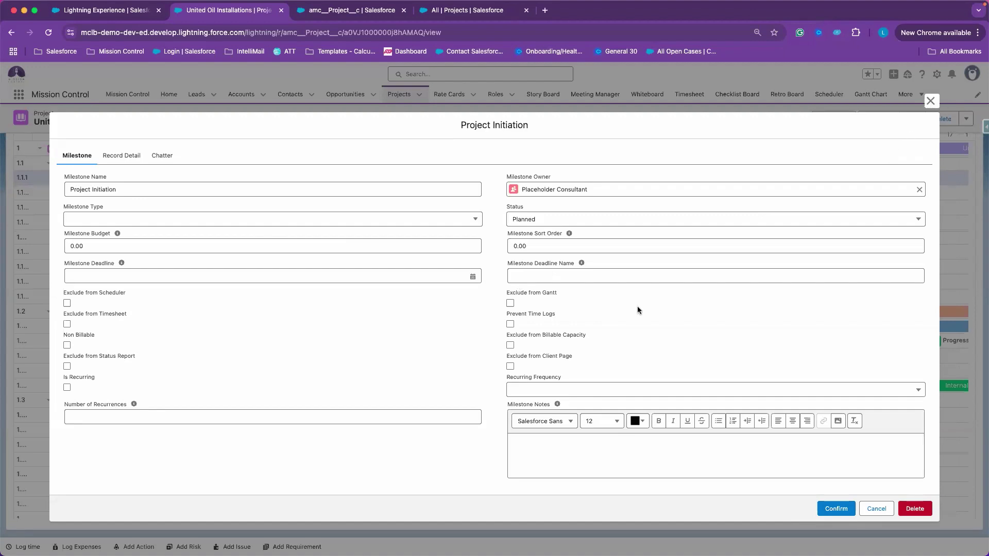
click(931, 100)
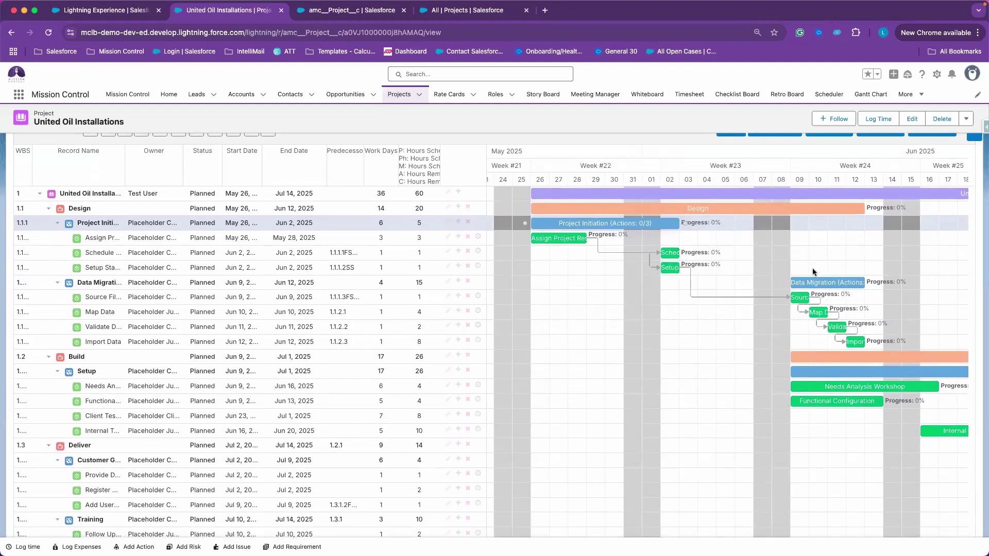
- Give the Project Initiation milestone a deadline of Jun 10, 2025 named "Initiation Deadline", and save the Gantt Chart
click(448, 223)
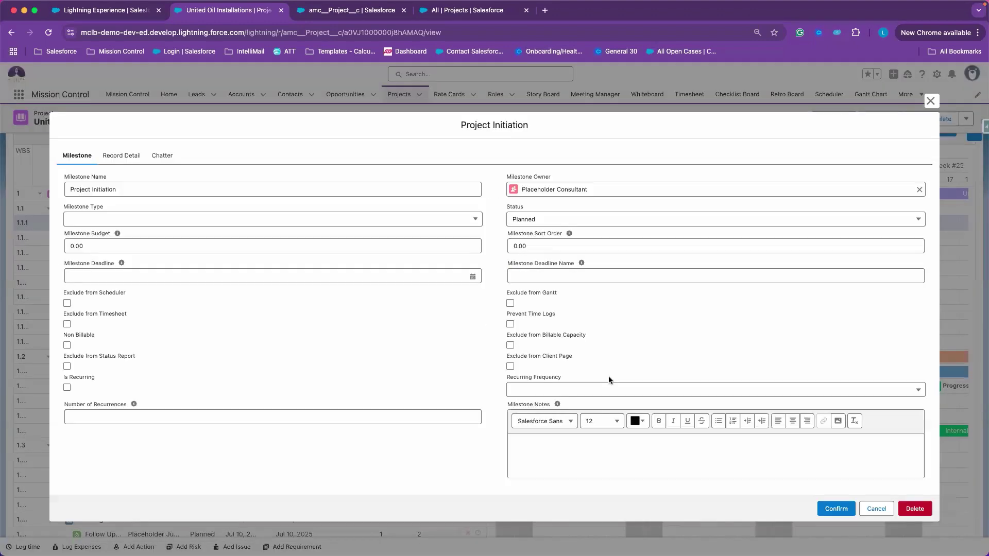
click(588, 280)
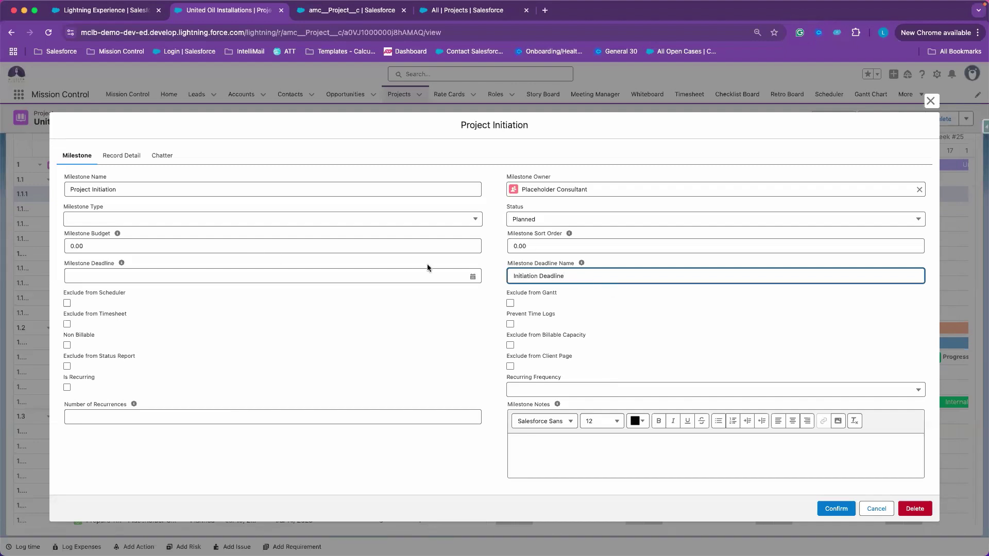
click(444, 276)
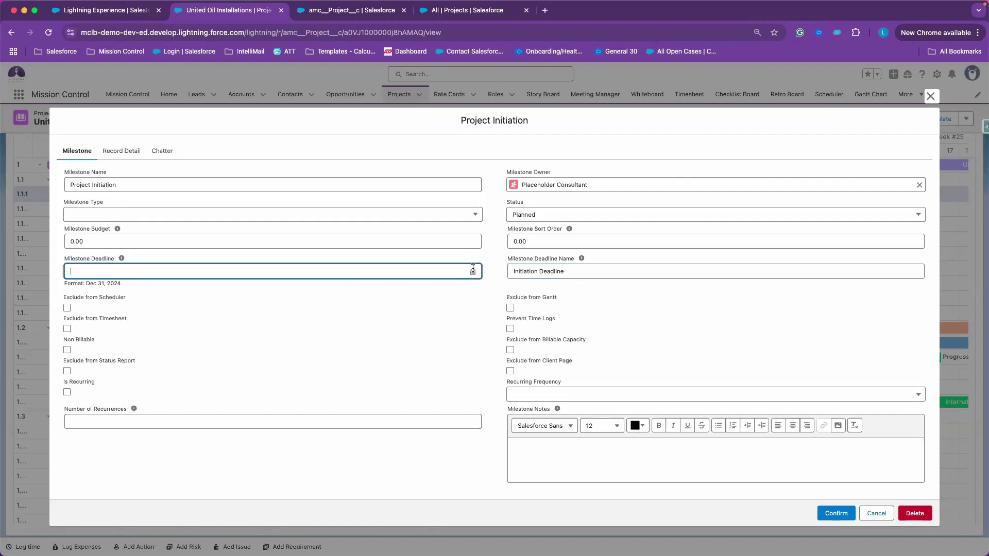
click(472, 271)
click(439, 289)
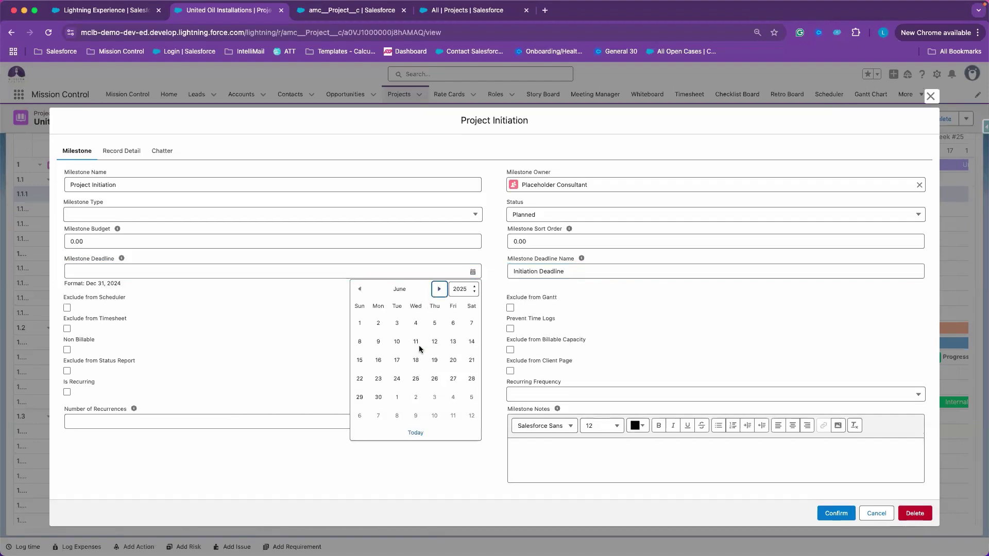
click(397, 341)
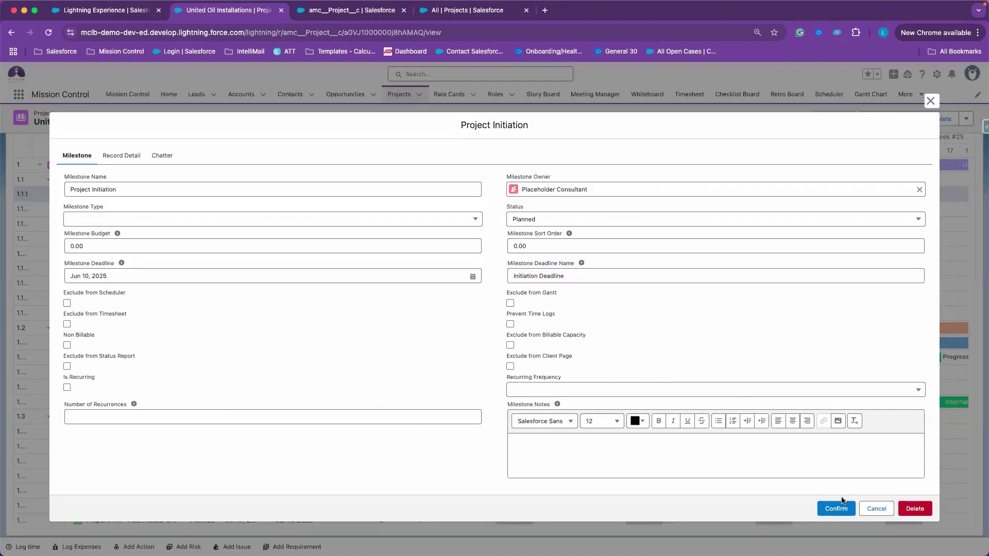
click(836, 512)
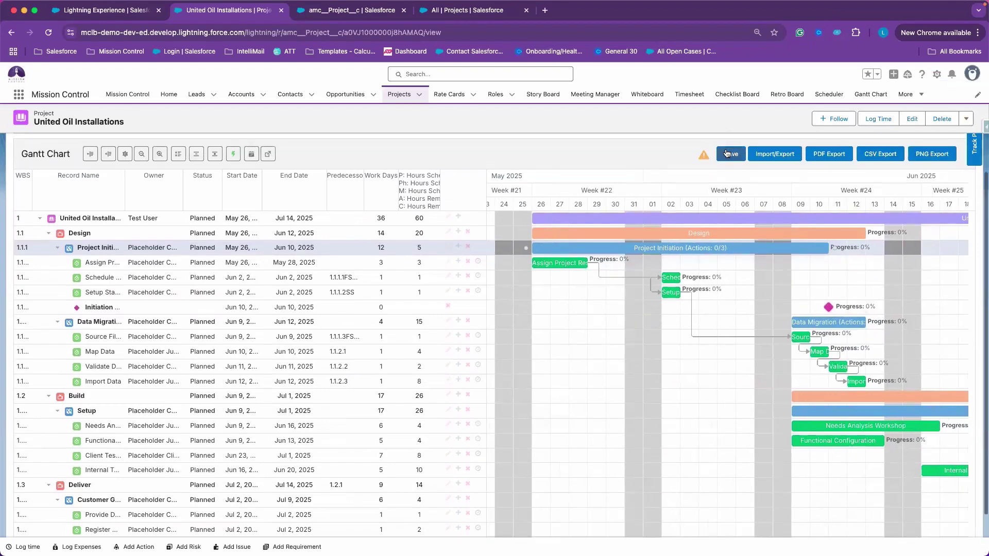
click(730, 154)
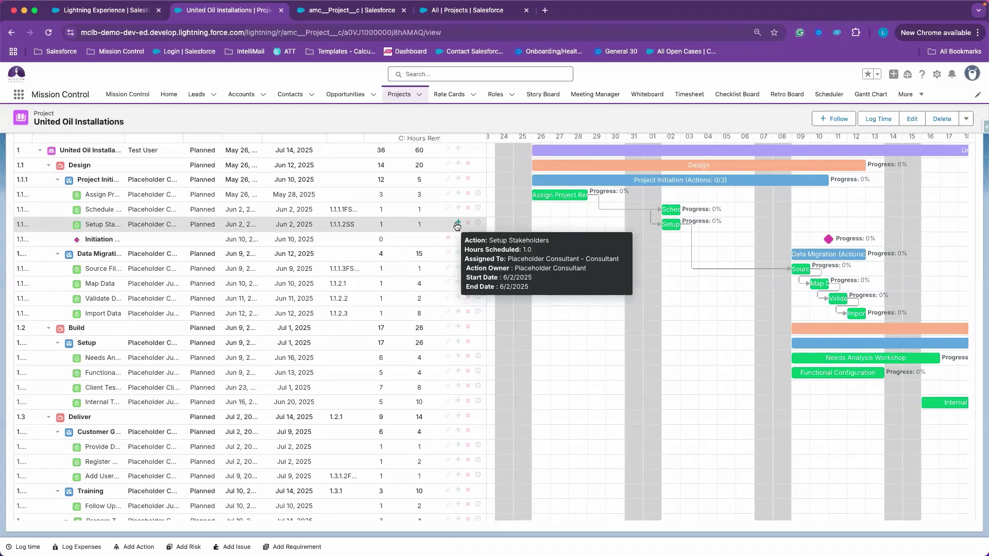
- View the New Action form under the Project Initiation milestone and the New Checklist Item form under Assign Project Resources, closing both without creating records
click(460, 179)
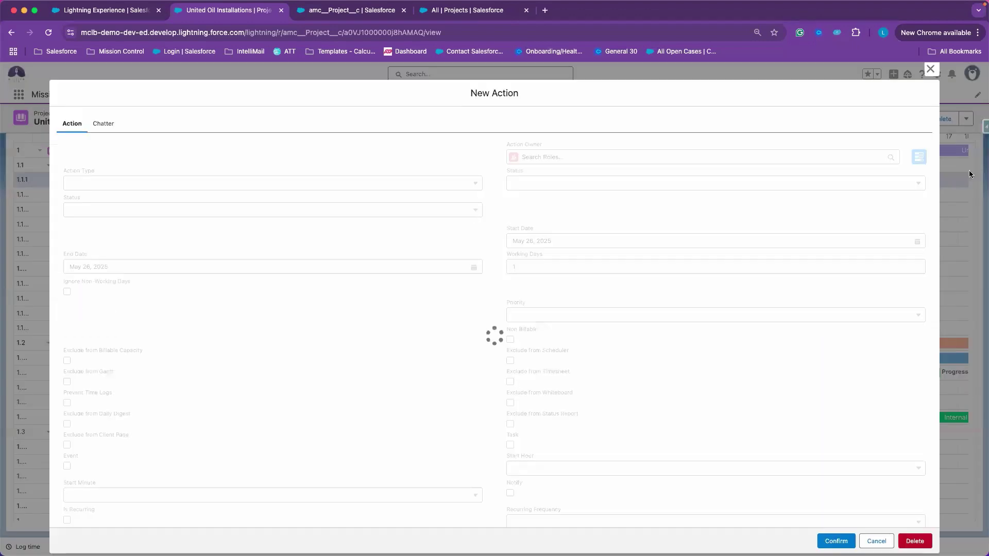
click(930, 69)
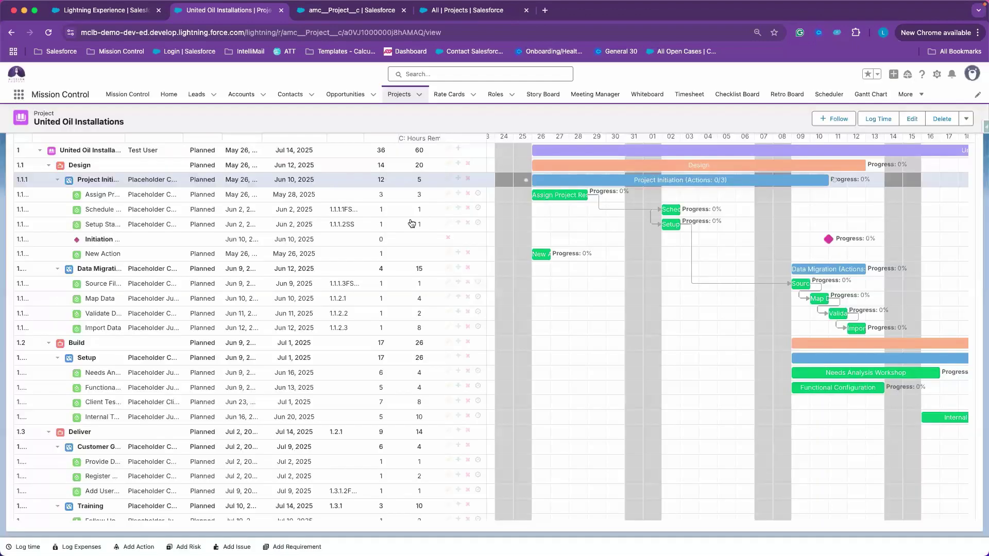
click(457, 195)
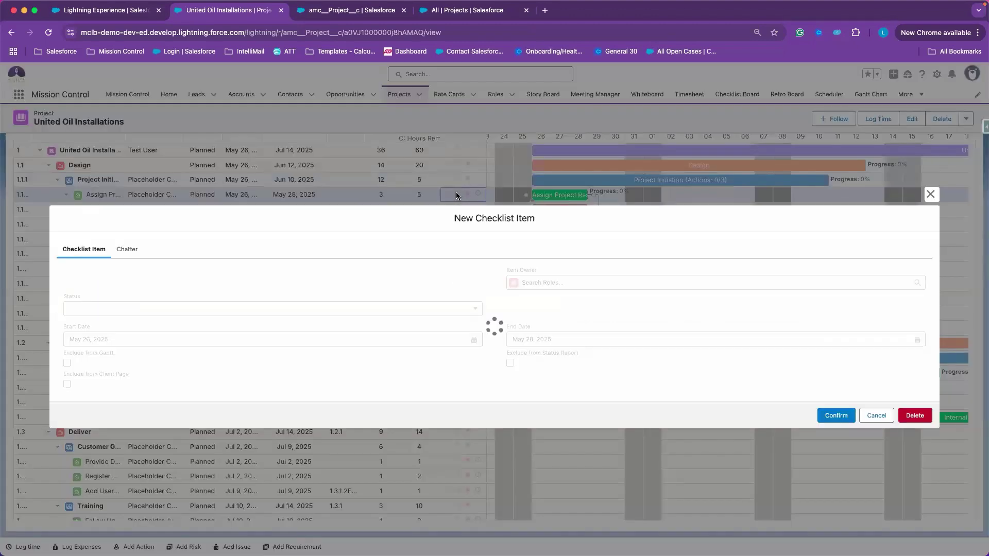
click(930, 147)
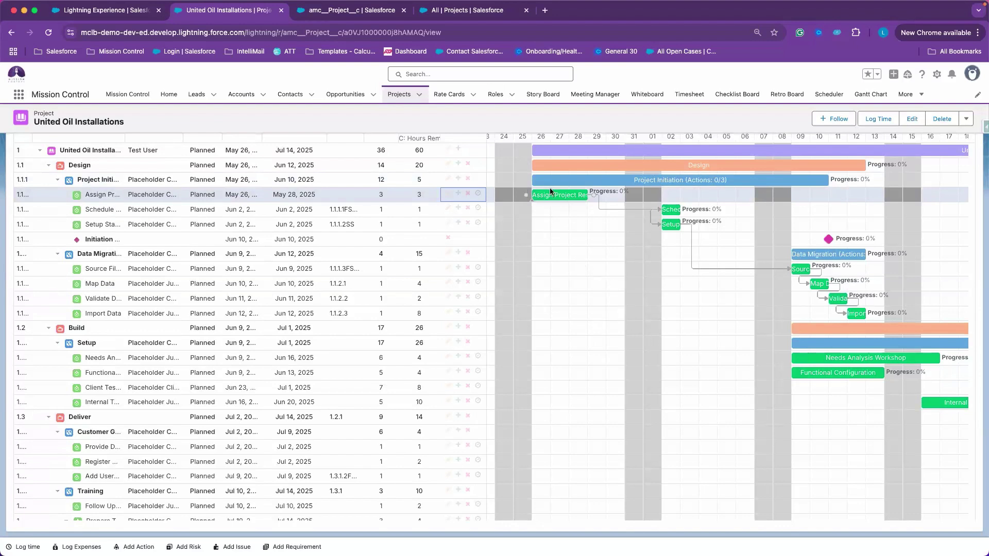
- Move the Schedule Project Status Report action to Jun 3, 2025 on the timeline with auto-scheduling on
mouse_move(554, 197)
scroll(558, 245, up, 3)
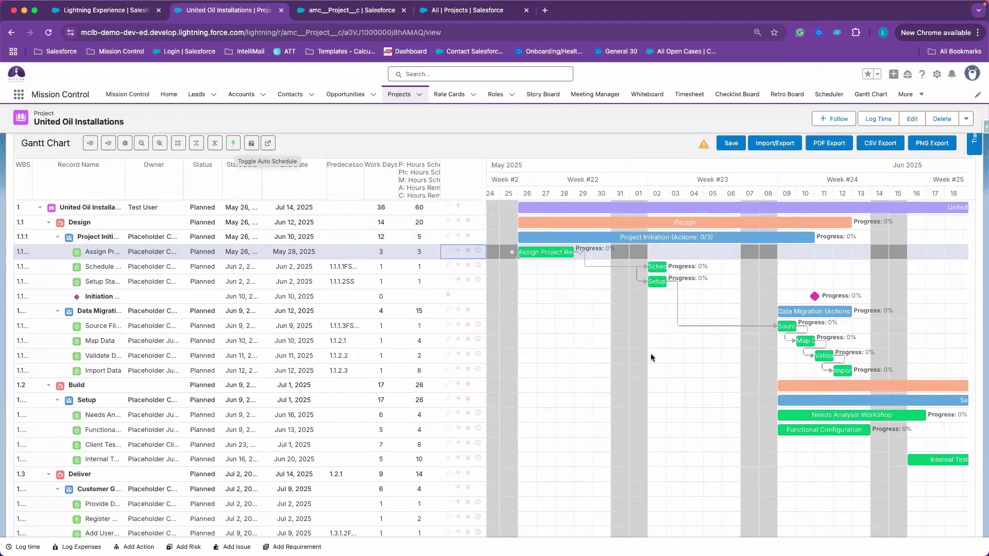
mouse_move(676, 320)
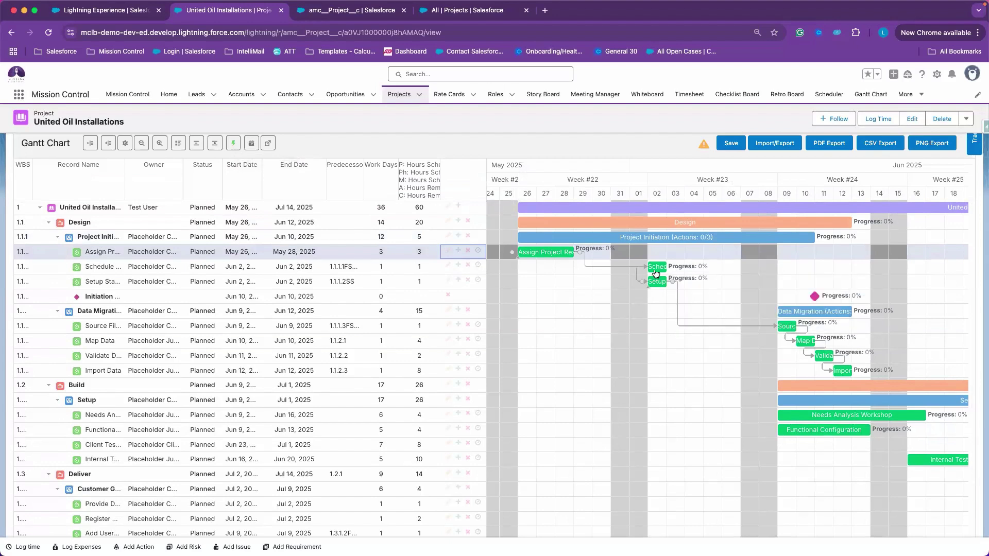
drag(657, 269, 676, 286)
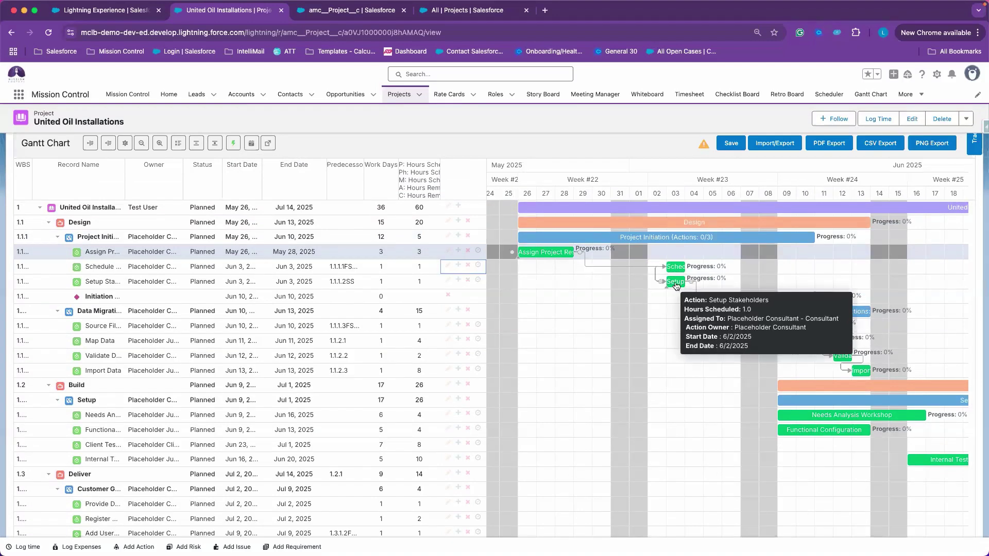
- With auto-scheduling off, move the Schedule Project Status Report action to Jun 2, 2025 and back to Jun 3, and turn auto-scheduling on again
click(235, 144)
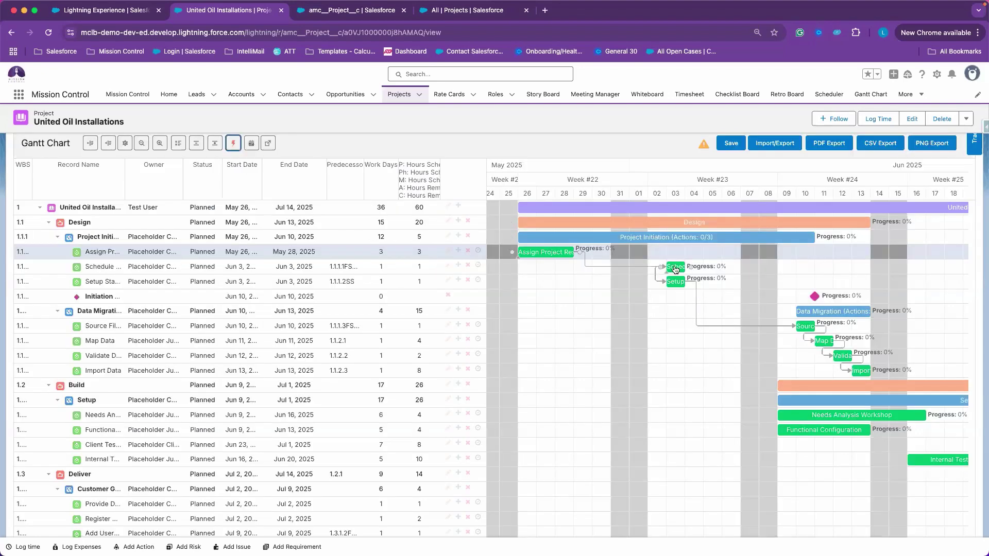
drag(665, 269, 649, 268)
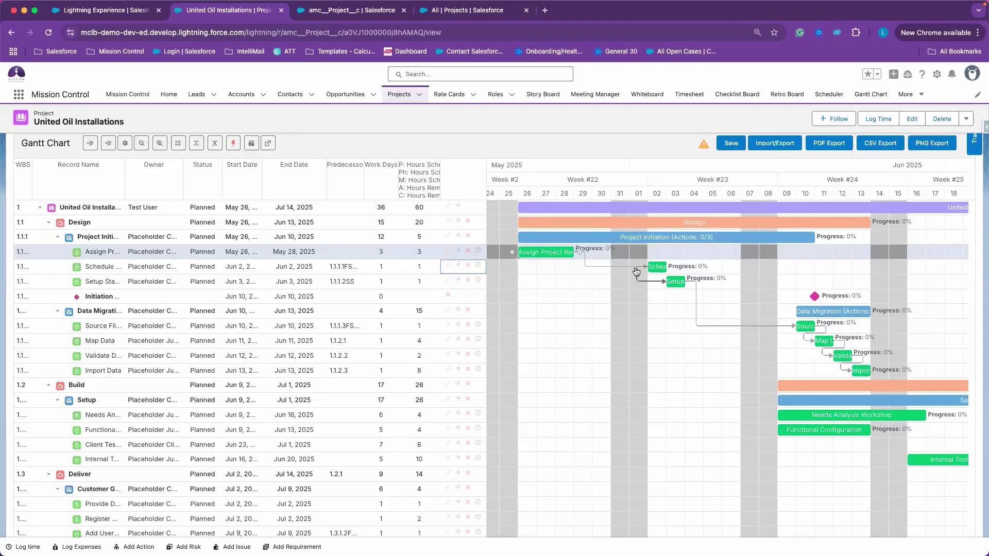
mouse_move(662, 287)
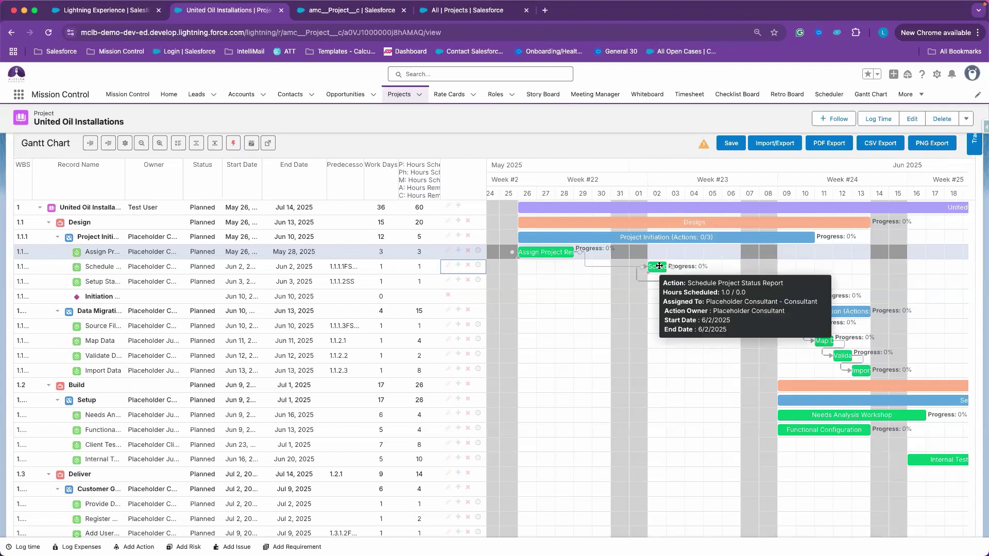
drag(653, 272, 674, 271)
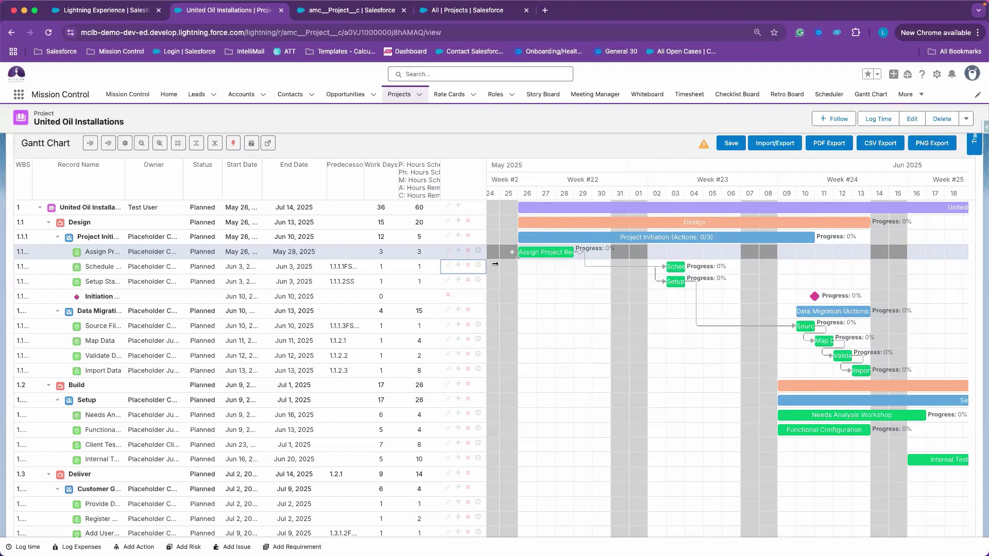
click(233, 143)
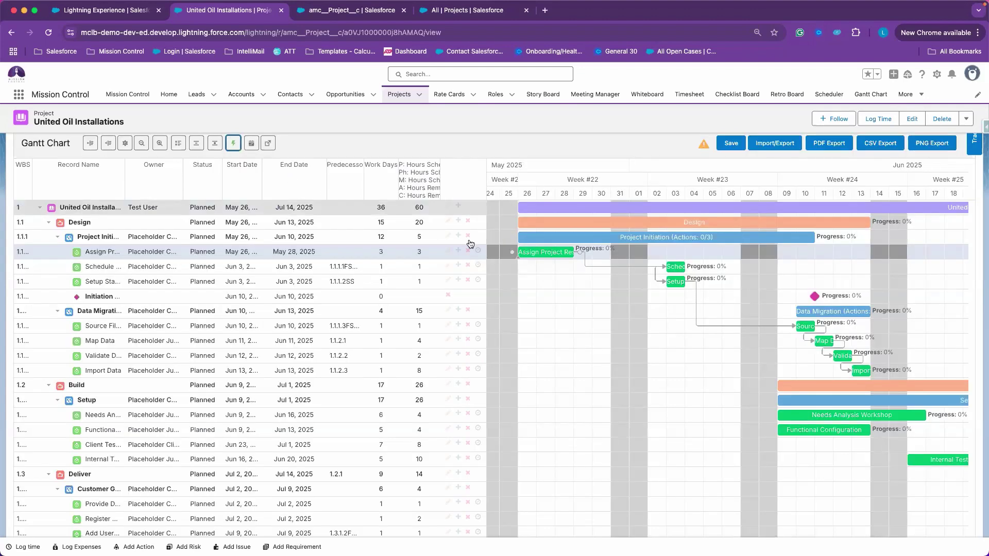
- Save the Gantt Chart, and shift the whole United Oil Installations project to start on May 27, 2025
click(733, 144)
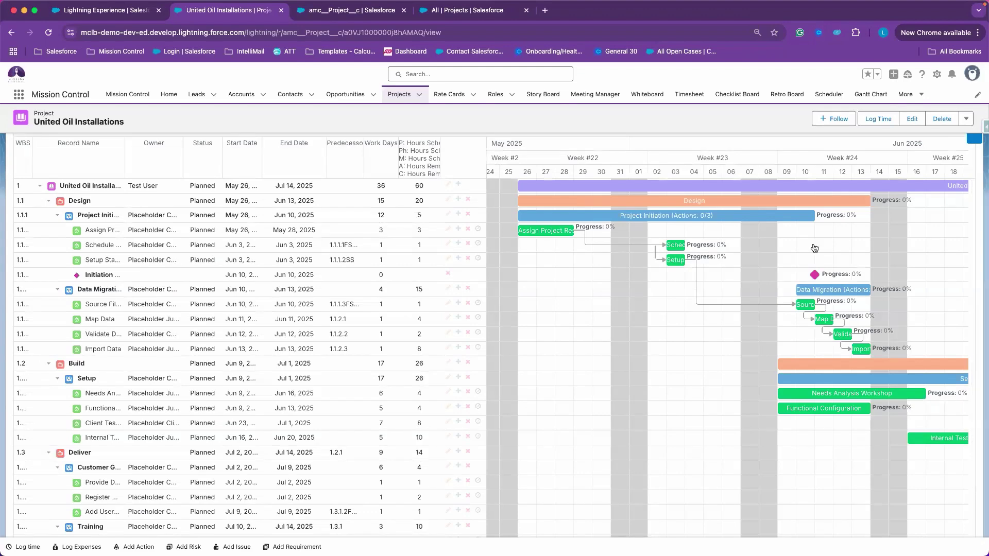
drag(654, 192, 619, 201)
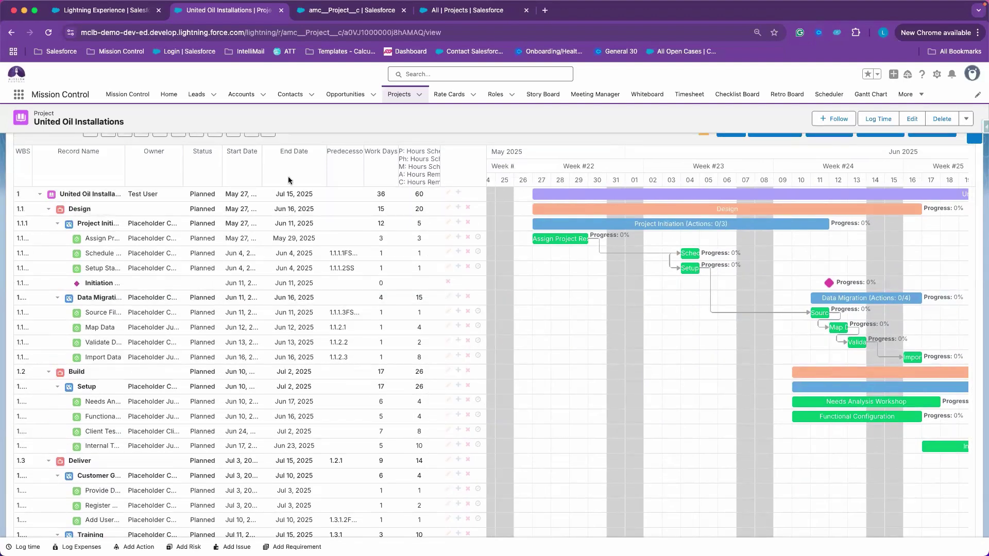
- Widen the Start Date column, and set the Assign Project Resources action's start date to May 7, 2025
drag(287, 176, 288, 176)
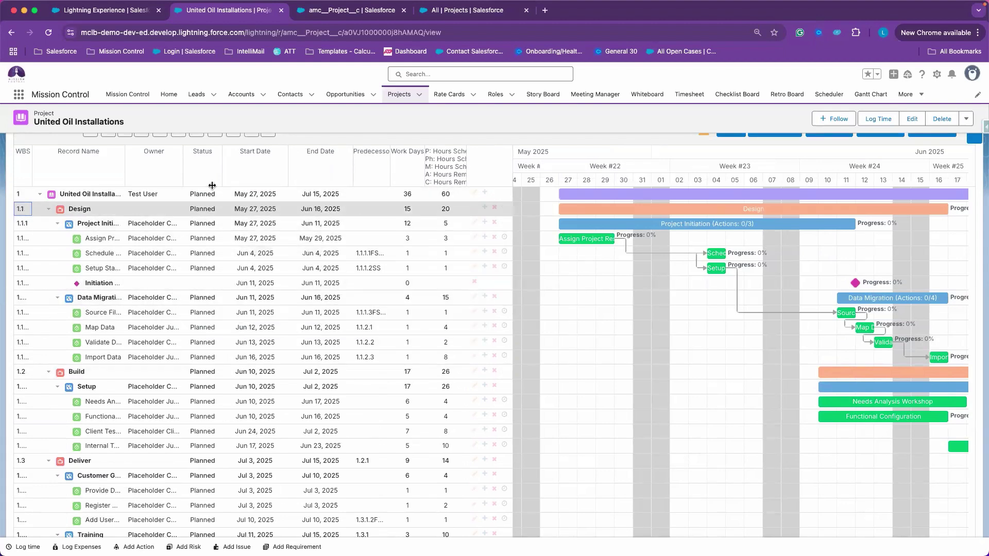
click(250, 240)
click(251, 242)
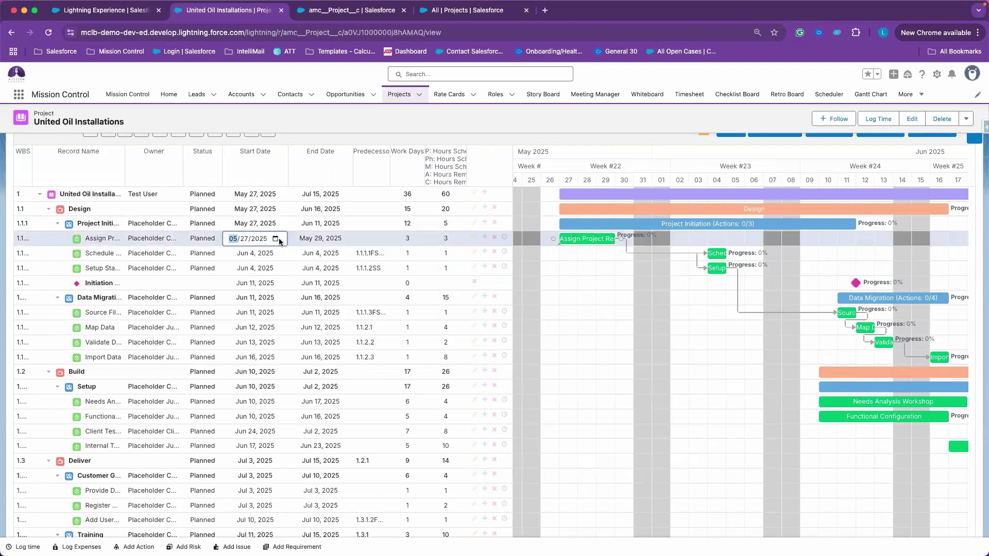
click(276, 239)
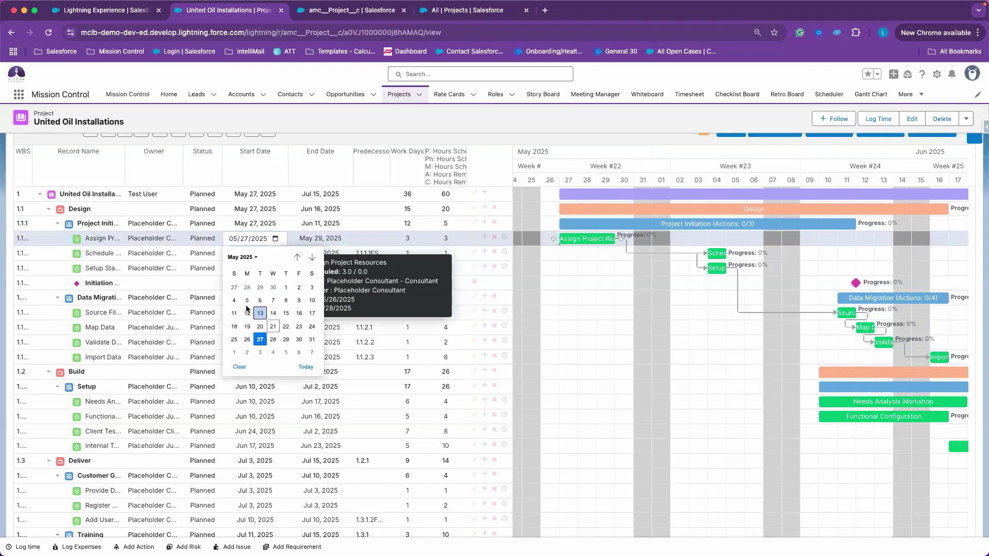
click(272, 301)
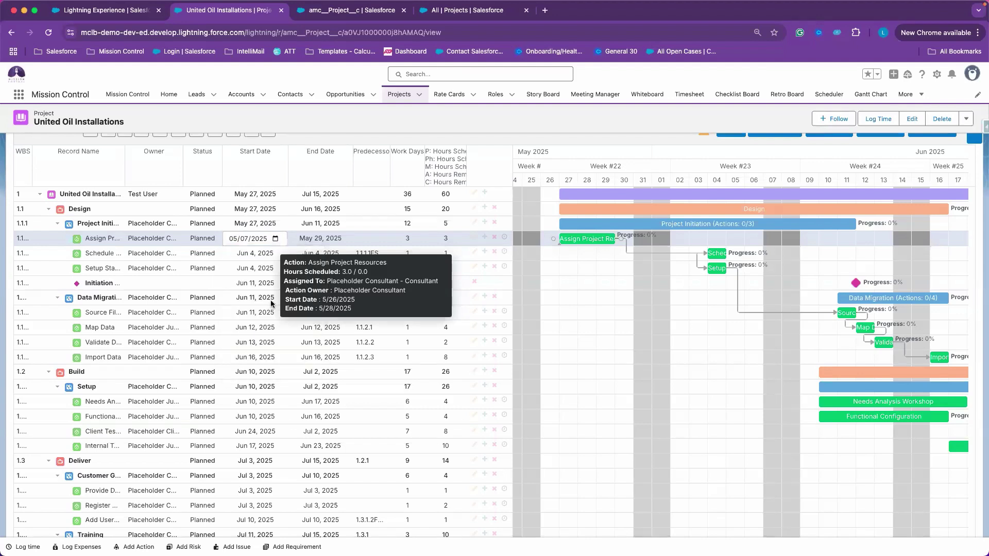
click(378, 244)
- Widen the Record Name column to show the full record names, and save the Gantt Chart
drag(123, 165, 156, 165)
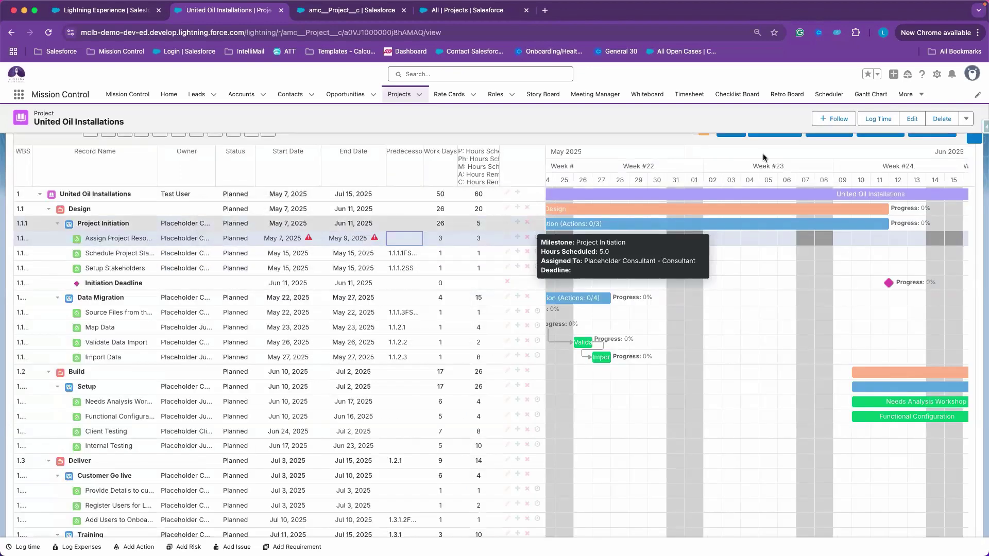
click(728, 135)
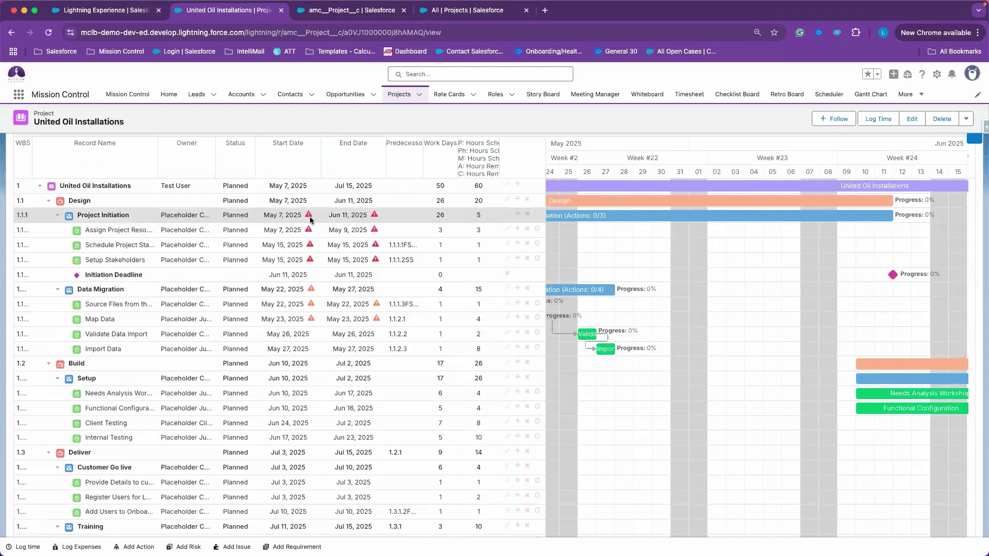
- Examine the early May timeline and the date warning icons of the Project Initiation milestone and its Assign Project Resources action
scroll(616, 269, left, 8)
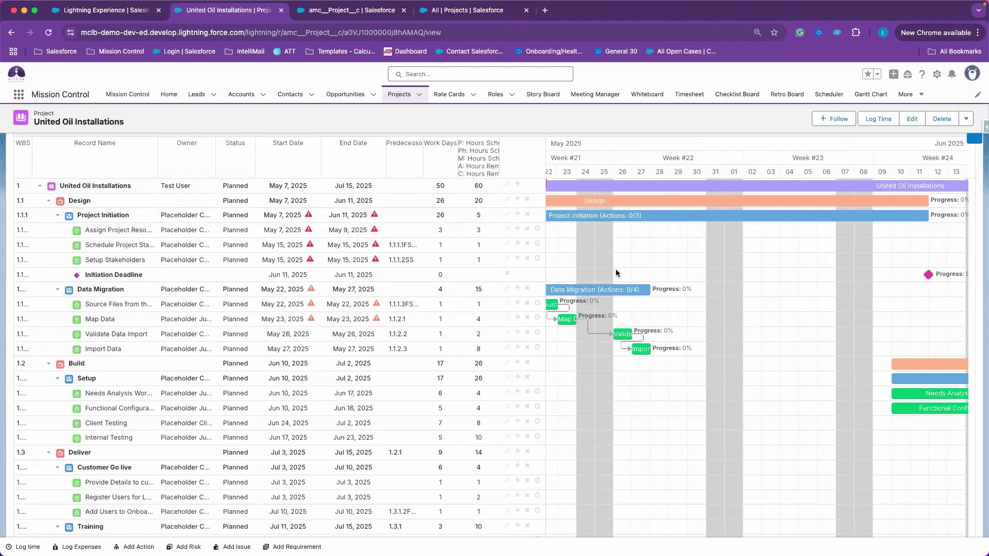
scroll(616, 269, left, 5)
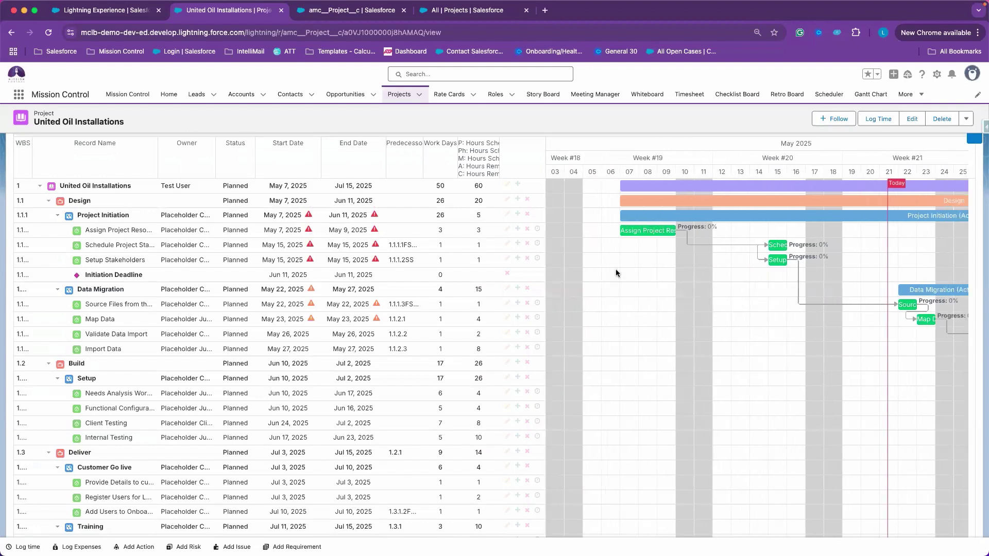
mouse_move(301, 235)
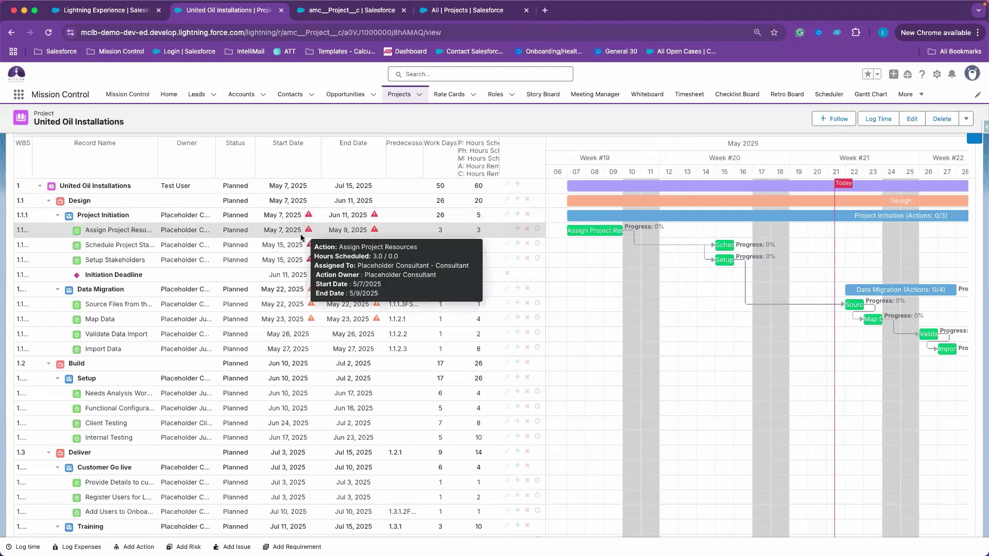
mouse_move(301, 214)
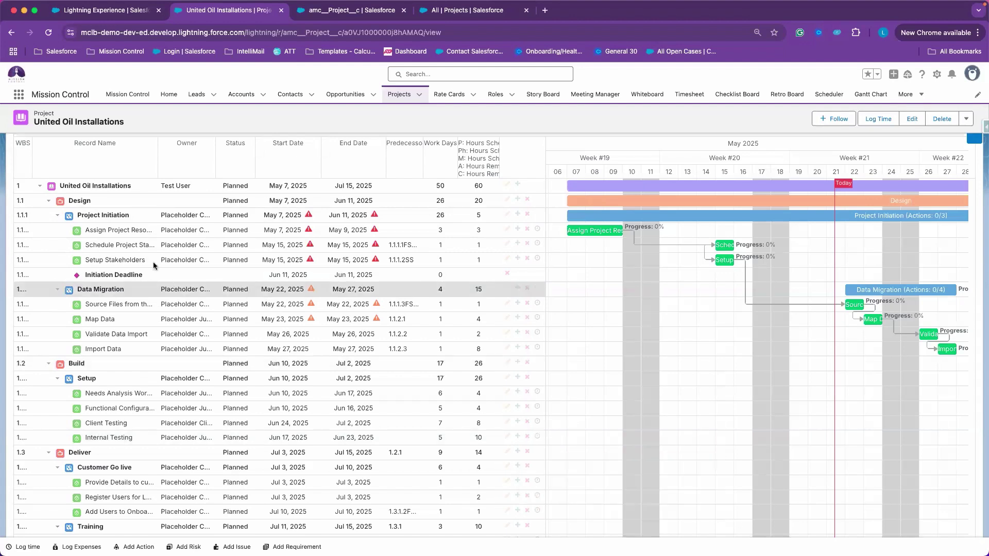
- View the owner choices for the Assign Project Resources action without selecting a different owner
click(183, 228)
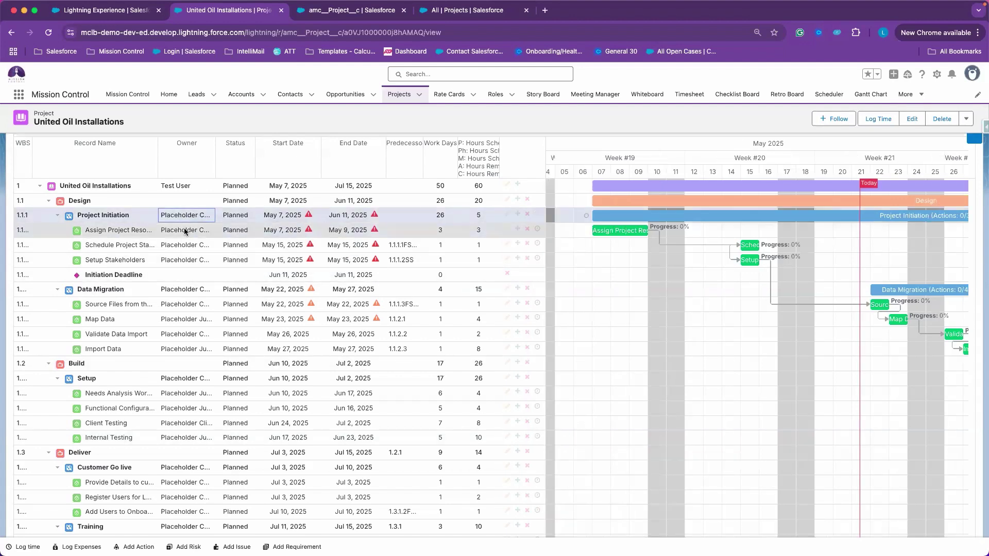
click(184, 228)
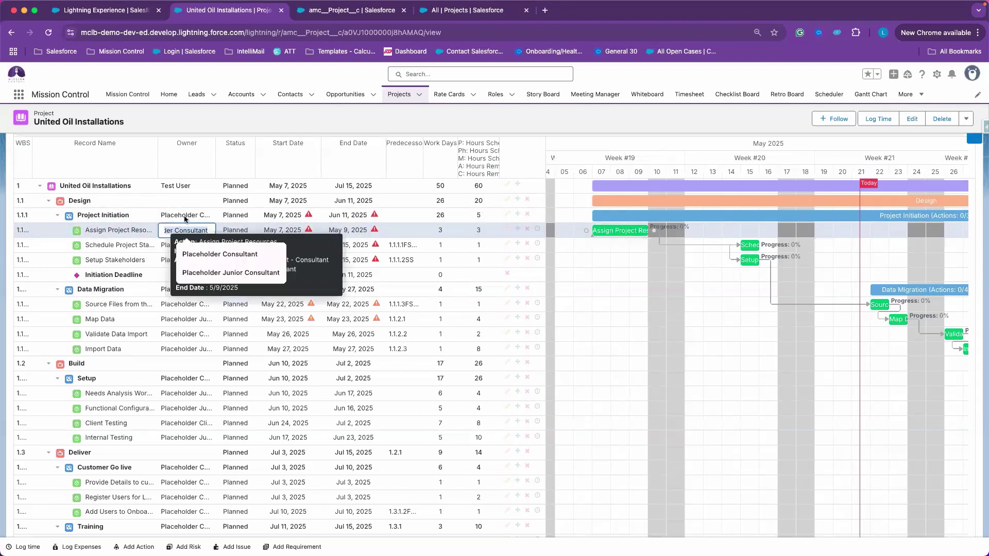
click(187, 214)
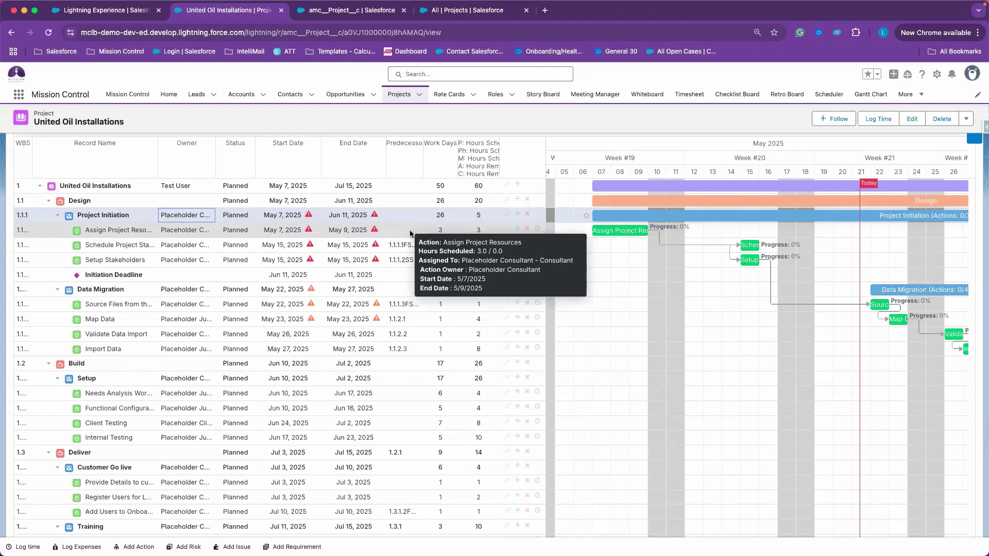
- Review the Record Detail and Log Time form of the Assign Project Resources action, and close them without logging time
click(508, 230)
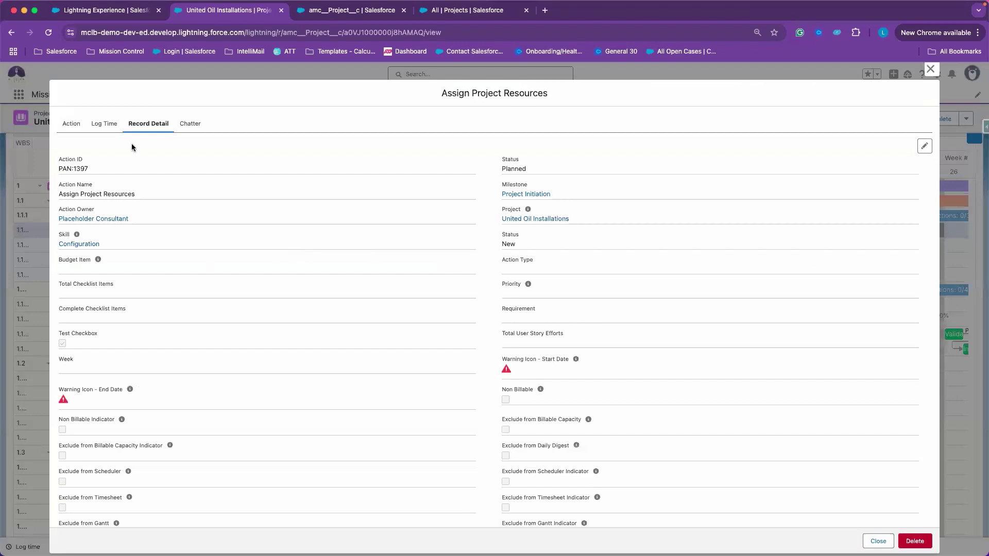
click(114, 126)
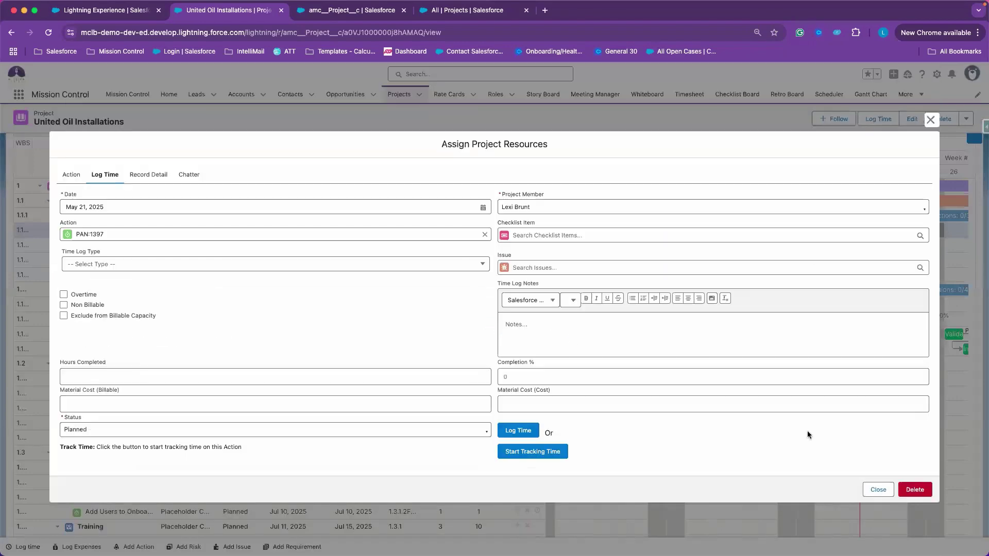
click(878, 490)
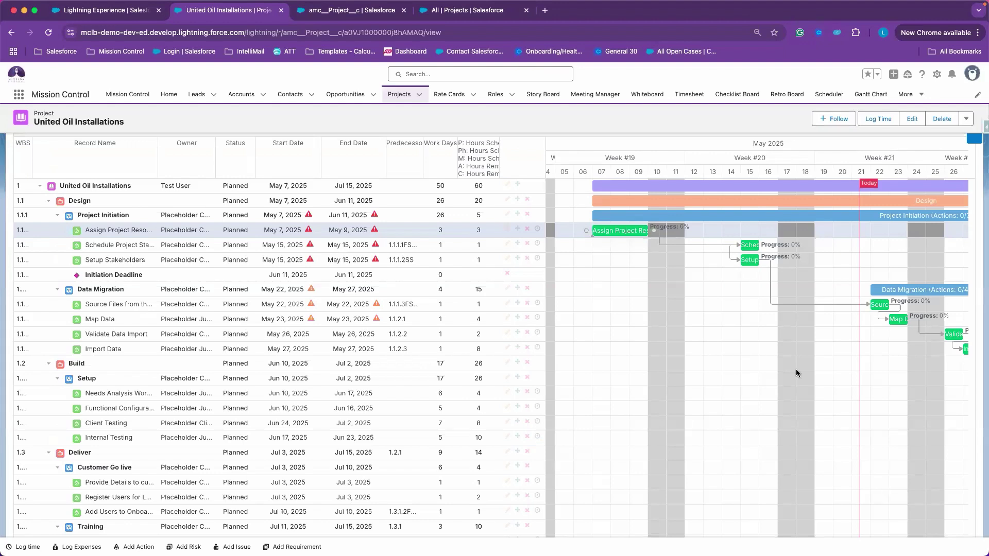
- Try resizing the Assign Project Resources bar at its start and end edges, and save the Gantt Chart
mouse_move(594, 235)
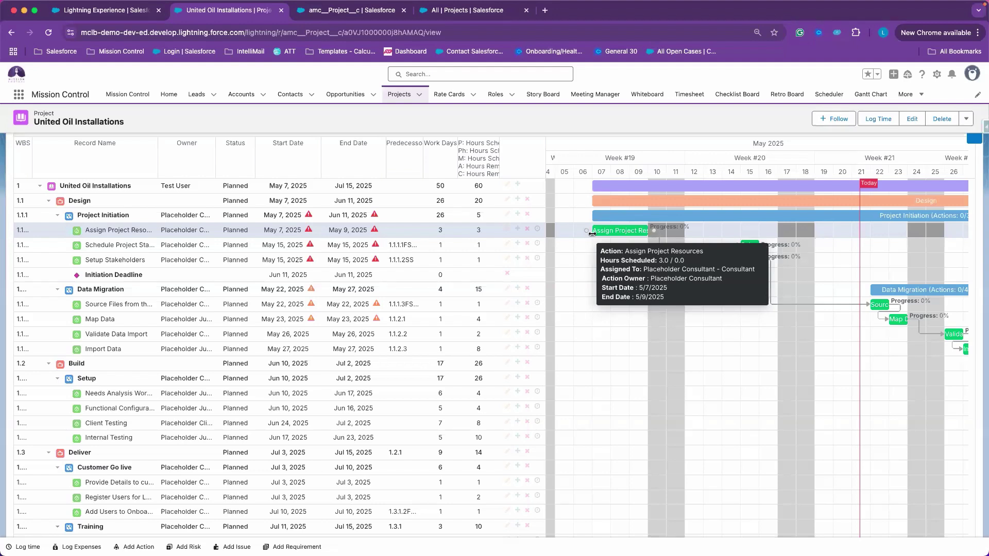
mouse_move(592, 234)
mouse_down()
mouse_move(644, 237)
mouse_move(592, 234)
mouse_up()
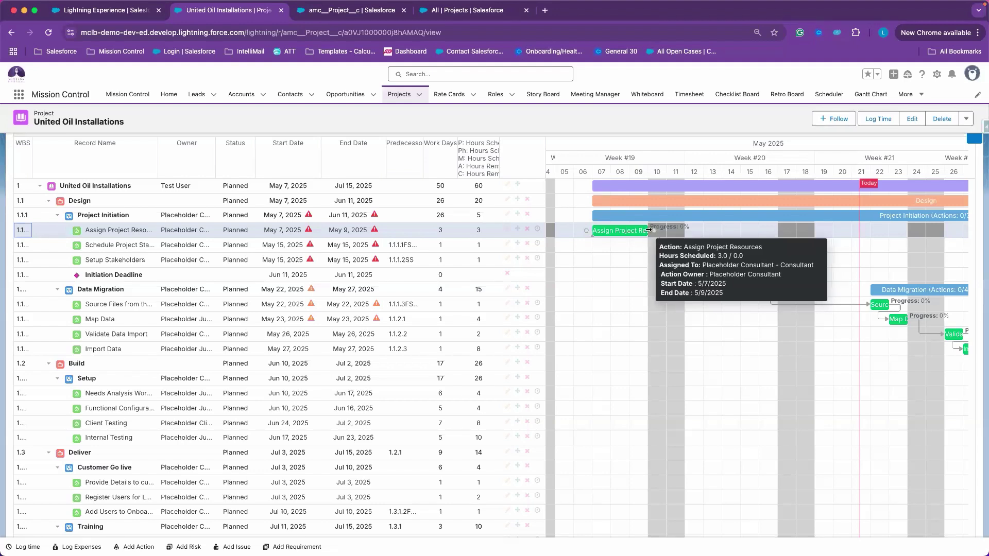
mouse_move(648, 230)
mouse_down()
mouse_move(728, 231)
mouse_move(645, 231)
mouse_up()
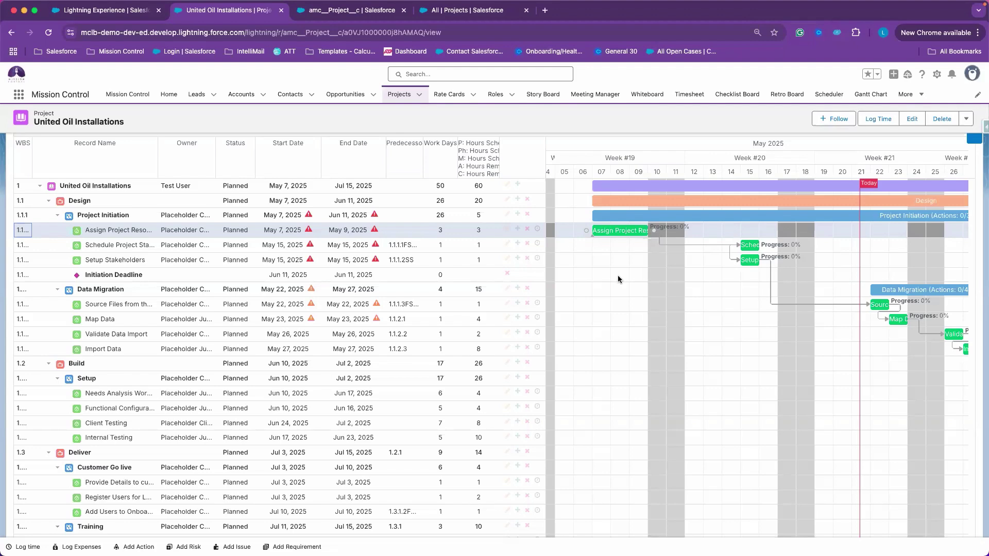
scroll(698, 274, up, 1)
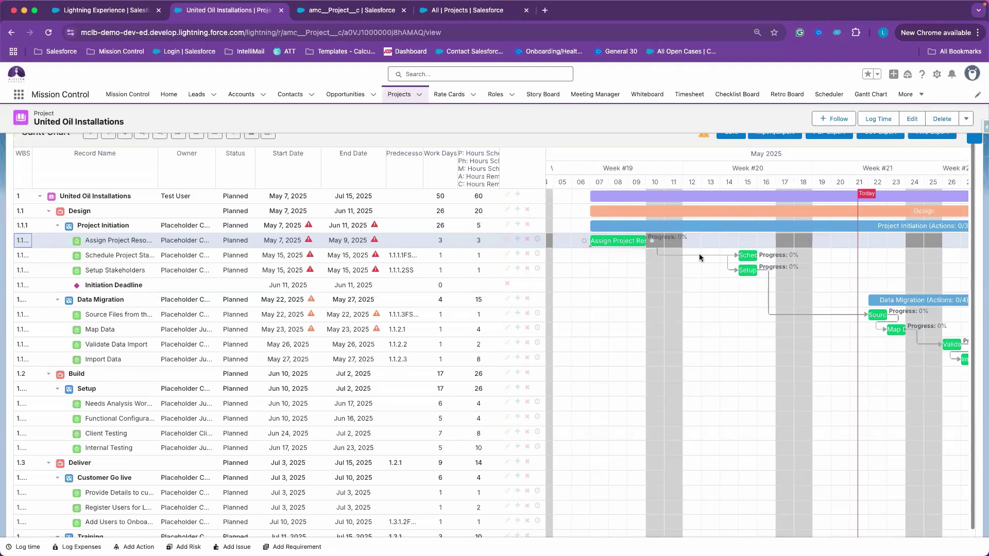
click(724, 135)
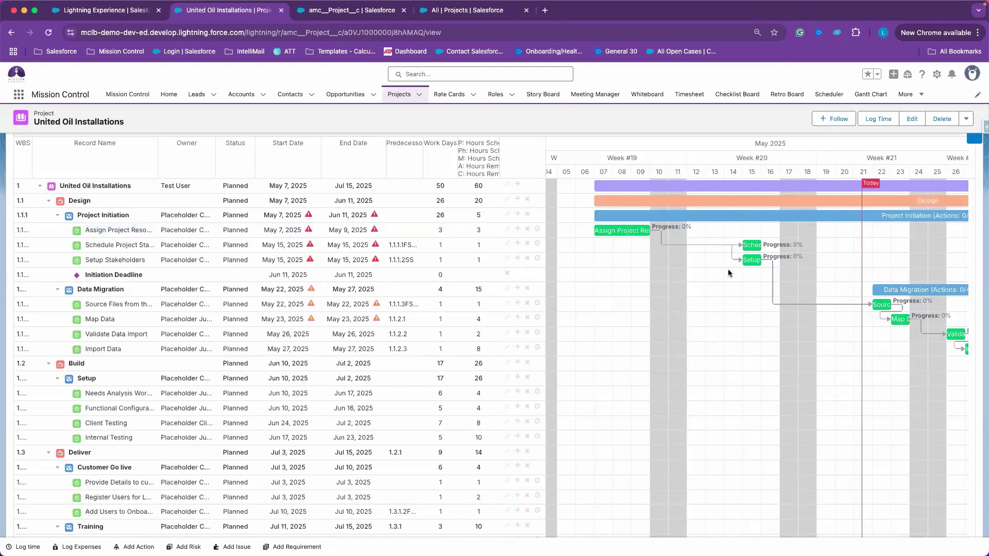
- Widen the Predecessors and WBS columns so their full values show in the Gantt Chart grid
drag(606, 286, 566, 310)
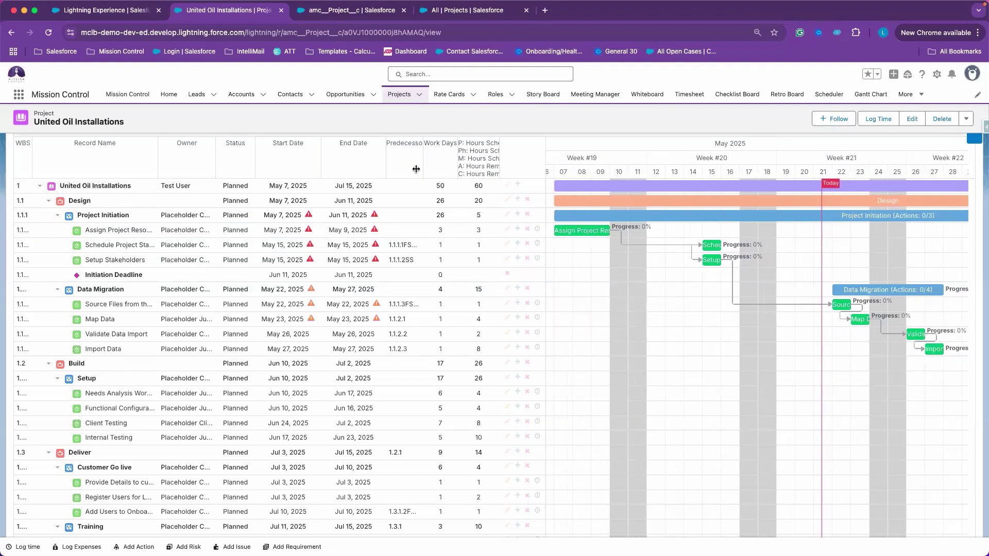
drag(423, 170, 449, 172)
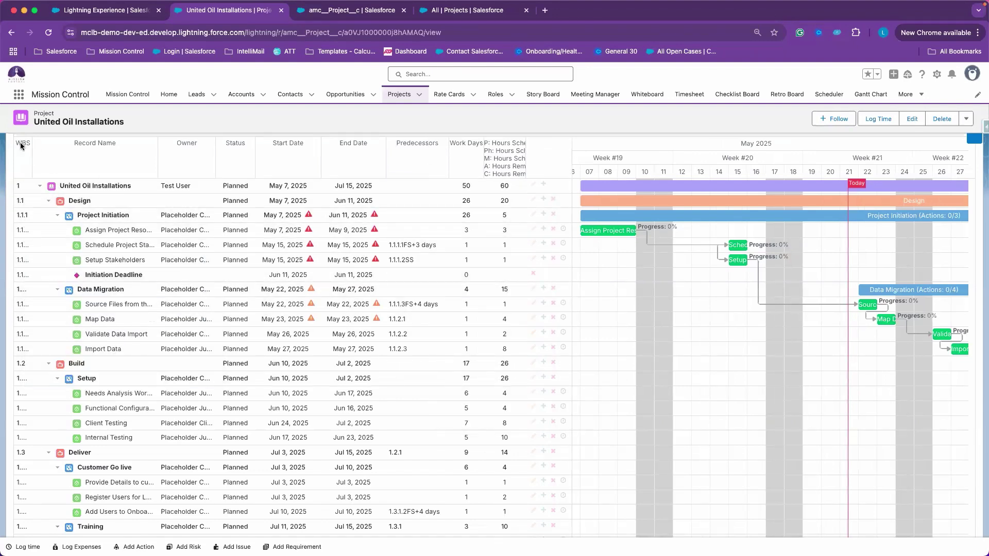
drag(32, 155, 51, 153)
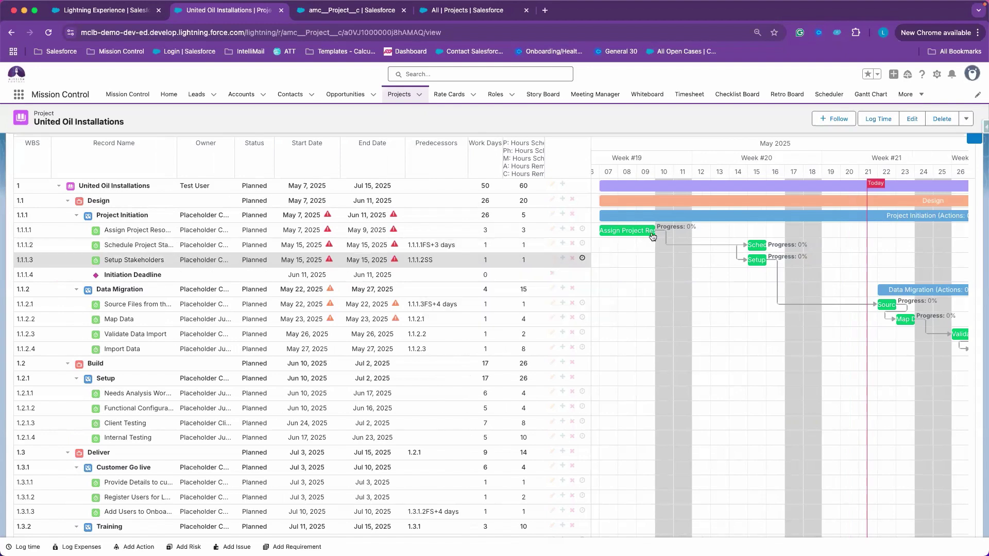
- Delete the start-to-start link from Schedule Project Status Report to Setup Stakeholders and link the two actions finish-to-finish
mouse_move(660, 233)
mouse_down()
mouse_move(747, 249)
mouse_move(644, 237)
mouse_move(660, 234)
mouse_up()
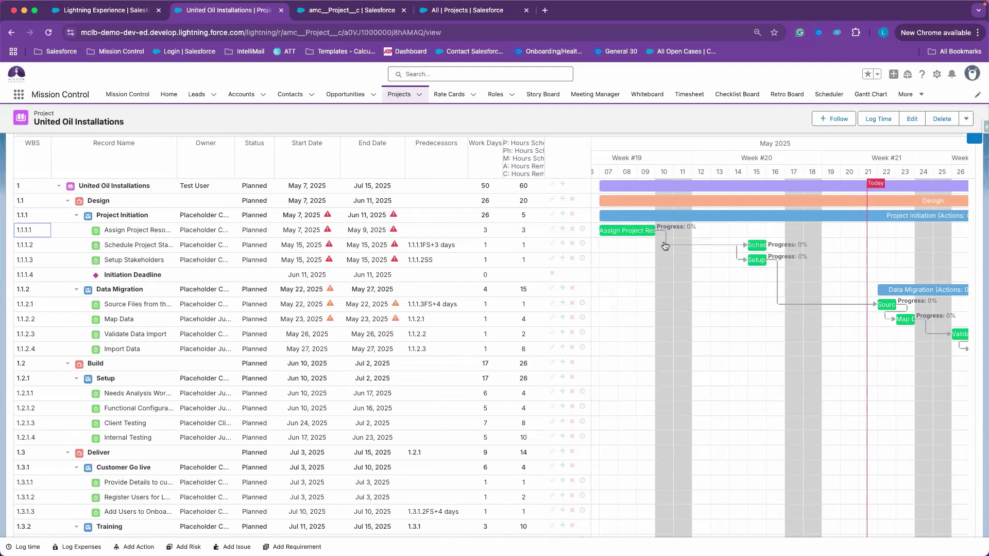
mouse_move(761, 250)
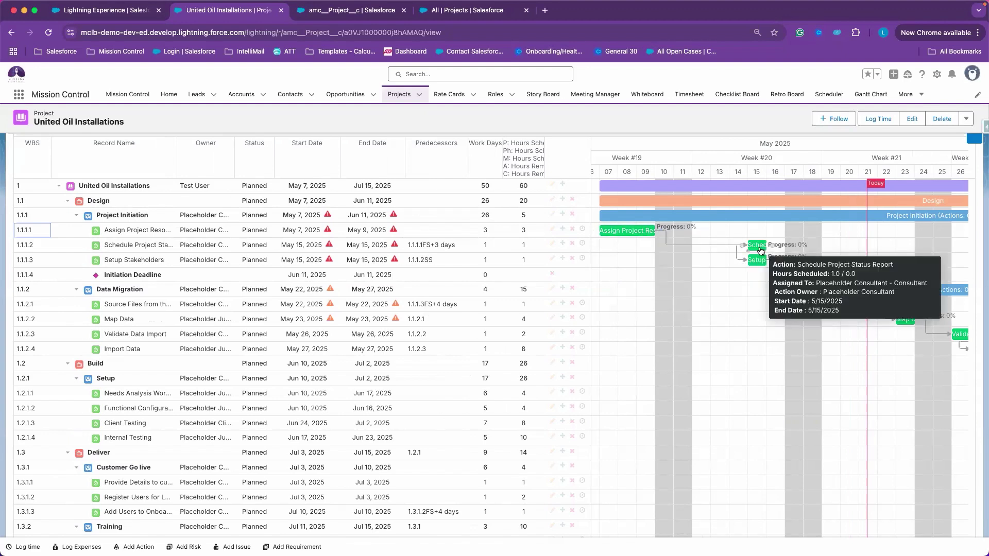
mouse_move(639, 234)
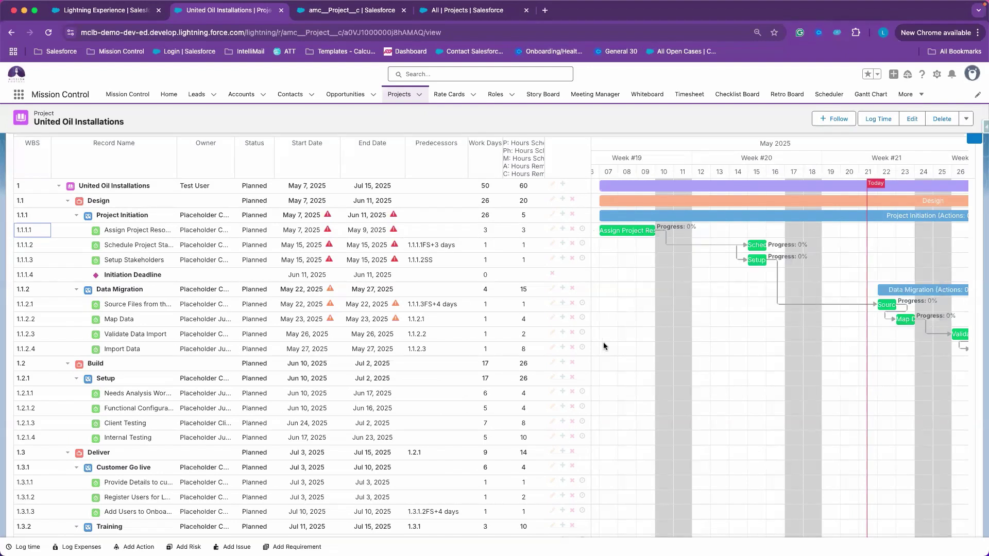
click(737, 253)
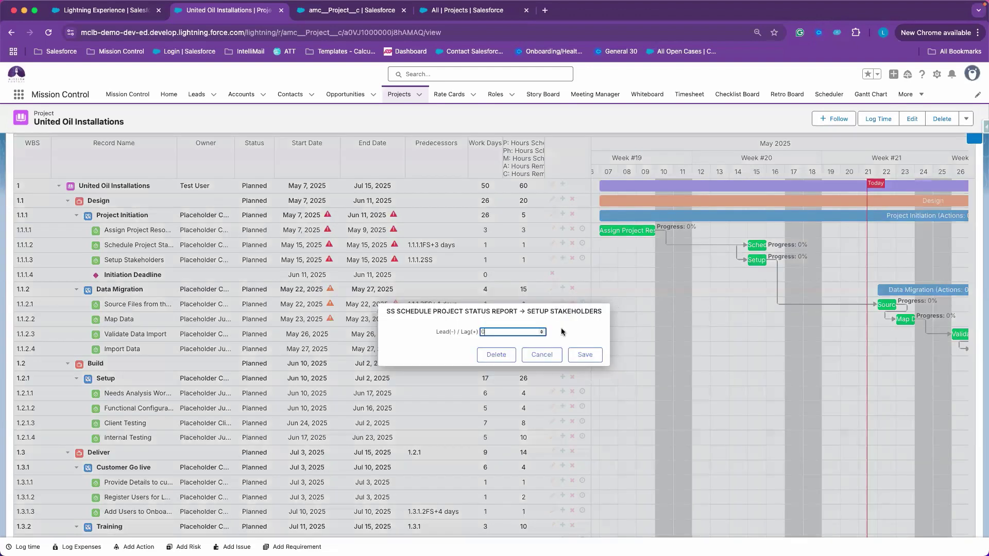
click(496, 355)
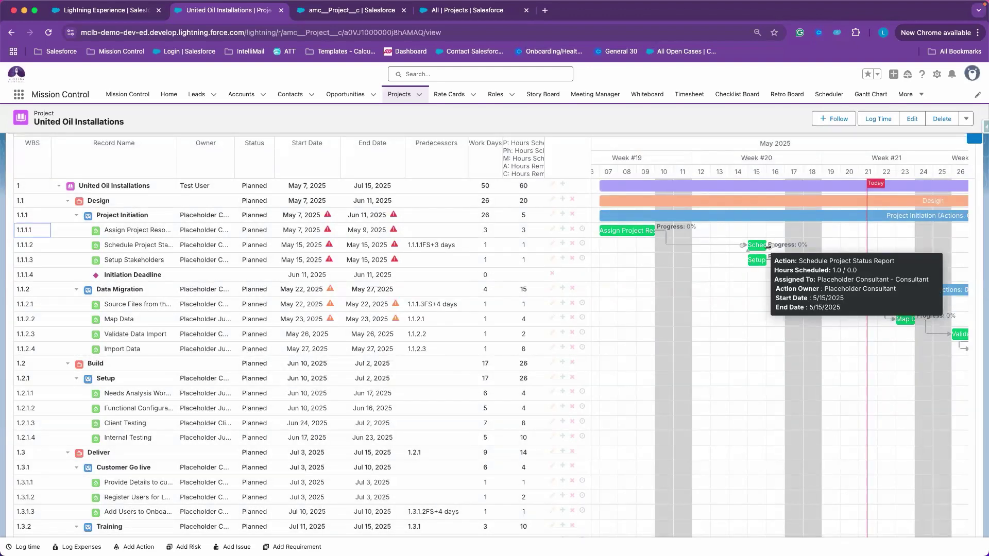
drag(768, 247, 771, 260)
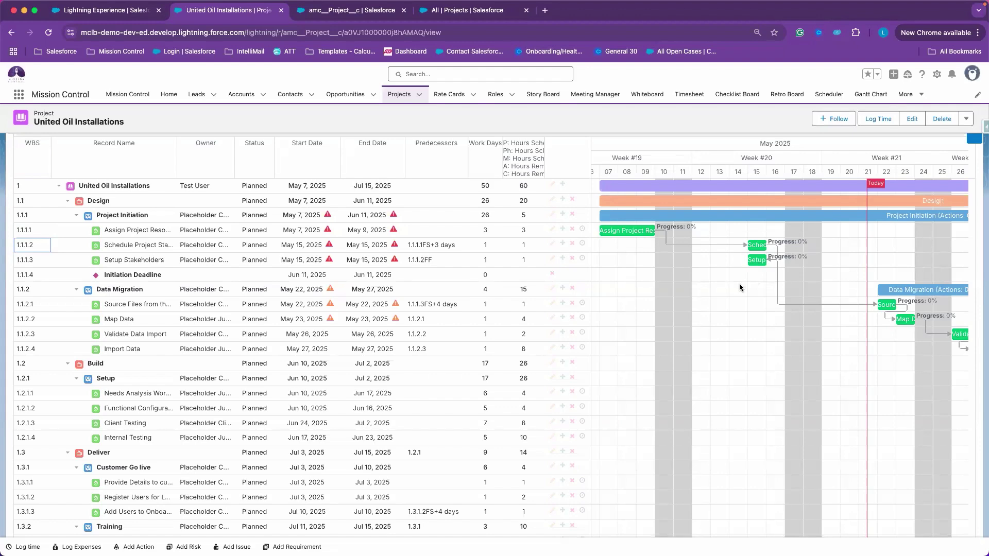
- Delete the finish-to-finish link between Schedule Project Status Report and Setup Stakeholders and recreate it as a start-to-start link
click(778, 252)
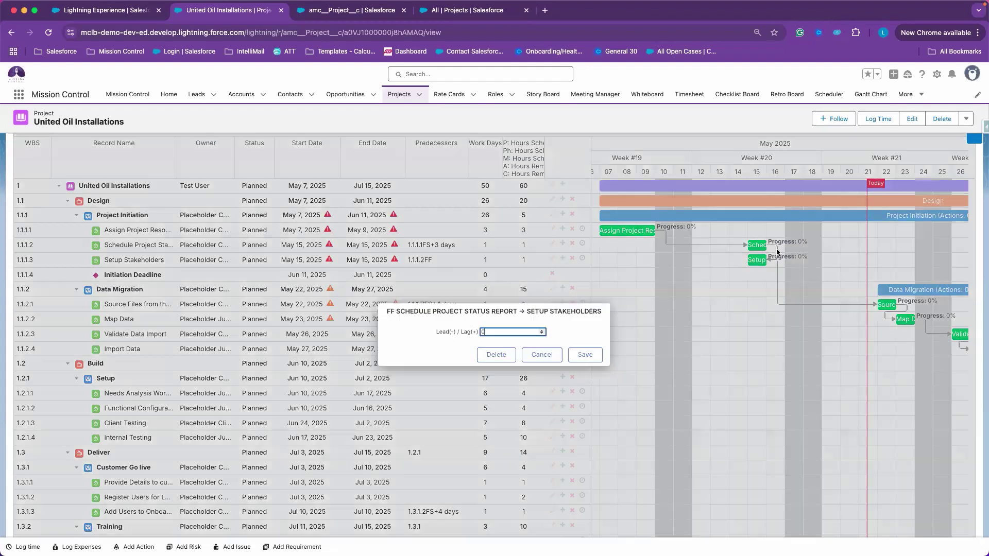
click(490, 355)
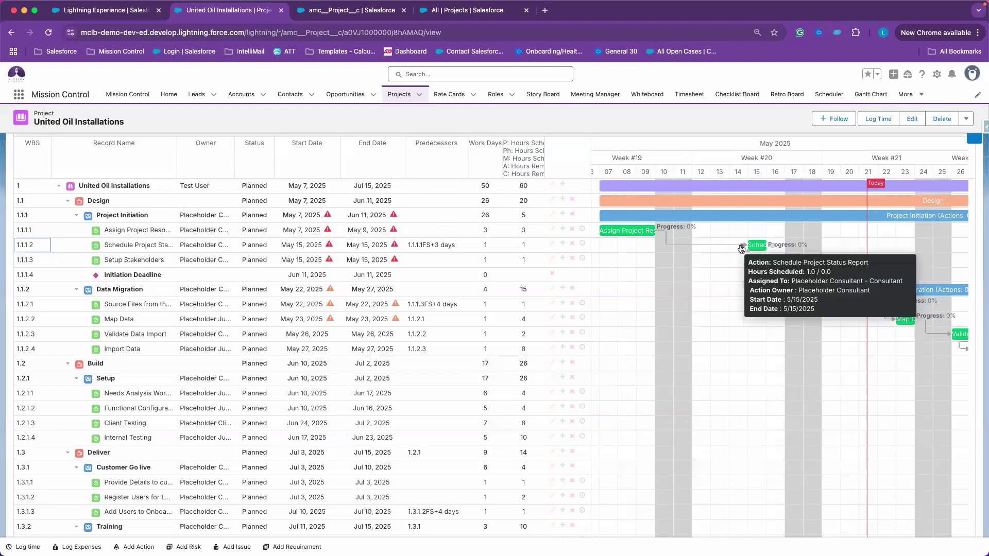
drag(743, 246, 742, 268)
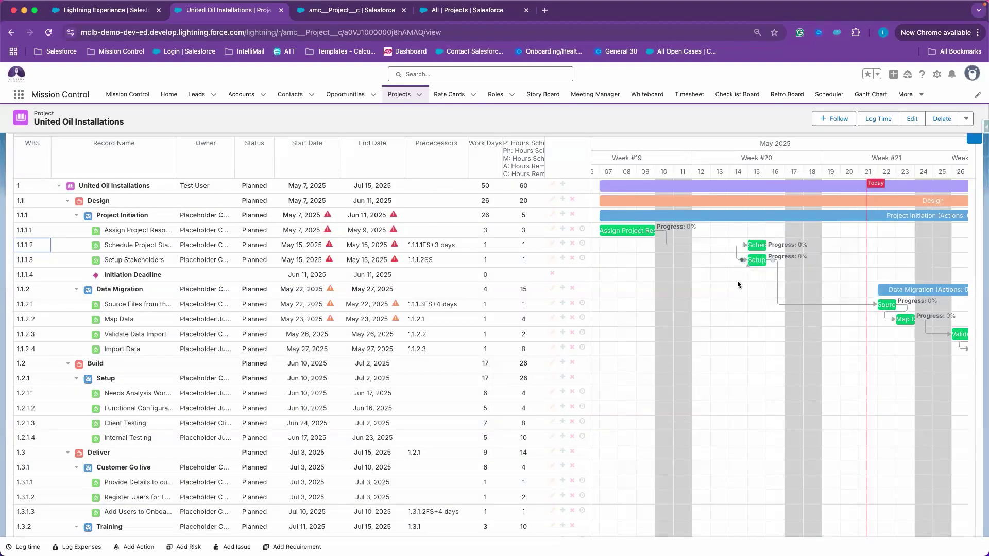
- Add a one-day lag to the Setup Stakeholders predecessor, making it 1.1.1.2SS+1 day
click(433, 260)
click(434, 259)
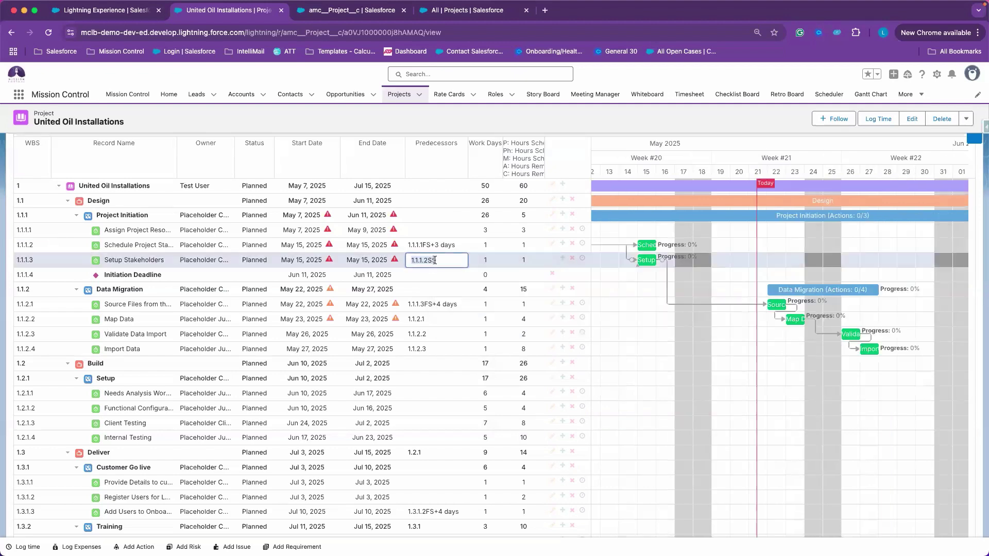
click(443, 261)
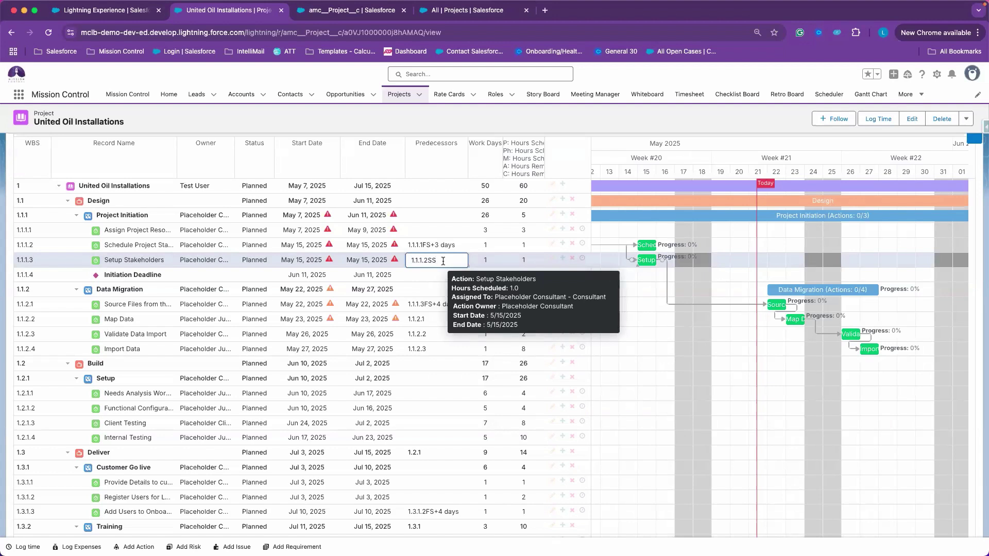
text(+1 day)
key(Return)
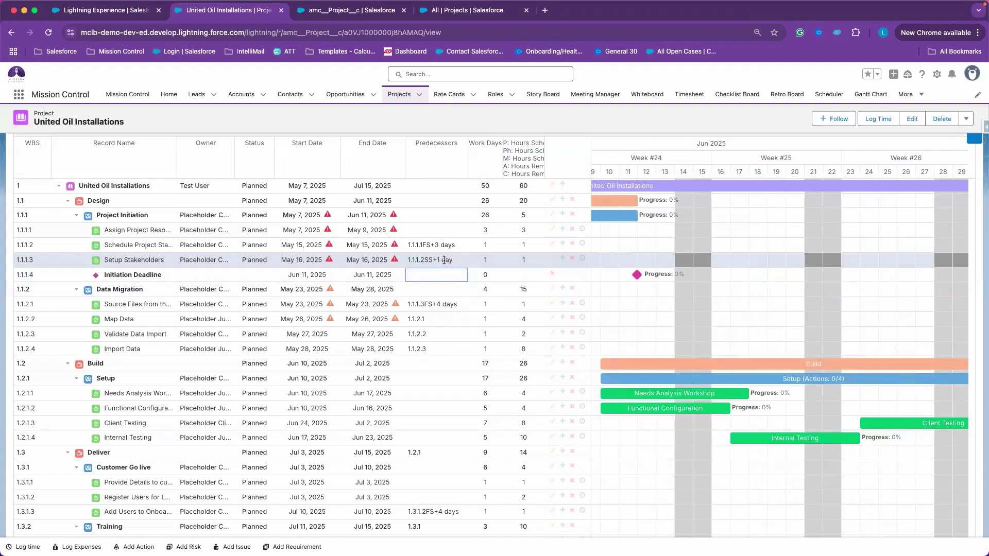
- Check the lagged Setup Stakeholders dependency on the May timeline and save the Gantt Chart
click(465, 261)
scroll(617, 288, left, 4)
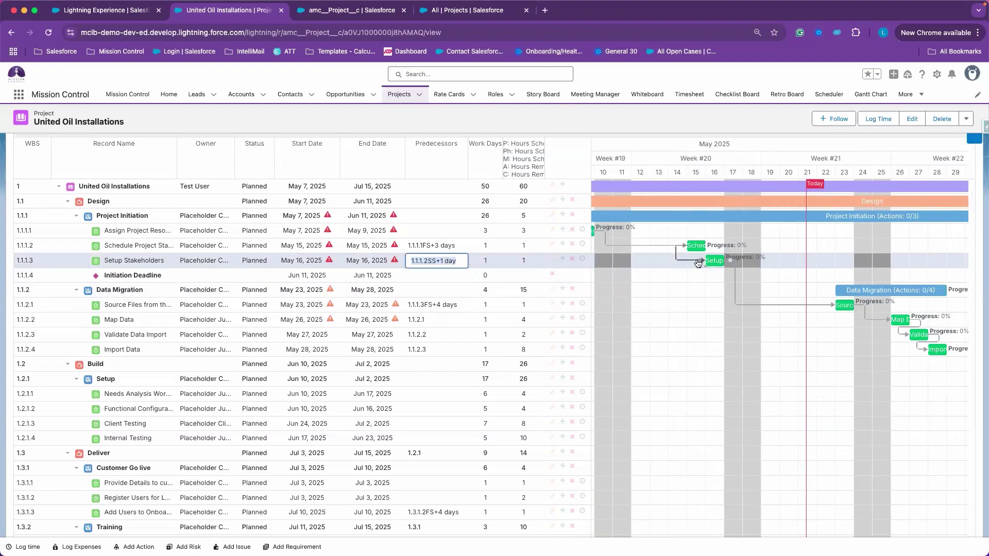
mouse_move(691, 249)
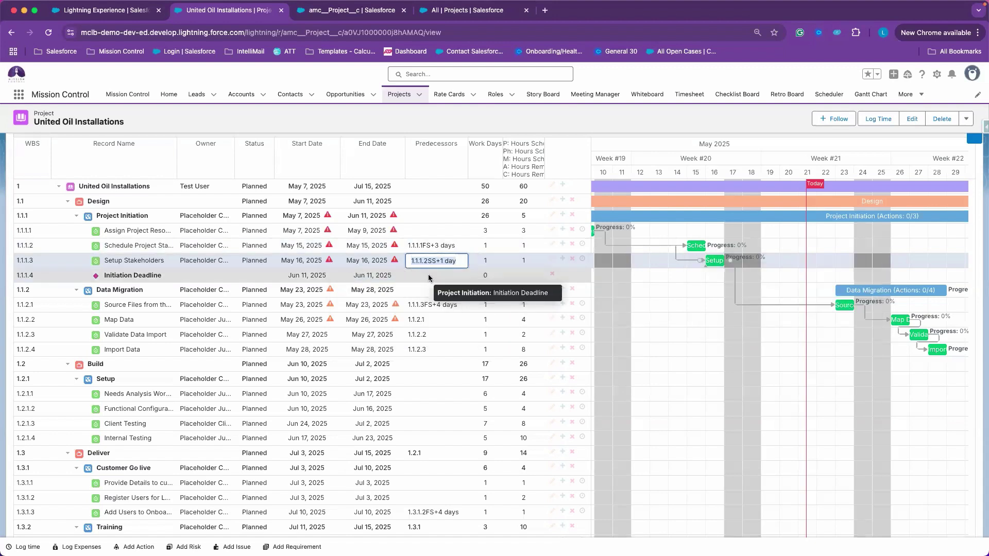
click(428, 274)
click(647, 220)
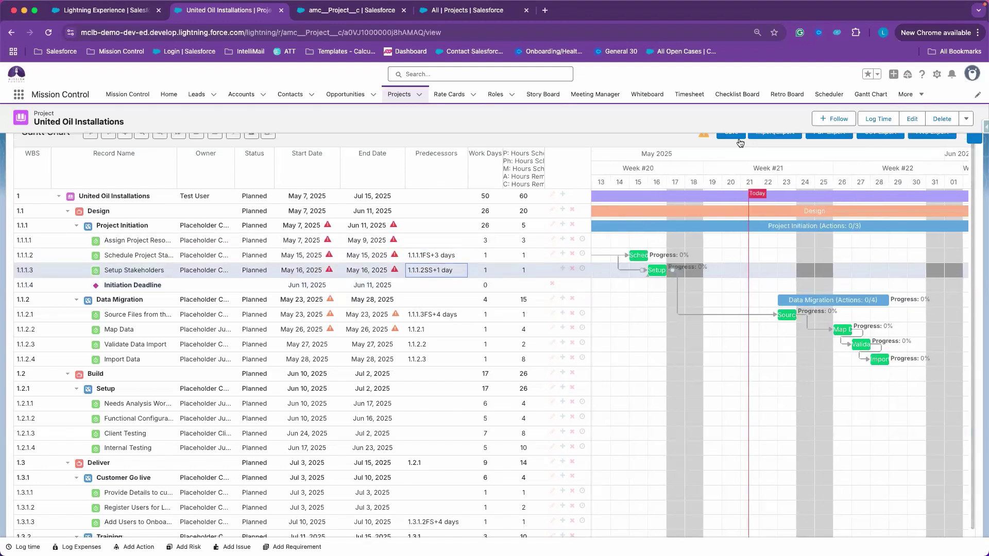
click(738, 140)
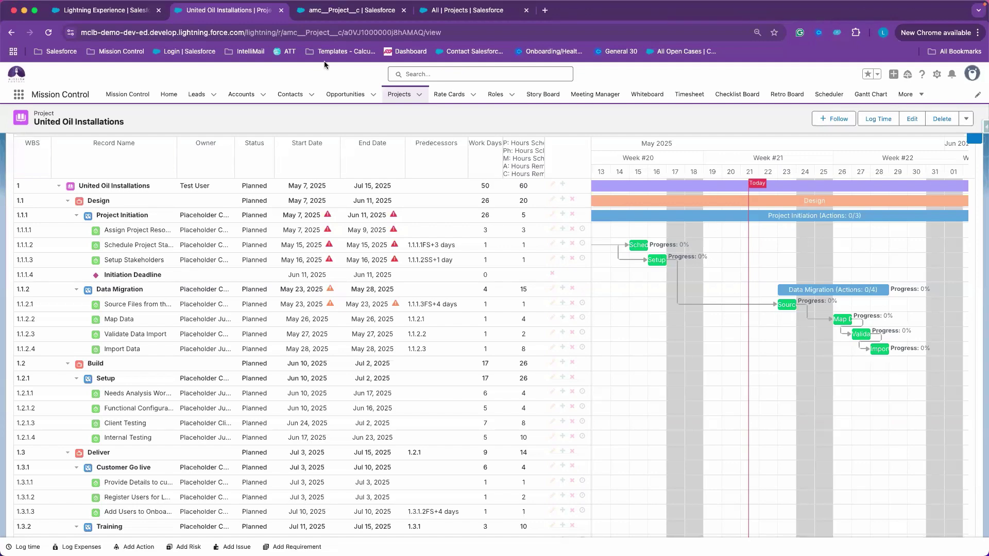
- Load the Aprika Website Build and United Oil Installations projects together on the global Gantt Chart
click(344, 15)
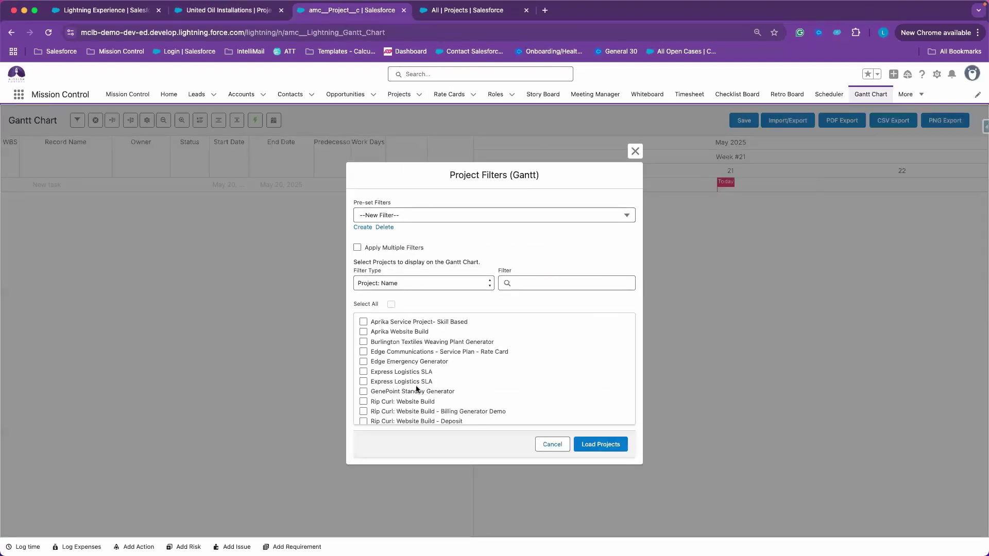
scroll(415, 385, down, 10)
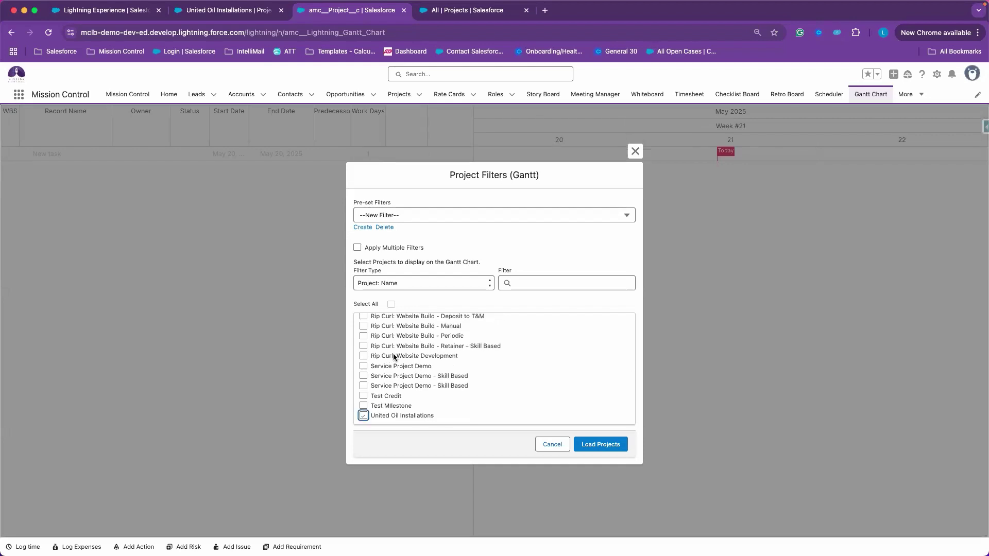
scroll(393, 353, up, 10)
scroll(394, 356, up, 2)
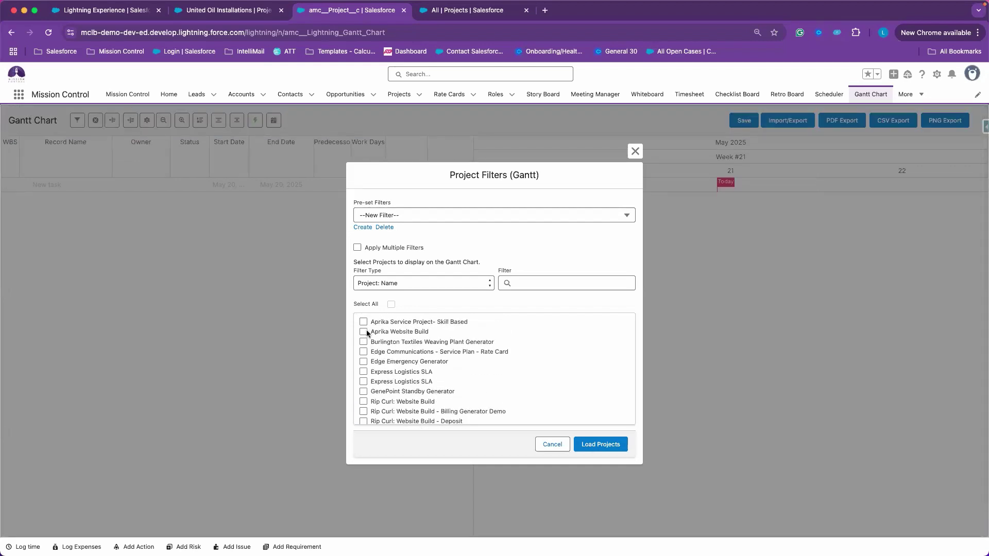
click(592, 446)
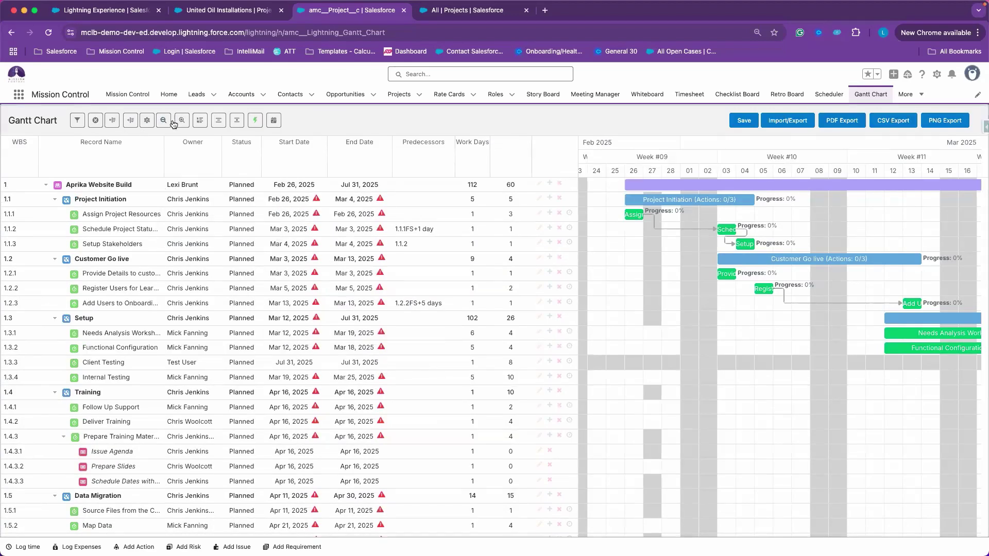
- Collapse both projects to milestone level and set the timeline to the scale of quarters and months
click(164, 120)
click(164, 120)
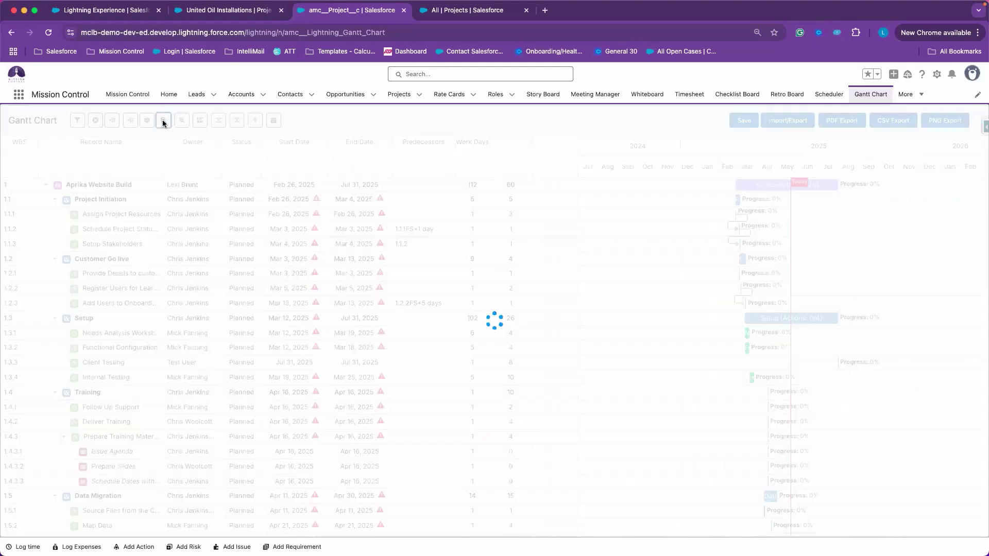
click(164, 121)
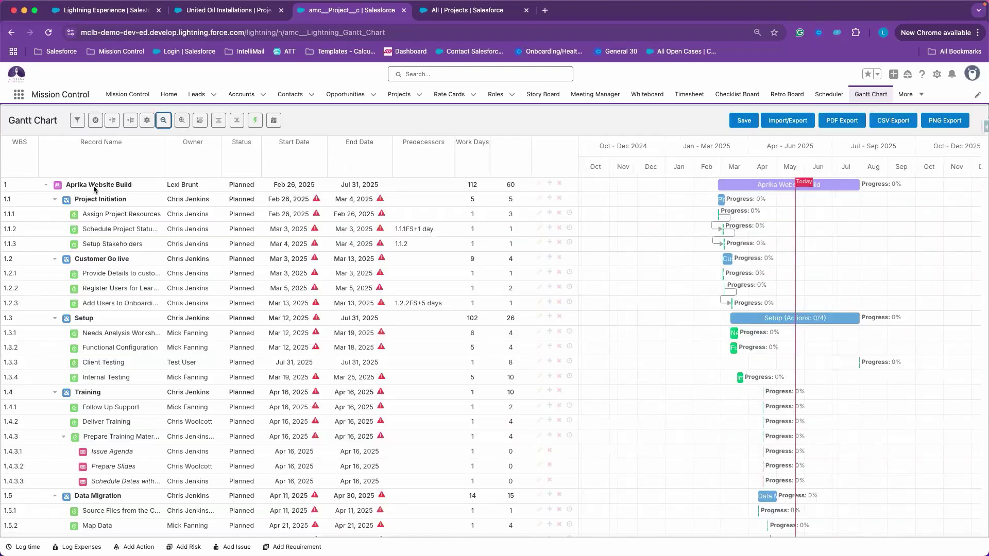
click(164, 122)
click(163, 124)
click(218, 122)
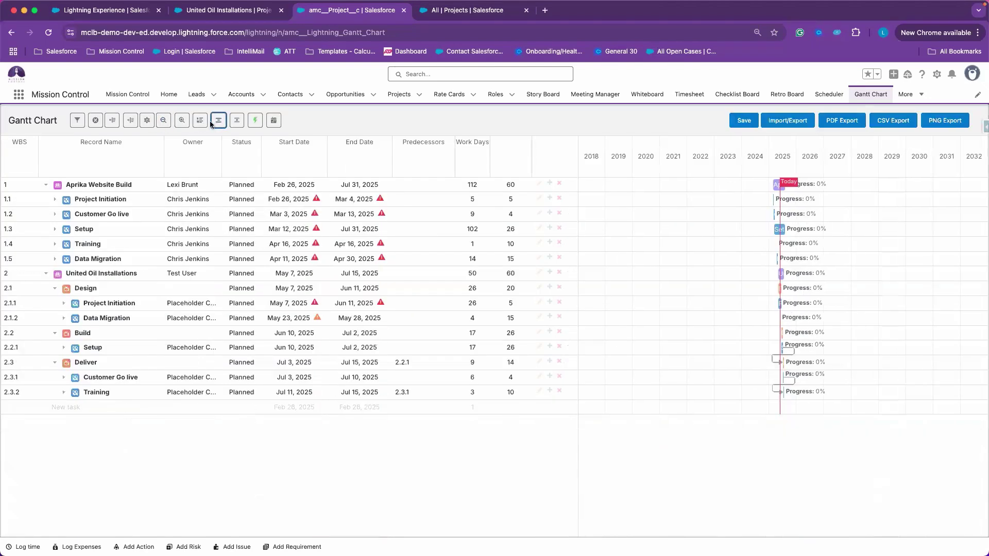
click(182, 121)
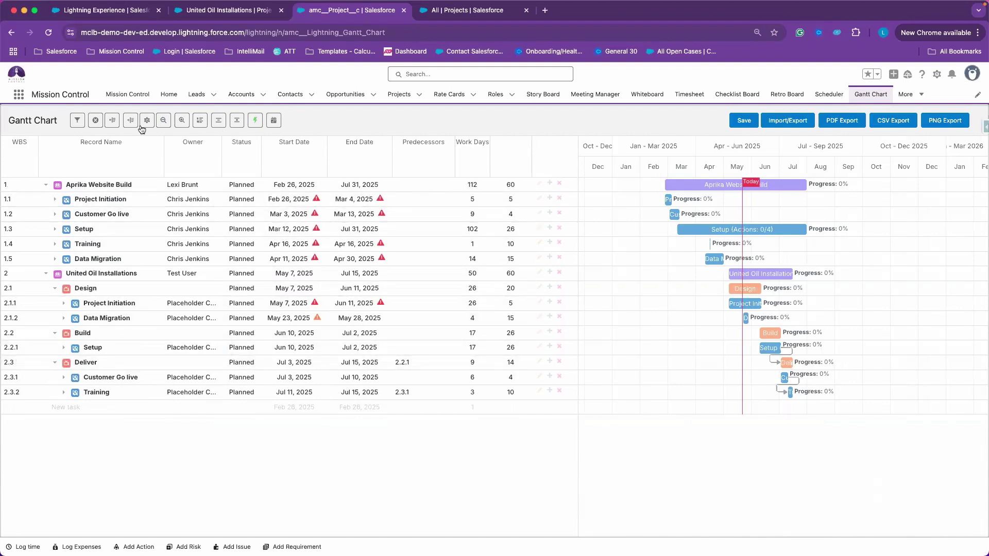
- Clear the loaded projects and load a program's projects using the Project: Program filter type
click(93, 122)
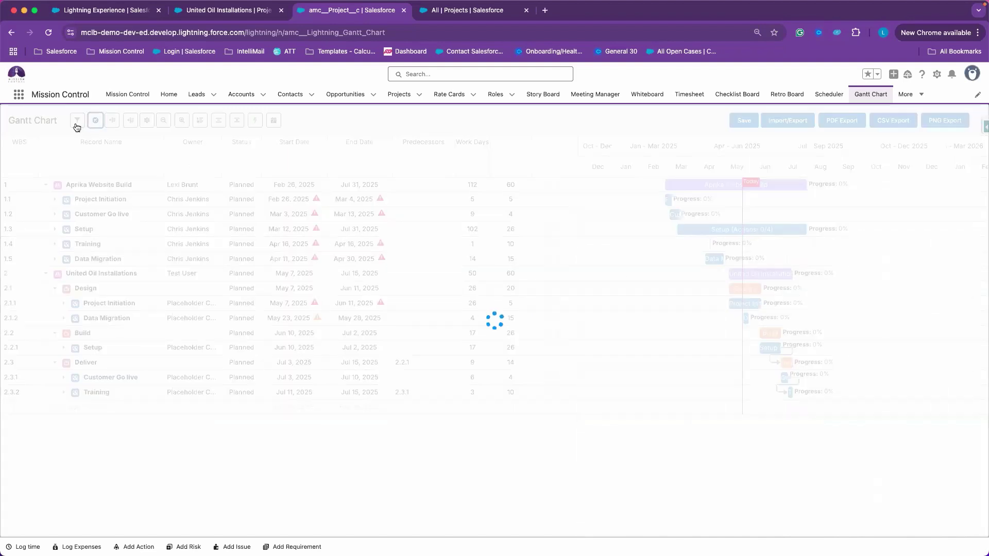
click(77, 122)
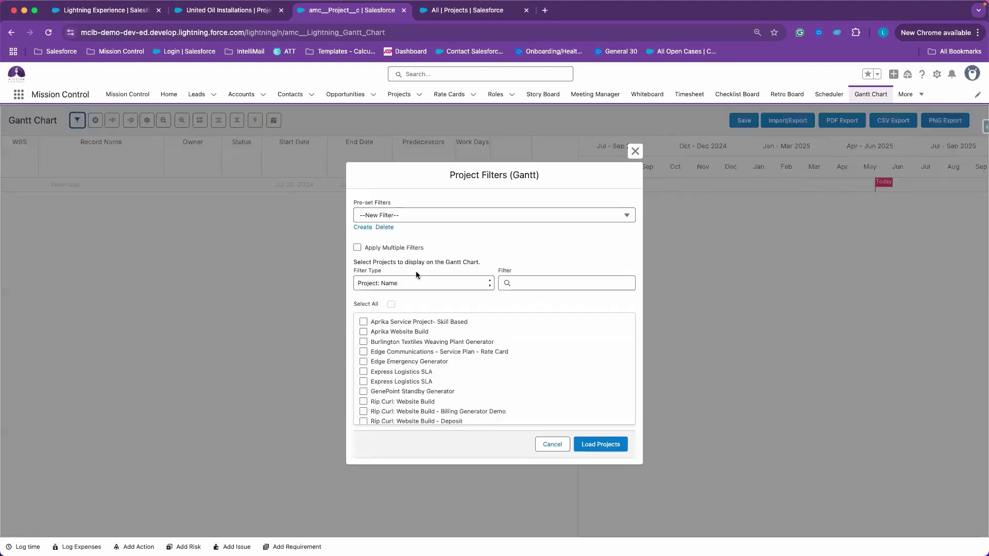
click(411, 283)
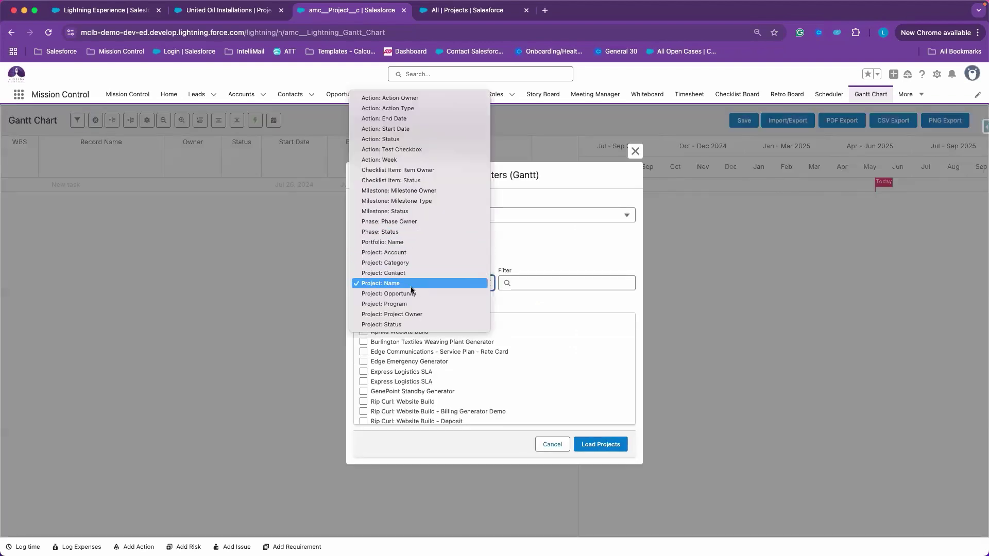
click(413, 303)
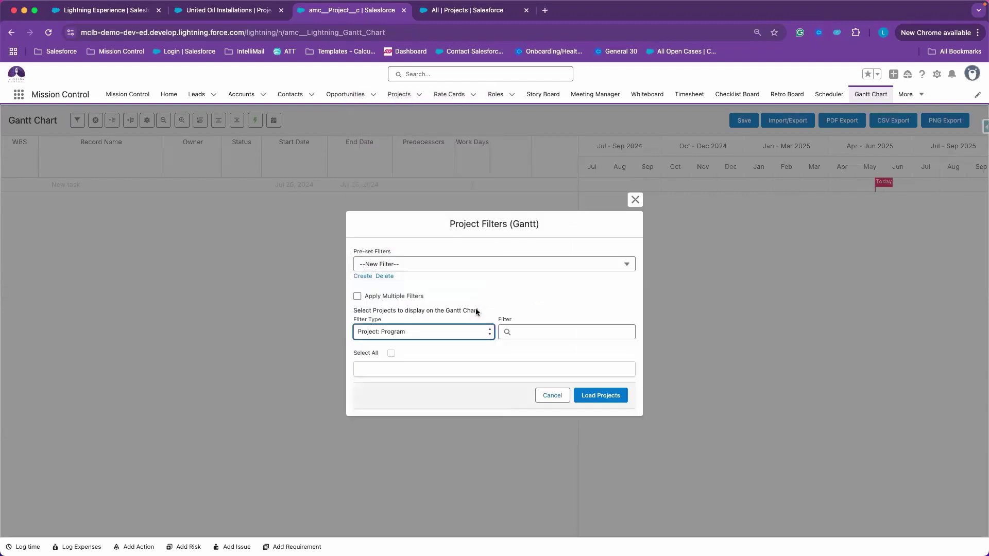
click(363, 378)
click(616, 408)
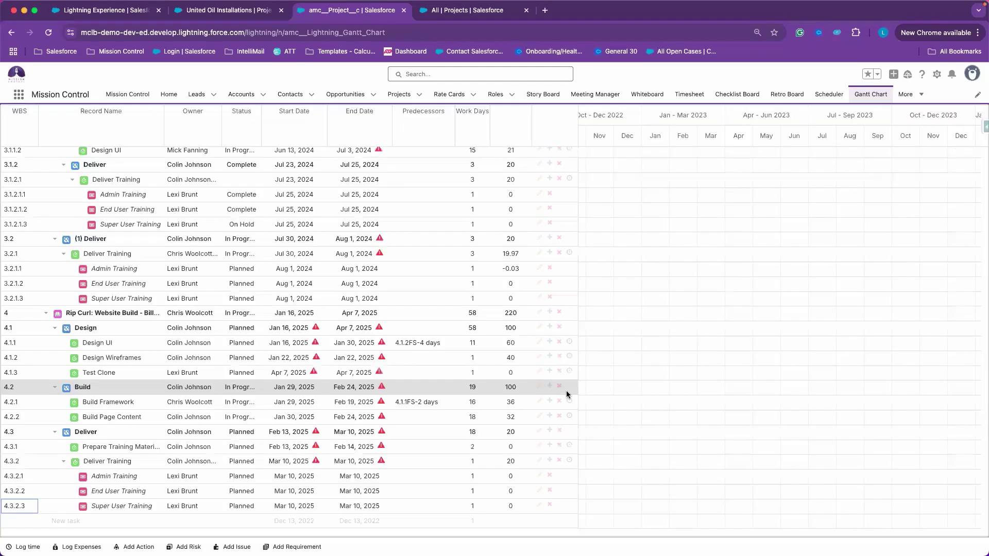
- Collapse the program's projects to milestone level, and return to the United Oil Installations project's Gantt Chart
scroll(181, 235, up, 7)
scroll(182, 235, up, 3)
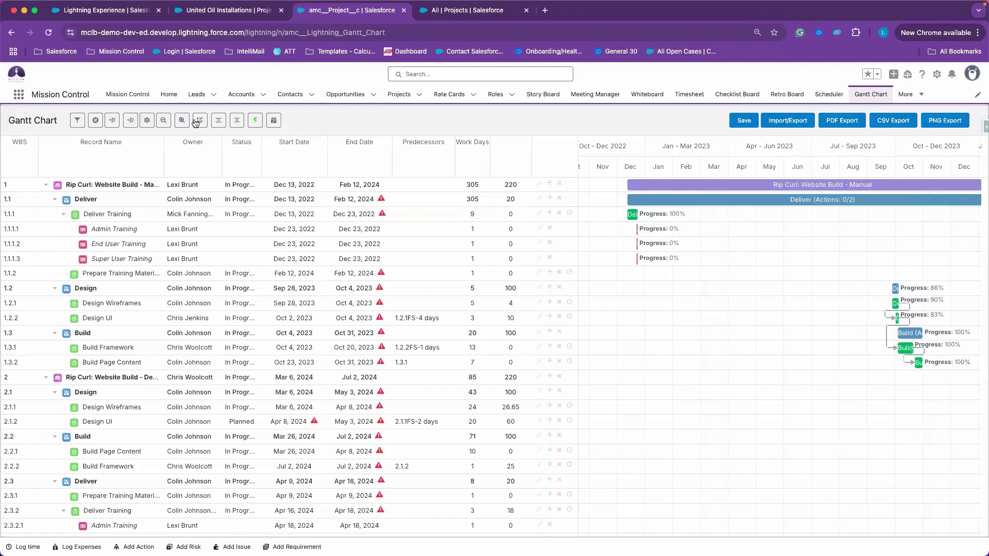
click(217, 123)
click(216, 123)
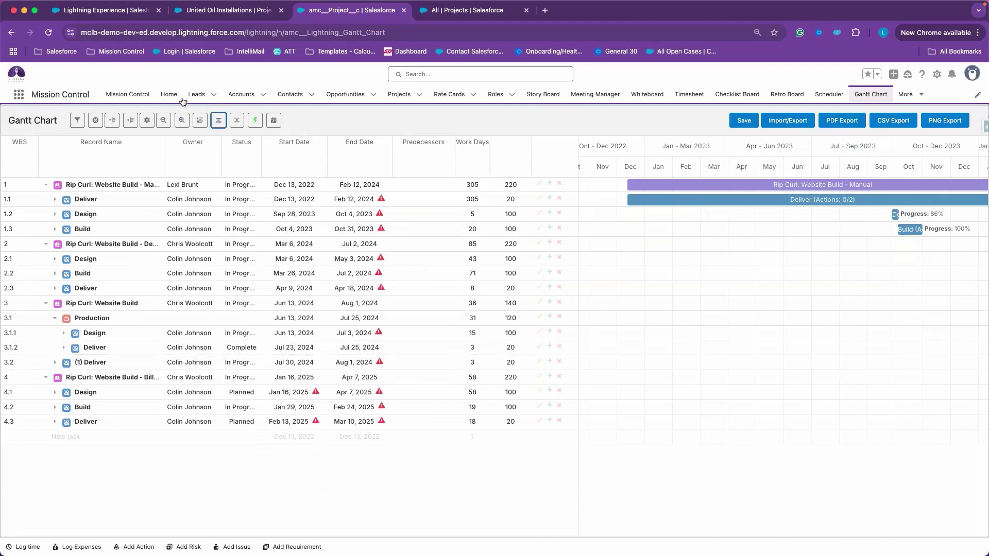
click(209, 14)
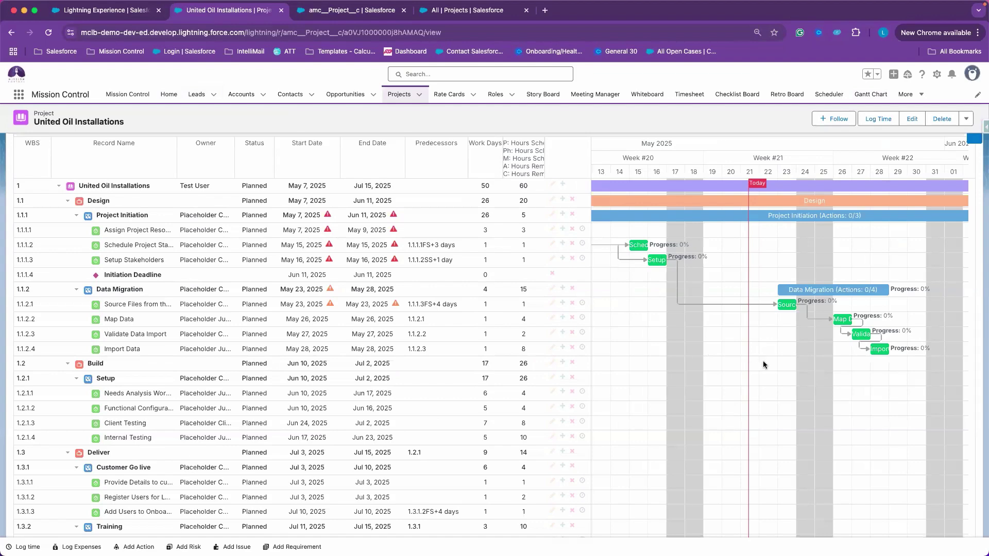
- Examine the United Oil Installations timeline from the Data Migration milestone through the Build and Deliver phases, including the dependency links between them
scroll(762, 361, right, 10)
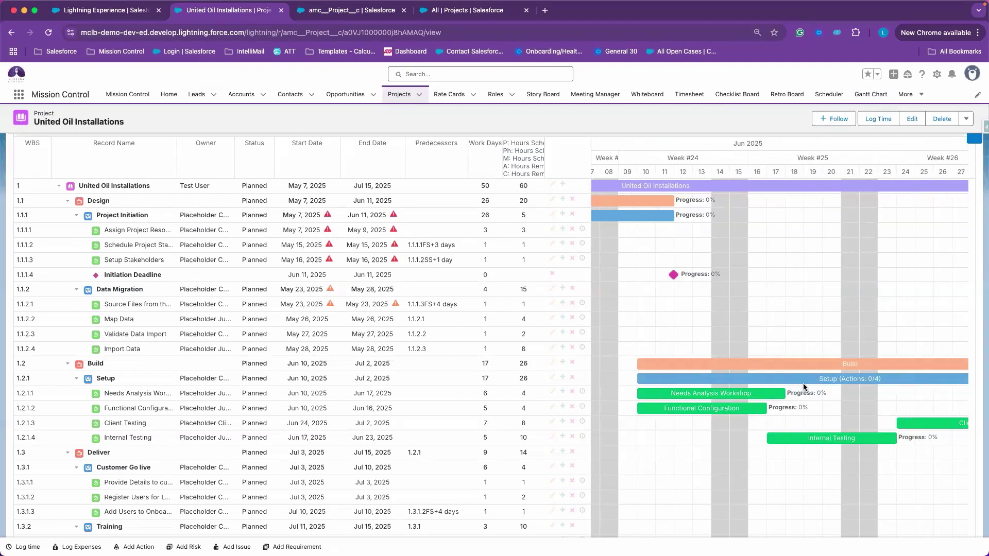
scroll(803, 387, right, 10)
scroll(804, 387, down, 1)
scroll(803, 383, down, 1)
scroll(804, 385, right, 3)
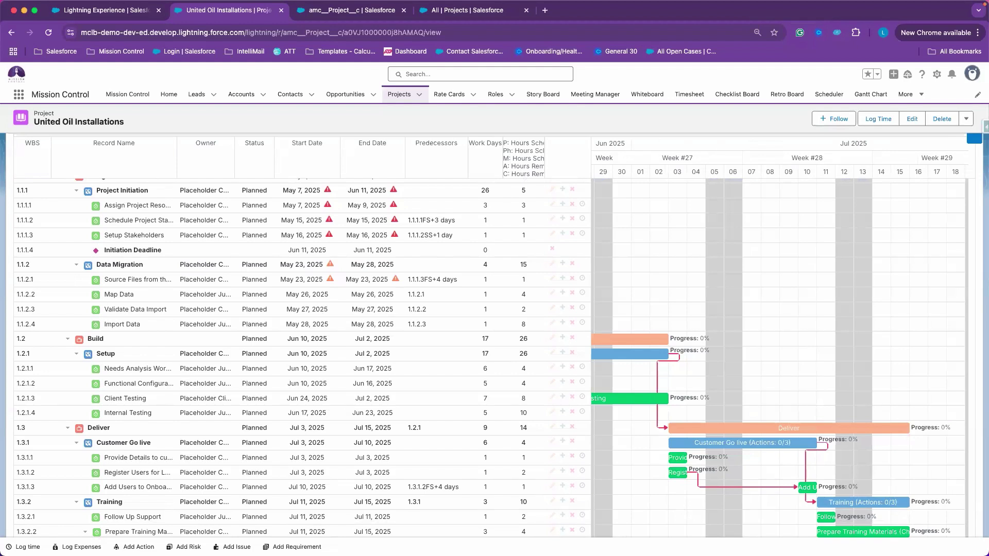
mouse_move(712, 476)
scroll(746, 472, down, 3)
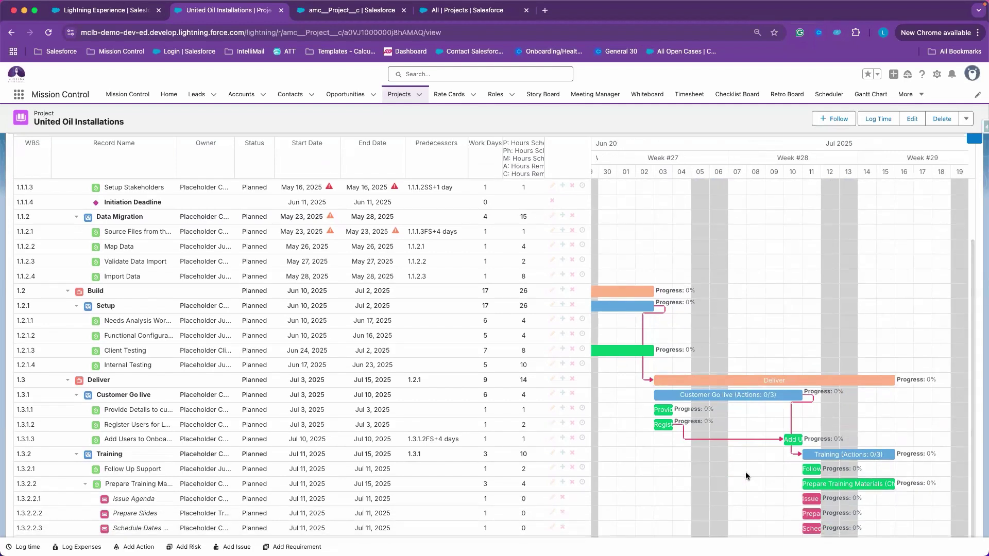
mouse_move(684, 399)
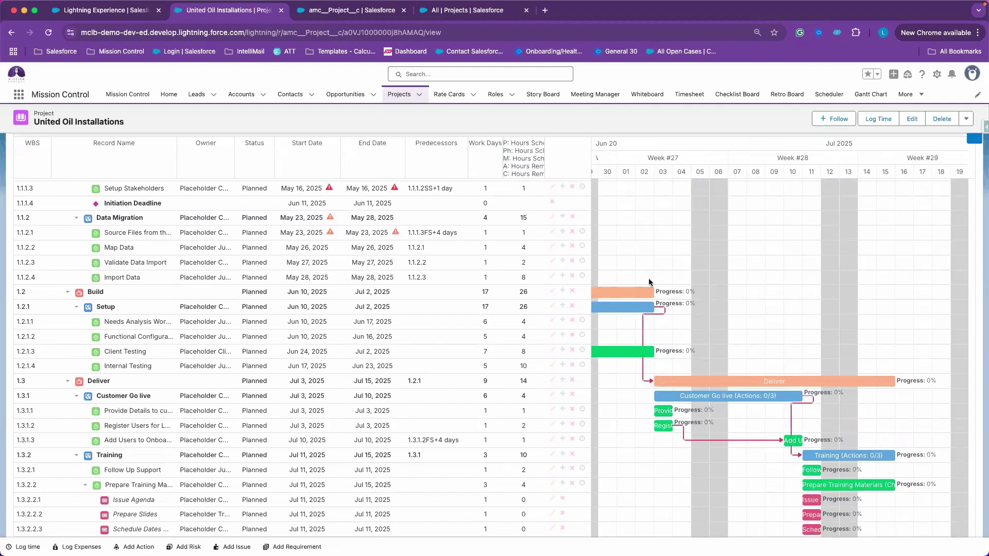
scroll(644, 255, left, 3)
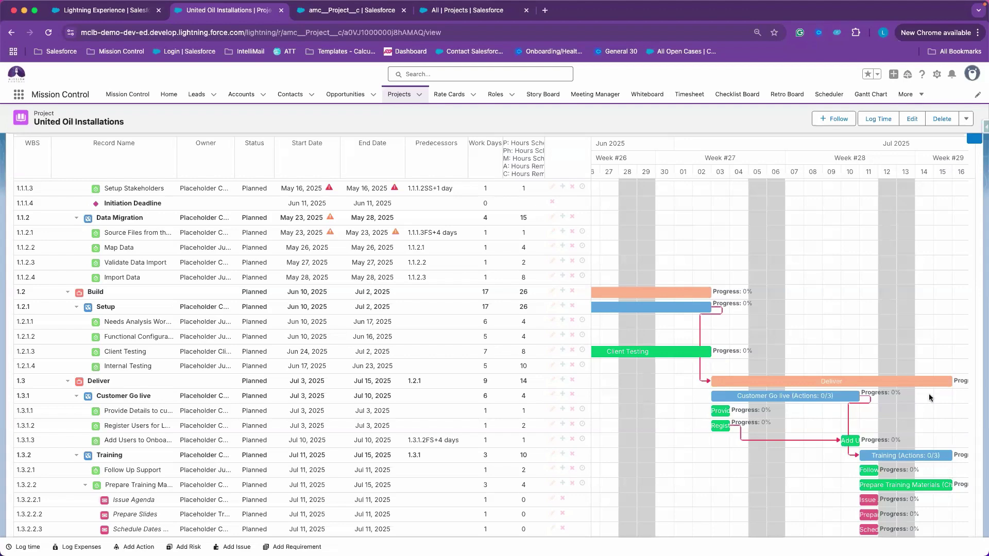
- Open the project's edit form, review its Enforce Dependency Validation and Gantt Chart Unit settings, and close it without saving
click(913, 120)
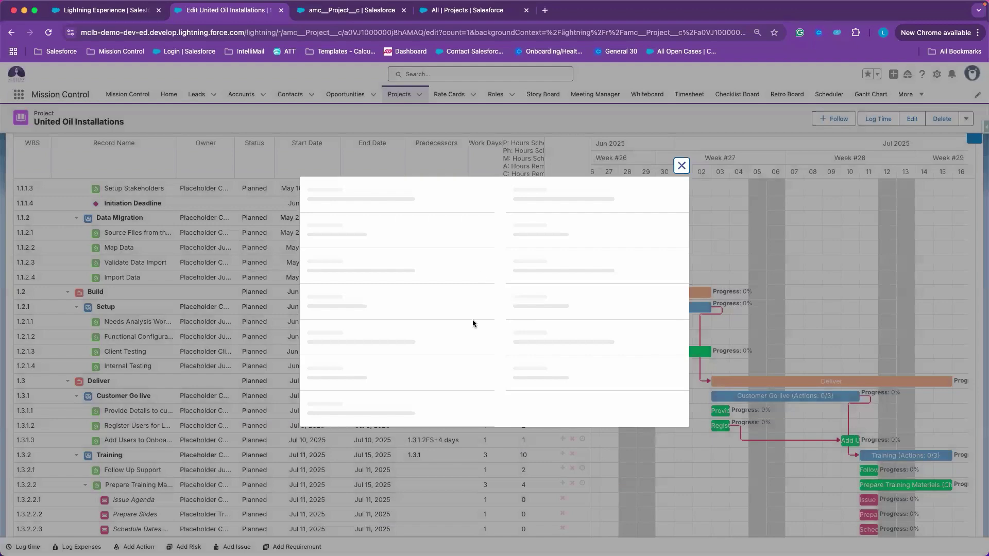
scroll(473, 320, down, 3)
scroll(473, 321, down, 10)
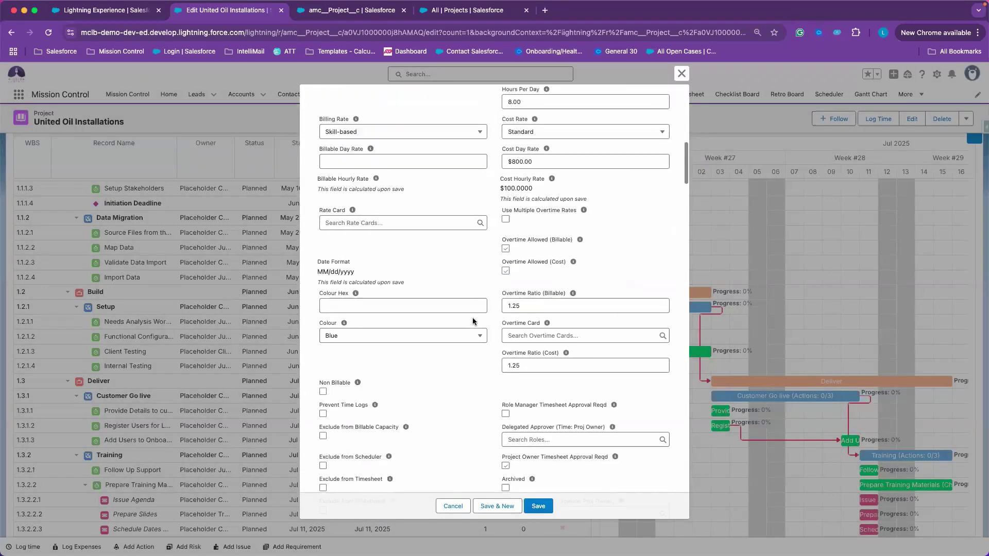
scroll(472, 321, down, 2)
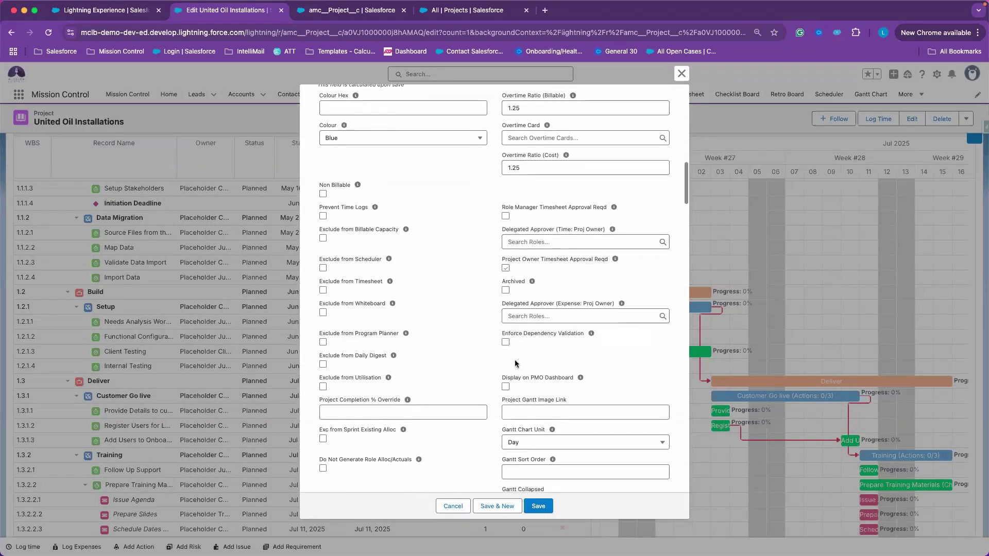
scroll(423, 390, down, 2)
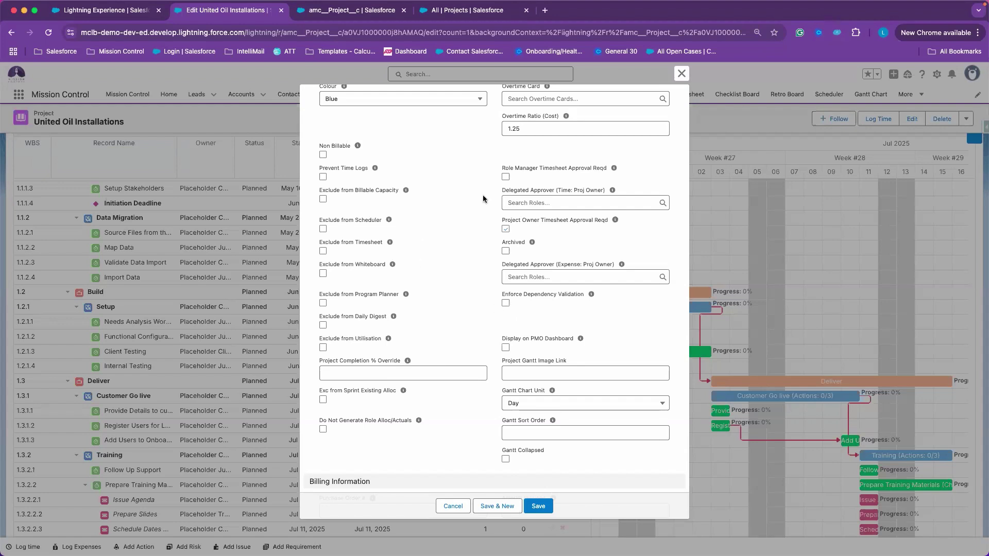
click(458, 507)
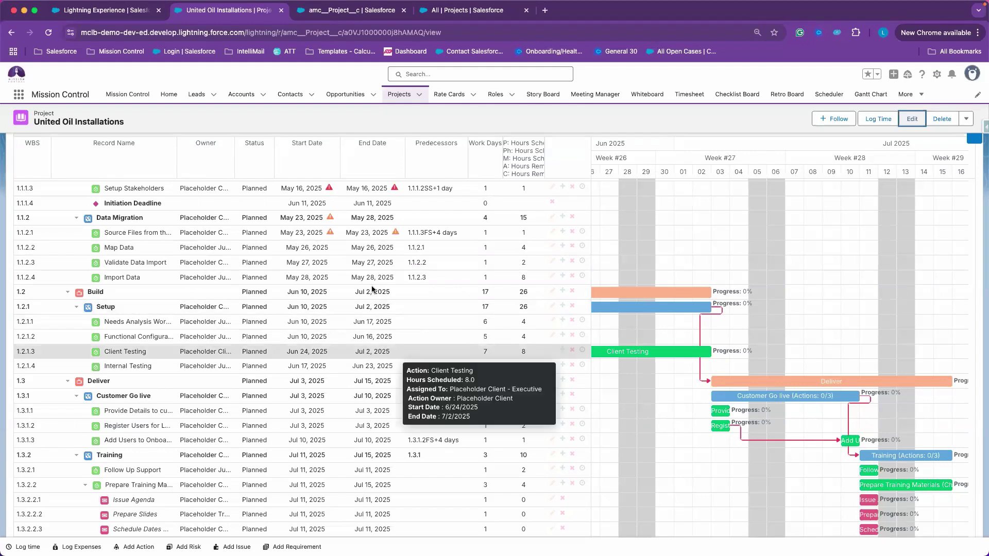
- Collapse the checklist items under the Prepare Training Materials action in the Deliver phase's Training milestone
scroll(435, 338, down, 1)
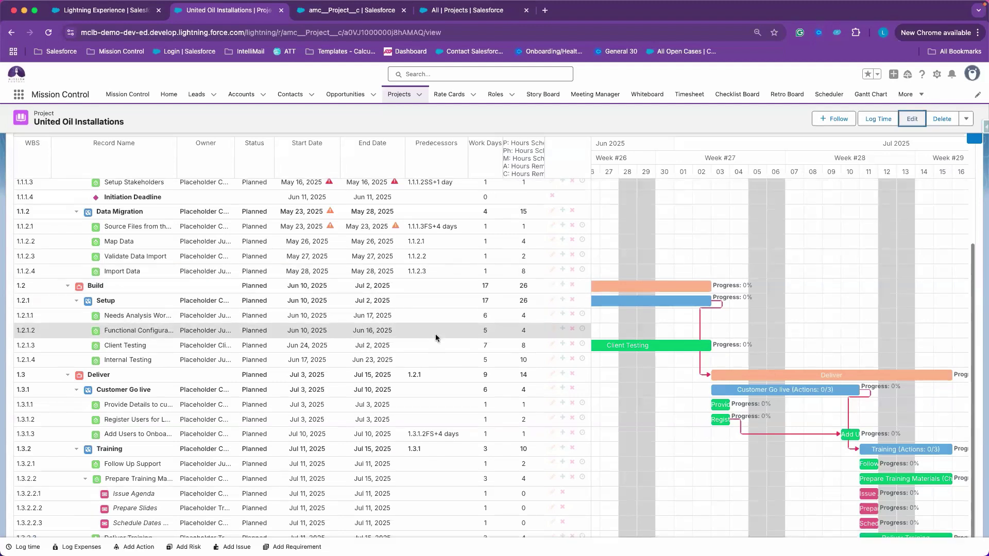
scroll(436, 337, down, 1)
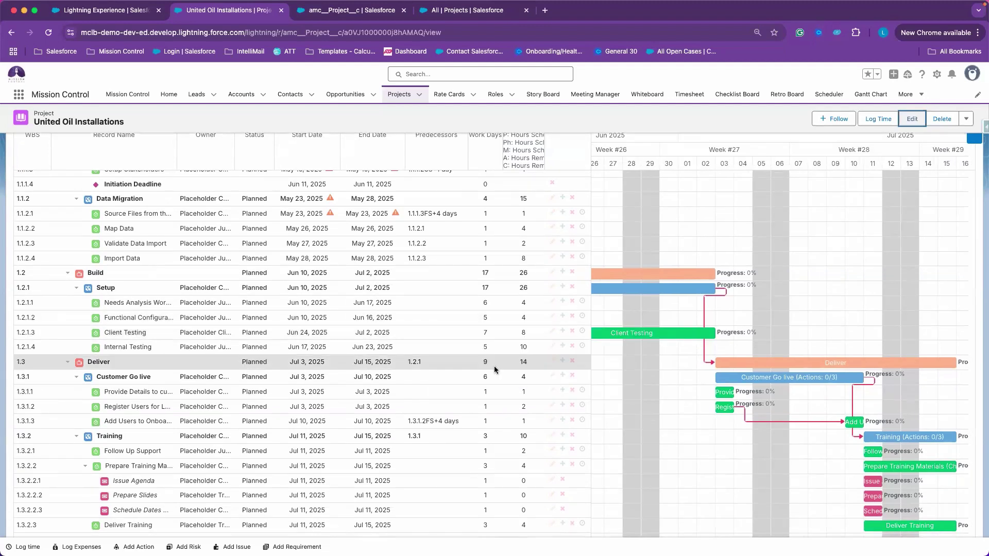
scroll(495, 362, down, 3)
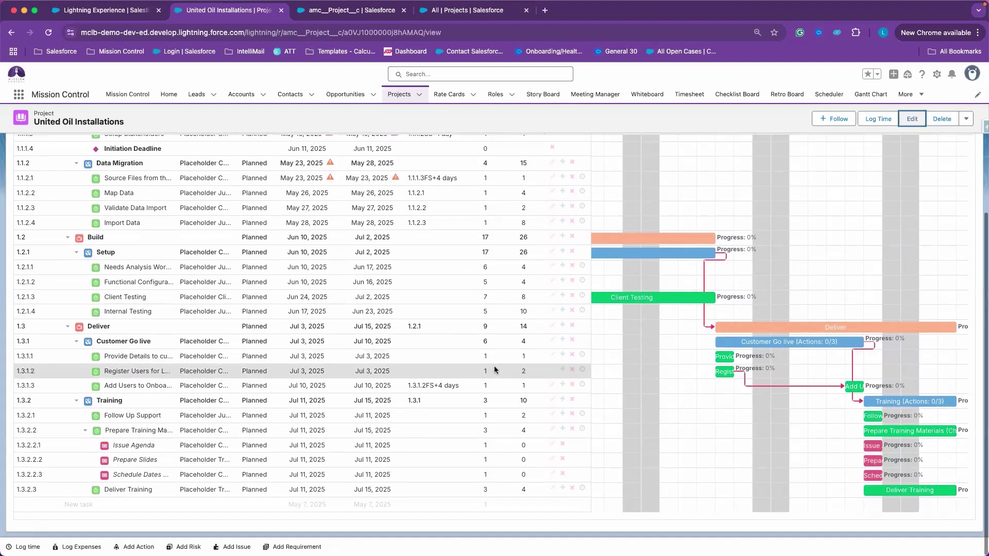
click(447, 401)
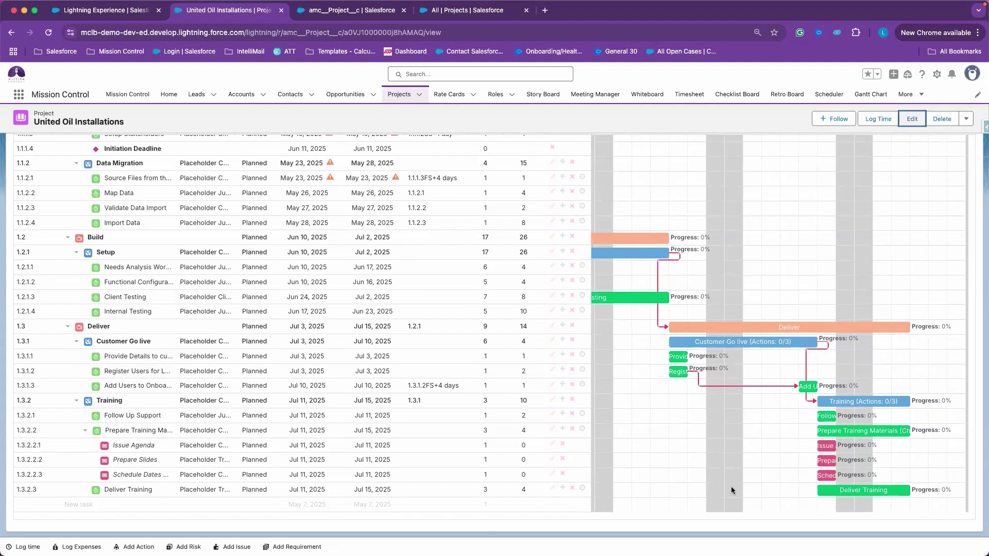
scroll(730, 486, right, 5)
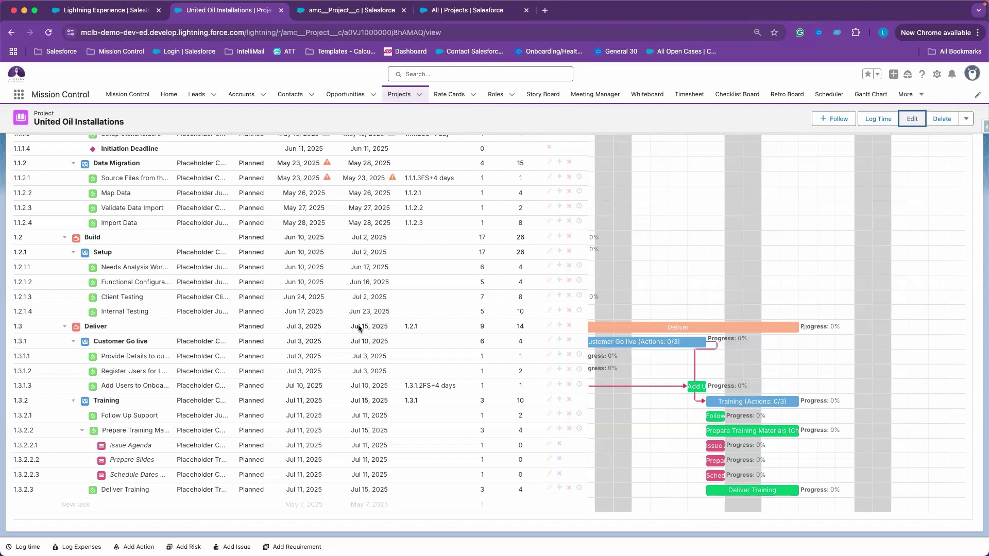
mouse_move(407, 435)
scroll(408, 438, down, 1)
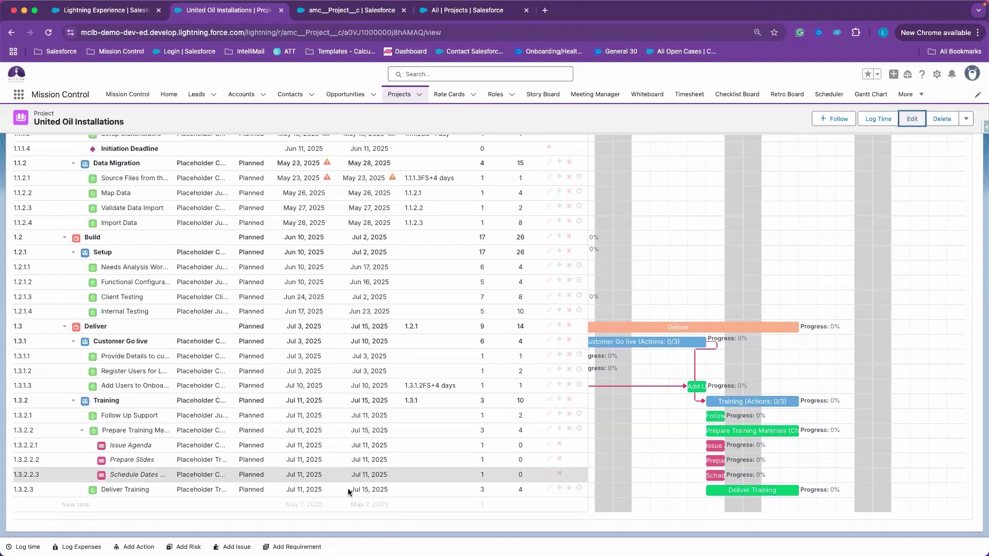
click(82, 430)
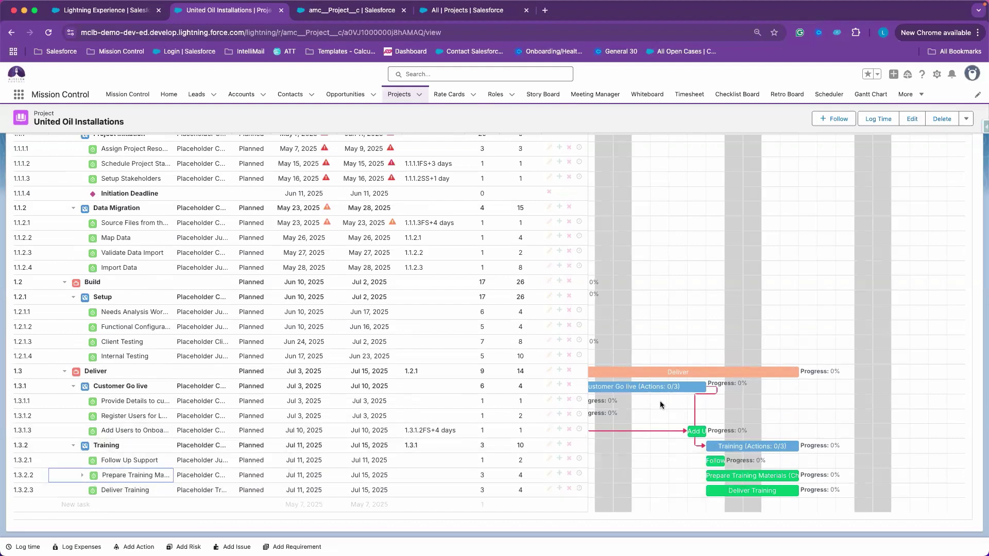
- Review the timeline from Data Migration to the linked Deliver milestones, and return to the start of the project's record list
scroll(656, 398, left, 5)
scroll(657, 399, left, 5)
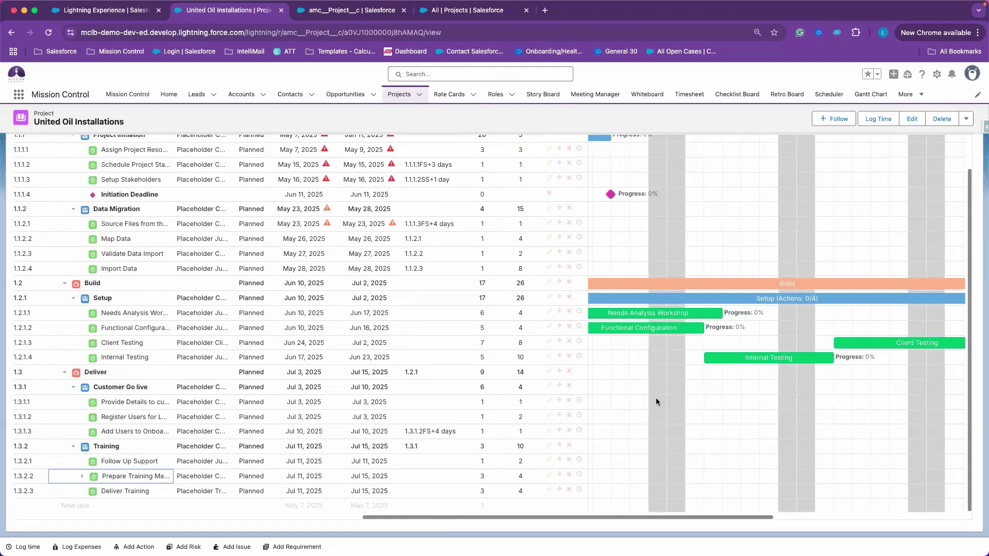
scroll(656, 399, left, 10)
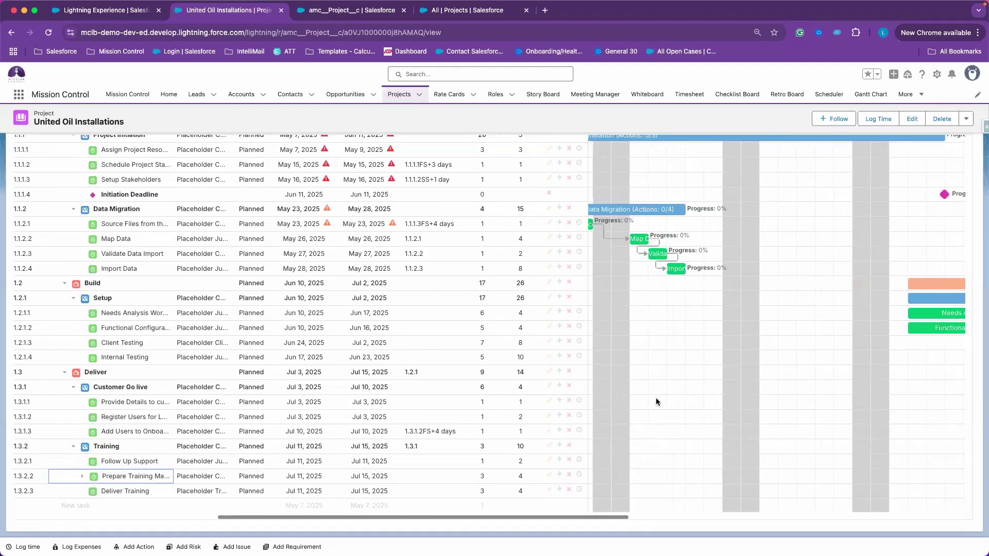
scroll(656, 398, right, 10)
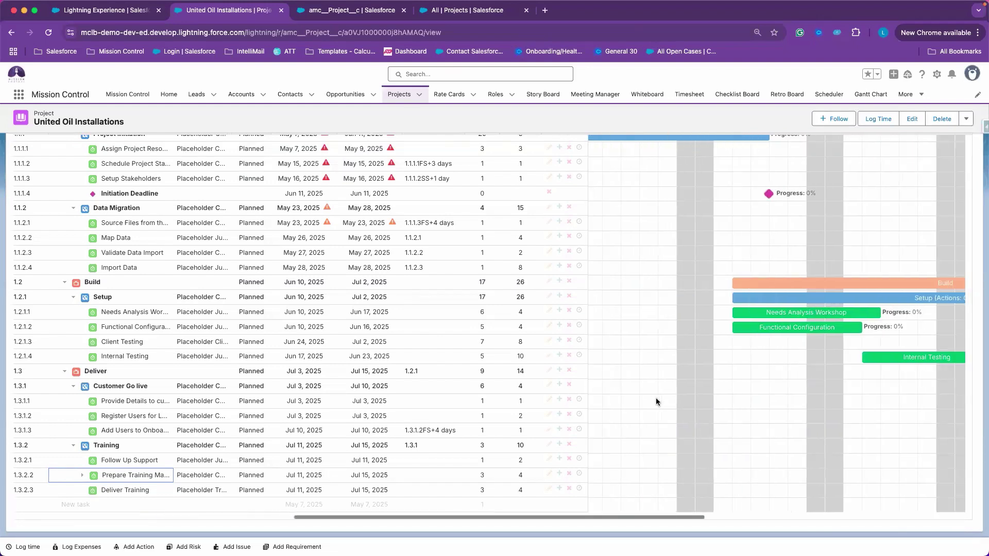
scroll(656, 399, right, 10)
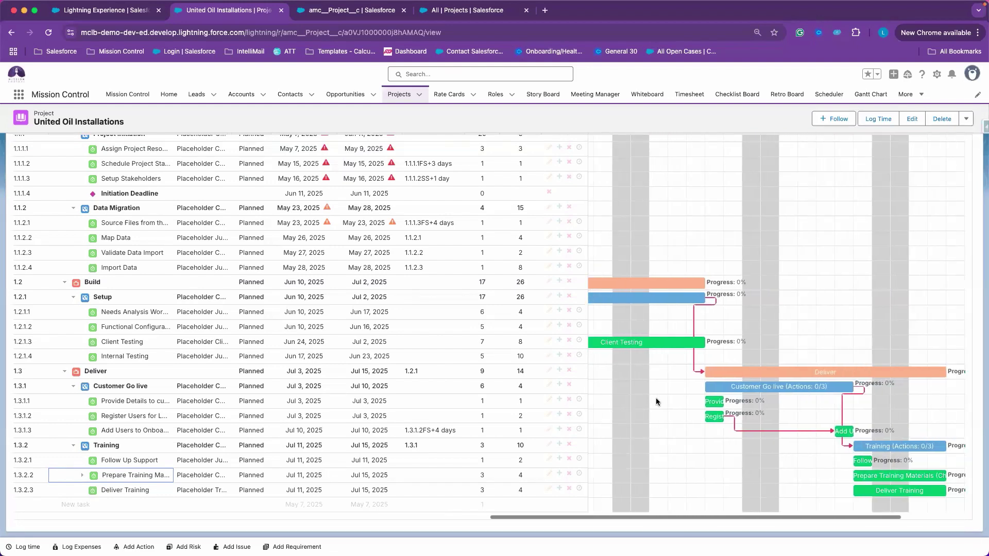
scroll(657, 402, right, 2)
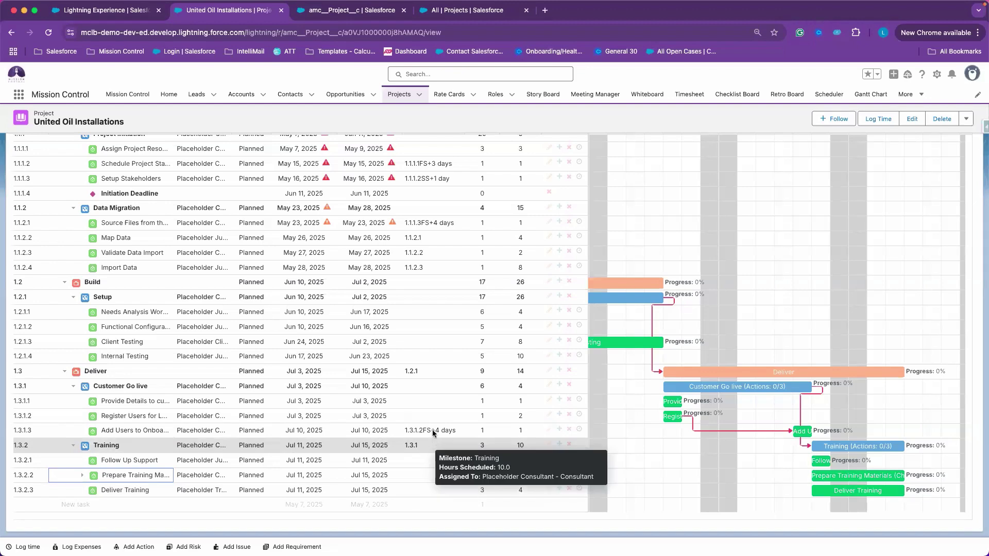
scroll(447, 372, up, 2)
scroll(446, 372, up, 4)
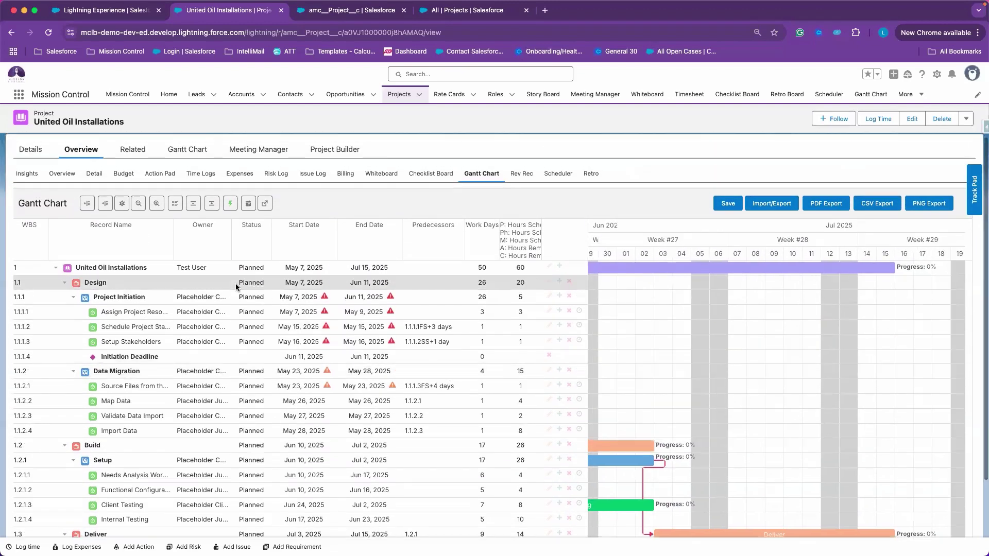
- Add the Constraints column to the project's Gantt chart data table and update the chart settings
click(122, 204)
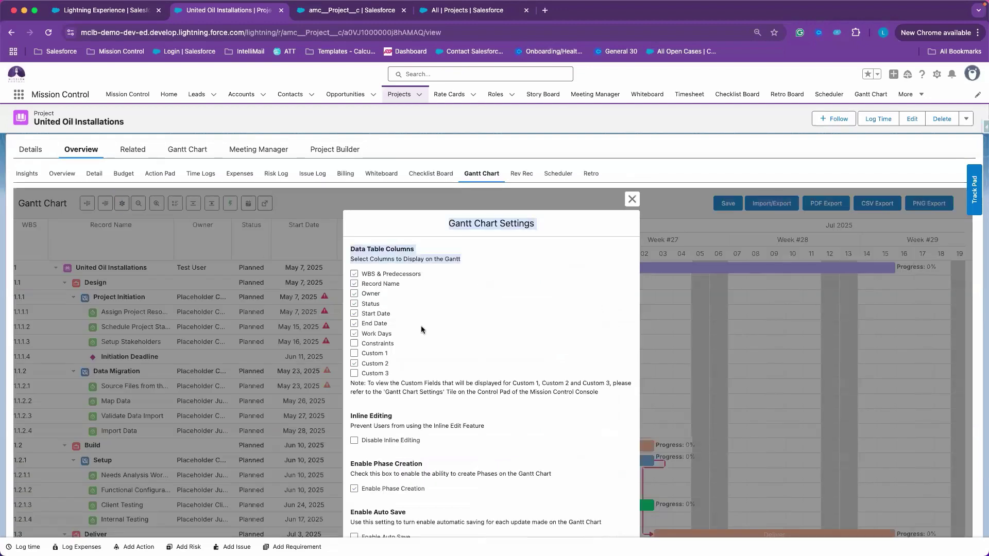
click(354, 343)
scroll(501, 355, down, 5)
scroll(502, 359, up, 3)
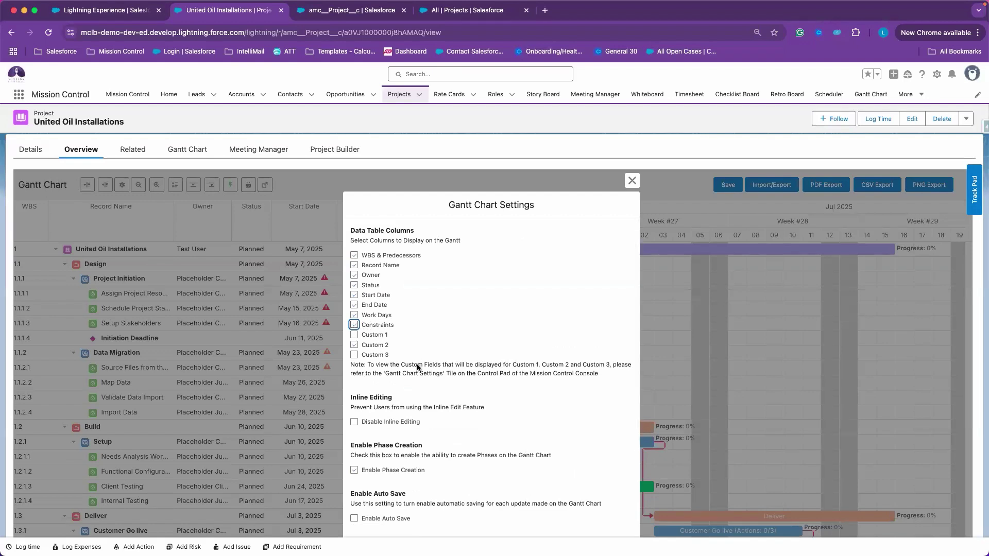
scroll(417, 367, down, 3)
scroll(422, 371, down, 6)
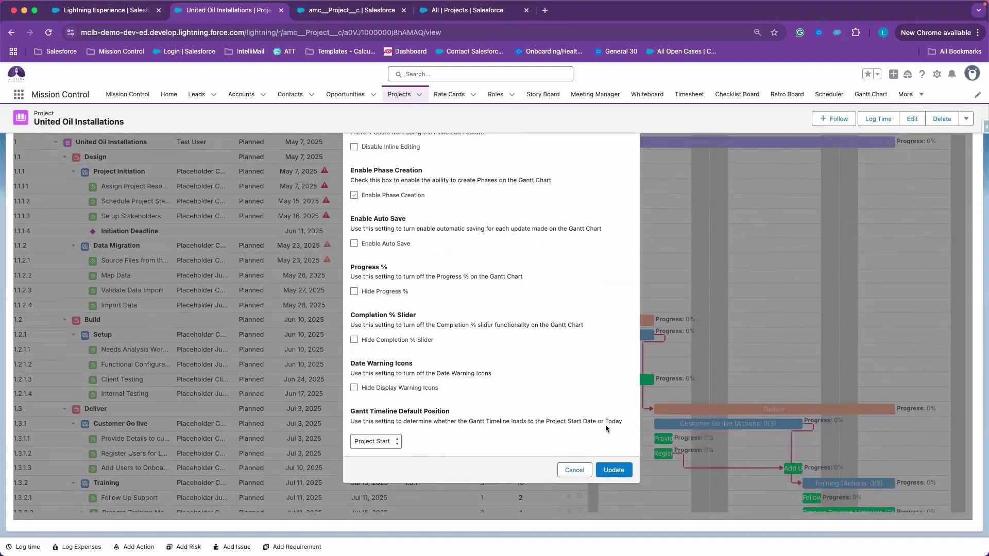
click(615, 470)
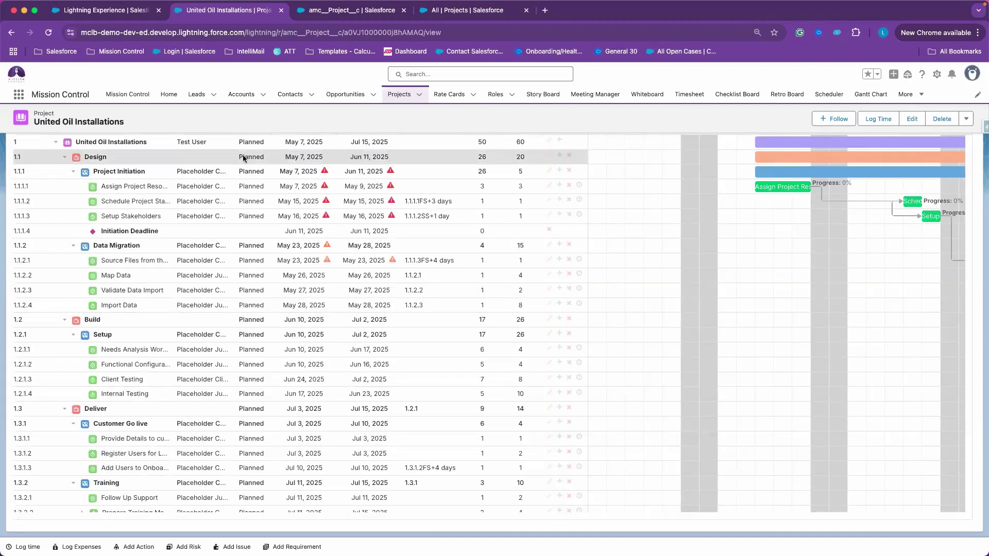
- Enable Constraint Scheduling in the Mission Control console's Gantt Chart Settings and save them
click(99, 12)
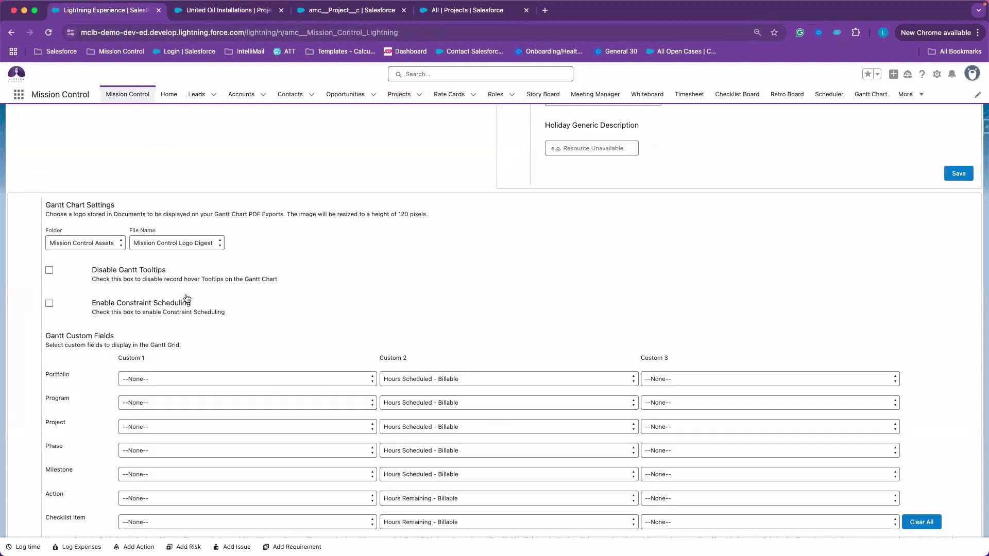
scroll(184, 291, down, 1)
click(49, 289)
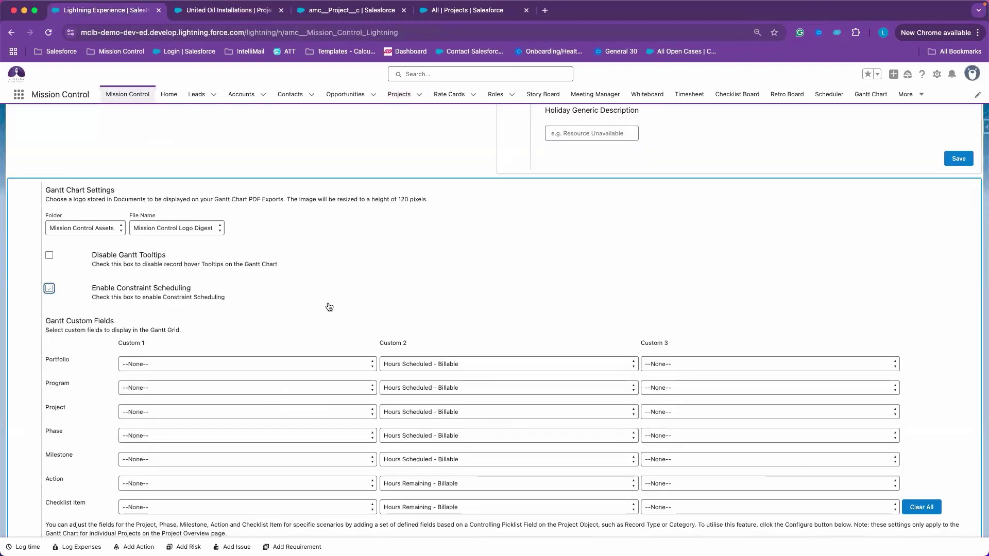
scroll(800, 368, down, 8)
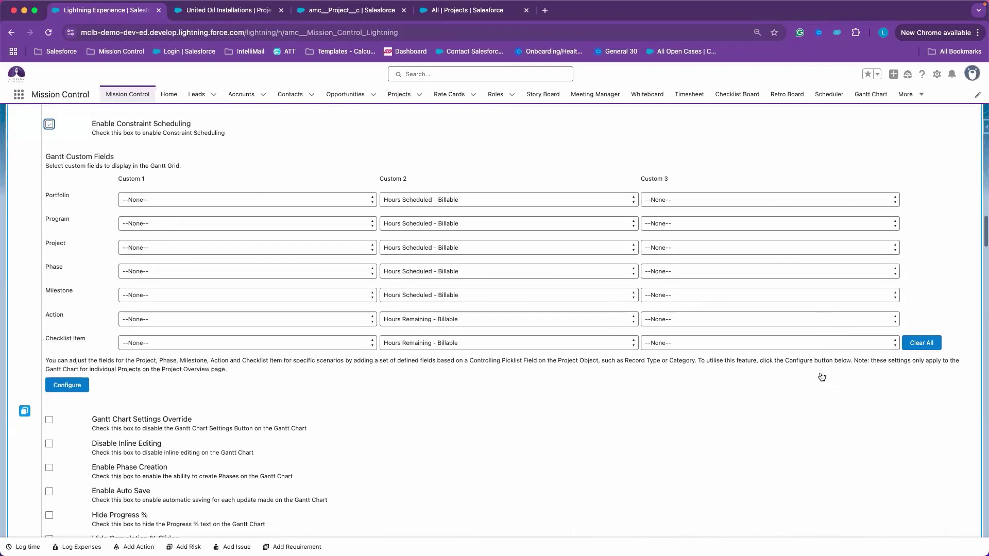
scroll(821, 377, down, 5)
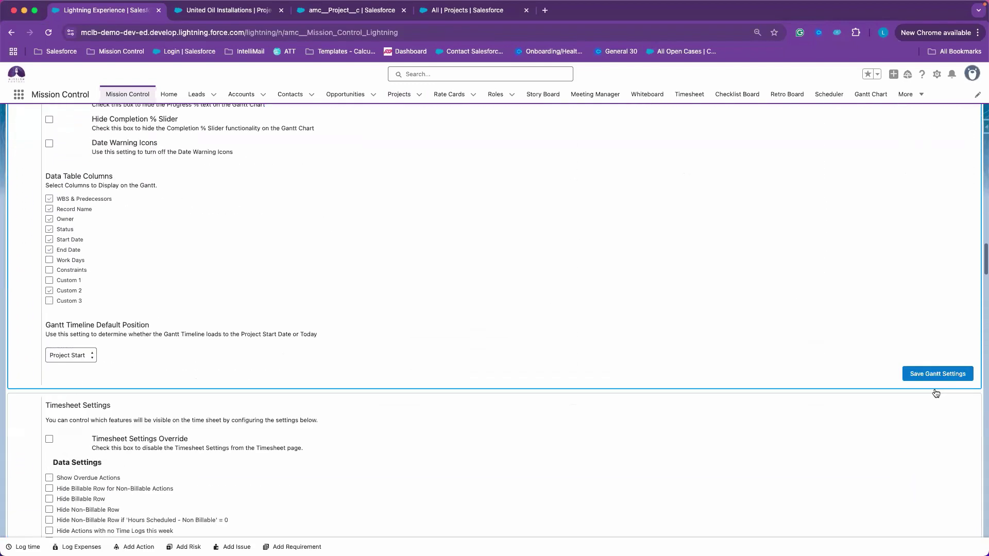
click(938, 379)
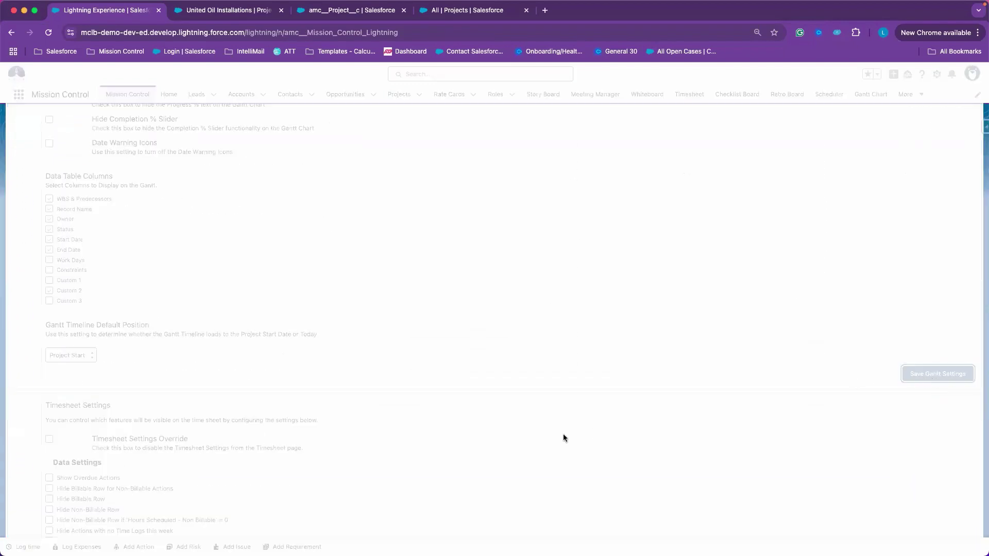
- Reload the United Oil Installations project, reopen its Gantt chart and enlarge the timeline to show individual days
click(228, 10)
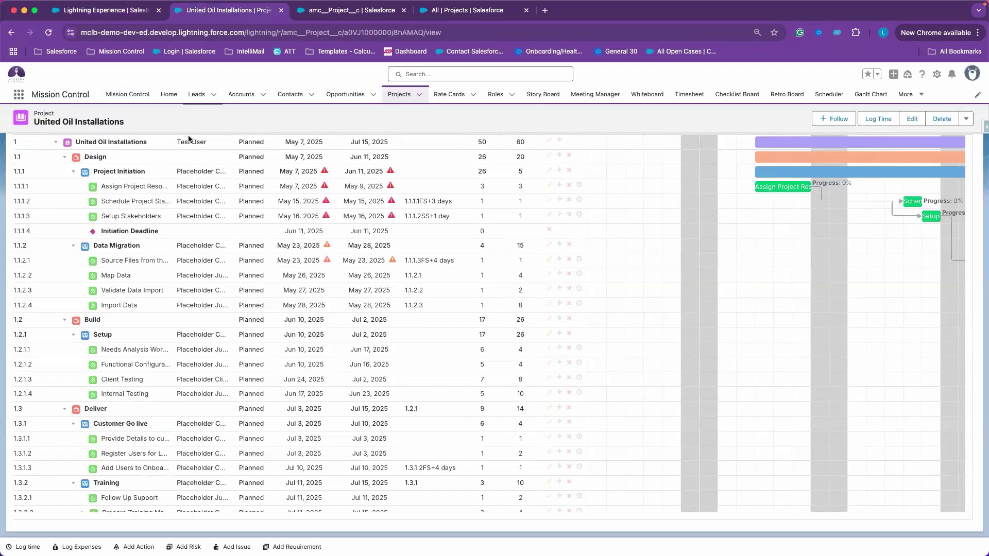
click(48, 32)
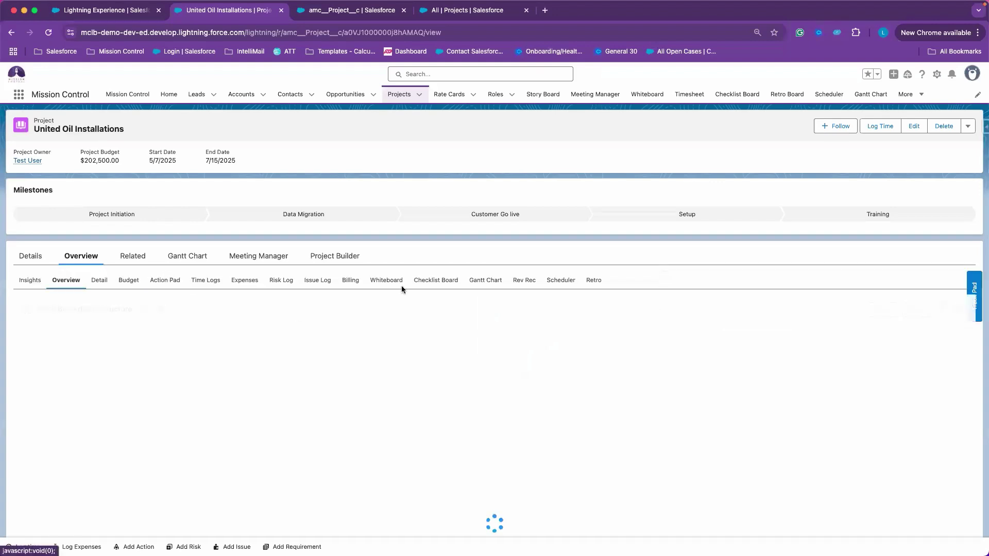
click(484, 282)
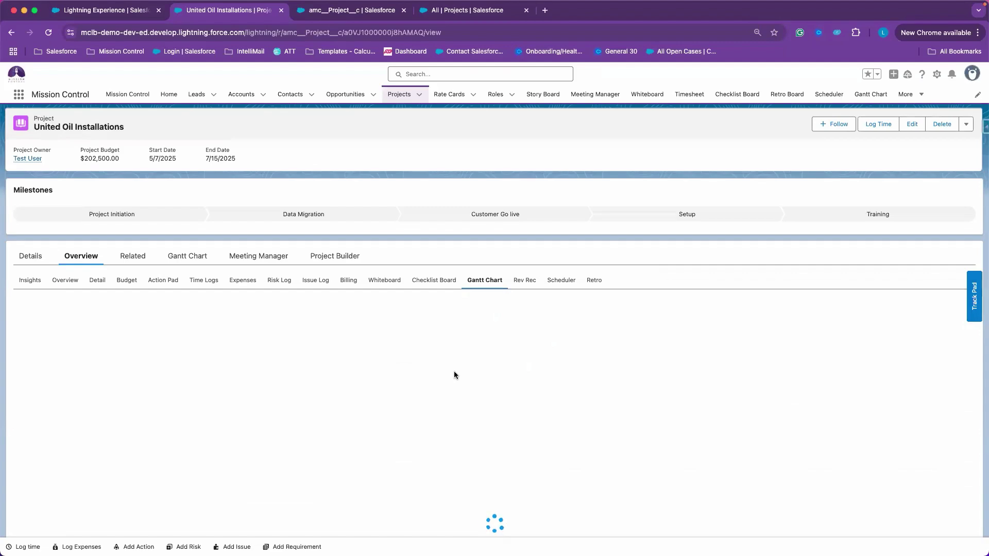
scroll(455, 373, down, 1)
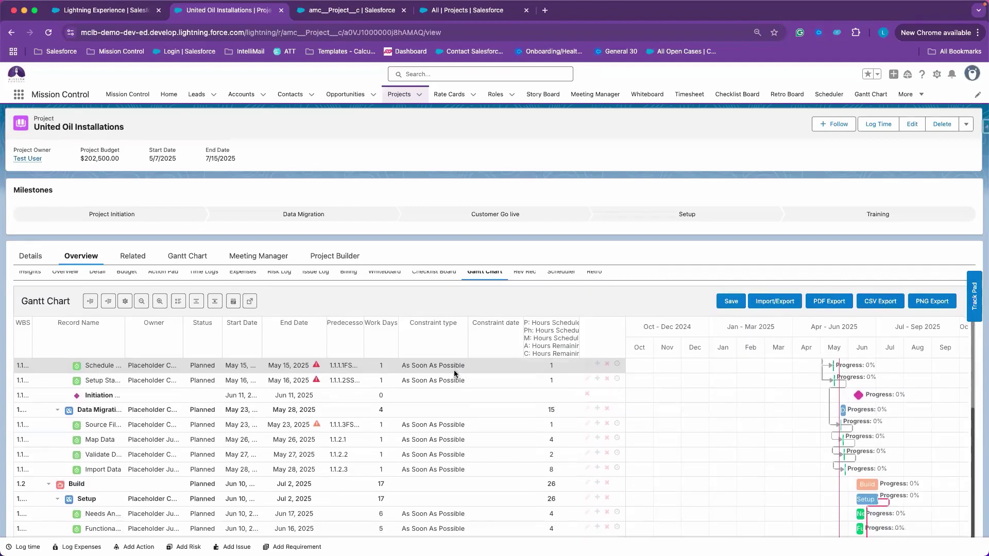
click(160, 301)
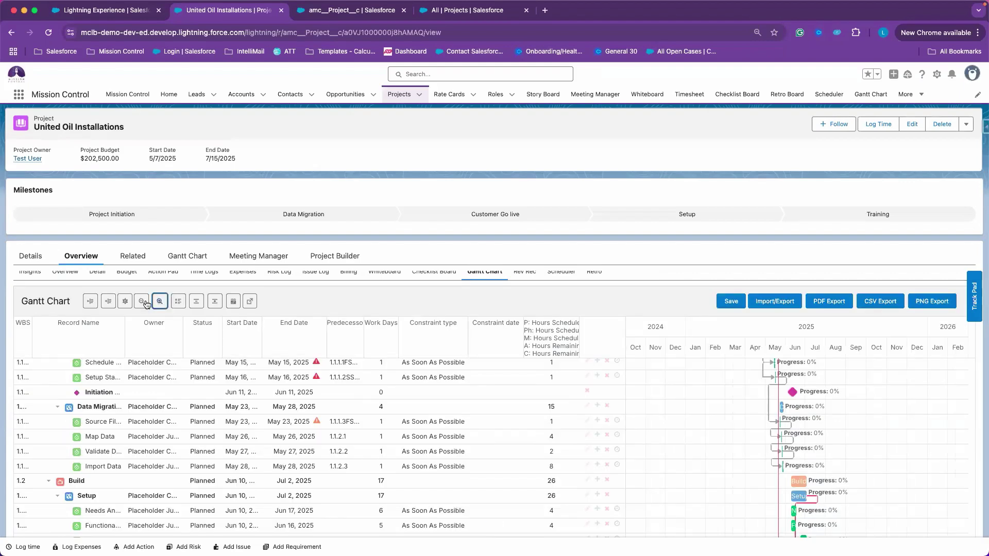
click(159, 302)
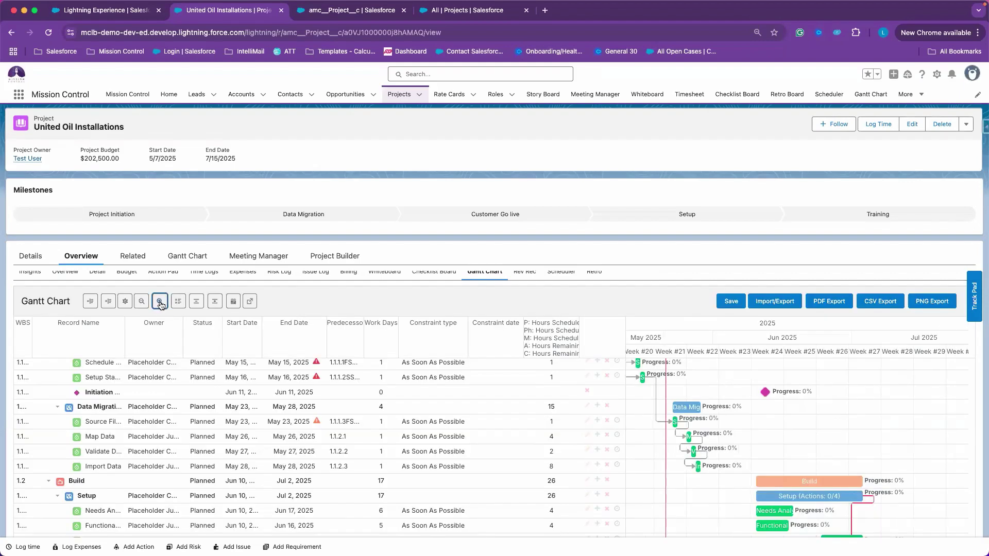
click(160, 302)
click(162, 441)
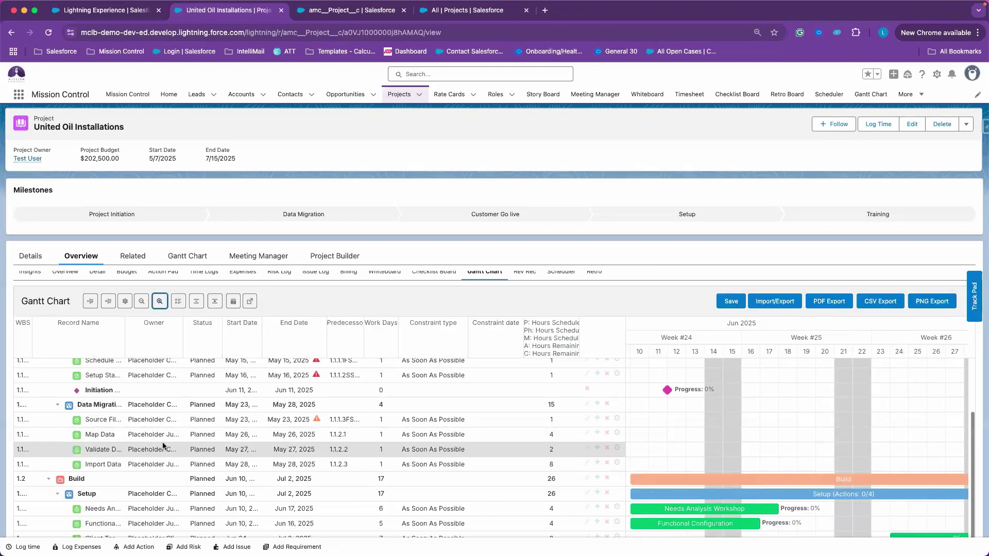
- Link Prepare Training Materials to Deliver Training under the Training milestone, making it a finish-to-start predecessor
scroll(304, 318, down, 8)
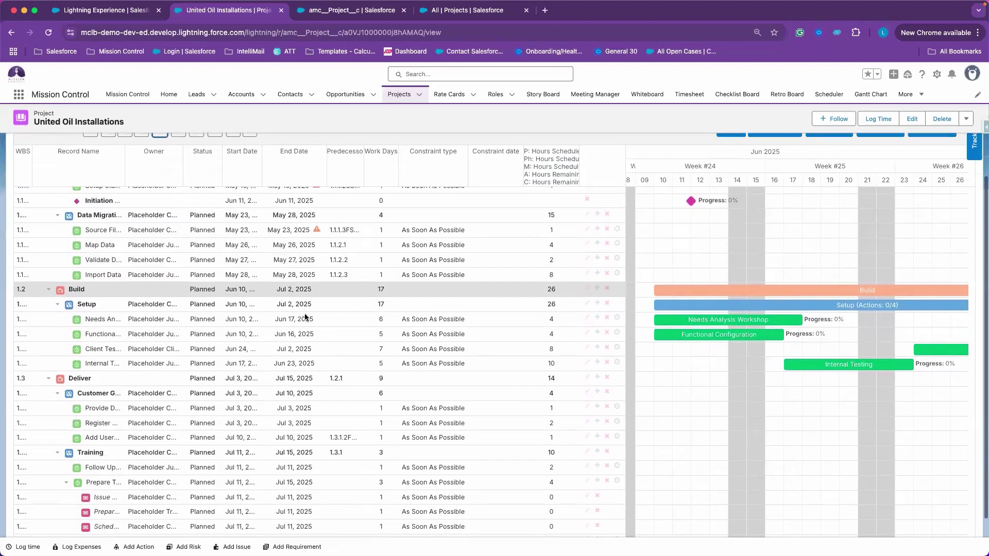
scroll(437, 260, up, 5)
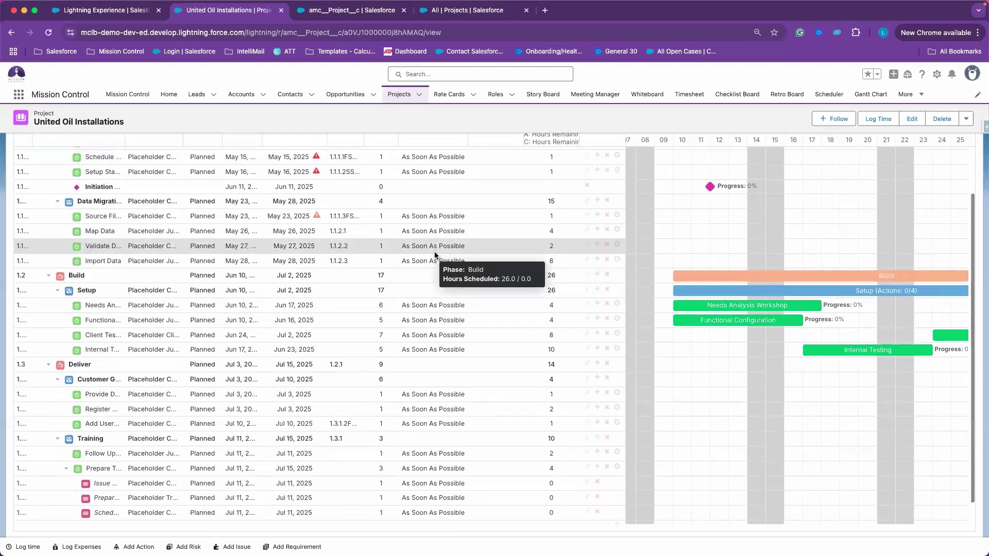
scroll(426, 141, up, 2)
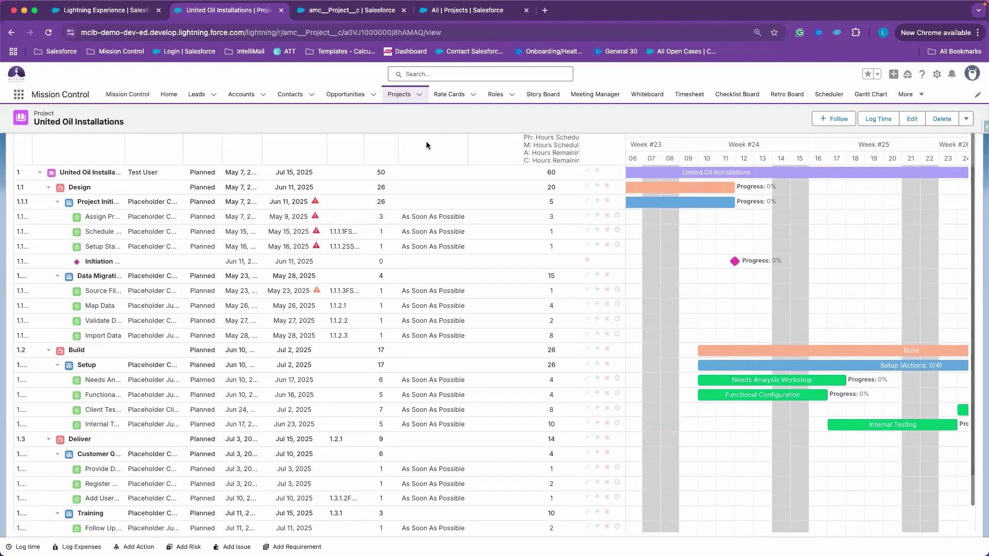
scroll(422, 156, down, 2)
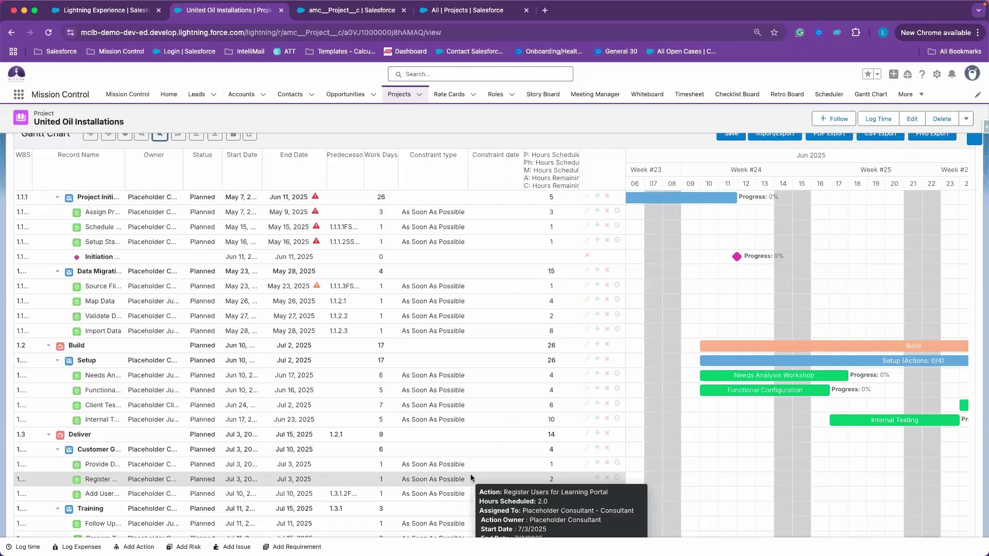
scroll(471, 477, down, 3)
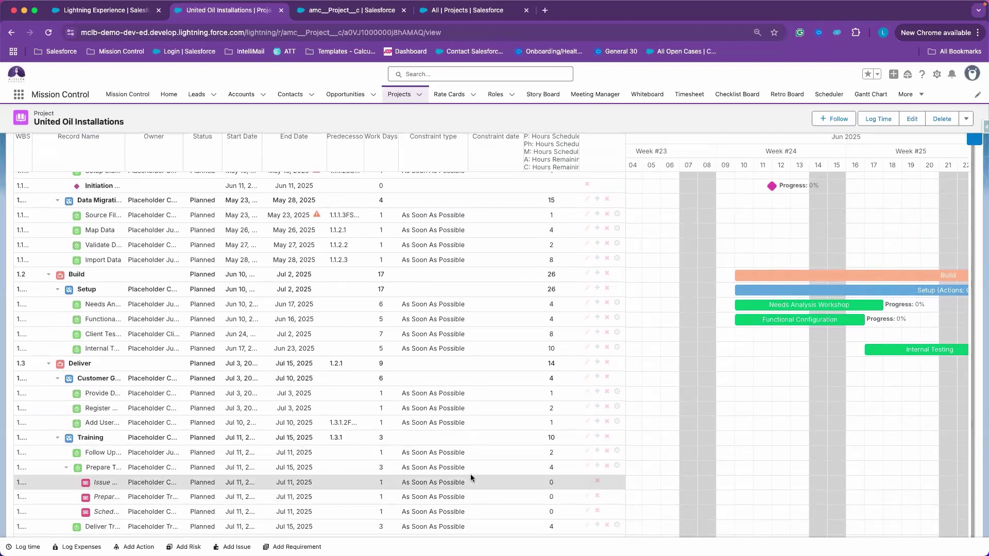
click(206, 439)
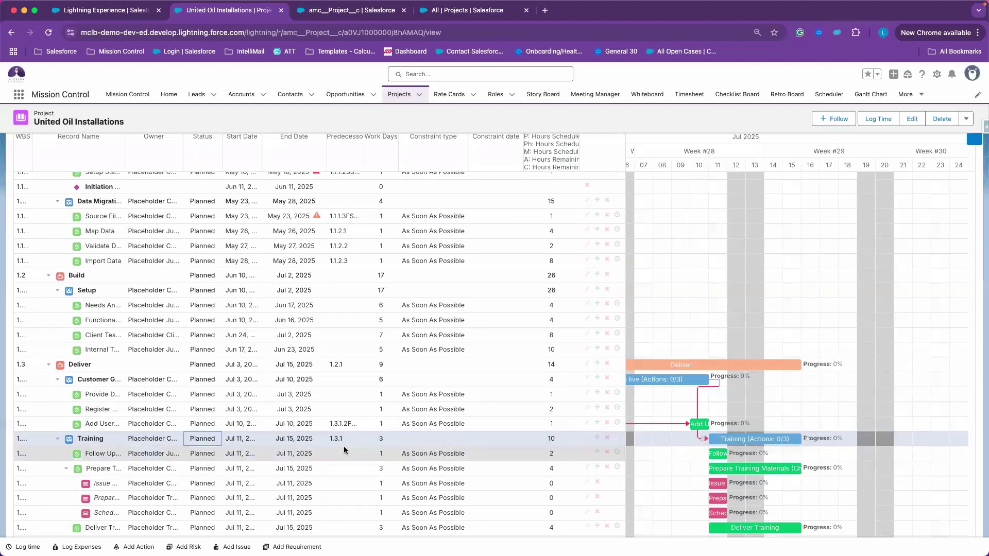
scroll(344, 450, down, 1)
scroll(678, 439, down, 1)
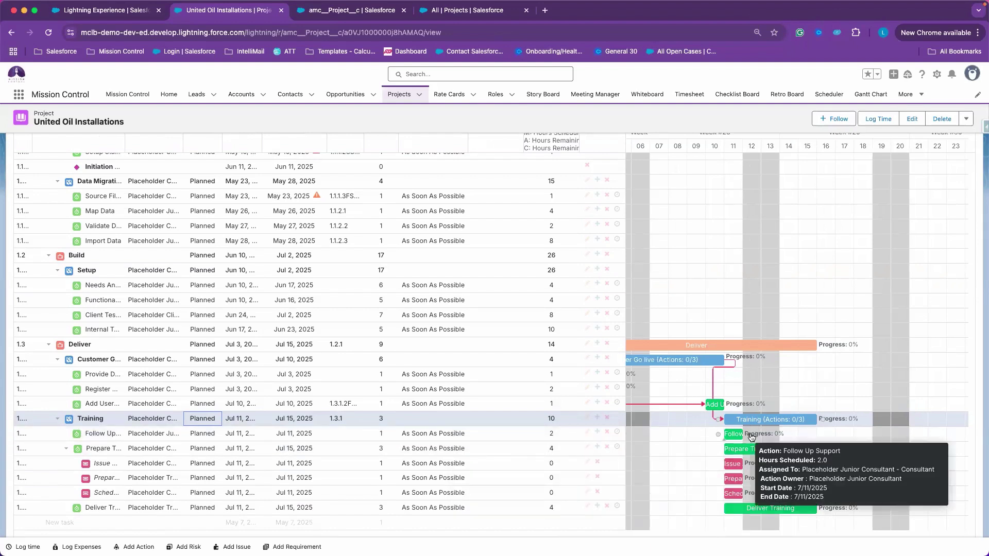
mouse_move(836, 449)
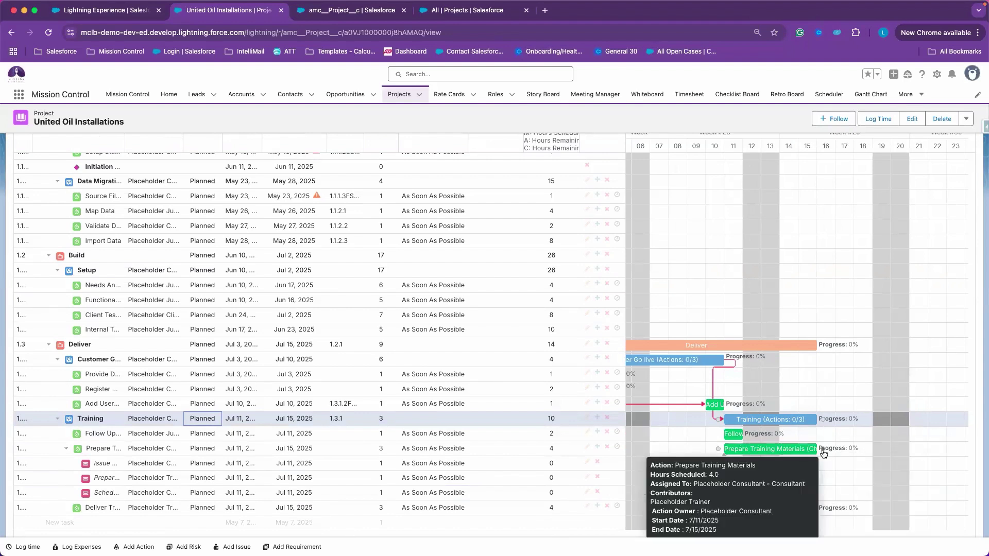
drag(823, 451, 719, 511)
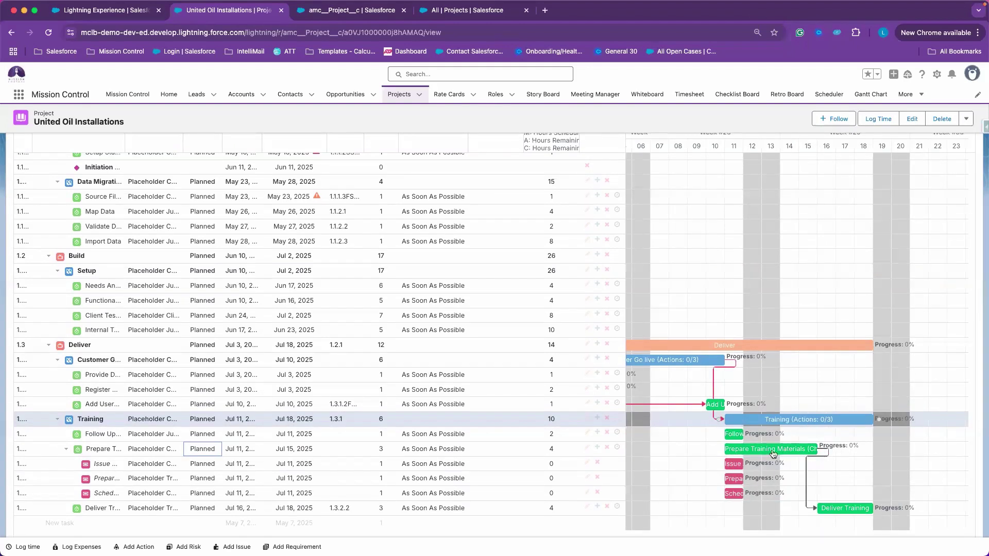
- Link the end of Deliver Training to the start of Follow Up Support and save the Gantt chart
mouse_move(732, 436)
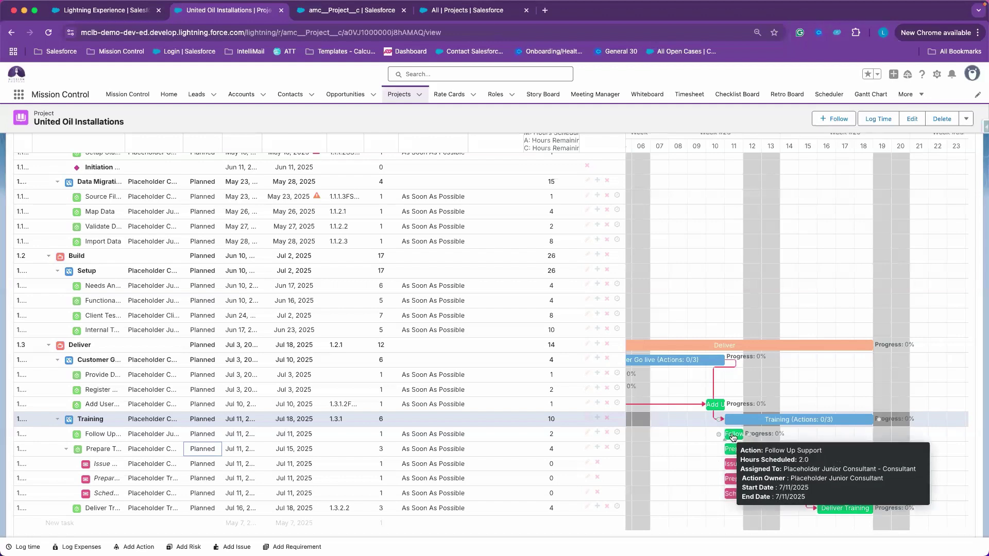
drag(732, 436, 901, 435)
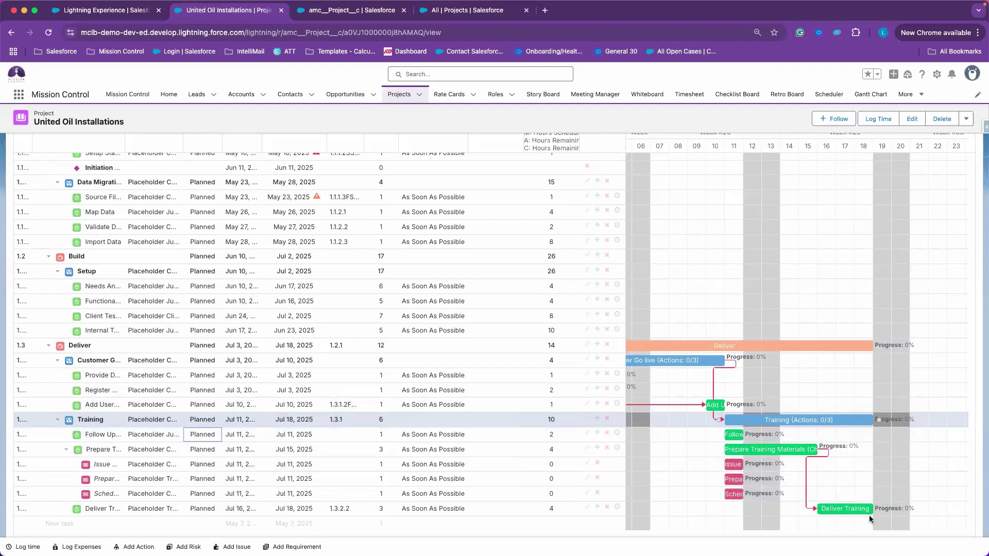
drag(879, 509, 717, 434)
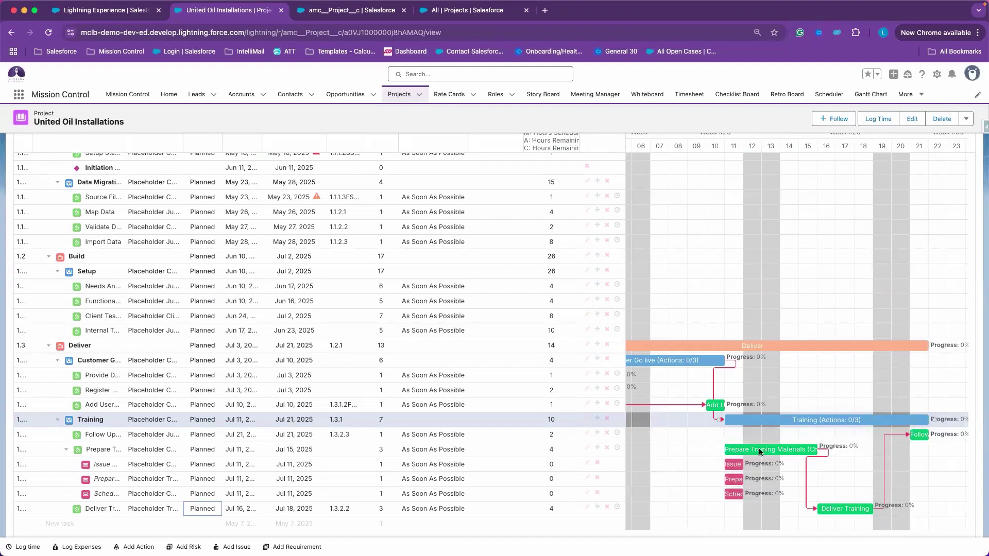
scroll(693, 340, up, 5)
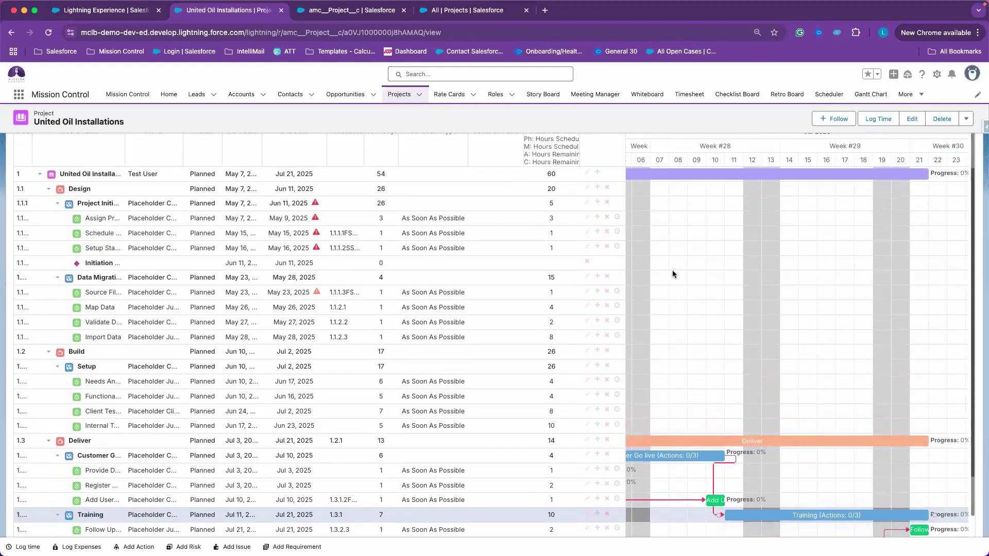
click(731, 160)
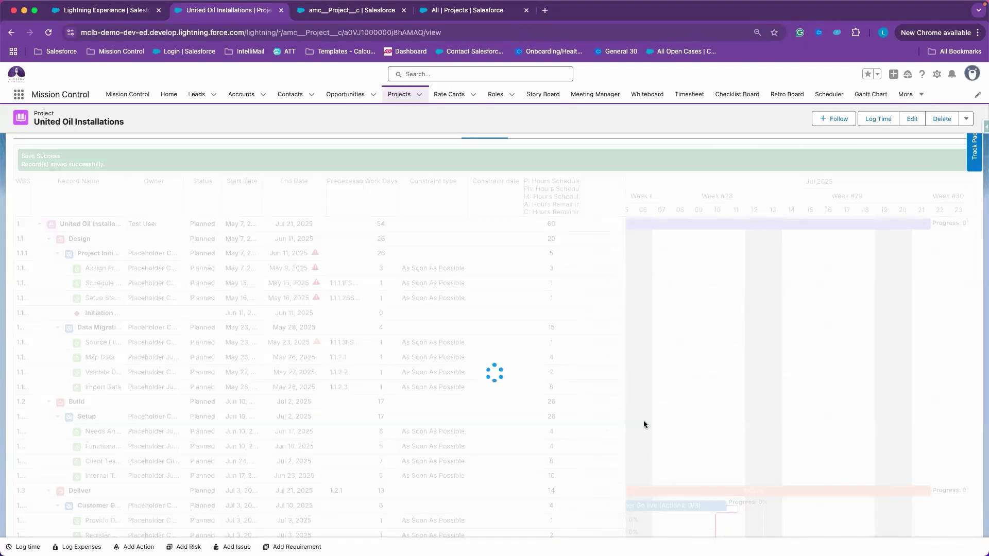
- Try to move the Prepare Training Materials action to later dates on the Gantt timeline
scroll(643, 424, down, 3)
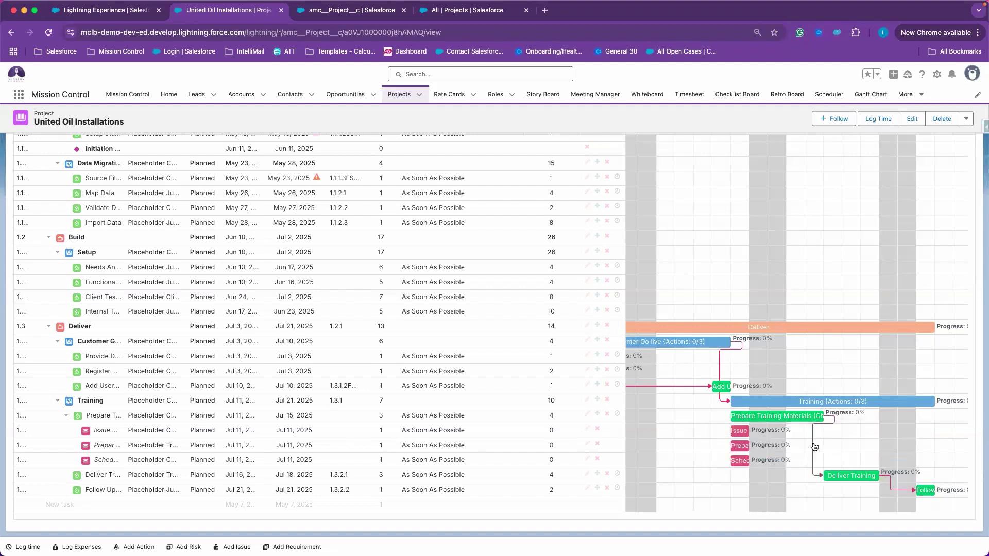
mouse_move(915, 491)
mouse_move(436, 415)
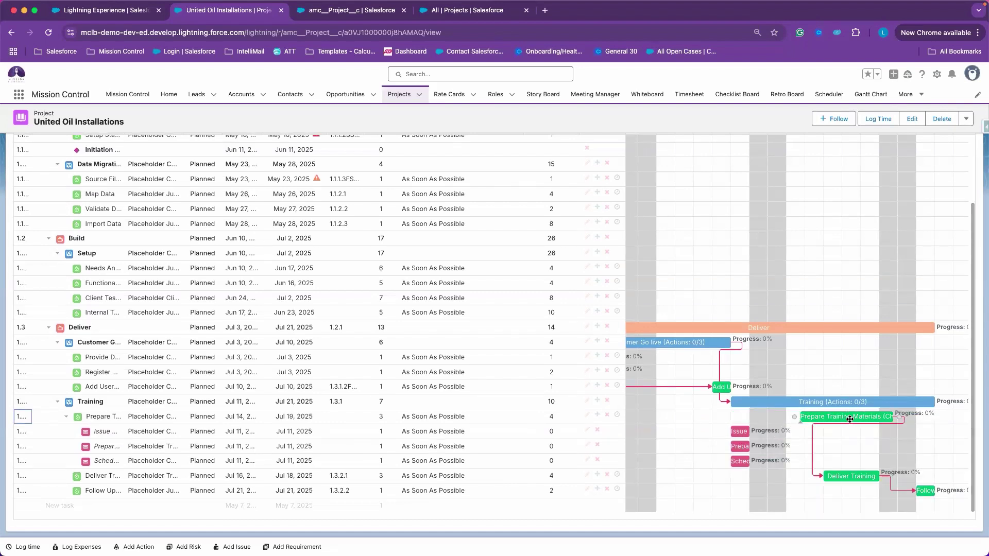
drag(791, 417, 900, 418)
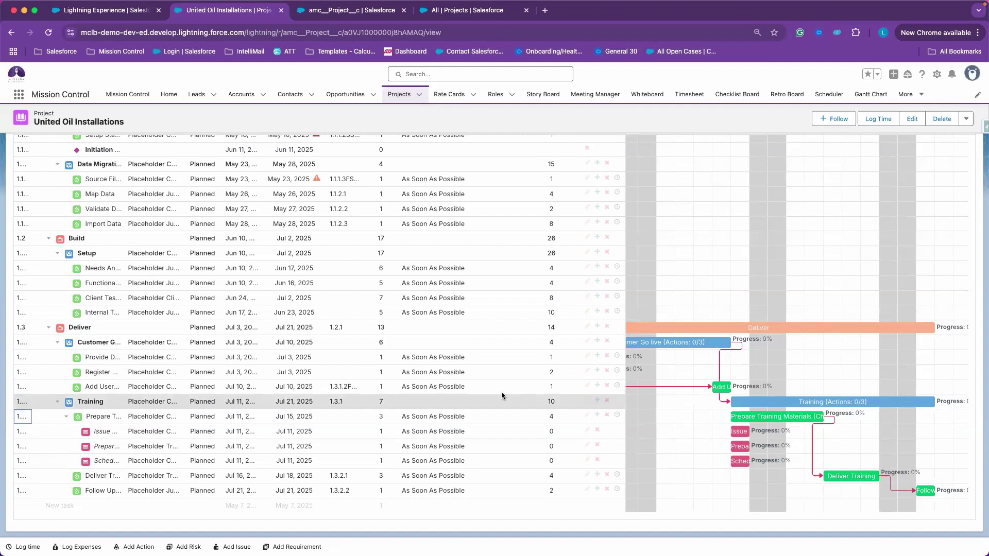
scroll(456, 332, up, 3)
scroll(456, 332, up, 3)
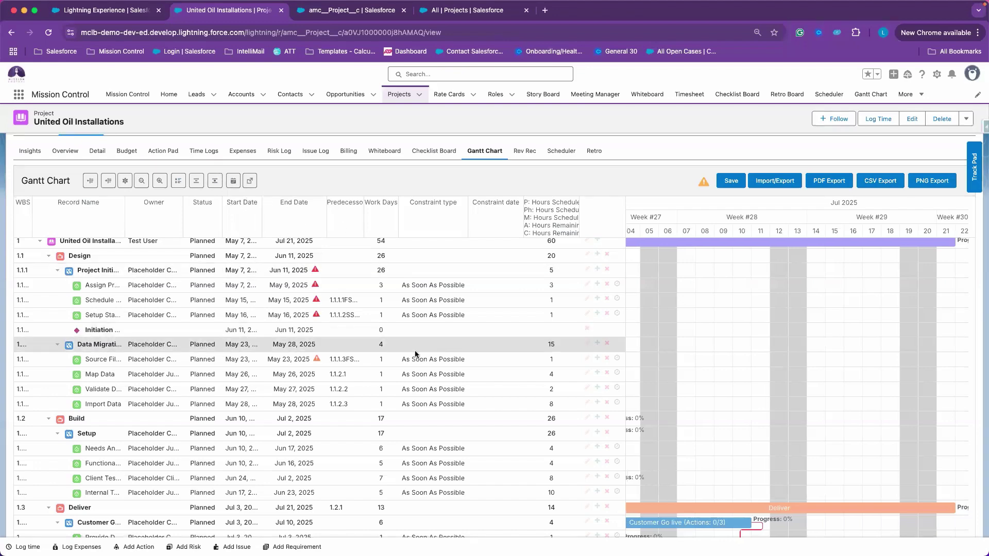
scroll(415, 351, down, 5)
mouse_move(492, 458)
scroll(493, 456, down, 3)
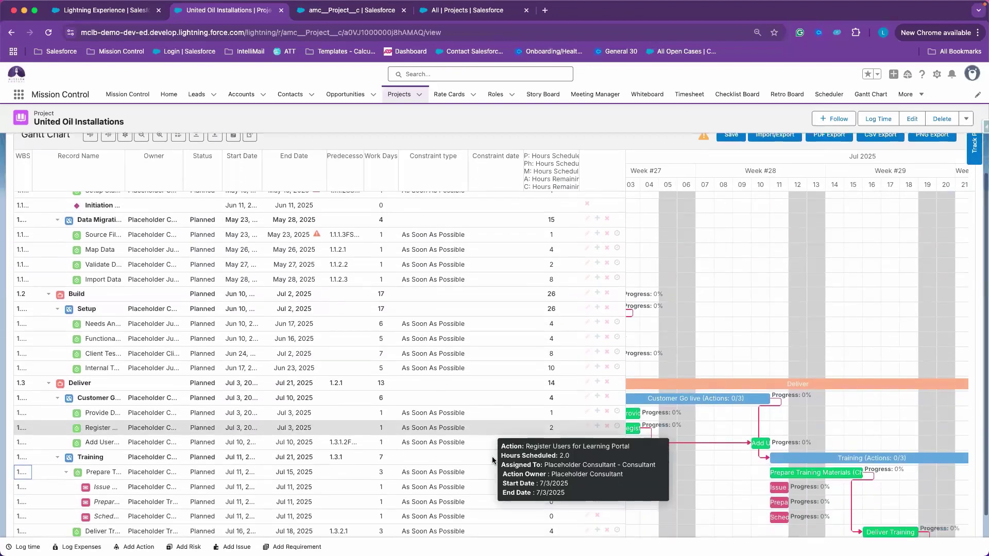
- Collapse the checklist items beneath the Prepare Training Materials action in the Training milestone
click(483, 426)
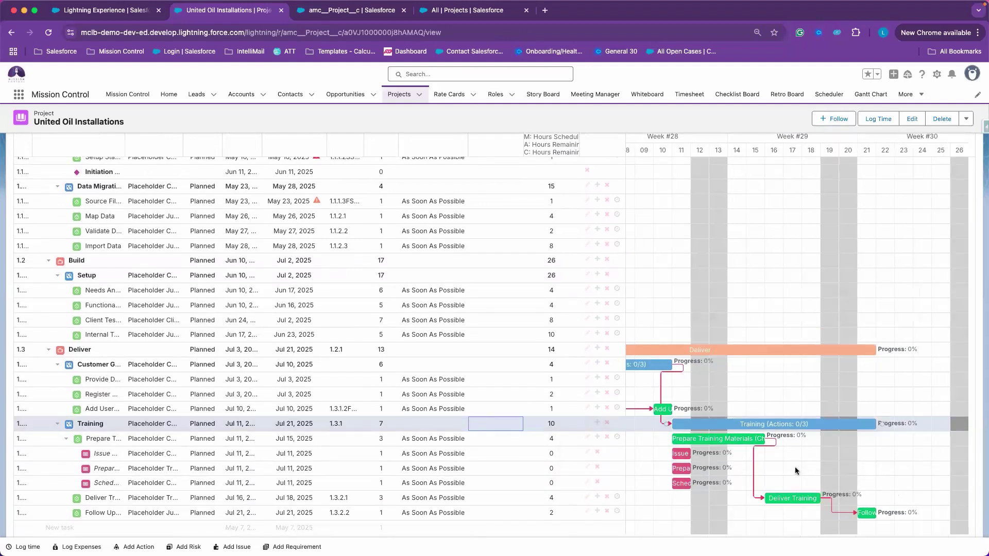
mouse_move(463, 438)
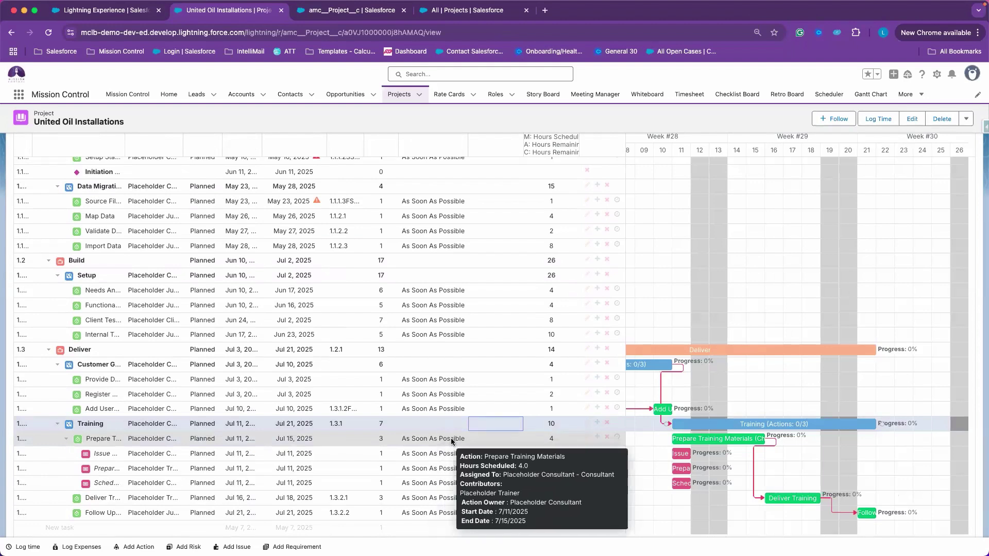
click(450, 438)
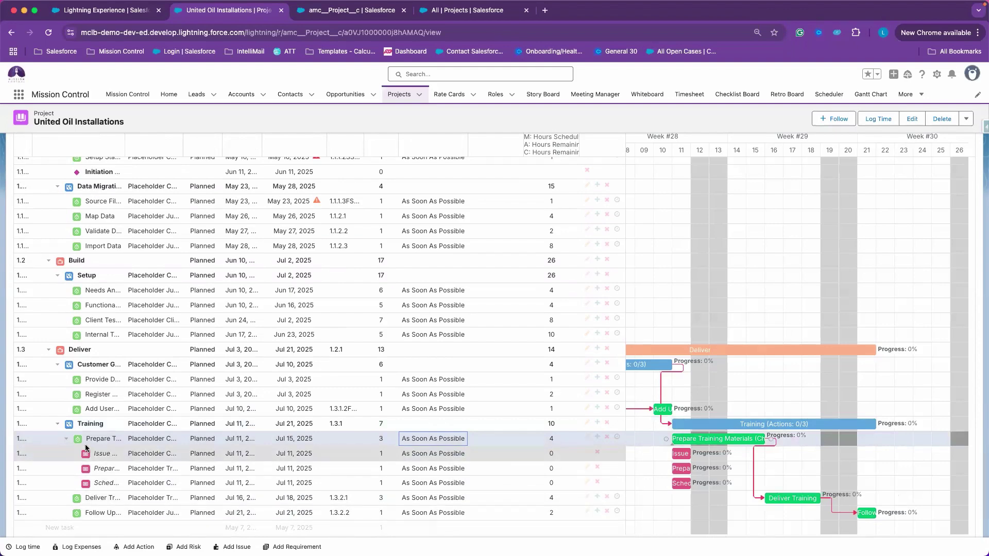
click(66, 441)
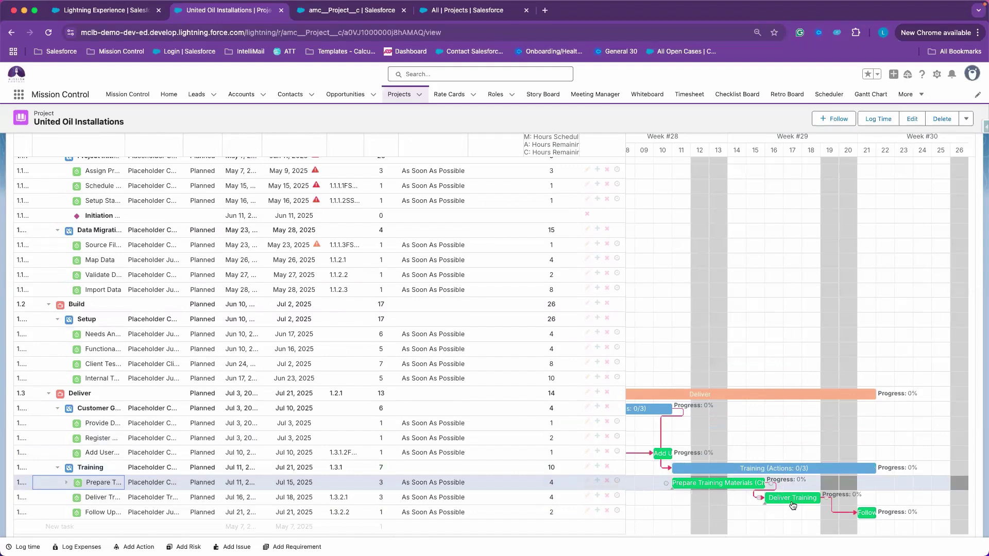
- Set the constraint type of the Deliver Training action to Start No Earlier Than
mouse_move(793, 505)
click(447, 482)
click(461, 497)
click(460, 497)
click(459, 497)
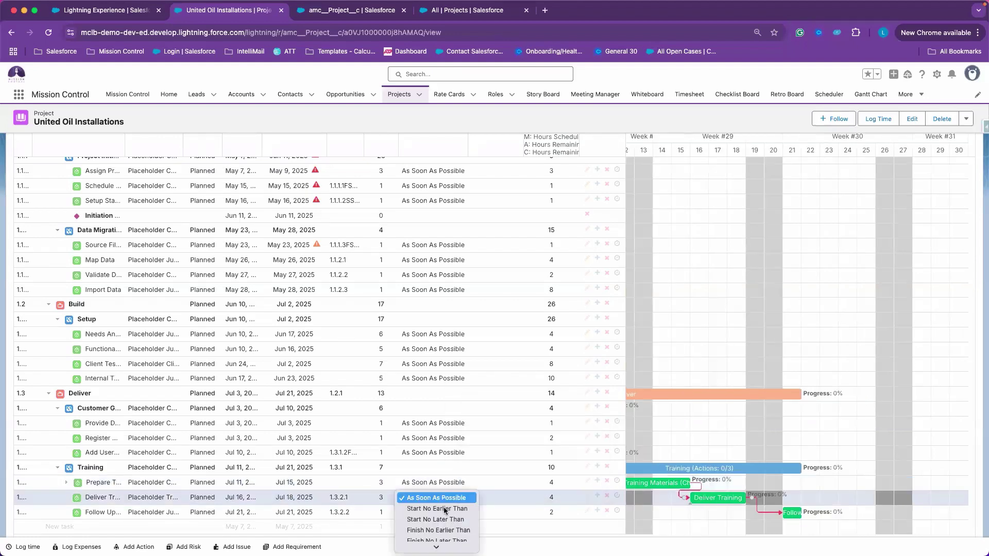
click(435, 506)
- Set the constraint date of the Deliver Training action to July 14, 2025
click(494, 498)
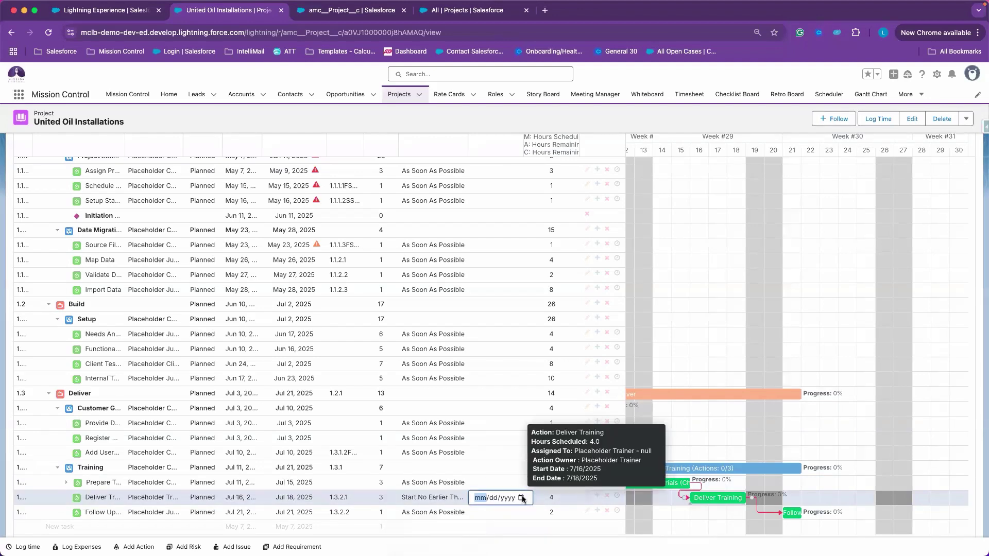
click(521, 497)
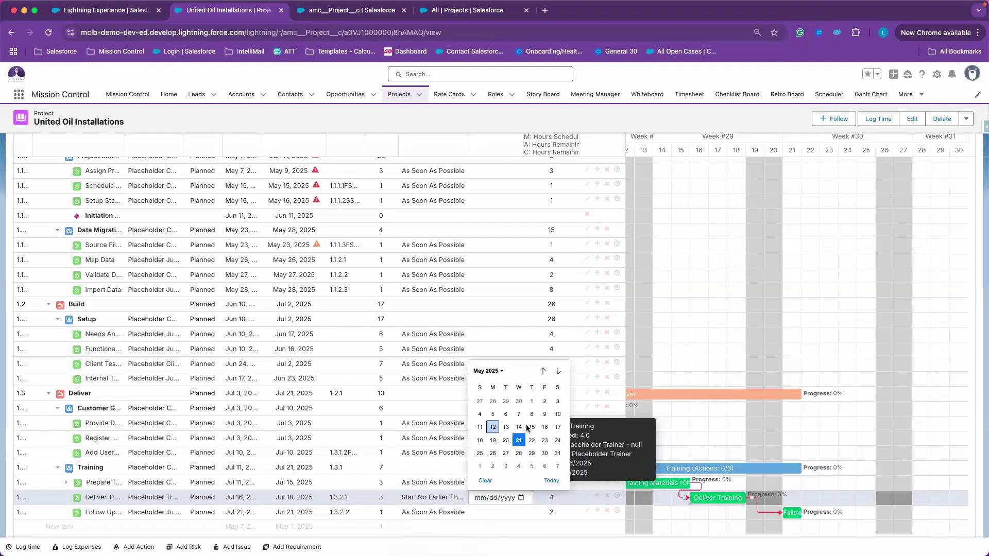
click(557, 371)
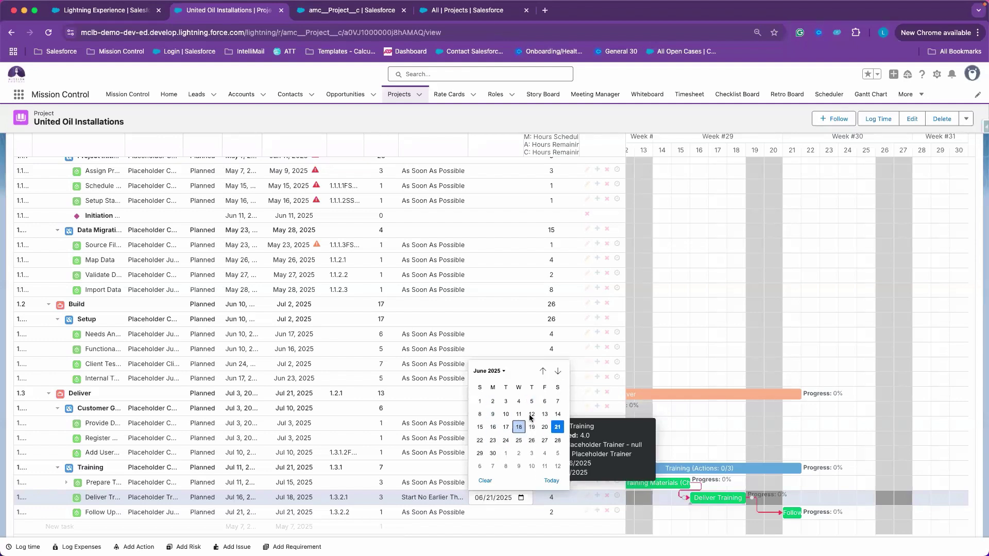
click(653, 377)
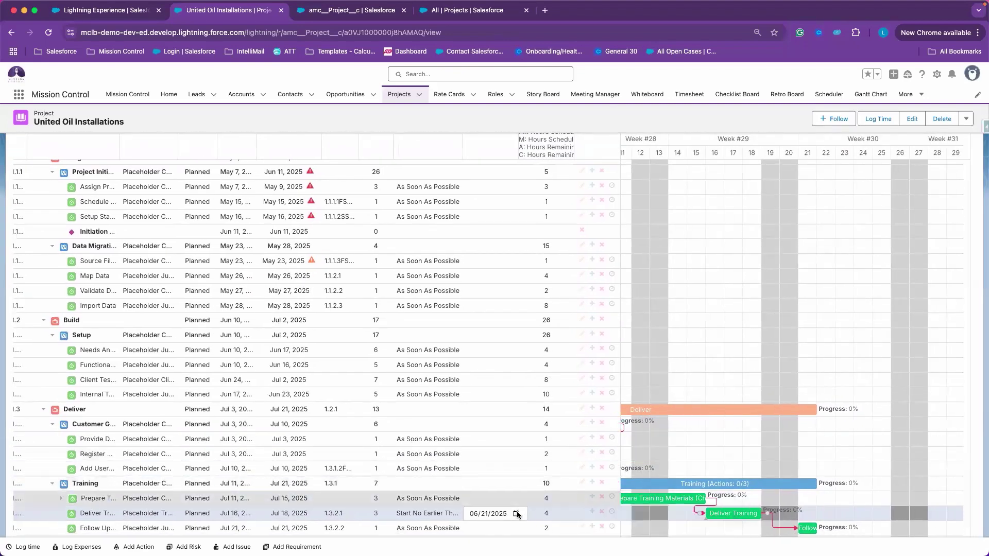
click(515, 514)
click(552, 388)
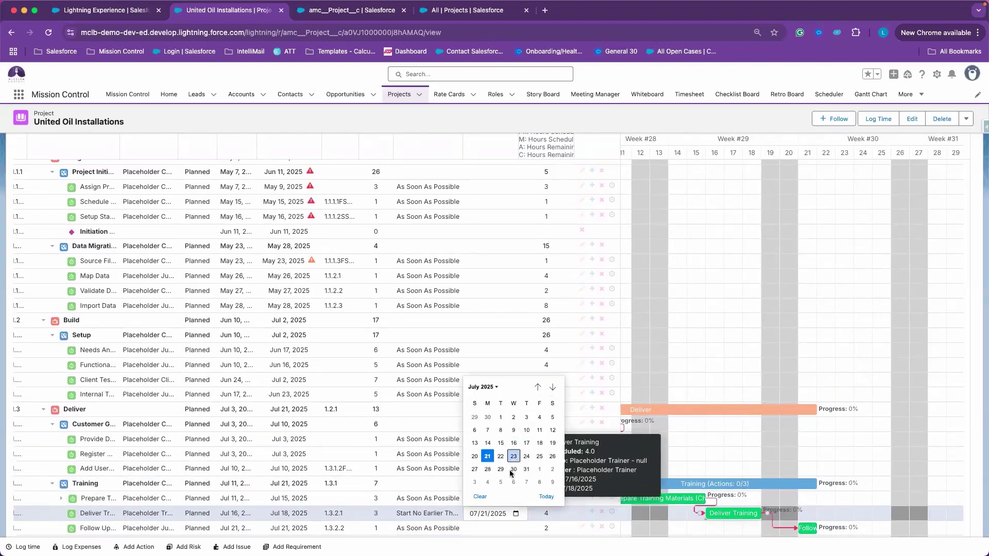
click(488, 443)
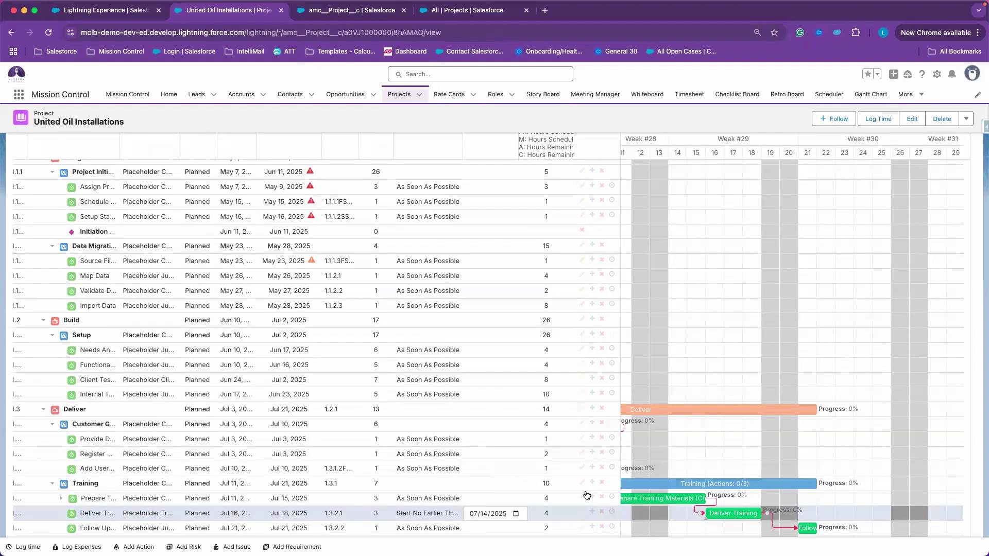
scroll(496, 496, down, 1)
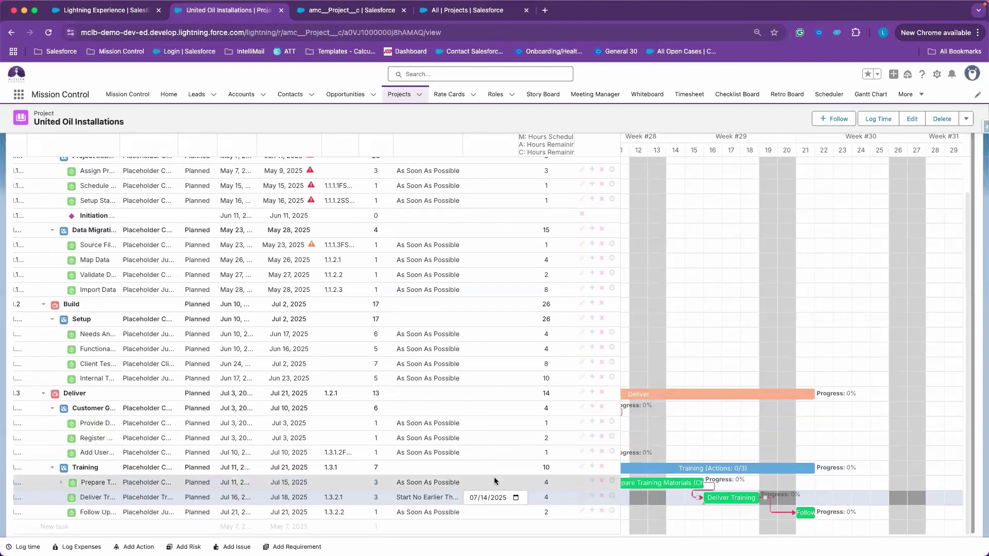
click(494, 482)
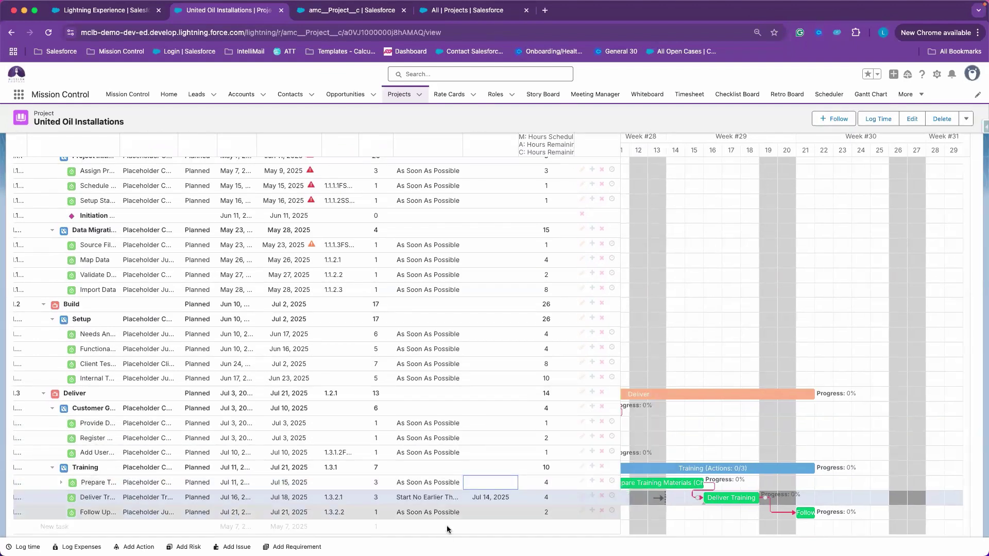
click(482, 497)
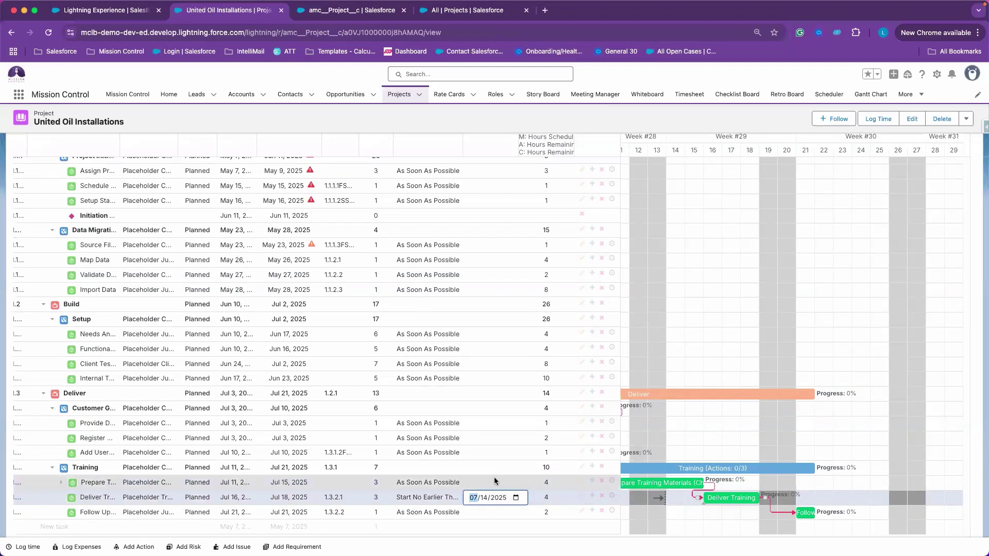
click(494, 482)
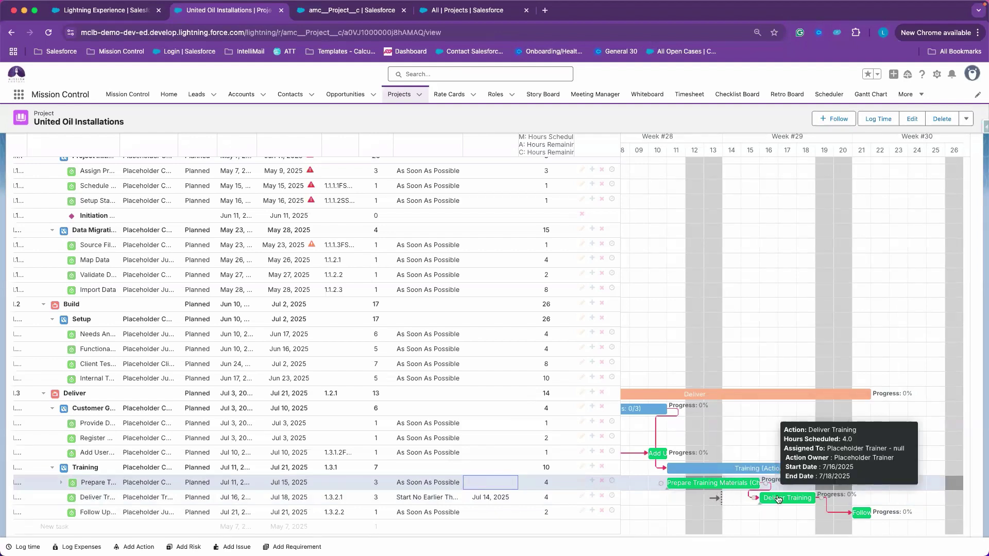
- Try to move the Deliver Training action to other dates on the Gantt timeline
drag(799, 497, 847, 498)
drag(764, 518, 722, 500)
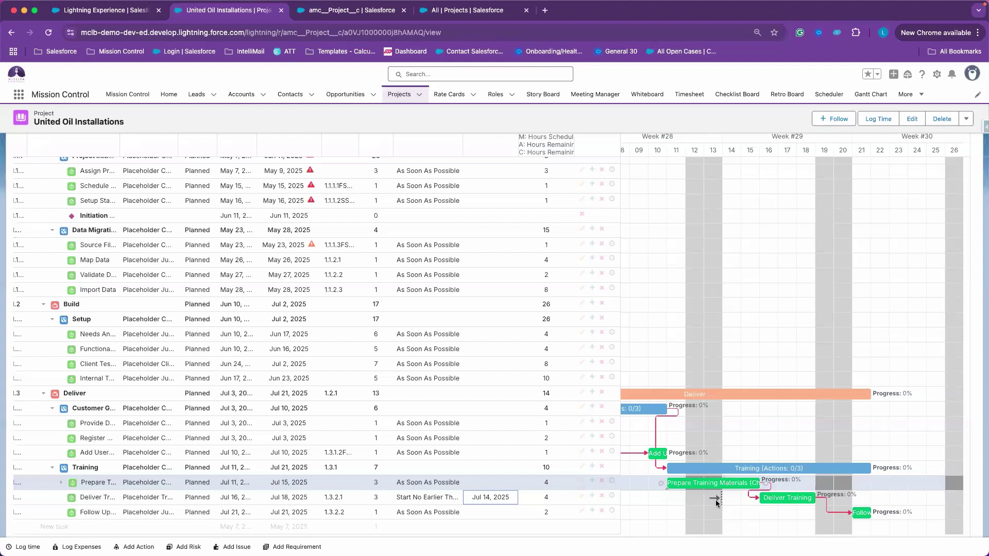
drag(772, 503, 900, 512)
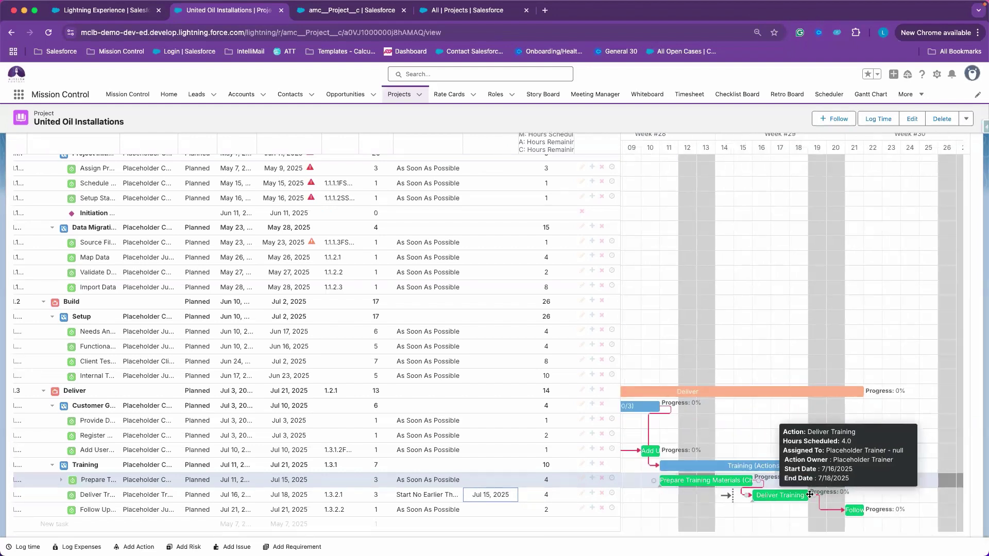
drag(776, 501, 766, 503)
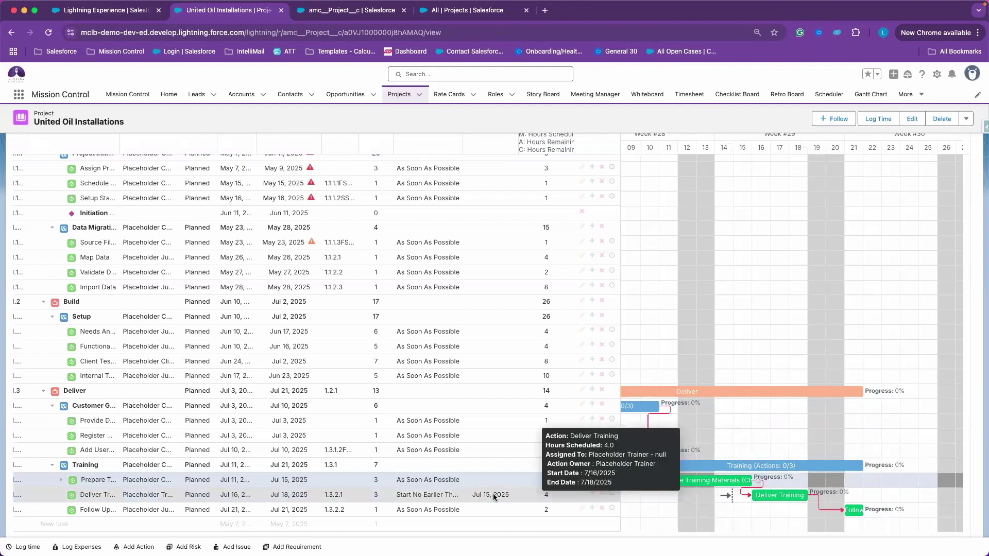
- Set Deliver Training's constraint date back to July 14, 2025 and save the Gantt chart
click(489, 469)
click(489, 493)
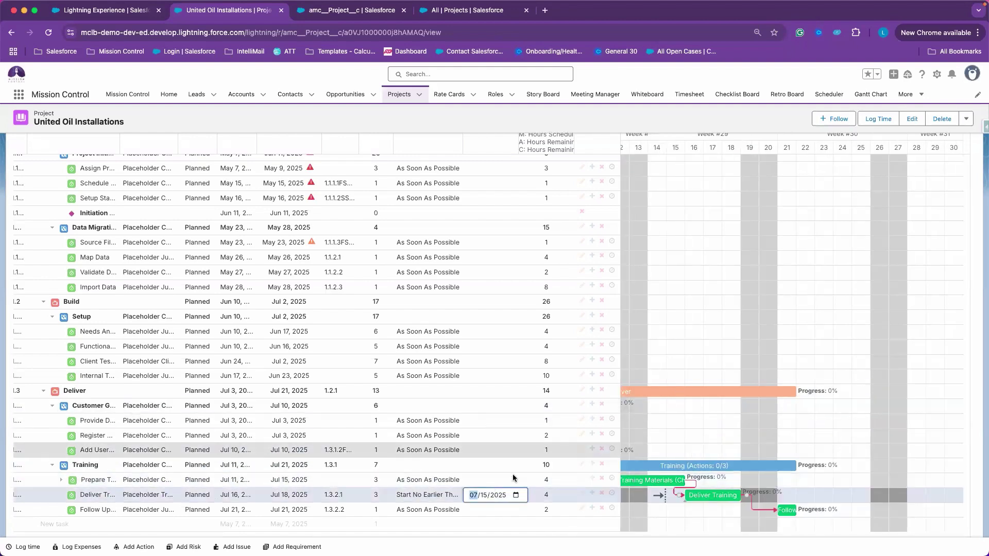
click(516, 495)
click(487, 424)
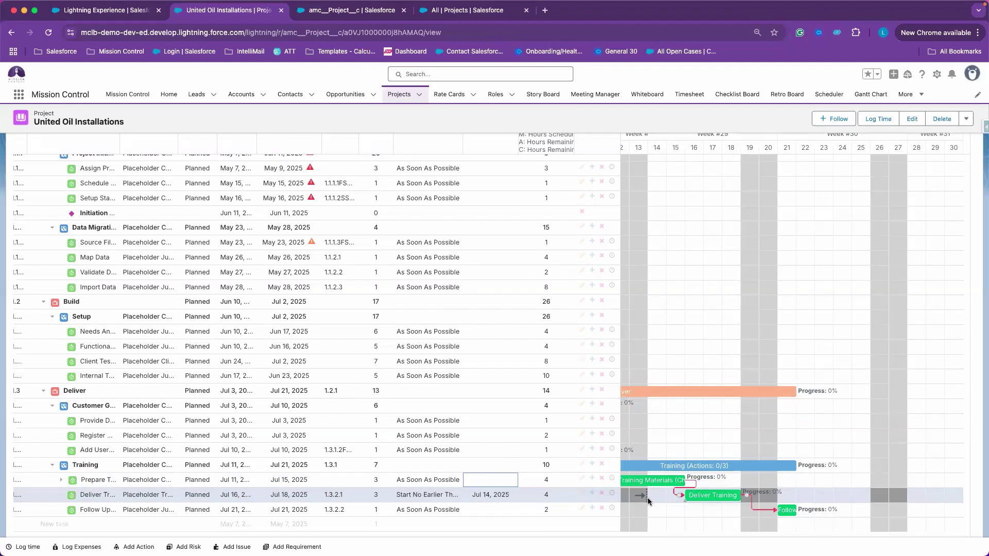
click(484, 479)
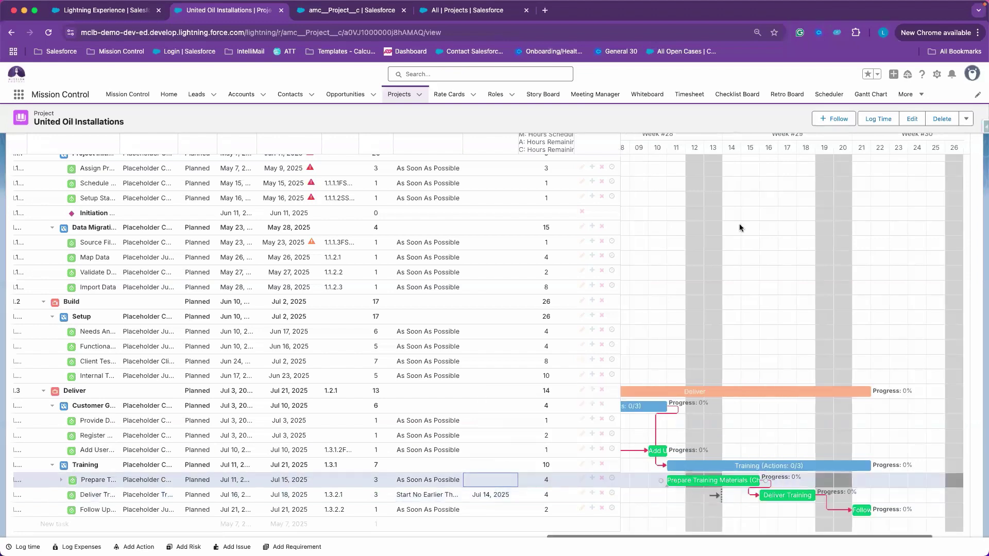
click(720, 170)
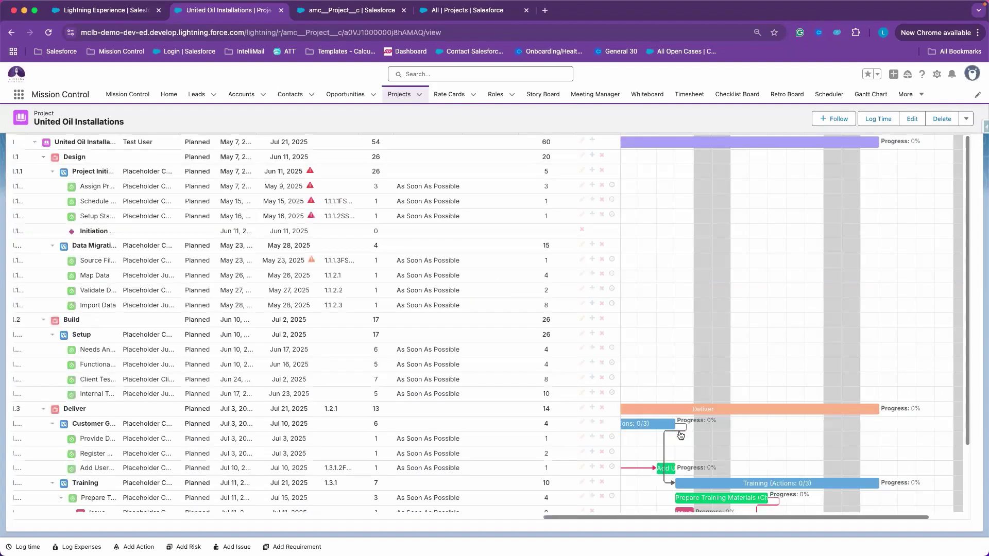
- Delete the finish-to-start dependency between the Customer Go Live and Training milestones
scroll(708, 465, down, 2)
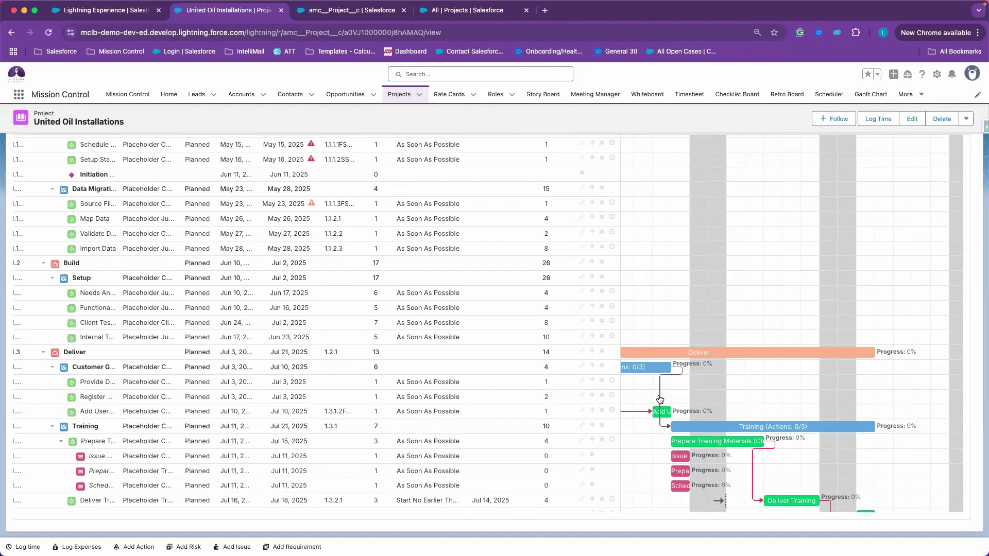
click(660, 401)
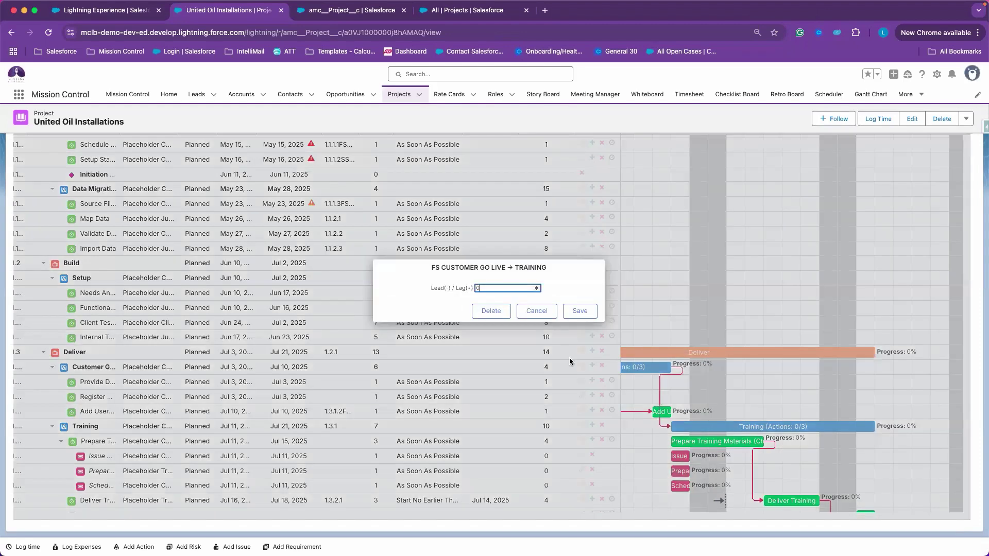
click(491, 312)
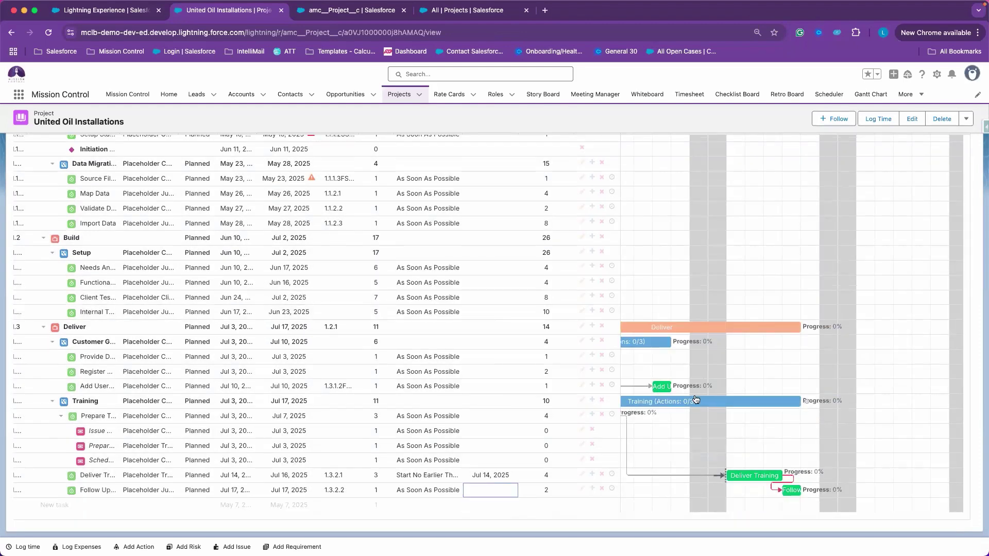
- Try to move the Prepare Training Materials action about a week later on the Gantt timeline
scroll(661, 359, left, 5)
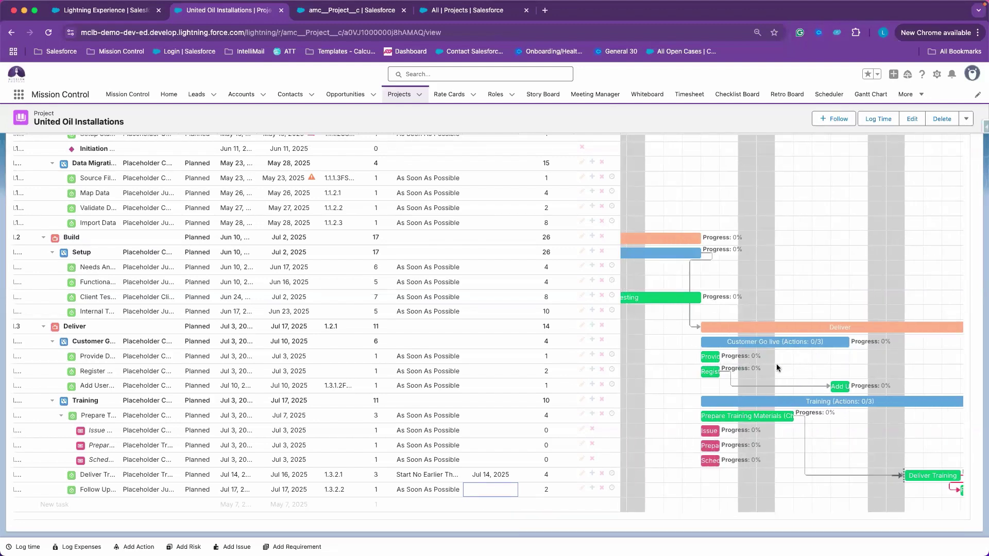
scroll(770, 372, right, 1)
scroll(747, 372, right, 1)
mouse_move(720, 418)
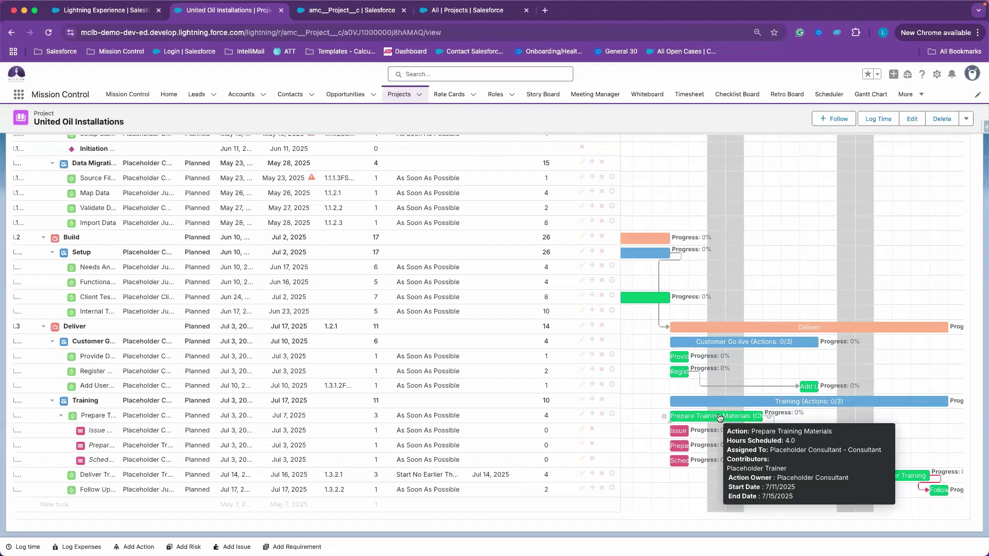
drag(720, 418, 854, 416)
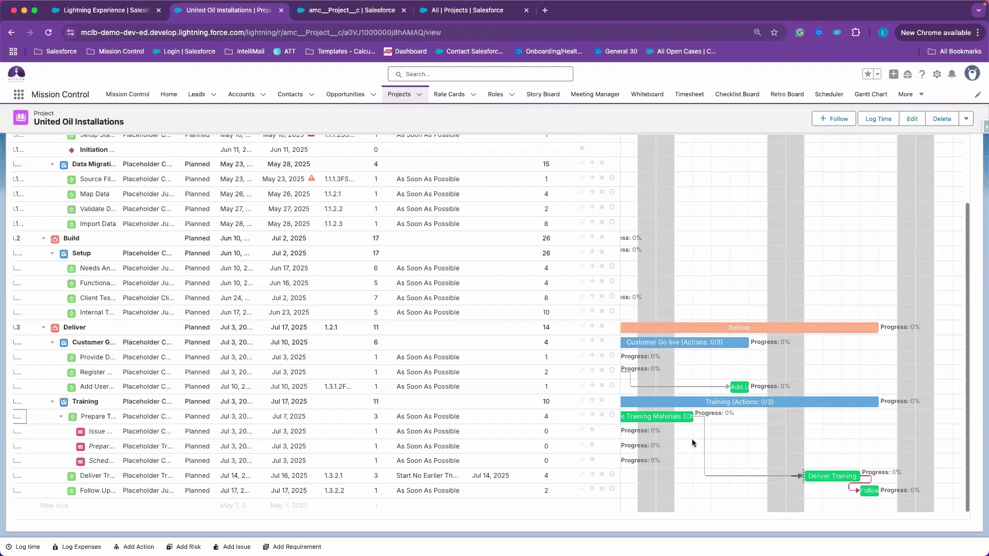
- Change the Deliver Training action's constraint type to Start No Later Than, keeping its constraint date
scroll(691, 438, left, 3)
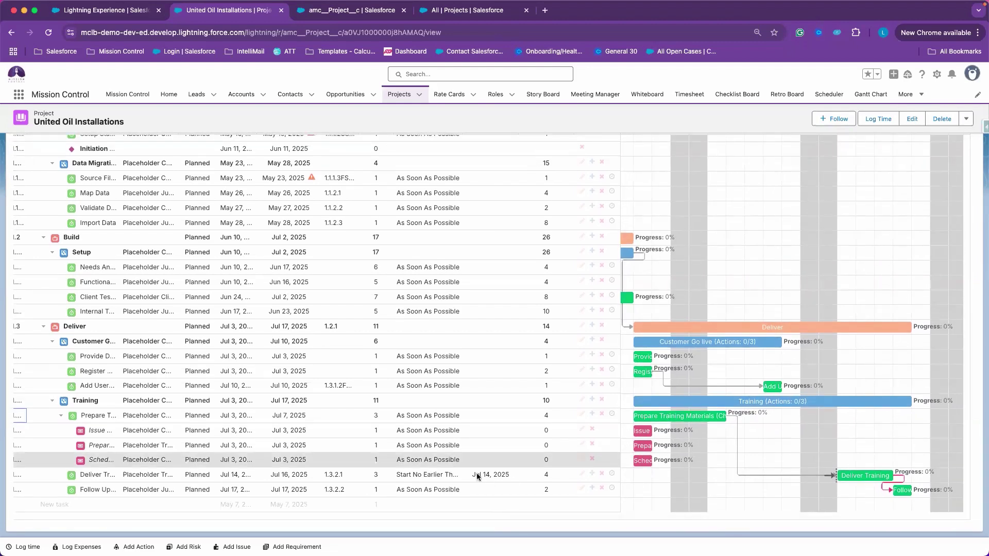
mouse_move(444, 477)
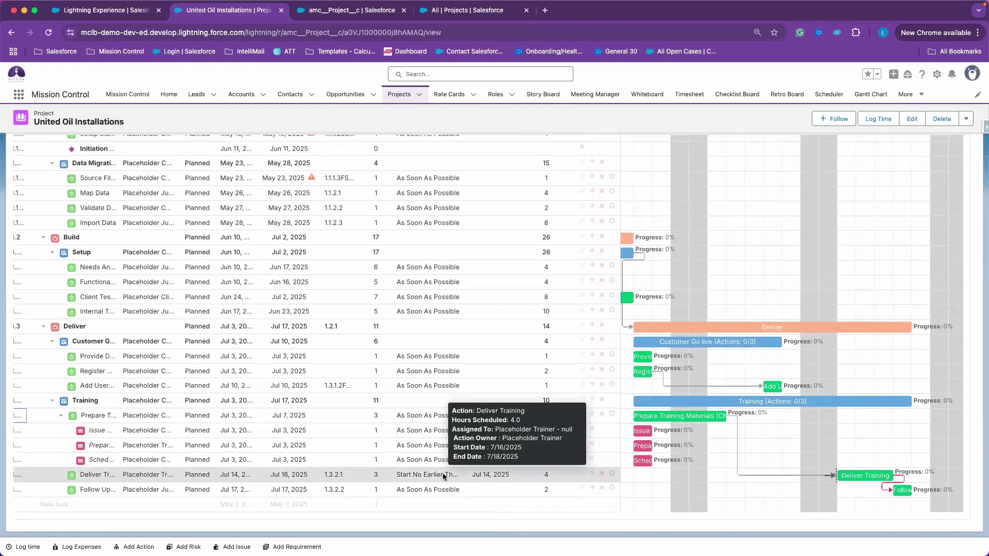
click(443, 477)
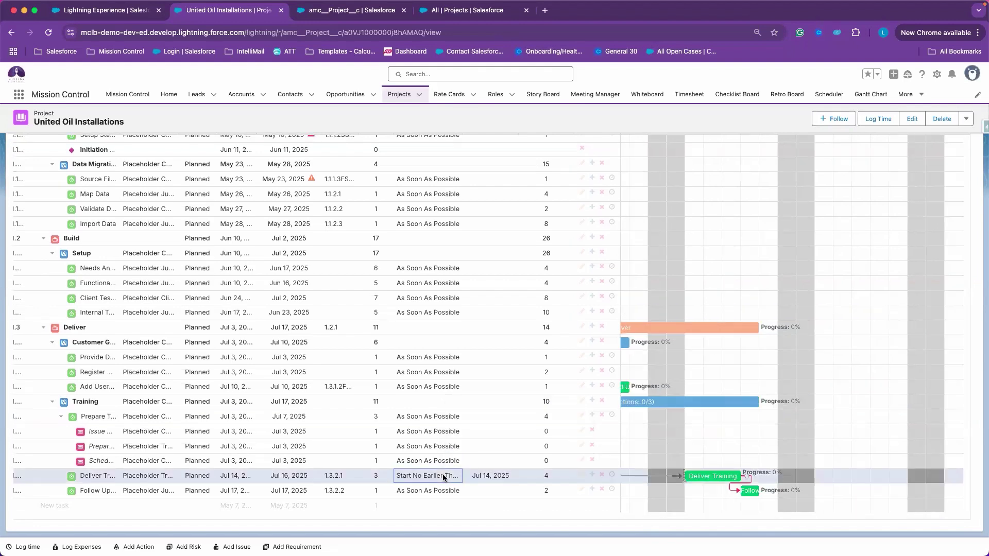
click(457, 477)
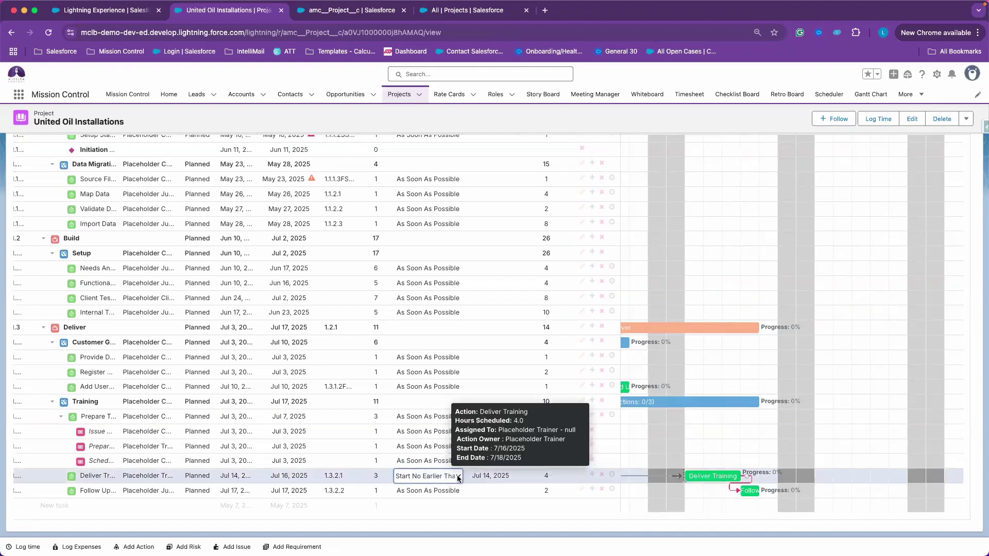
click(457, 476)
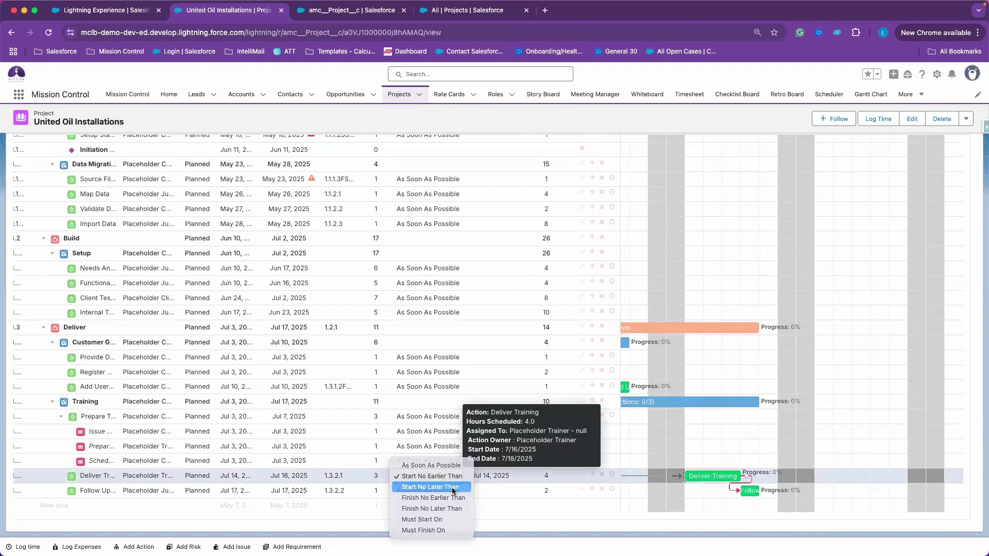
click(453, 487)
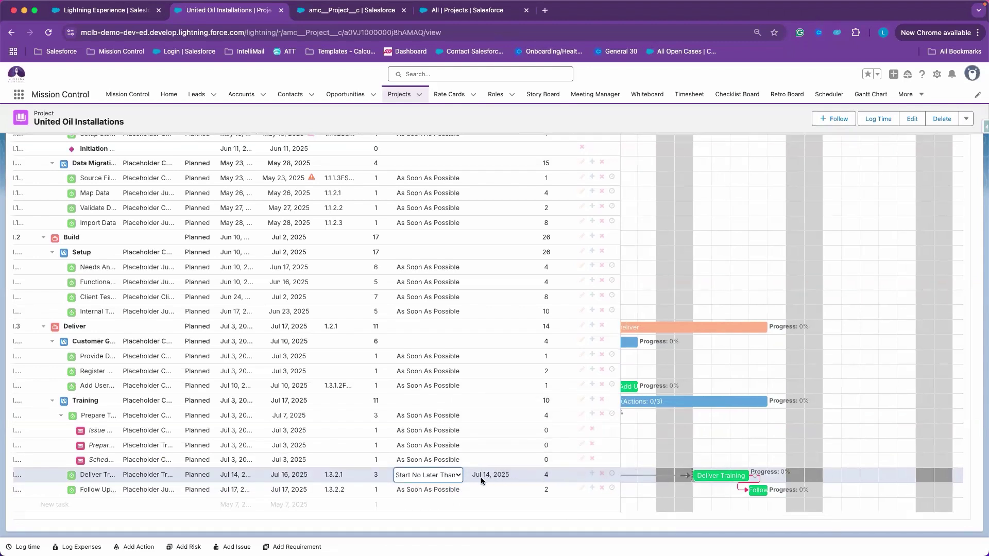
click(496, 479)
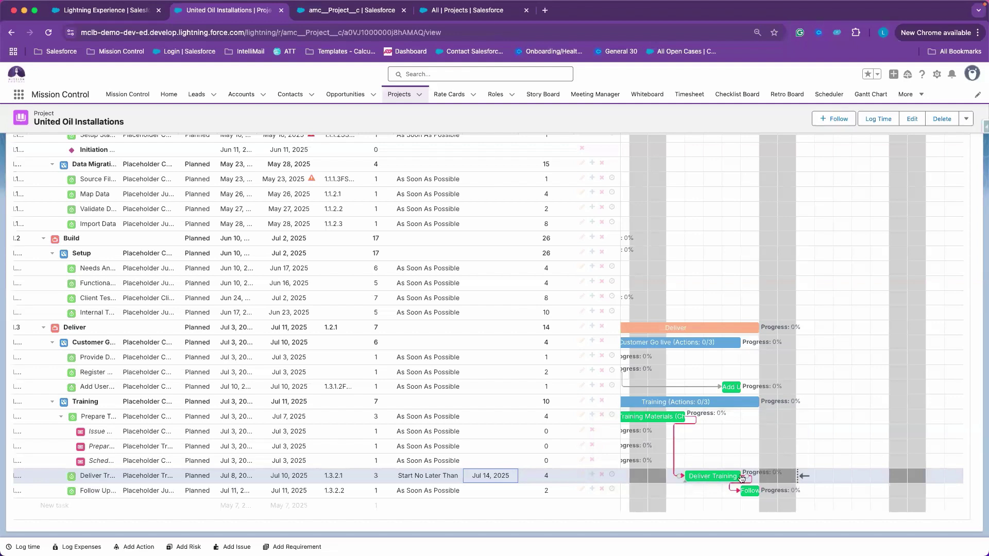
- Set a lag of 3 on the finish-to-start dependency from Deliver Training to Follow Up Support and save the Gantt chart
drag(706, 476, 687, 421)
mouse_move(680, 477)
drag(699, 472, 722, 476)
double_click(745, 481)
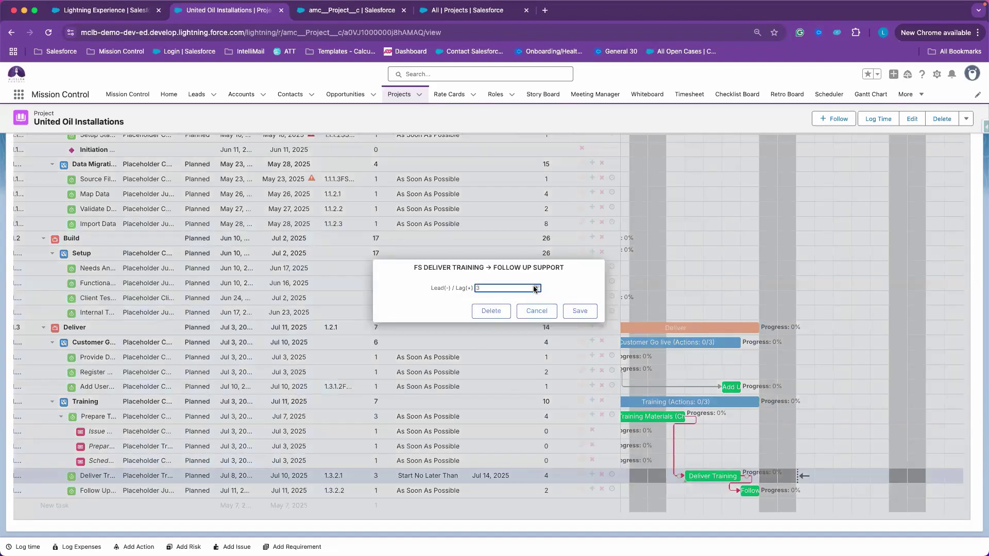
text(3)
click(581, 314)
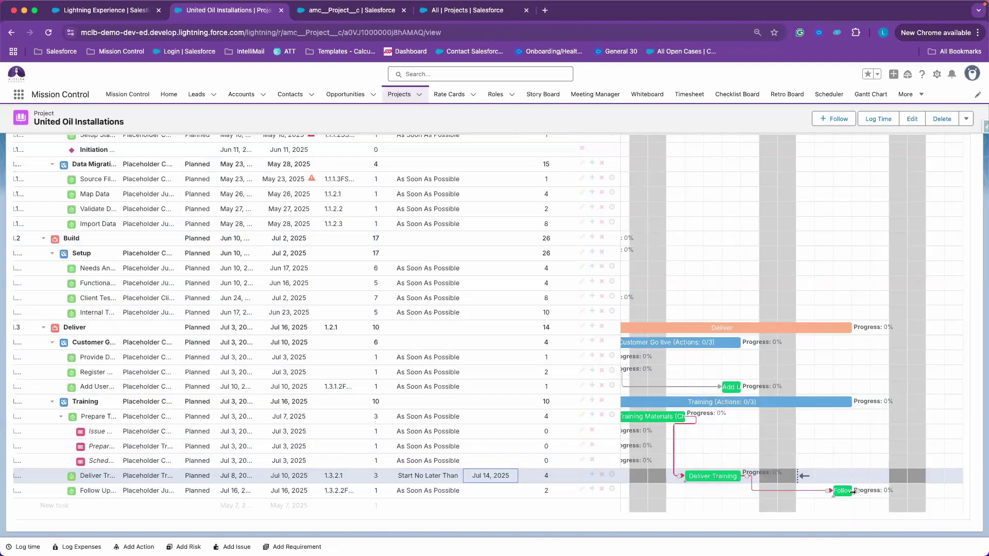
scroll(697, 187, up, 3)
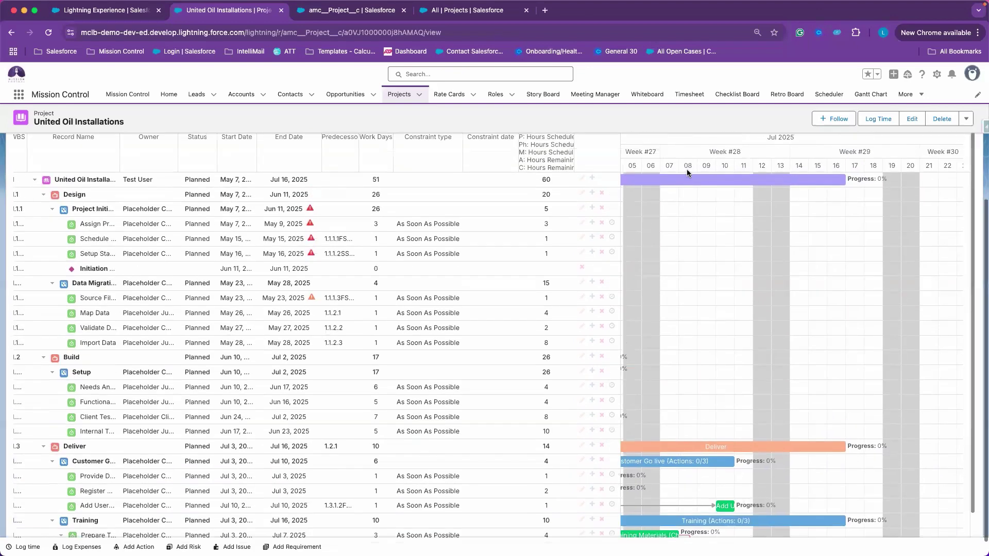
scroll(687, 169, up, 2)
click(726, 143)
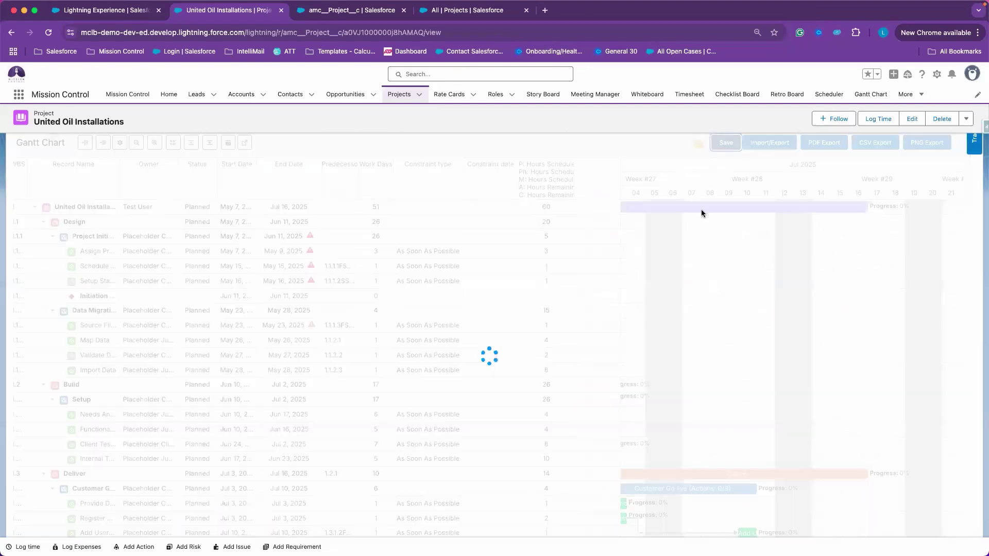
- Change the Deliver Training action's constraint type to Finish No Earlier Than, keeping its constraint date, and save the Gantt chart
scroll(700, 209, down, 2)
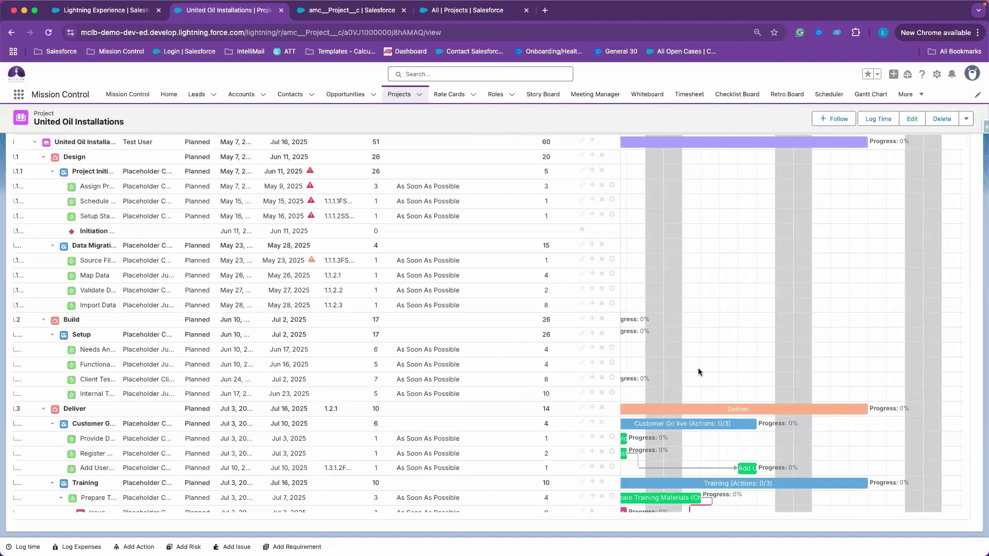
scroll(699, 372, down, 2)
scroll(698, 370, down, 2)
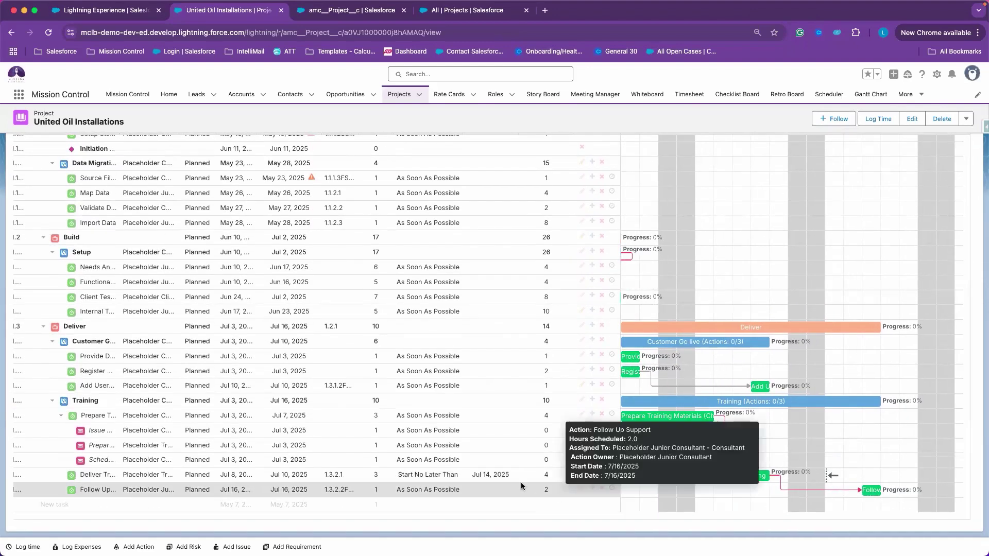
click(452, 475)
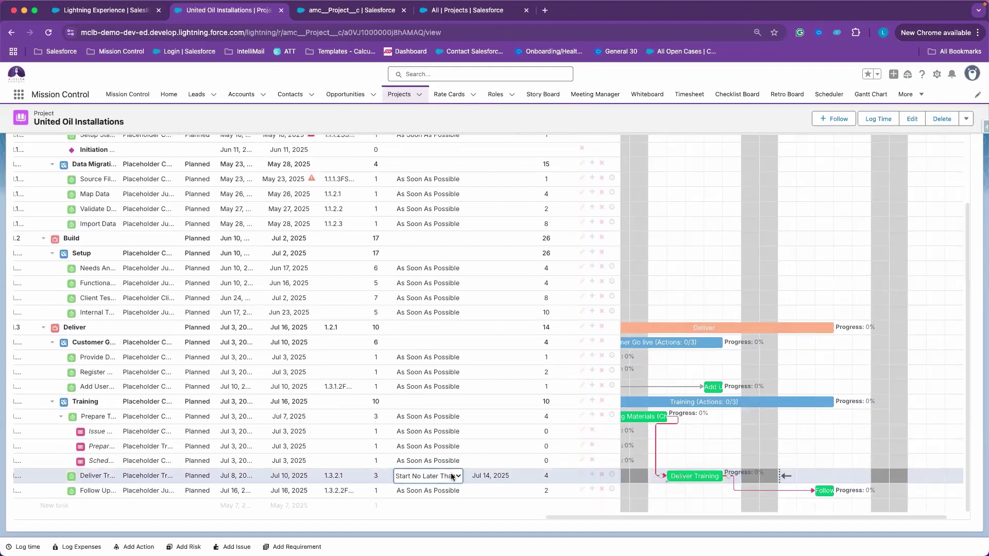
click(452, 475)
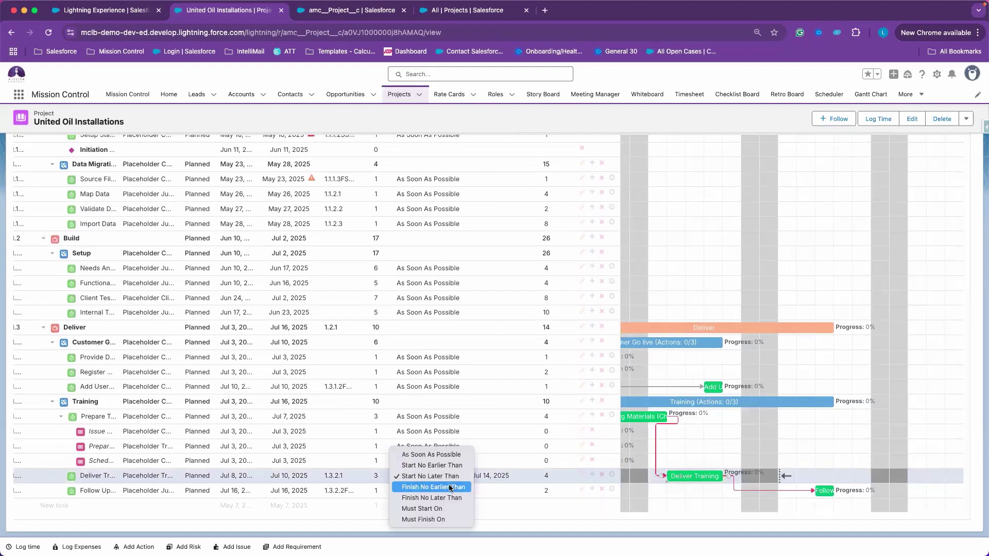
click(449, 486)
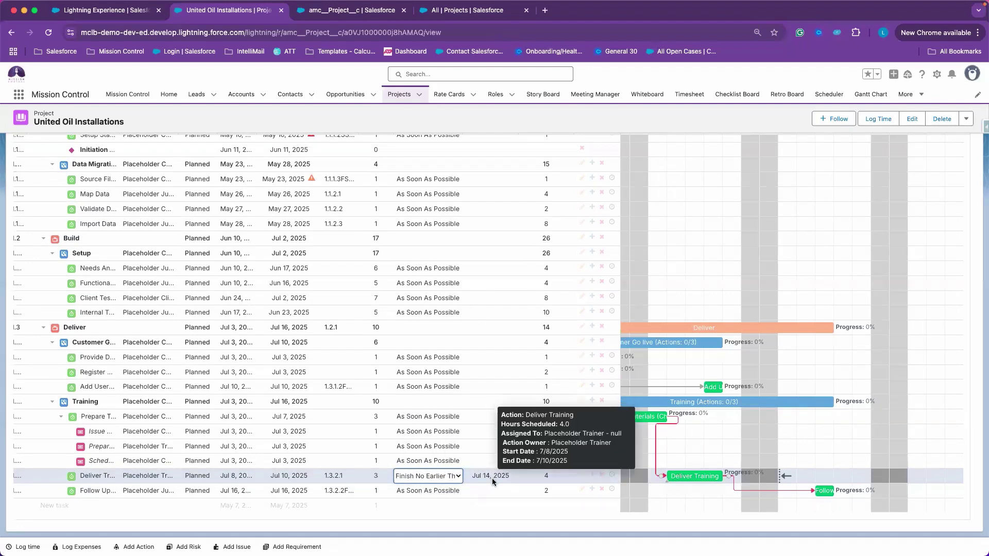
scroll(590, 320, up, 1)
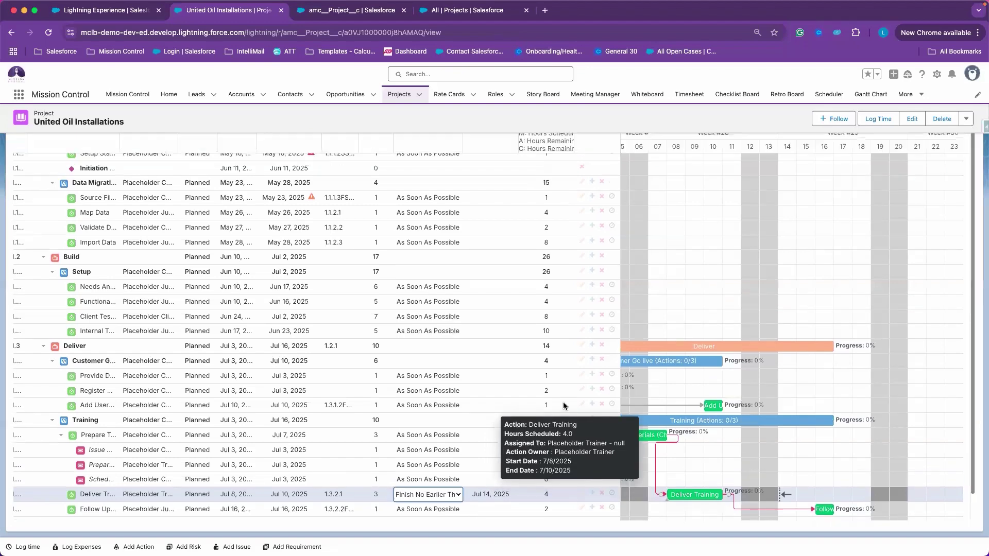
scroll(590, 320, up, 5)
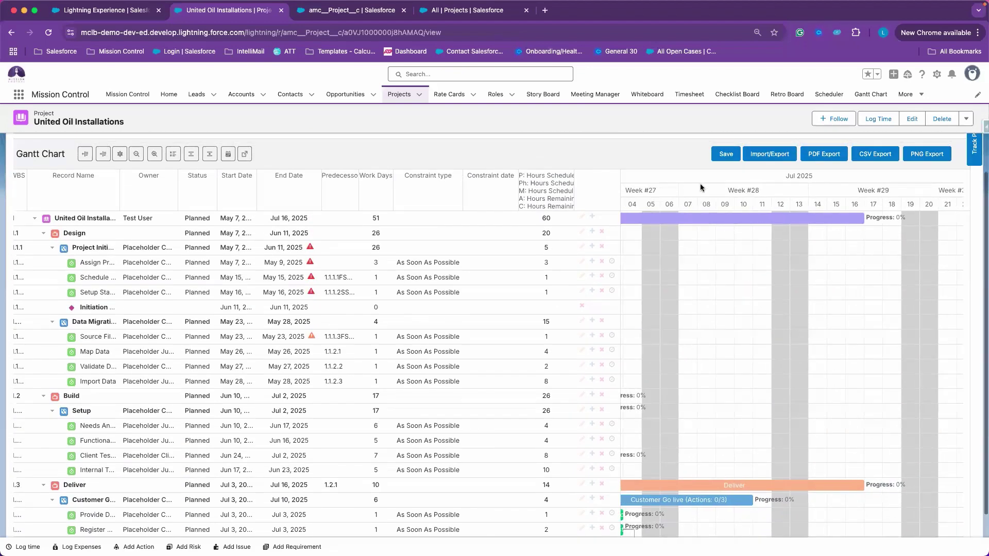
click(730, 154)
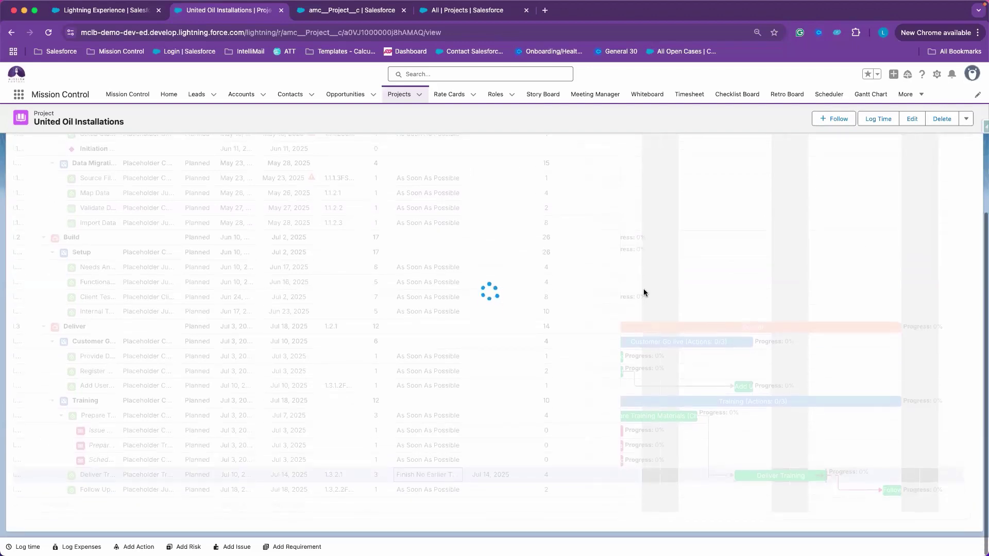
- Move the Deliver Training action on the Gantt timeline to finish on July 16, 2025, and return it to July 14
scroll(650, 337, down, 3)
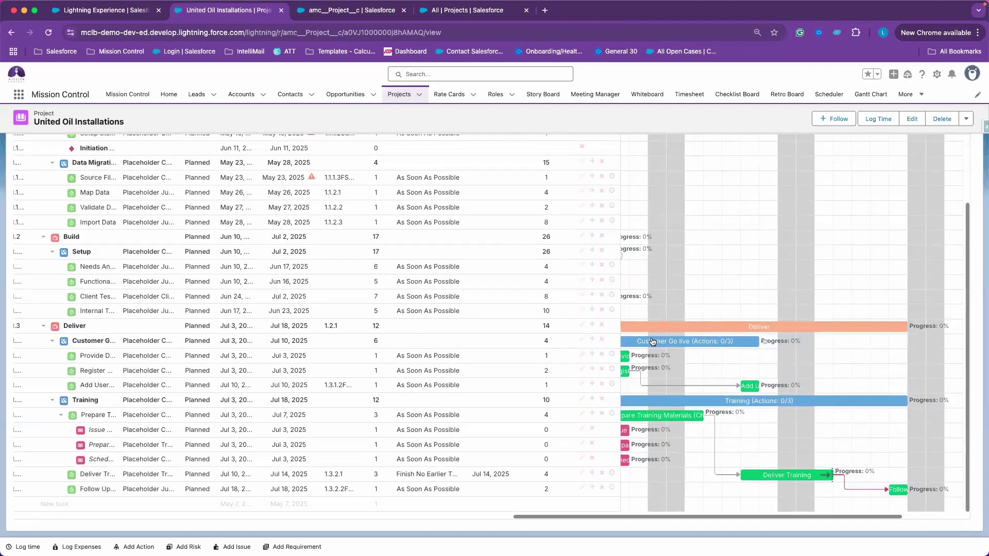
mouse_move(843, 476)
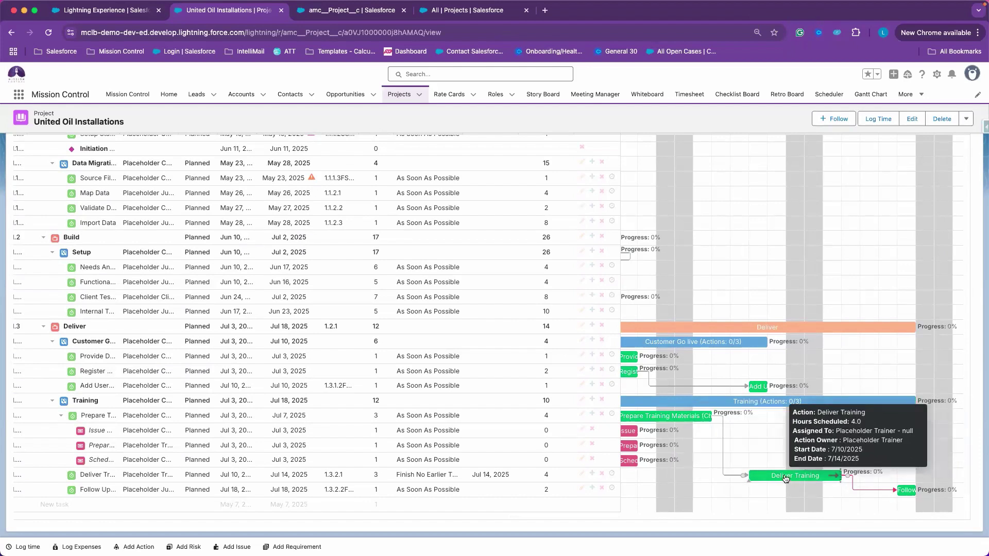
drag(788, 477, 852, 475)
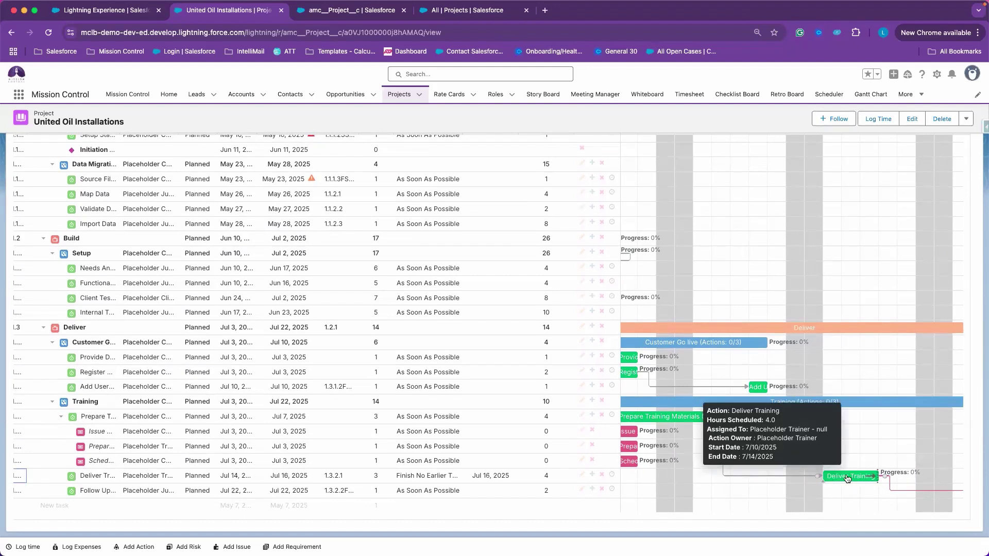
drag(832, 476, 795, 478)
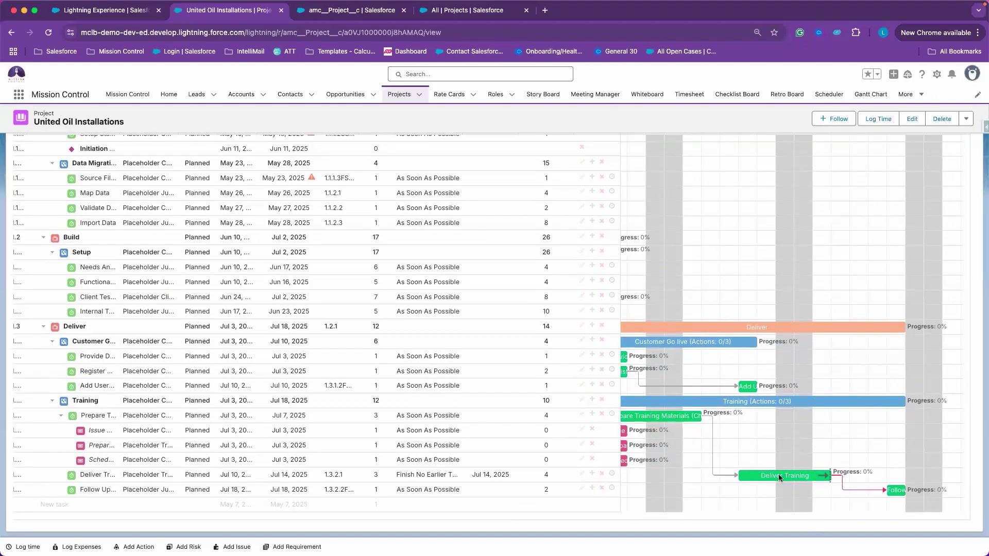
- Move the Deliver Training action on the Gantt timeline so that it finishes on July 15, 2025
mouse_move(799, 479)
mouse_move(799, 480)
mouse_down()
mouse_move(737, 480)
mouse_move(784, 477)
mouse_up()
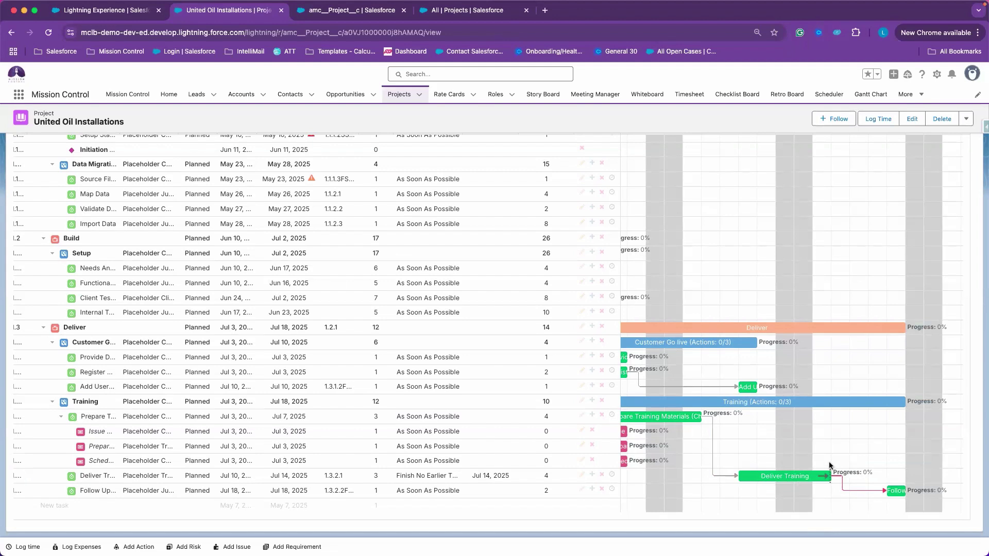
mouse_move(798, 481)
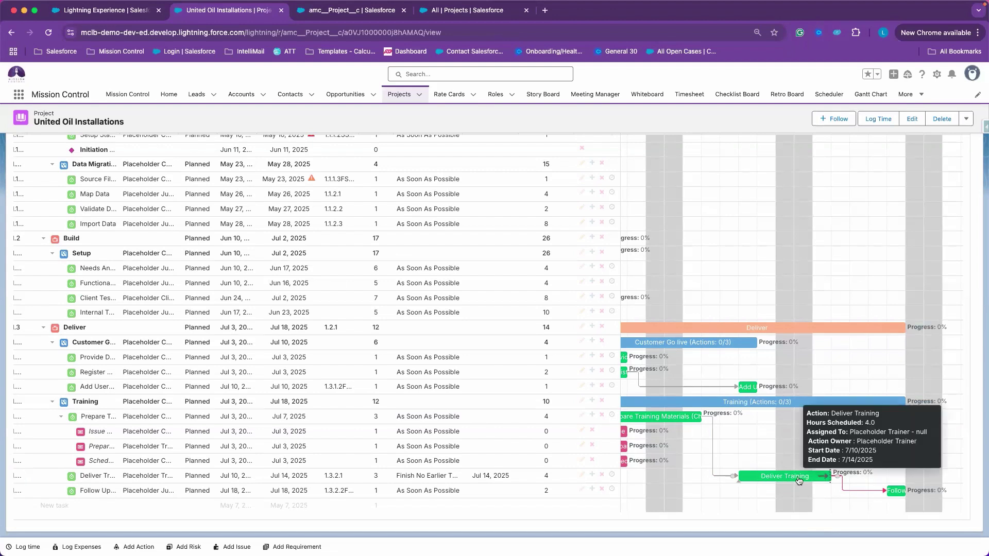
mouse_move(502, 475)
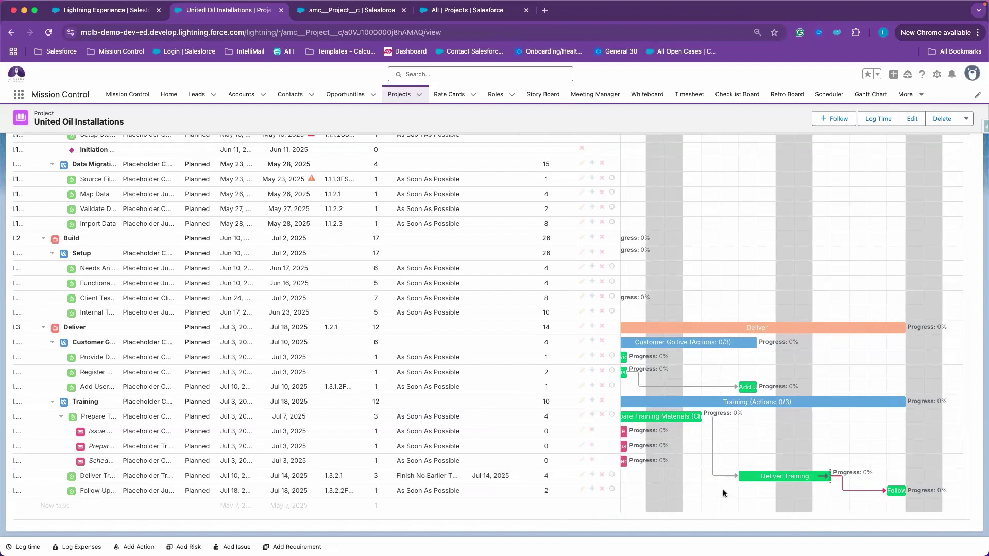
scroll(722, 489, left, 1)
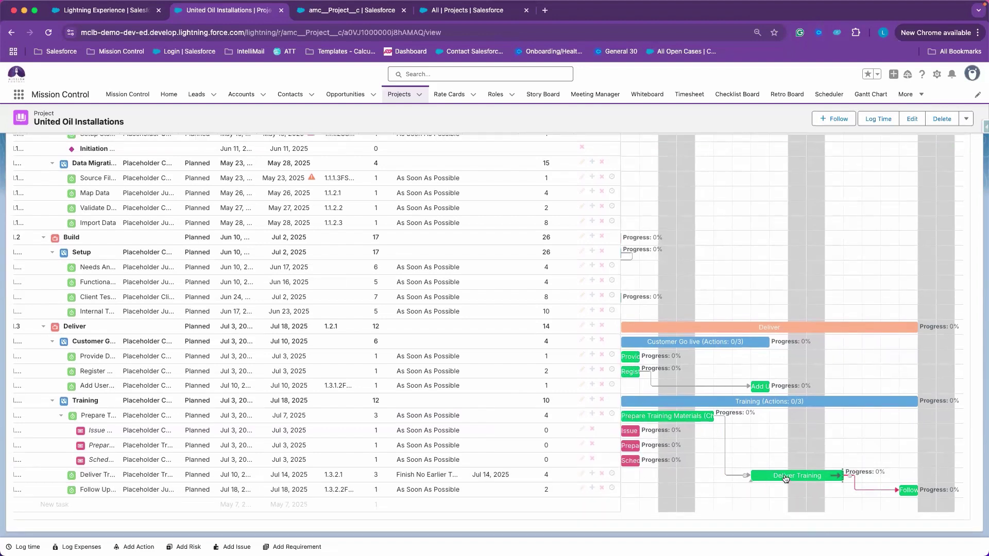
drag(785, 474, 748, 480)
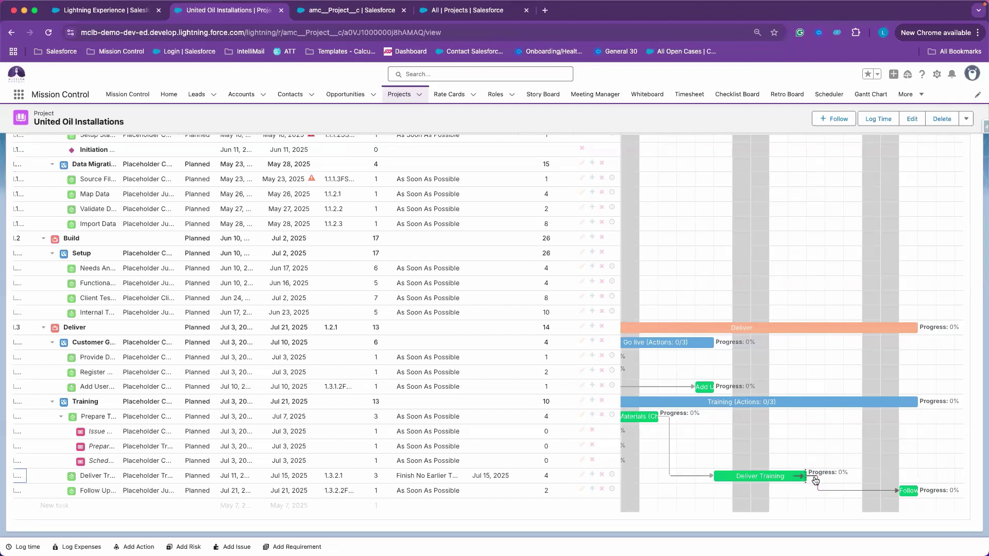
- Set Deliver Training's constraint type to Finish No Later Than with constraint date July 14, 2025, and save the Gantt chart
click(436, 477)
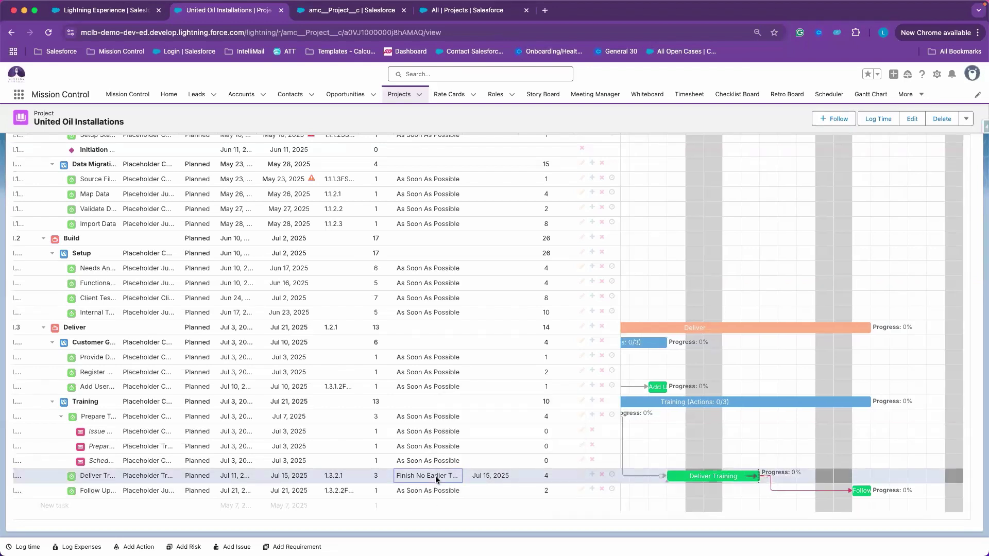
click(453, 476)
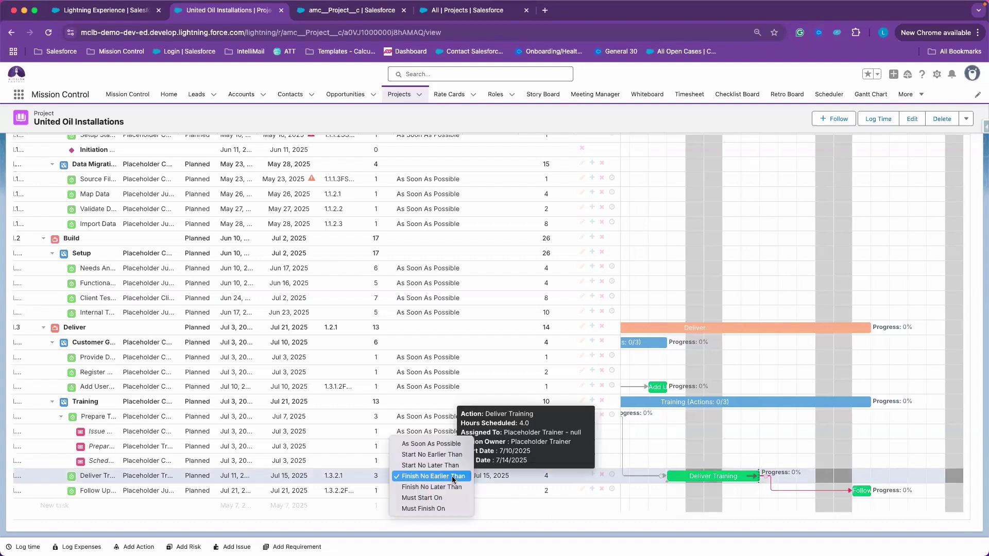
click(450, 488)
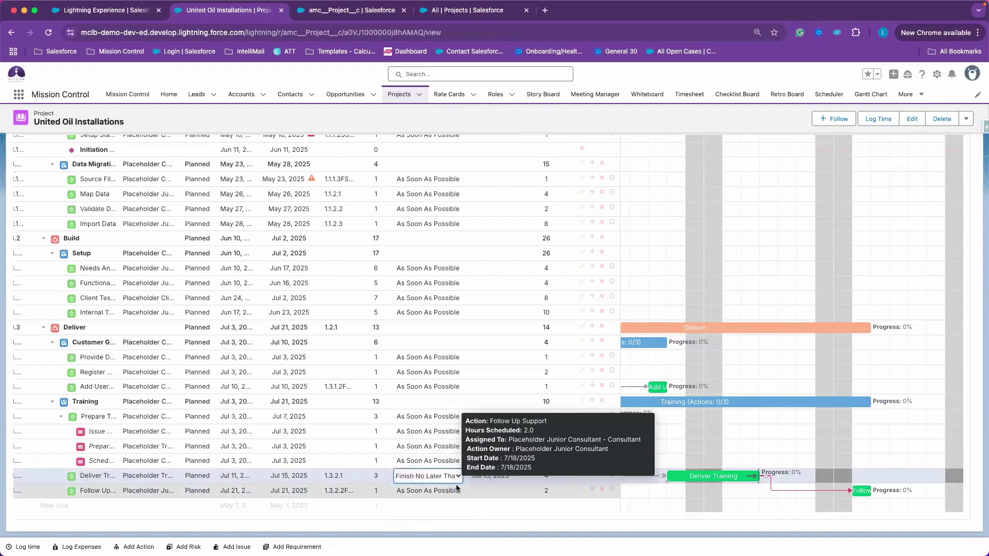
click(506, 476)
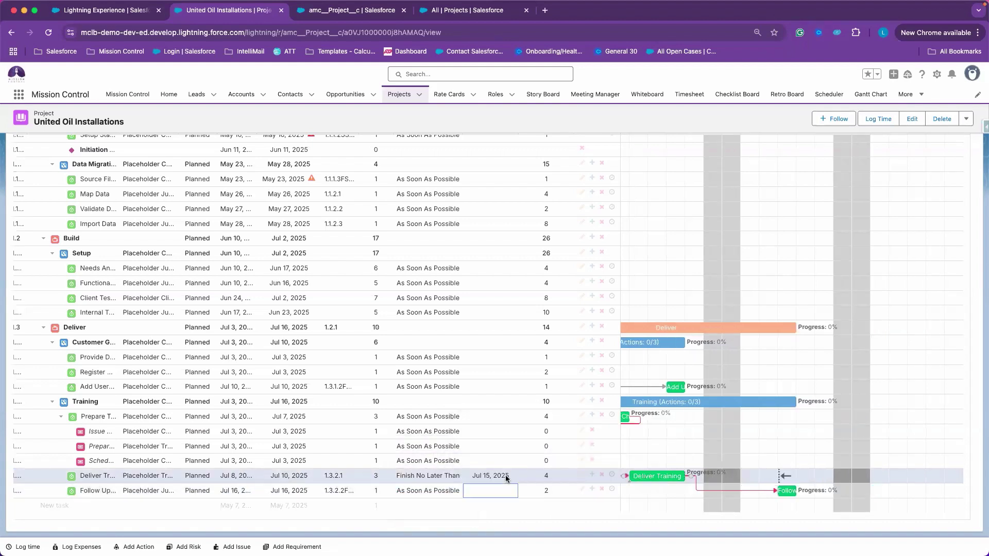
click(516, 476)
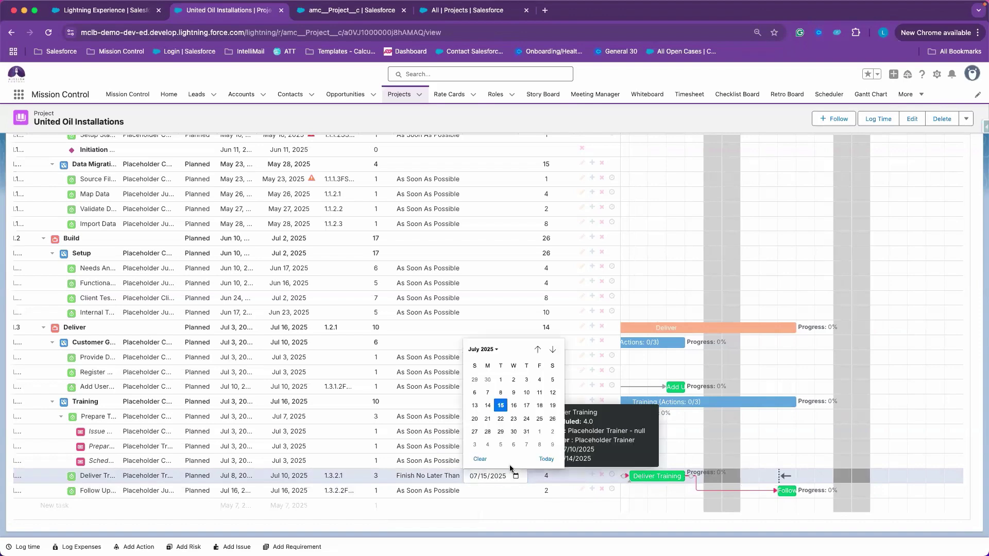
click(487, 406)
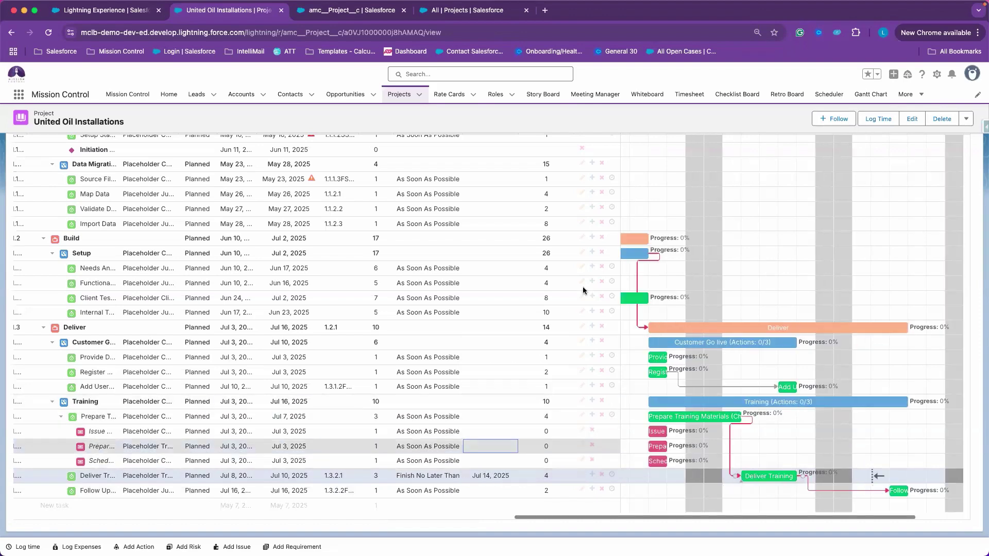
scroll(583, 286, up, 10)
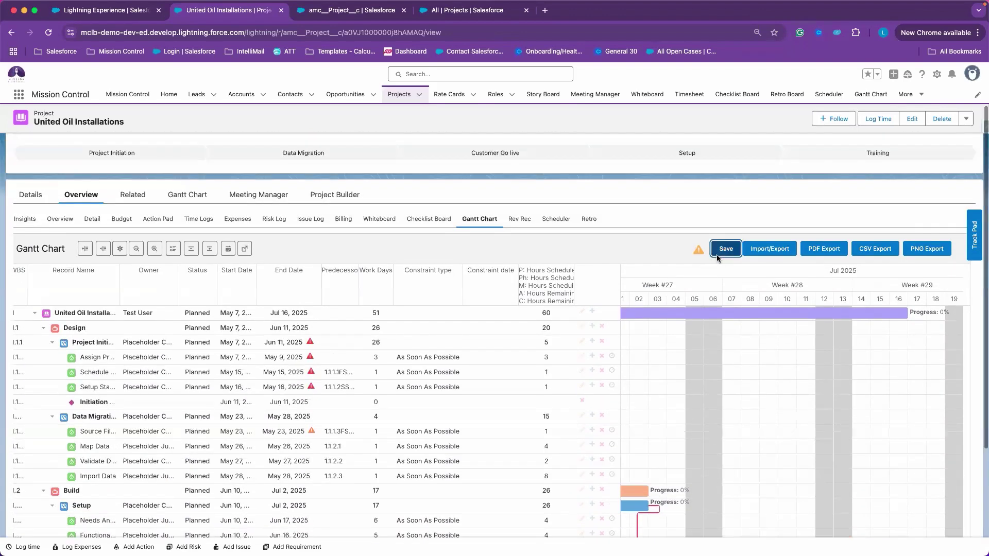
click(726, 249)
- Set a lag of 1 on the finish-to-start dependency from Prepare Training Materials to Deliver Training
scroll(631, 356, down, 5)
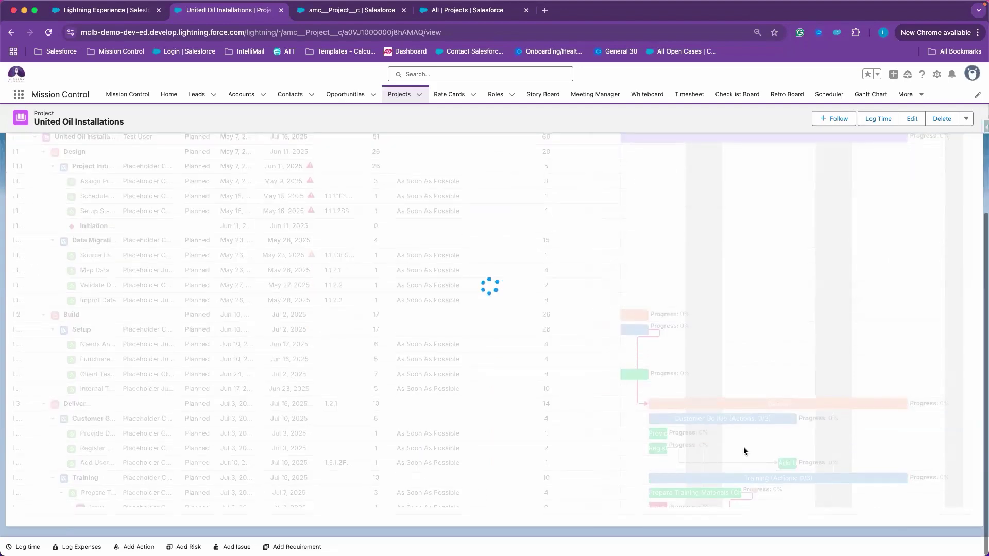
scroll(385, 510, down, 1)
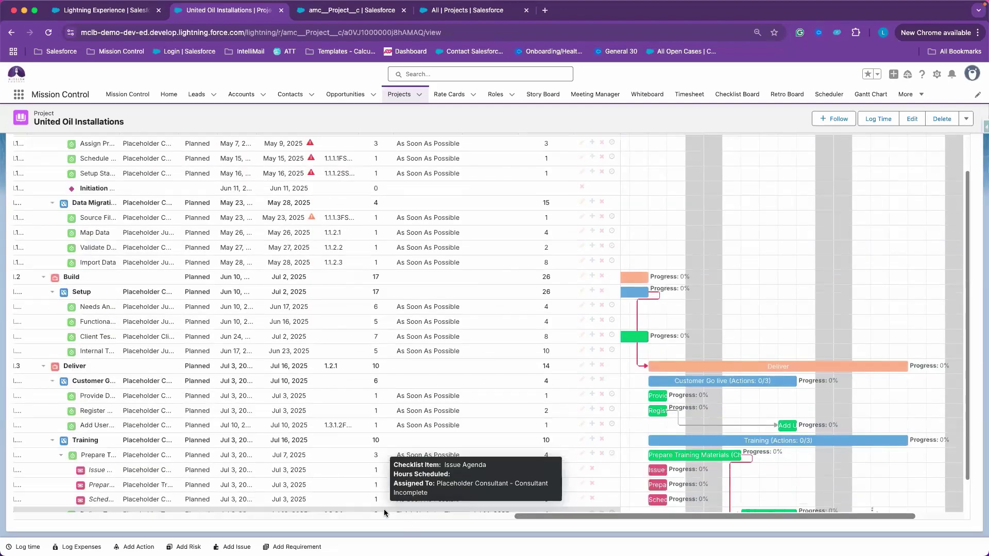
scroll(384, 509, down, 2)
click(382, 399)
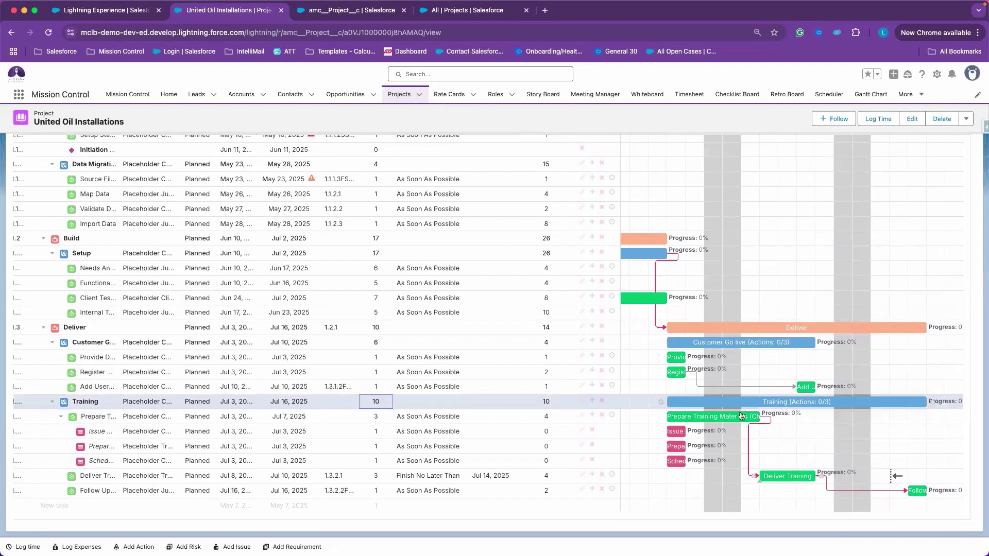
drag(708, 415, 745, 416)
double_click(748, 451)
click(536, 286)
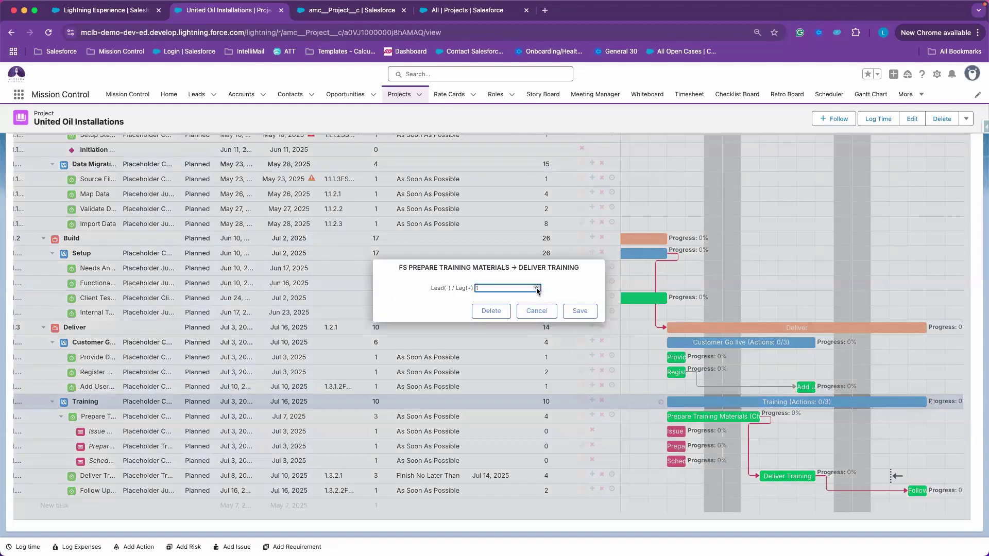
click(573, 312)
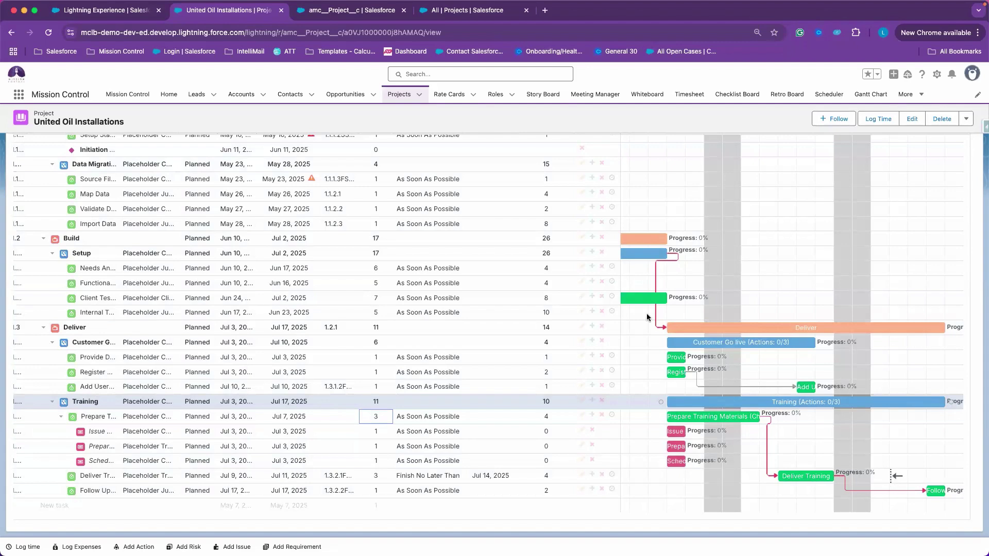
- Set Deliver Training's constraint type to Must Start On, keeping the July 14, 2025 constraint date
scroll(695, 281, up, 4)
scroll(695, 281, down, 3)
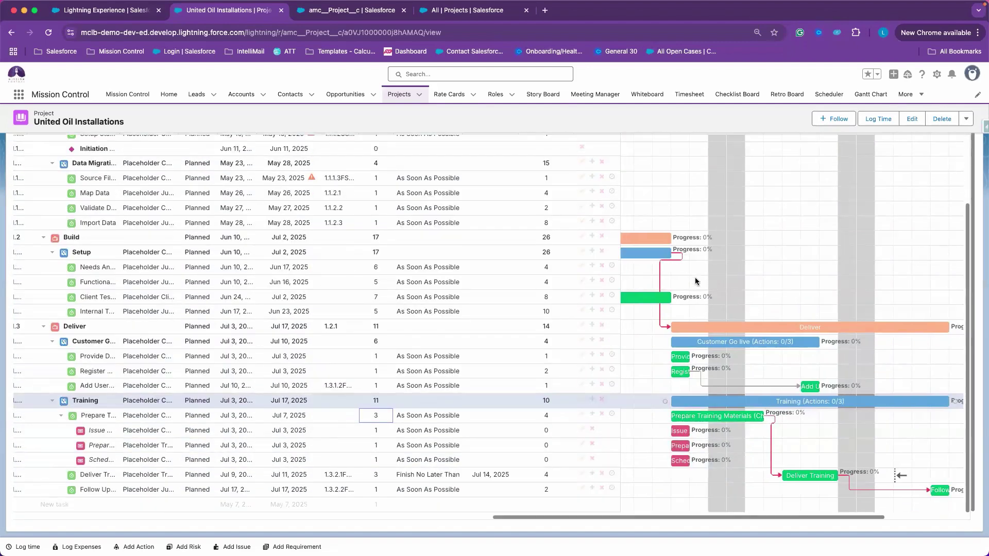
click(456, 475)
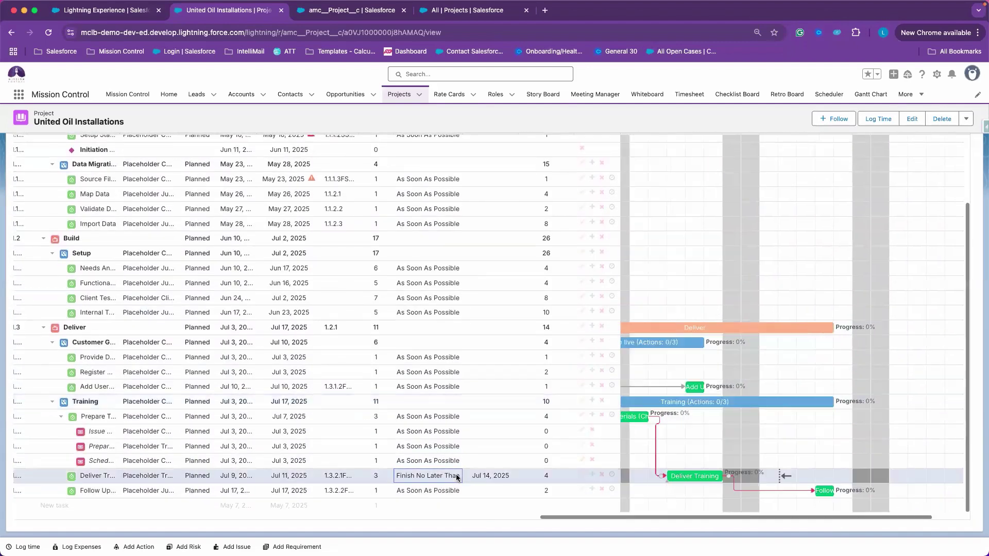
click(455, 475)
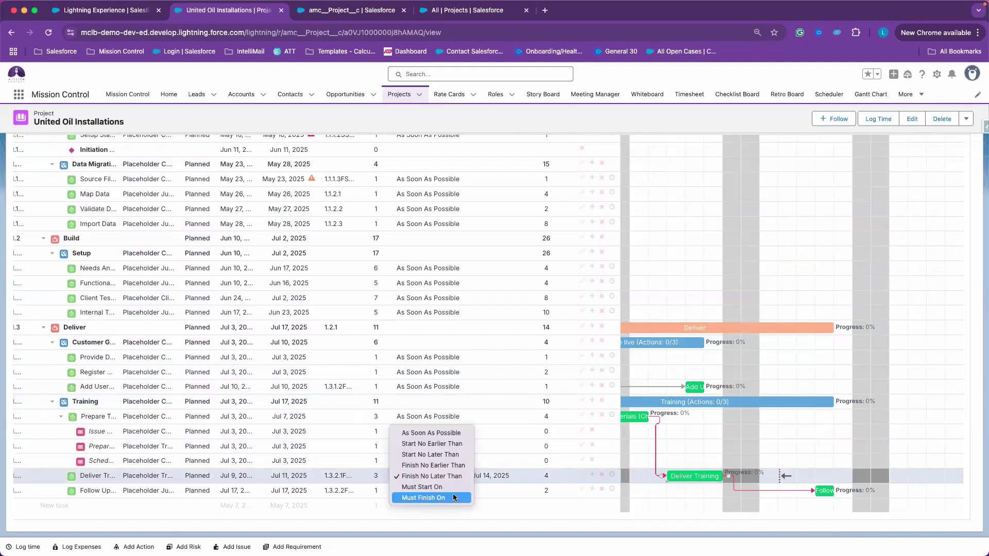
click(457, 486)
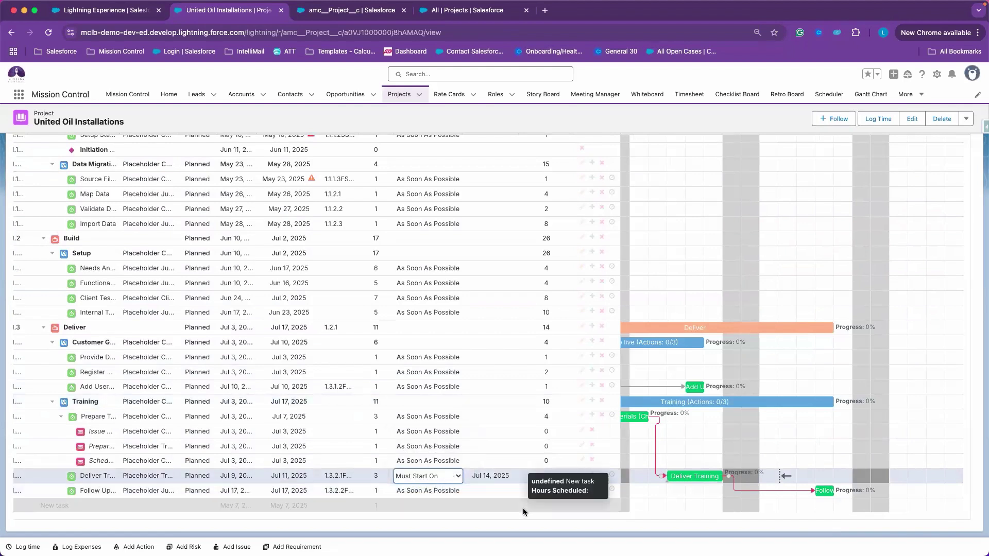
click(493, 479)
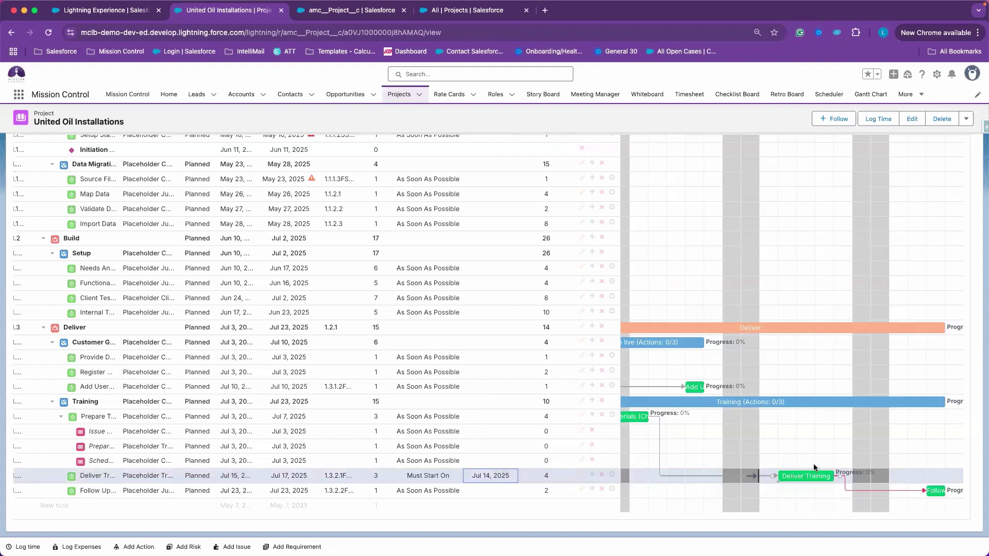
mouse_move(806, 479)
mouse_move(432, 480)
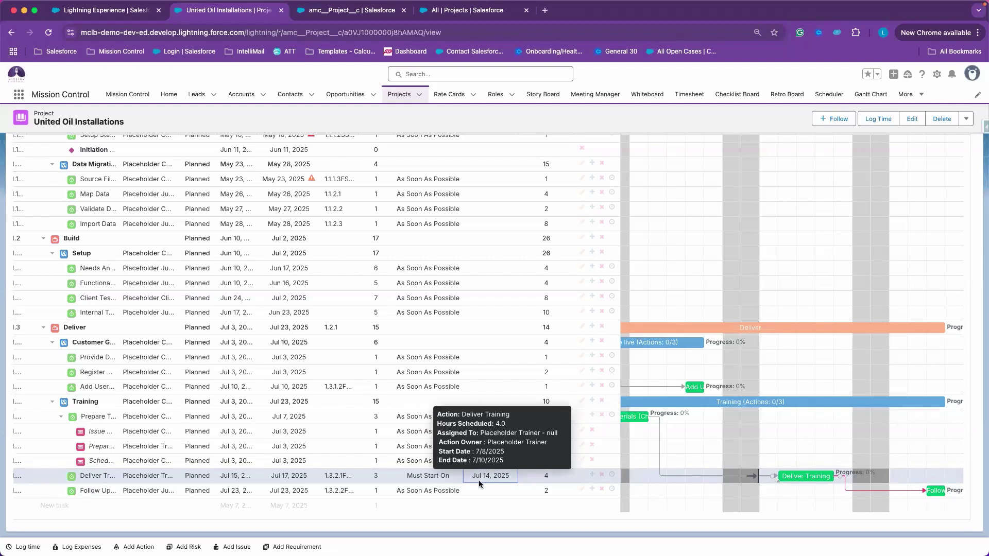
- Set Deliver Training's constraint type to Must Finish On
click(443, 475)
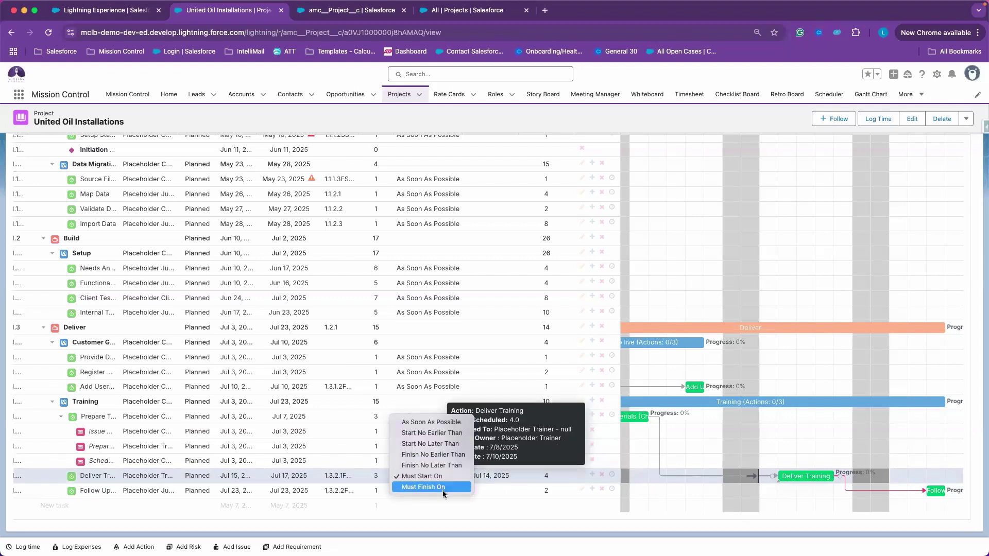
click(442, 488)
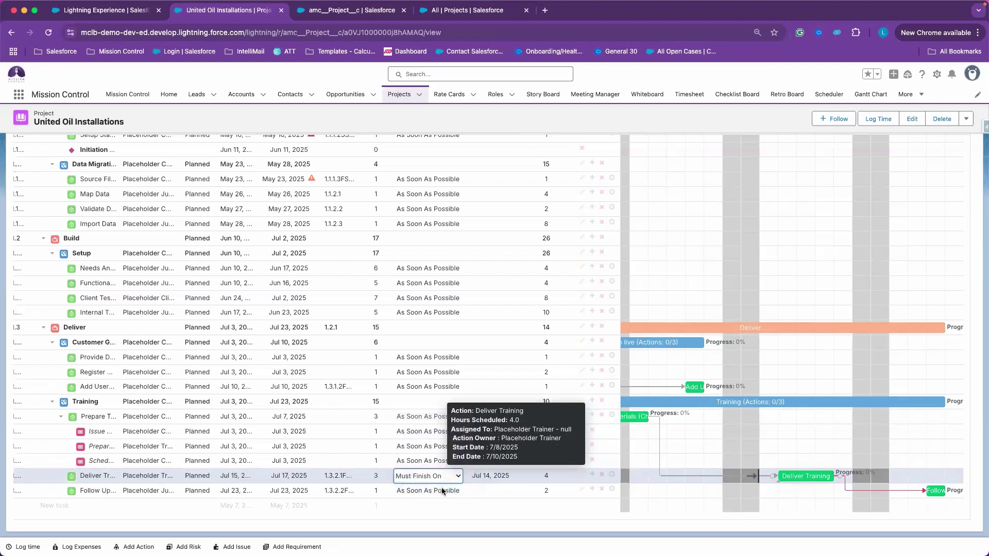
click(490, 492)
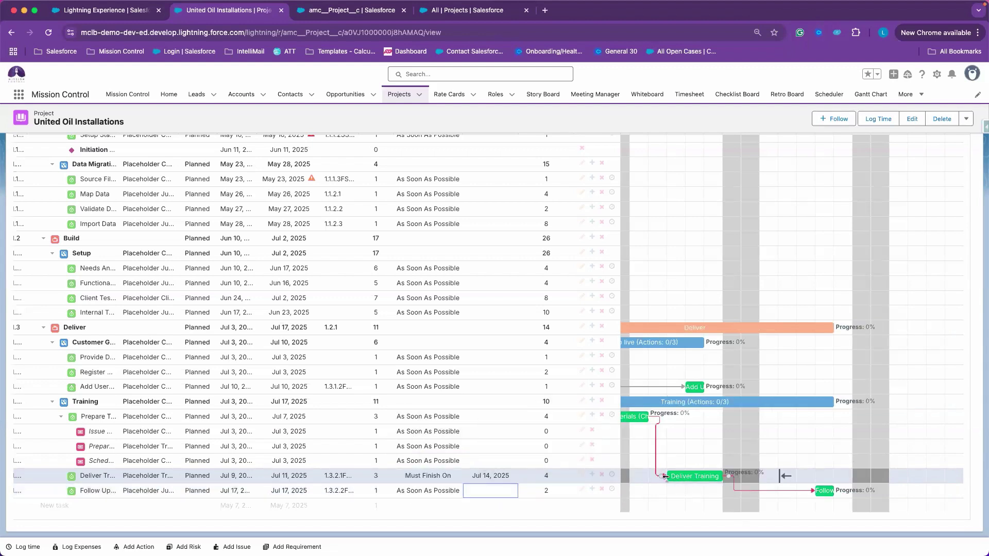
- Reschedule the Deliver Training action on the Gantt timeline to run from July 10 to July 15, 2025, and save the Gantt chart
click(679, 477)
drag(679, 476, 632, 475)
mouse_move(696, 475)
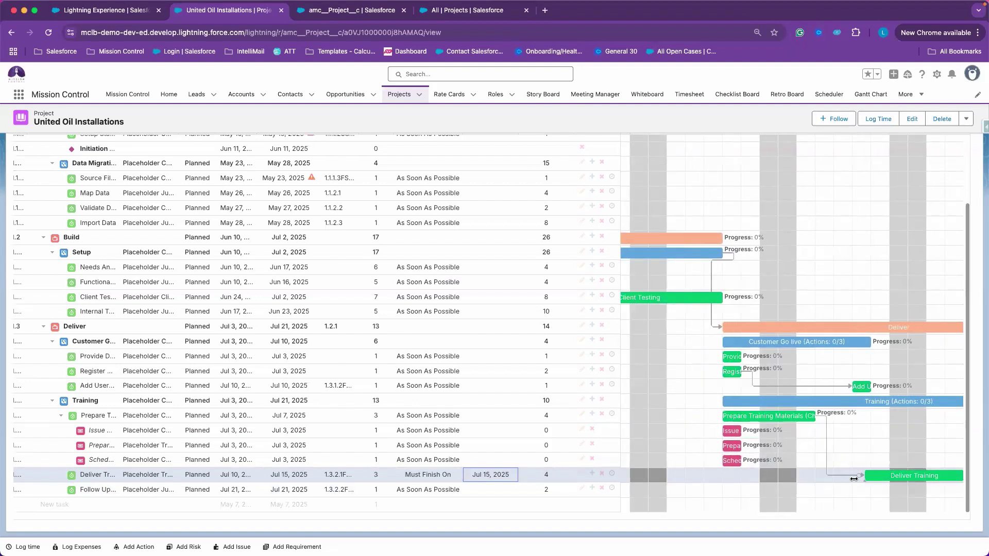
scroll(810, 490, right, 5)
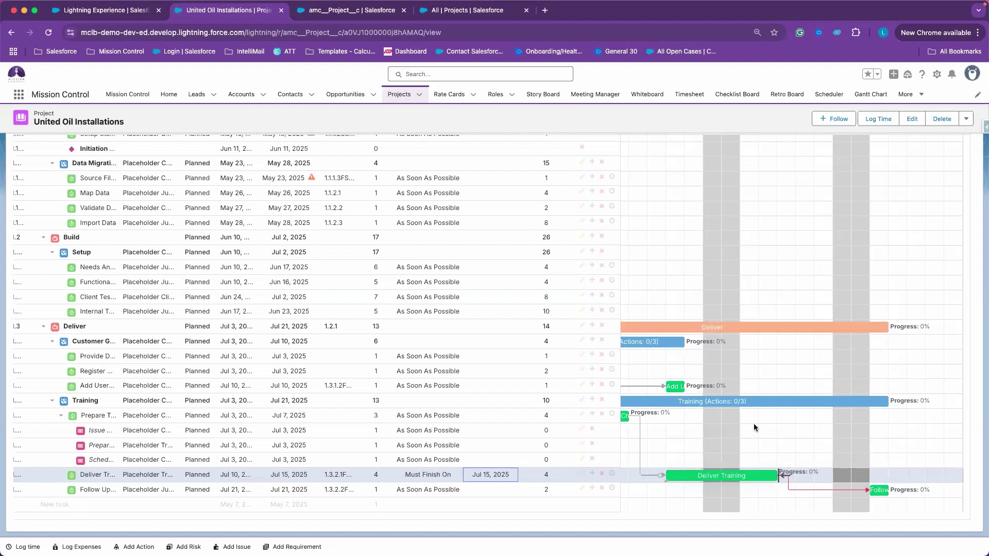
scroll(753, 425, up, 10)
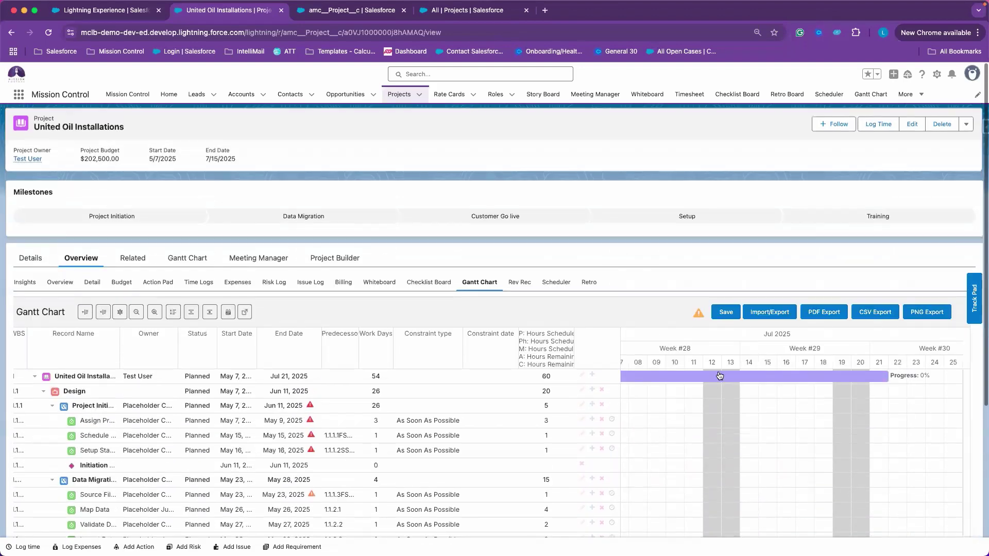
click(726, 311)
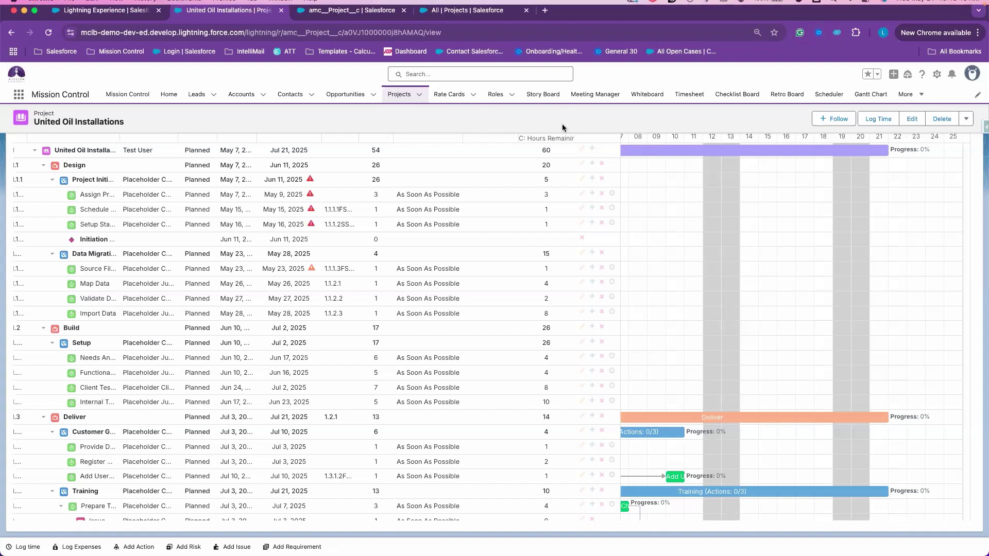
click(124, 14)
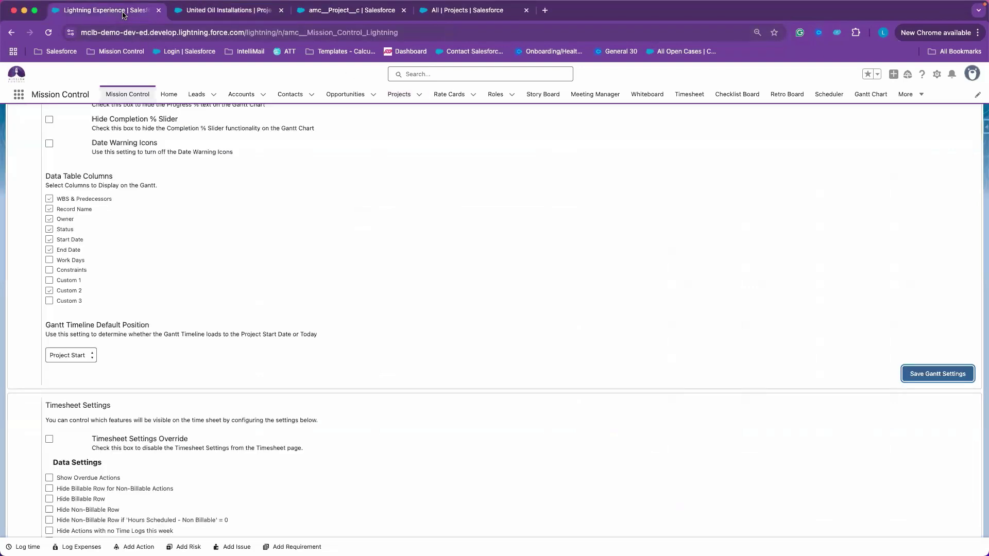
click(342, 11)
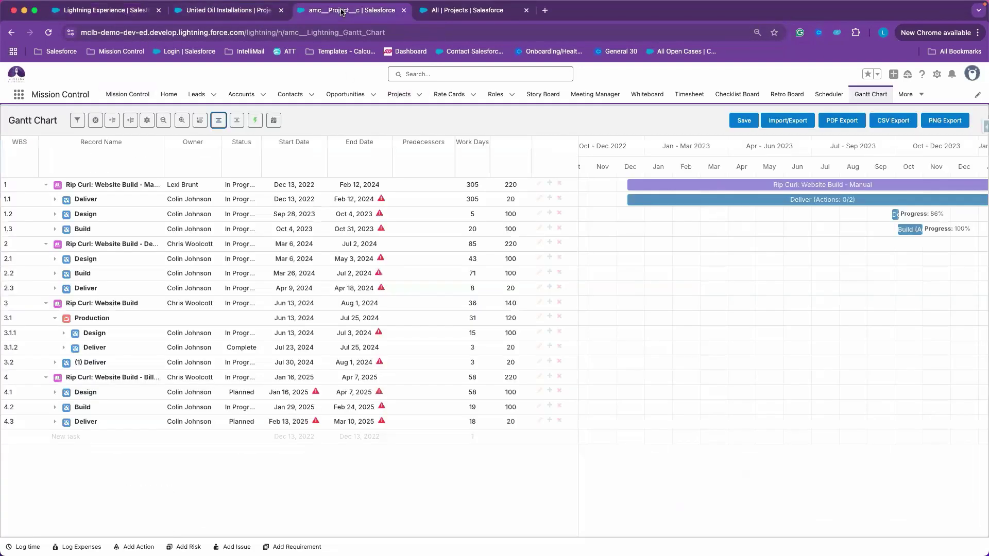
click(245, 15)
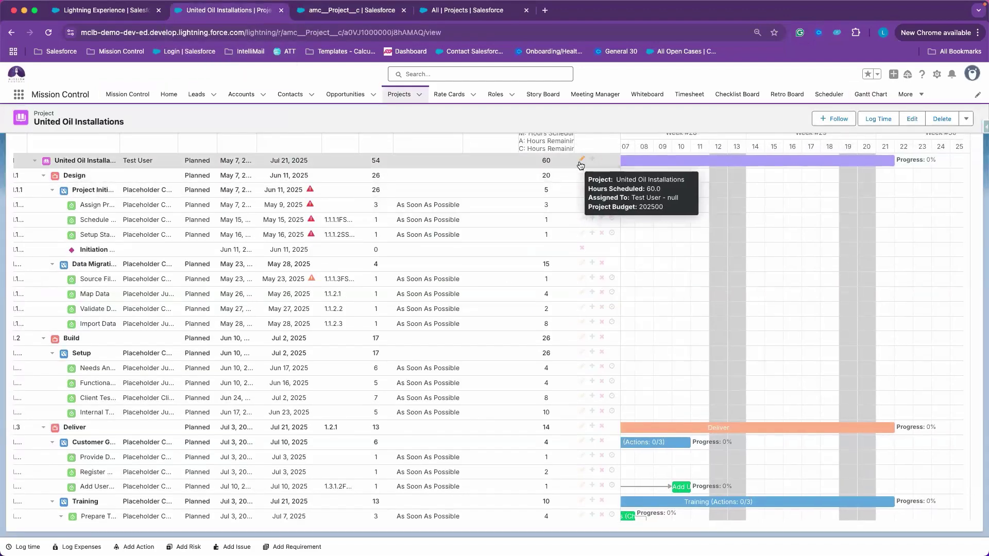
- Open the United Oil Installations project's record details from the Gantt chart, examine its baseline start and end dates, and close the record
click(580, 161)
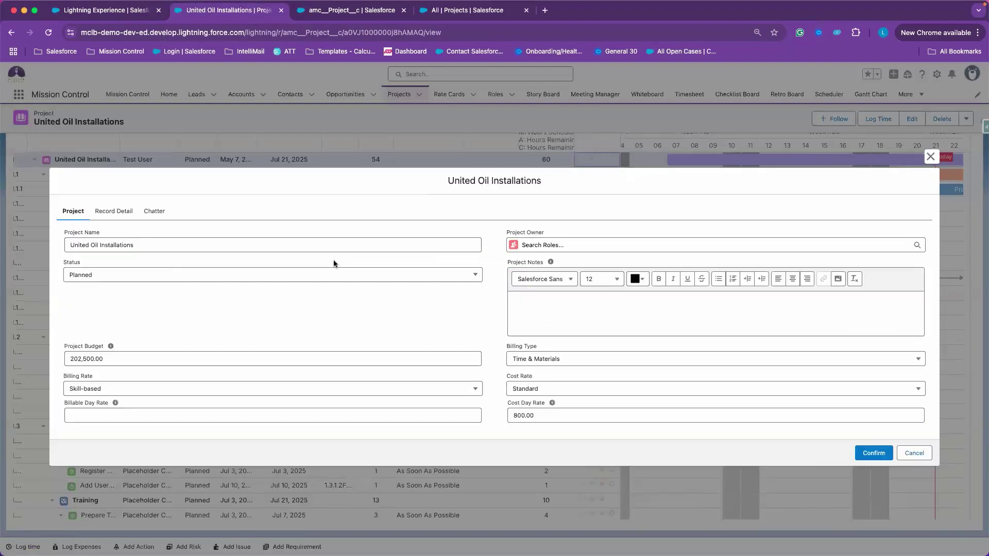
click(116, 213)
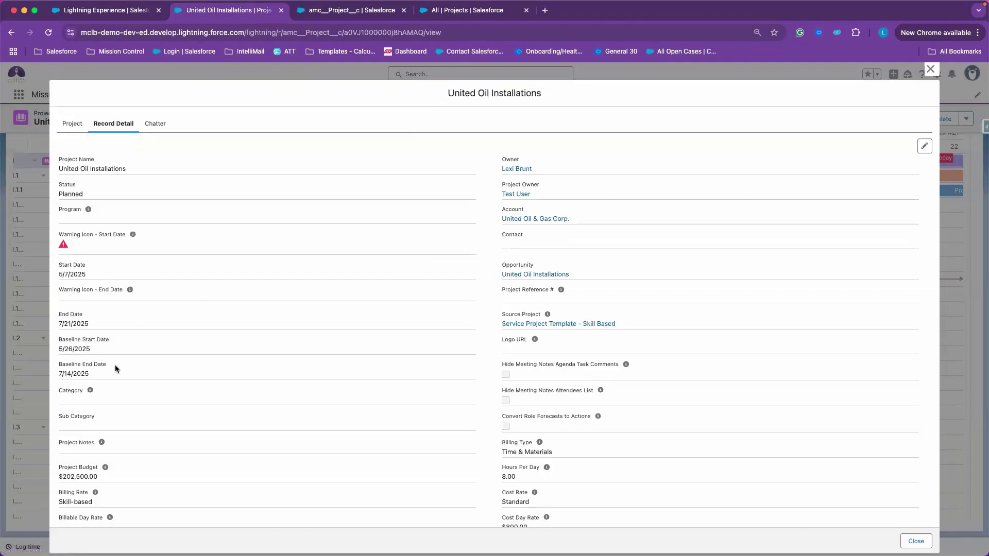
scroll(115, 364, down, 1)
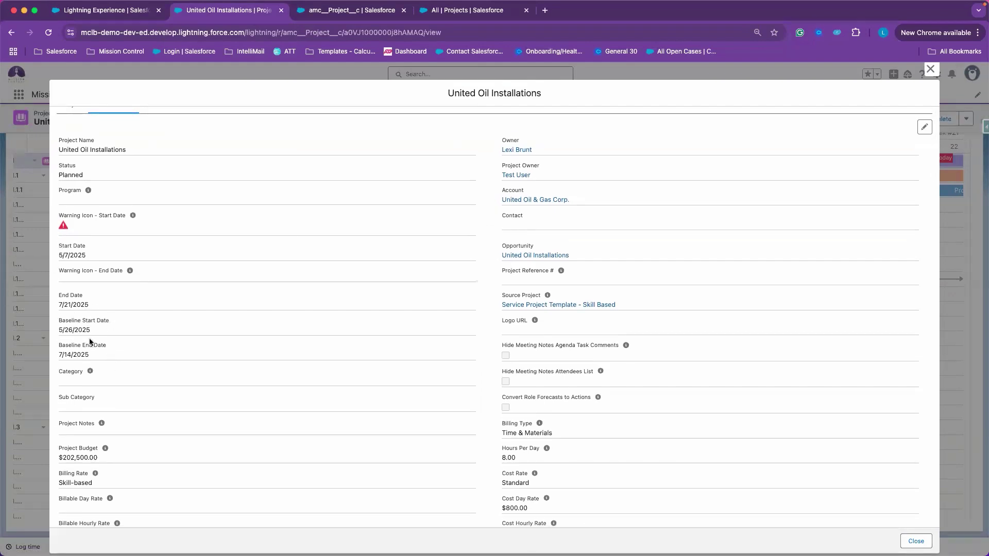
scroll(91, 345, down, 1)
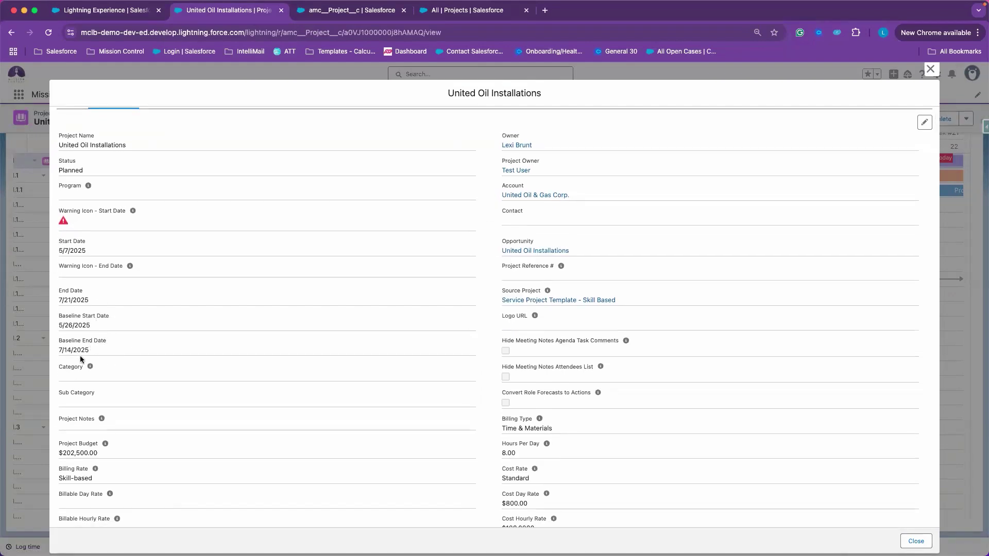
scroll(98, 363, down, 1)
scroll(97, 360, down, 5)
scroll(155, 355, up, 10)
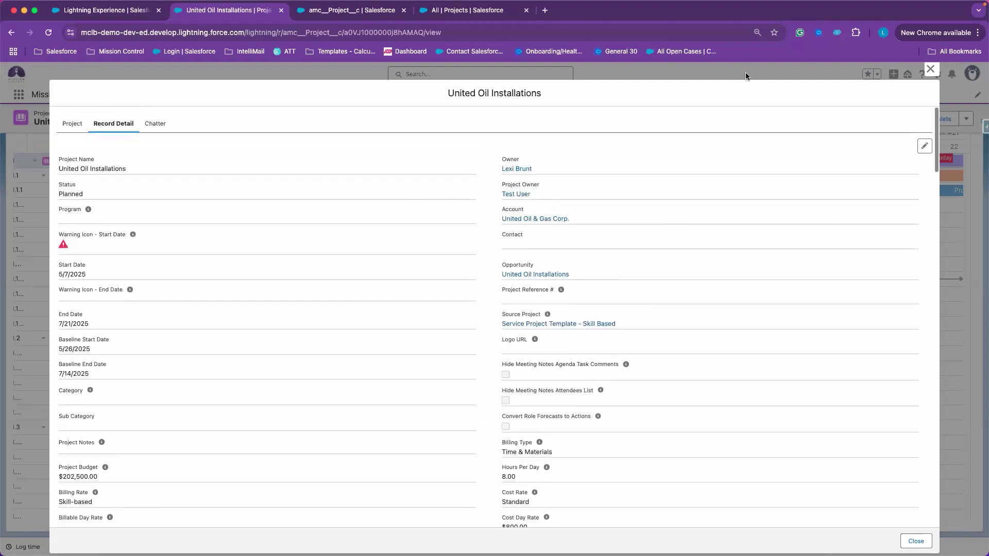
click(930, 69)
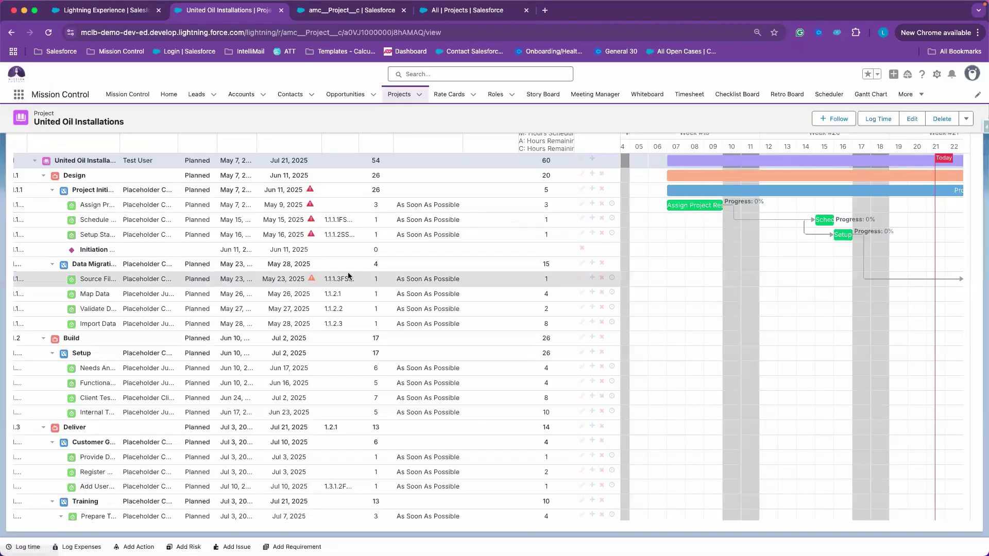
- Examine the baseline start and end dates in the Project Initiation milestone's record details, and close the record
click(583, 189)
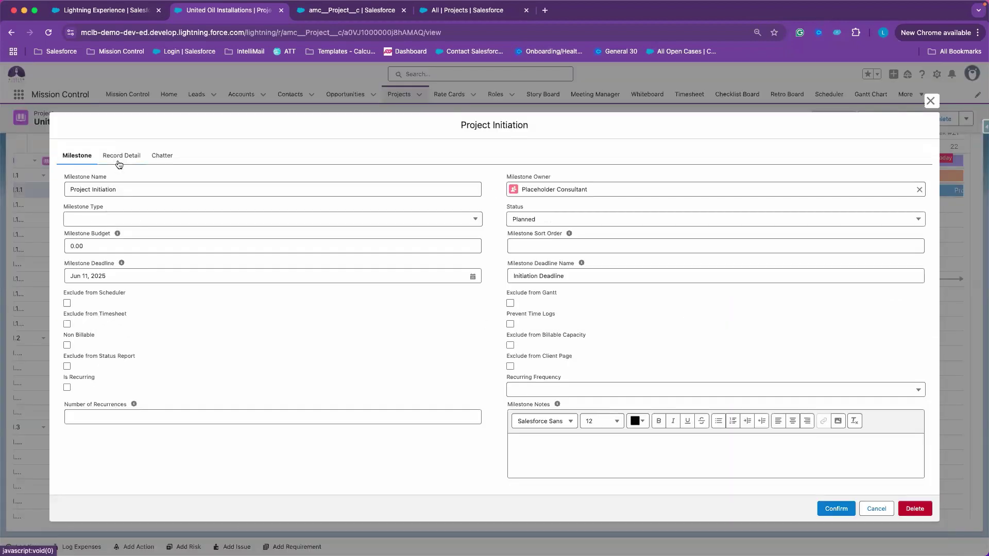
click(134, 159)
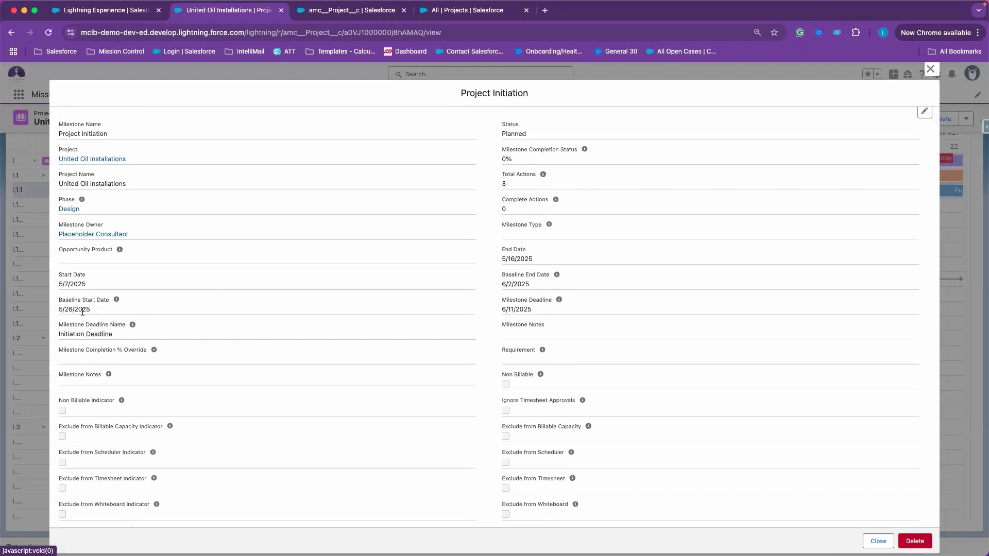
drag(57, 309, 110, 311)
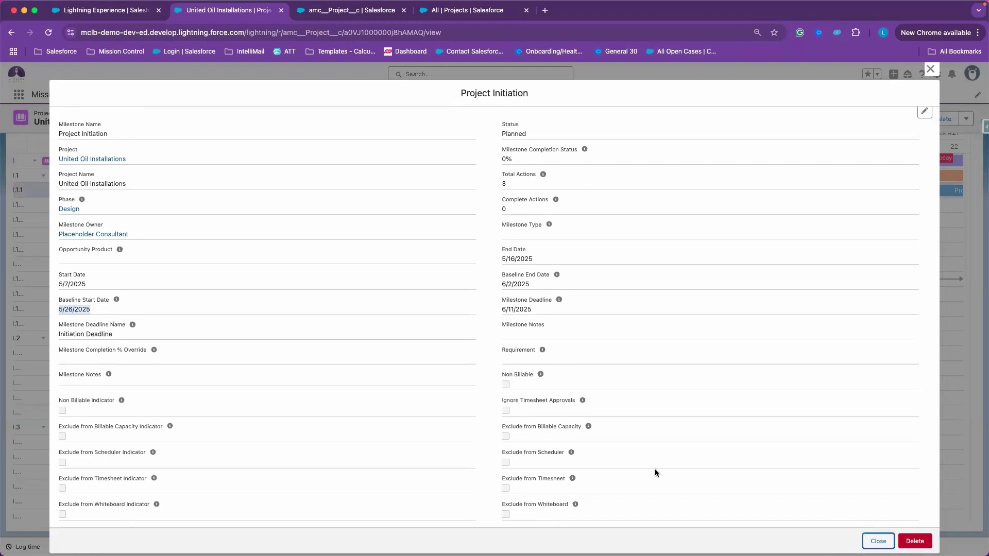
click(878, 540)
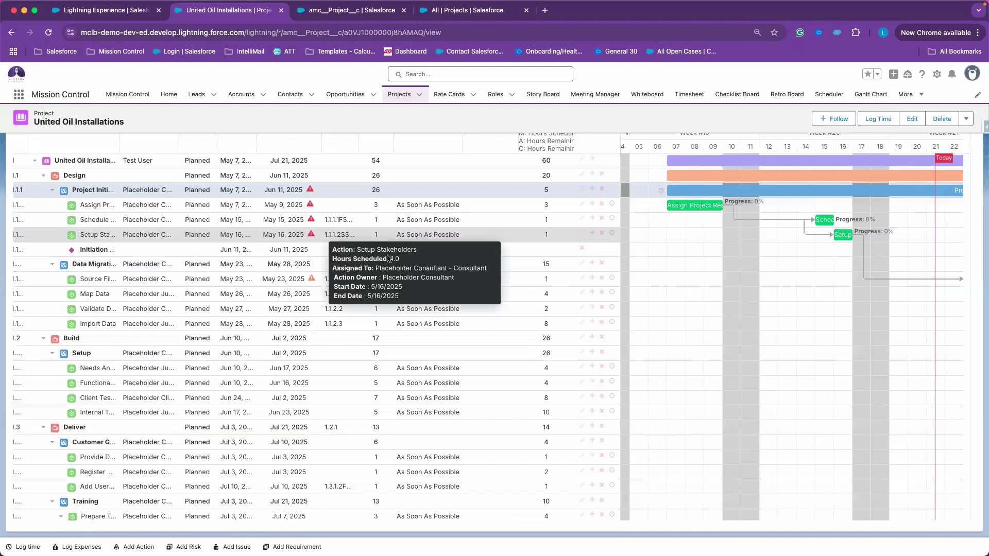
- Examine the baseline start and end dates in the Assign Project Resources action's record details, and close the record
click(583, 205)
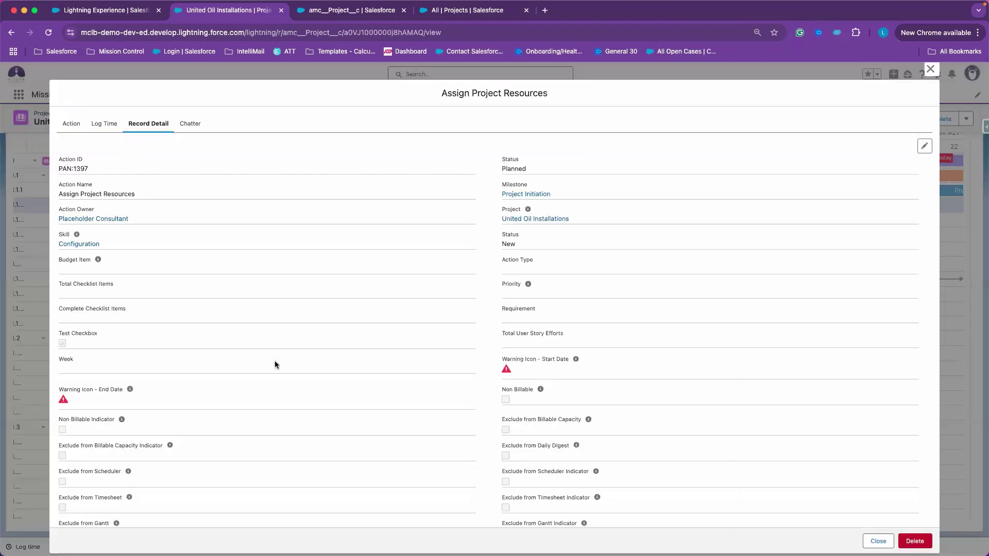
scroll(275, 364, down, 5)
scroll(276, 364, down, 8)
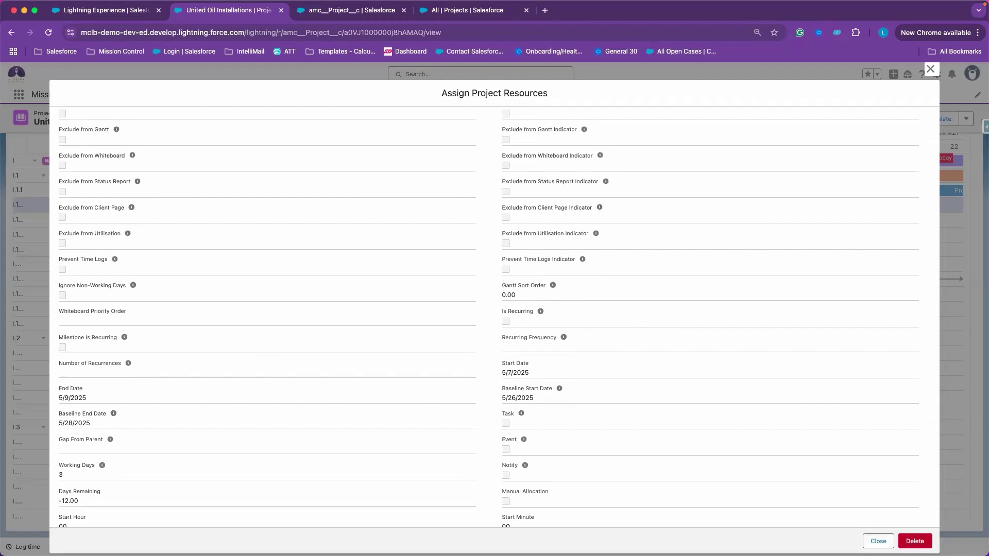
click(878, 540)
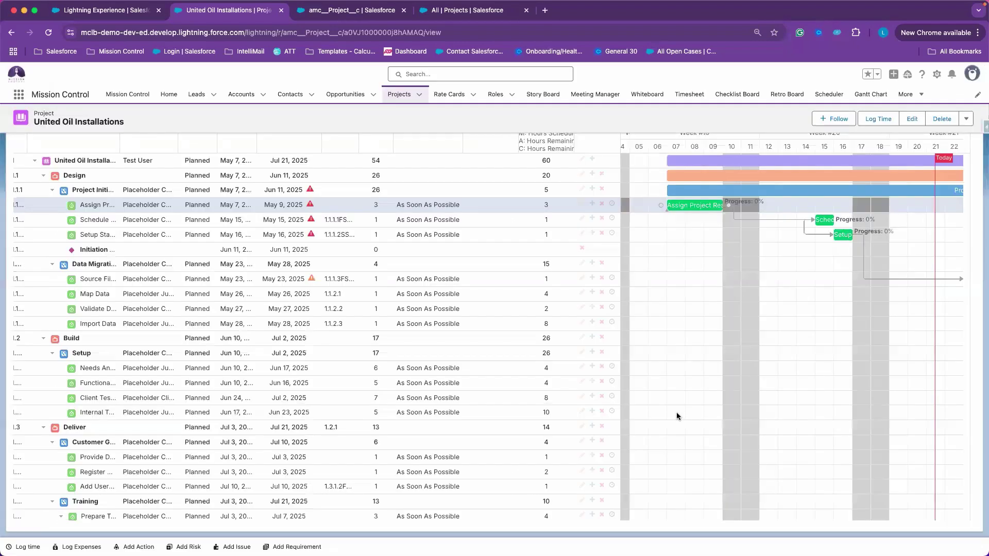
- Edit the United Oil Installations project to enable Set Baseline Dates, and save the project
click(967, 119)
click(959, 140)
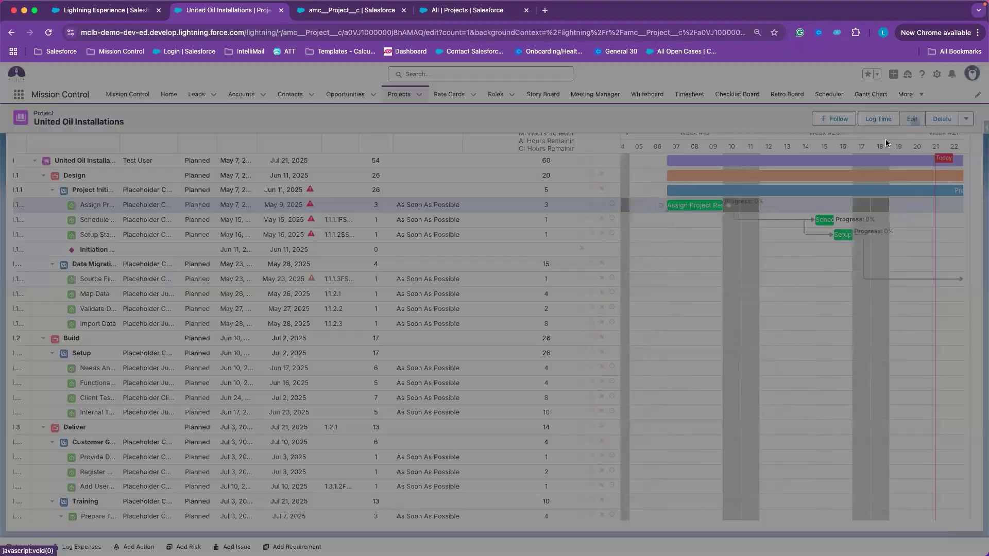
scroll(591, 377, down, 15)
scroll(592, 378, down, 20)
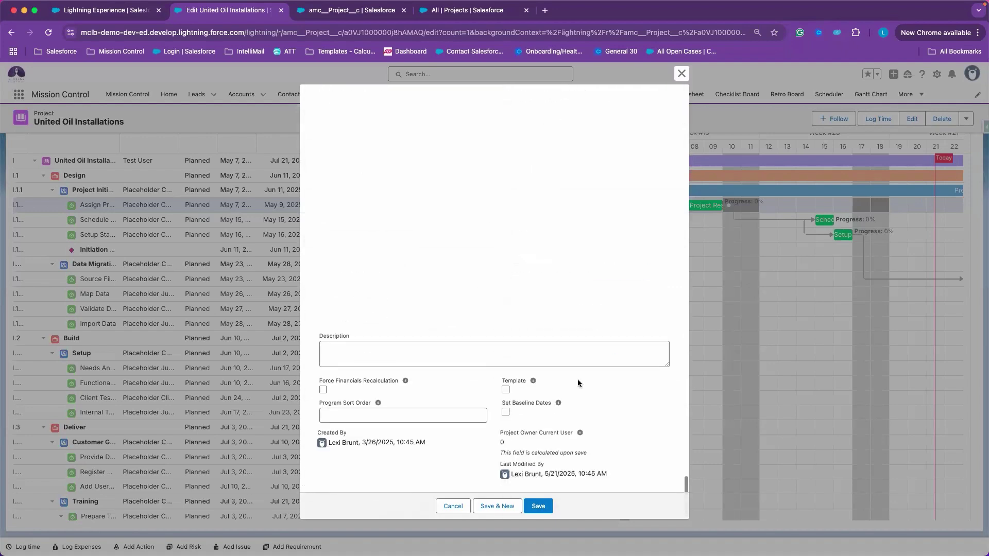
click(506, 411)
click(535, 509)
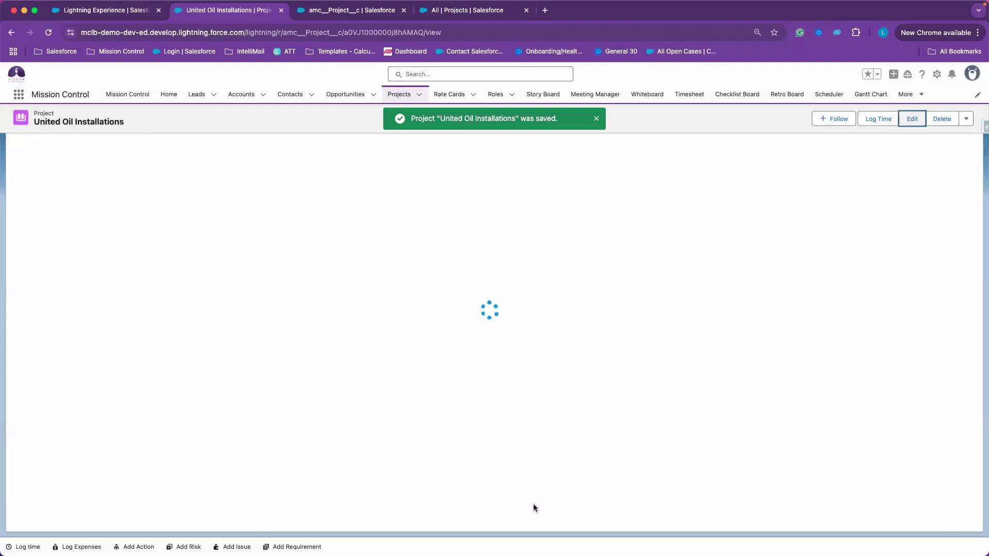
- Reload the project page, open the project's Gantt chart and show the baselines on the timeline
click(48, 32)
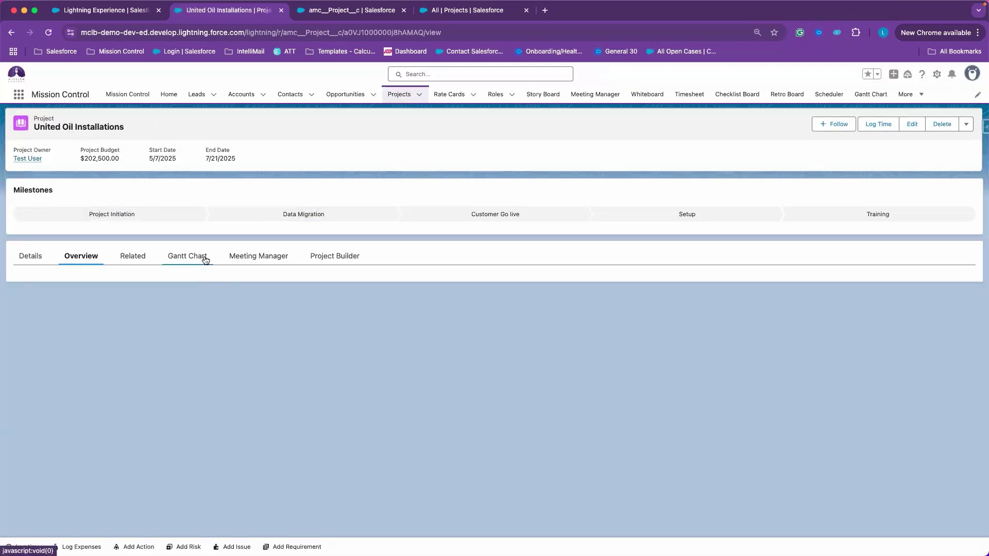
click(205, 260)
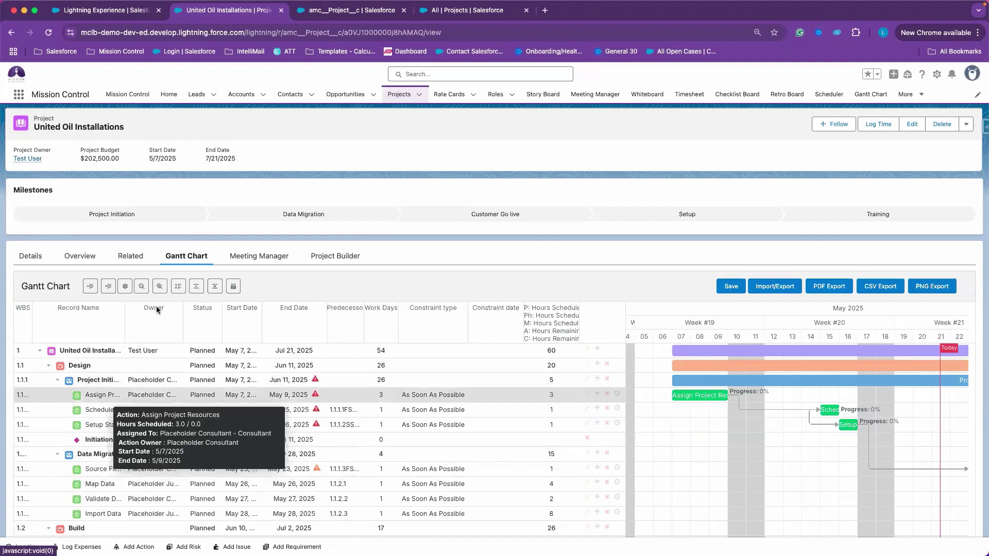
click(178, 289)
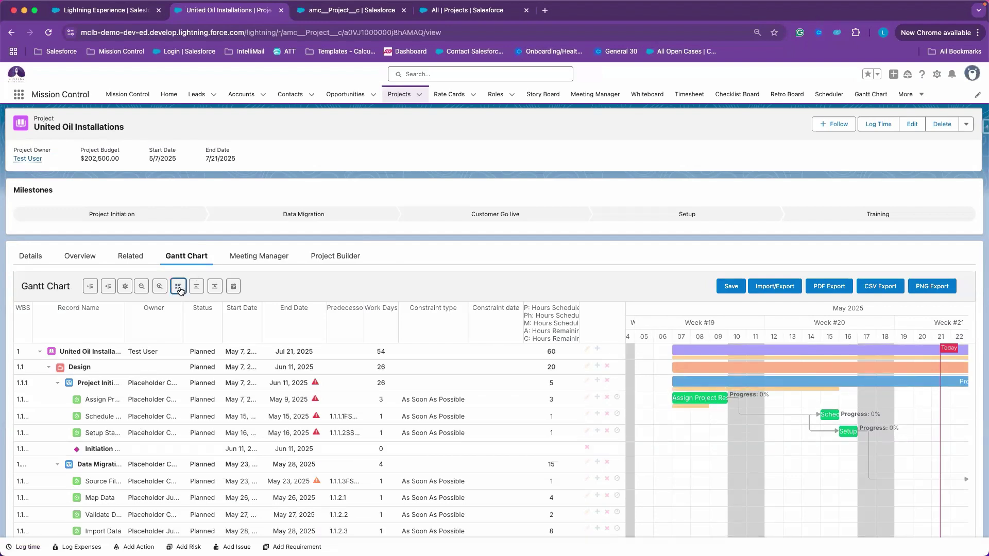
- Hide the baselines on the project's Gantt timeline and look over the Data Migration actions
click(180, 291)
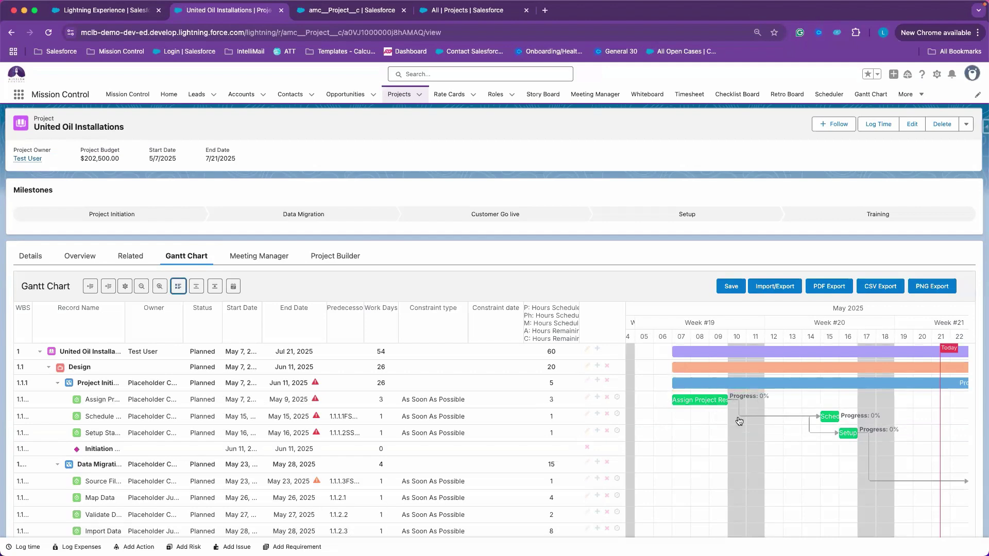
scroll(739, 420, down, 4)
scroll(739, 421, right, 8)
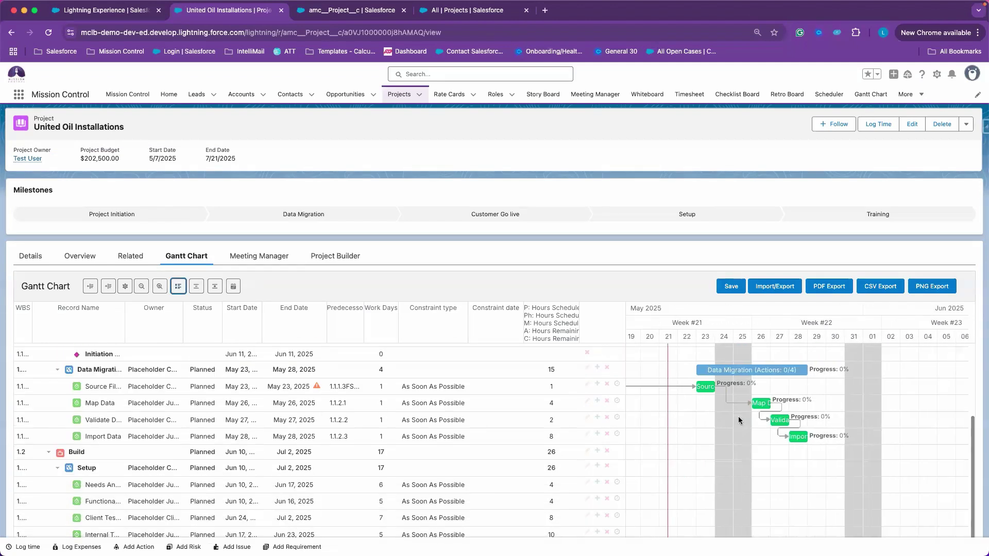
scroll(739, 421, right, 4)
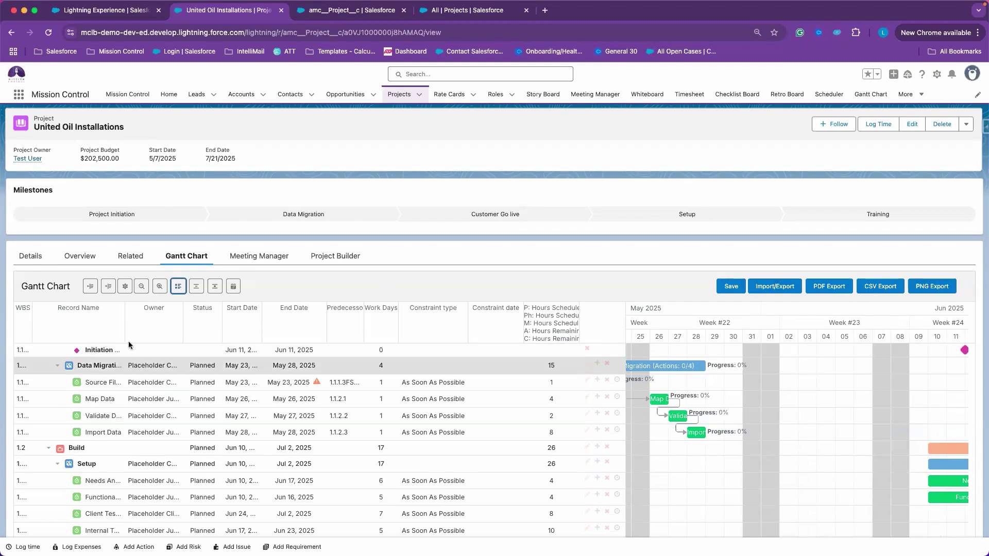
- Examine the Status Value Settings on the Mission Control settings page, and return to the United Oil Installations Gantt chart
click(109, 10)
scroll(172, 333, up, 20)
scroll(171, 312, down, 1)
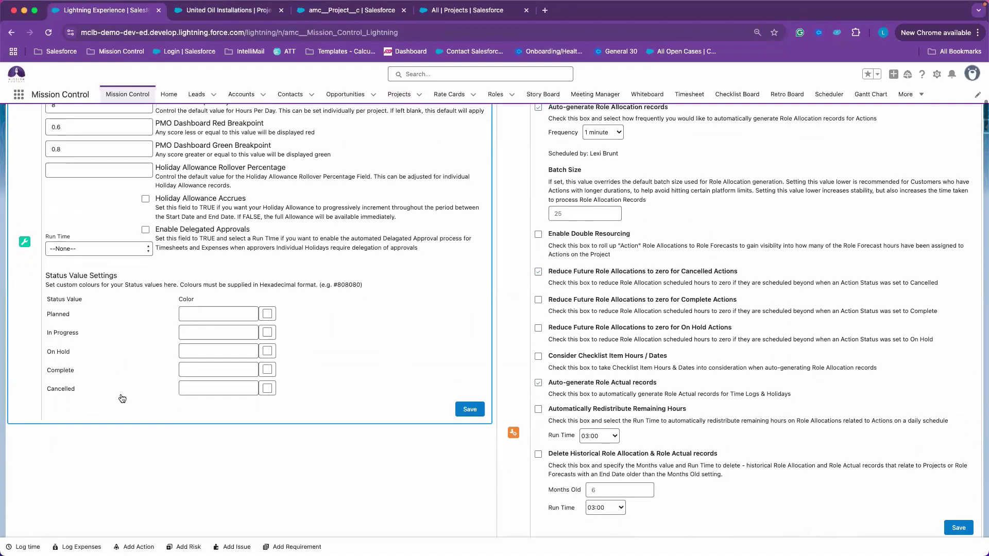
scroll(122, 398, down, 1)
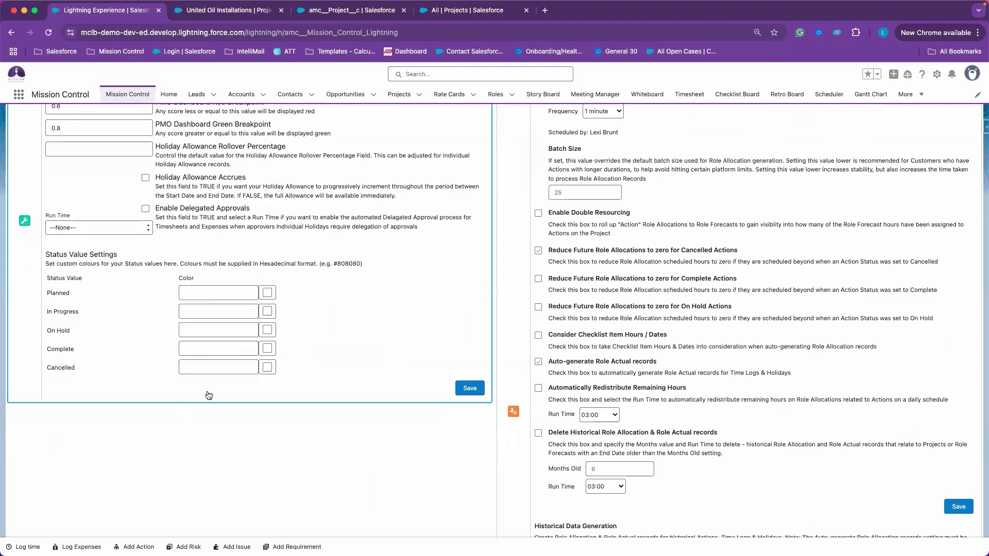
scroll(174, 267, up, 5)
scroll(126, 349, down, 4)
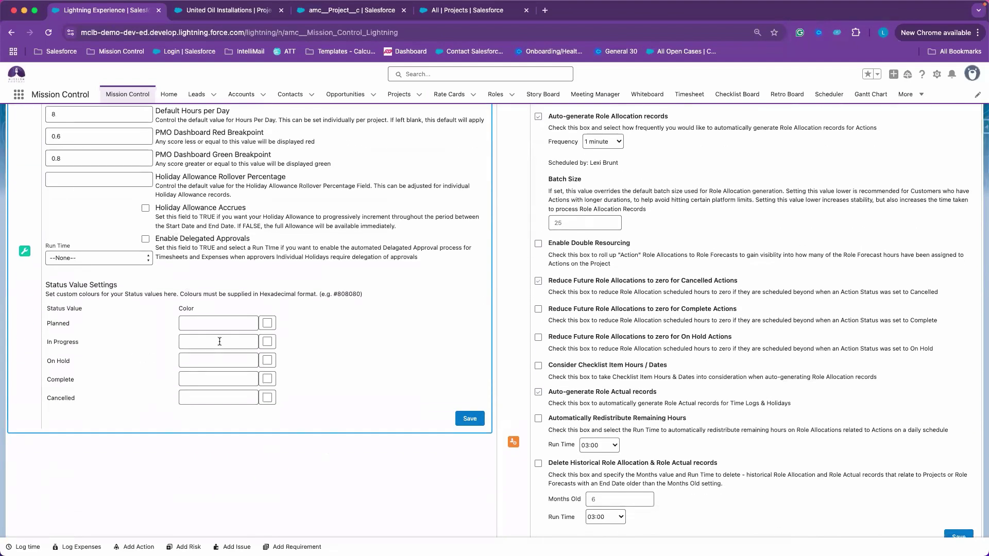
click(237, 10)
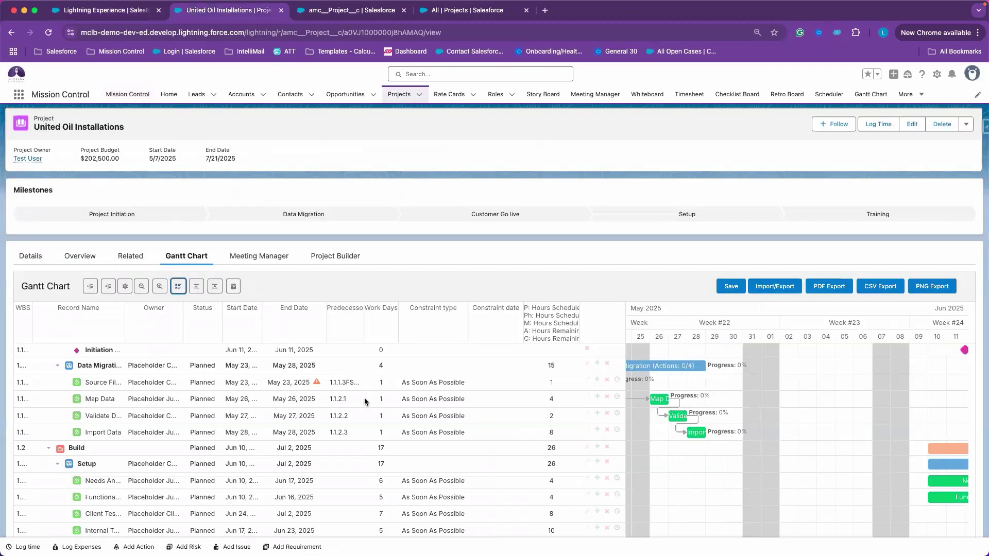
mouse_move(316, 382)
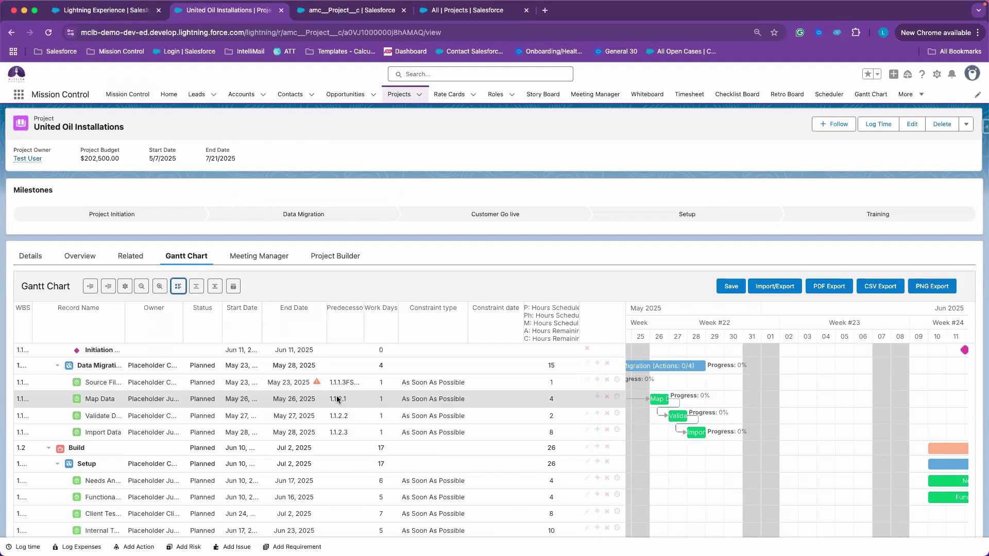
mouse_move(338, 400)
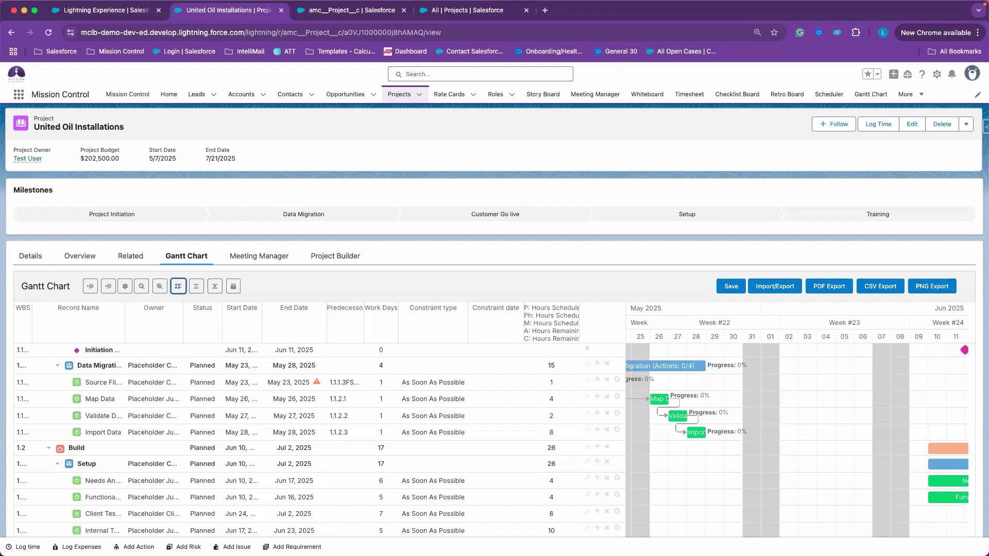
- Edit the United Oil Installations project to enable Set Baseline Dates and Force Financials Recalculation, and save it
click(910, 125)
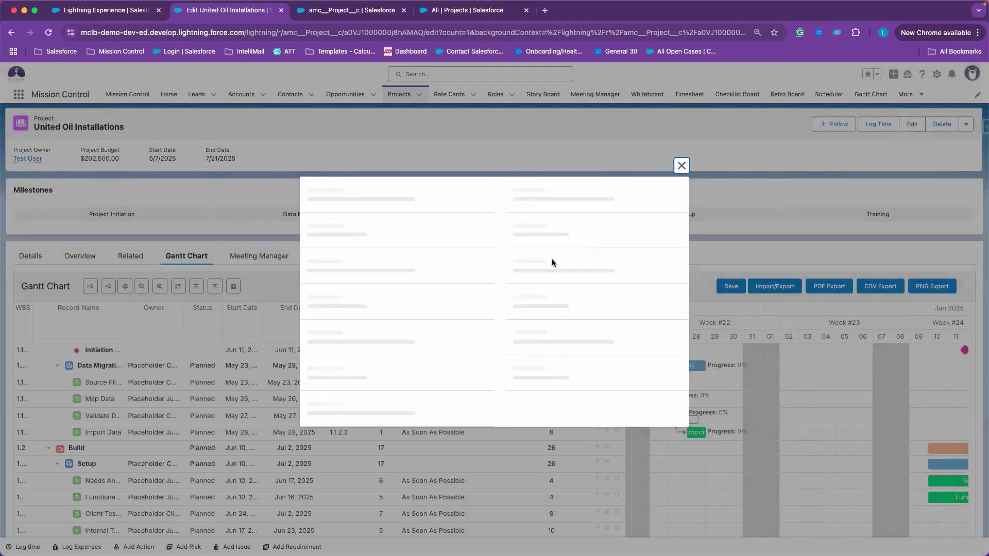
scroll(503, 320, down, 15)
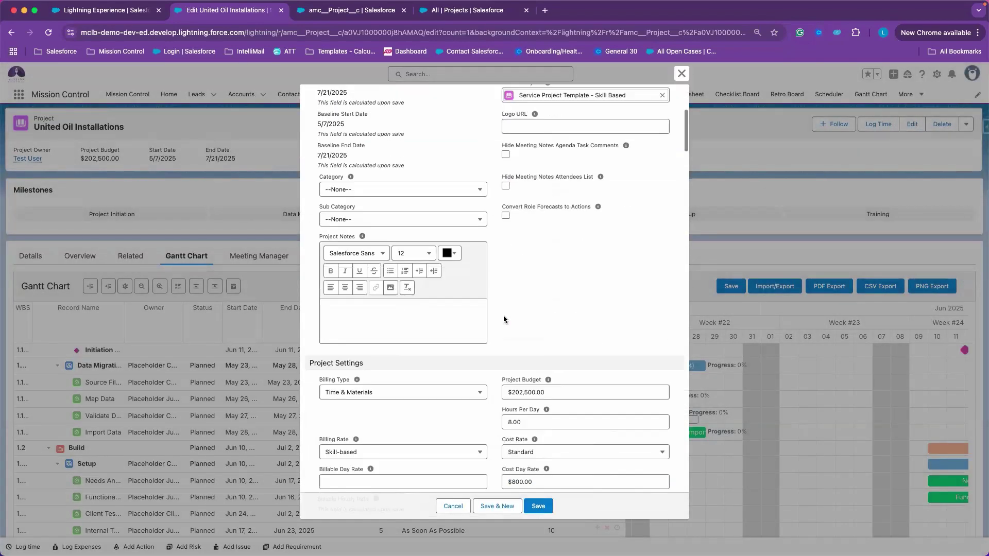
scroll(503, 317, down, 20)
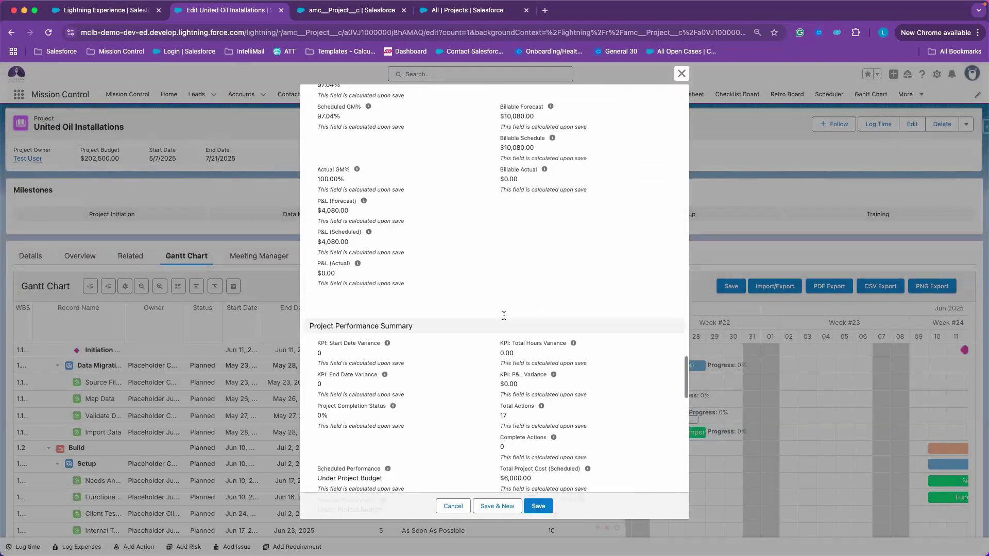
scroll(501, 333, down, 10)
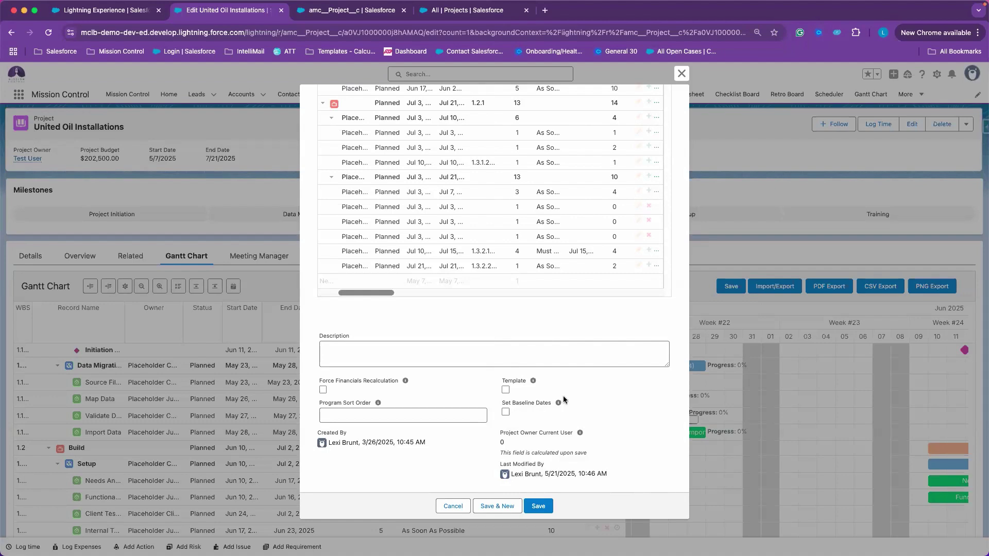
mouse_move(559, 403)
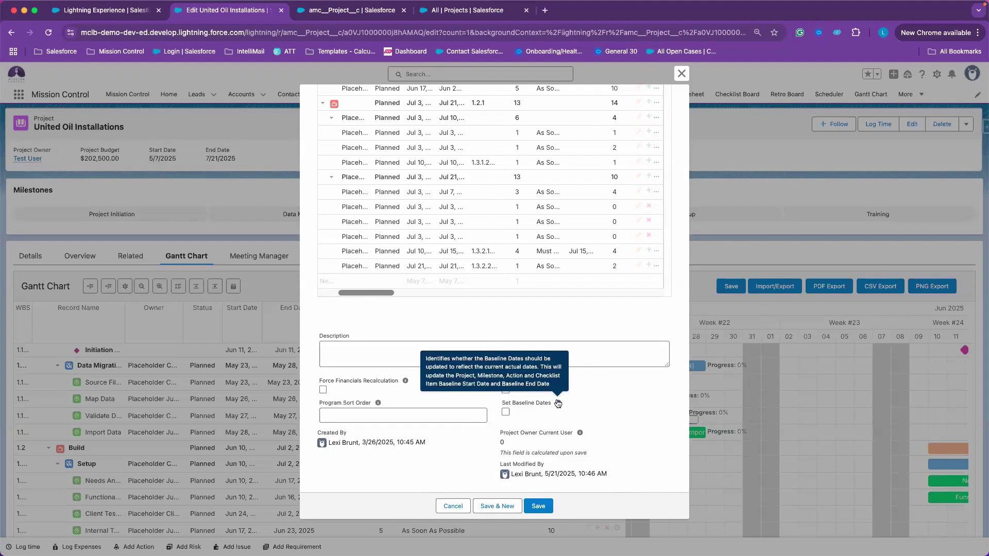
click(505, 412)
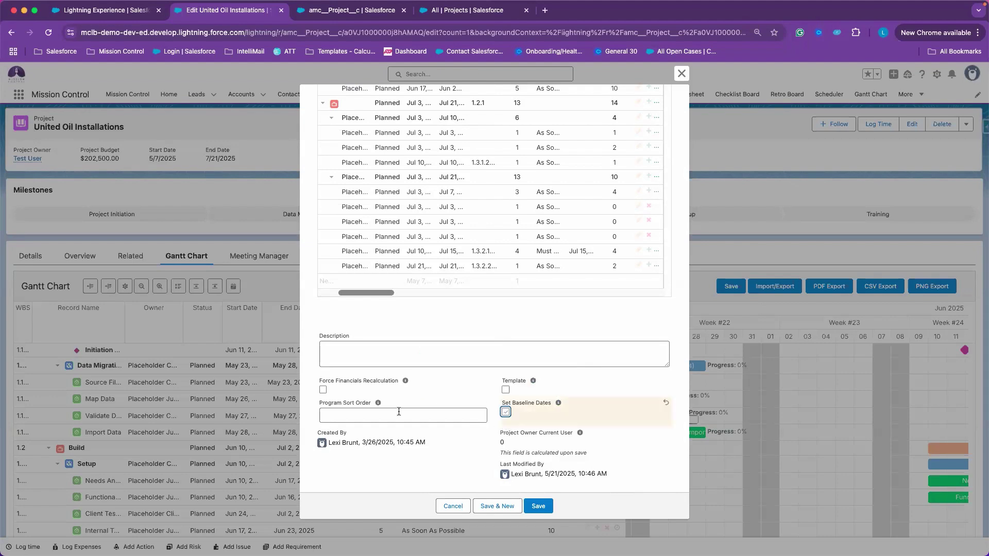
click(323, 390)
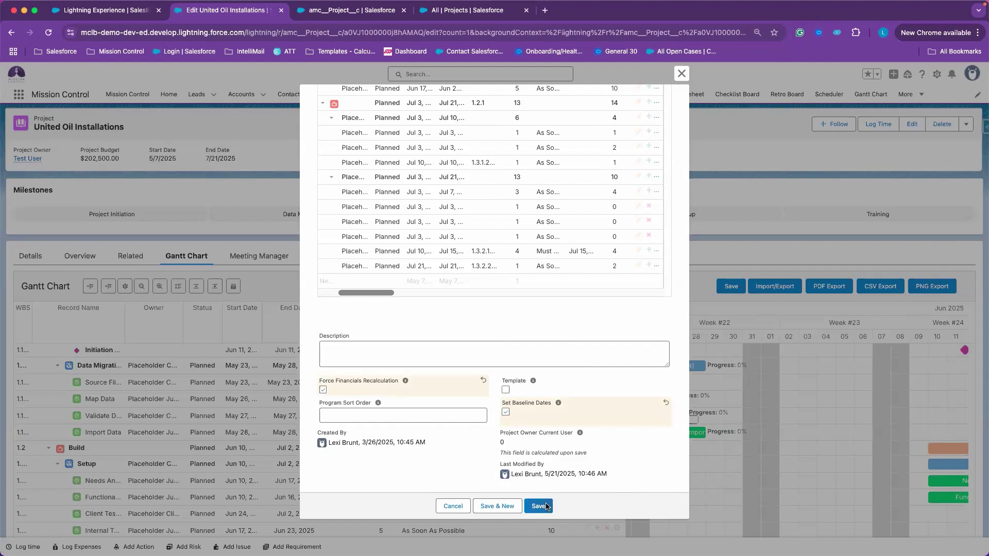
click(542, 506)
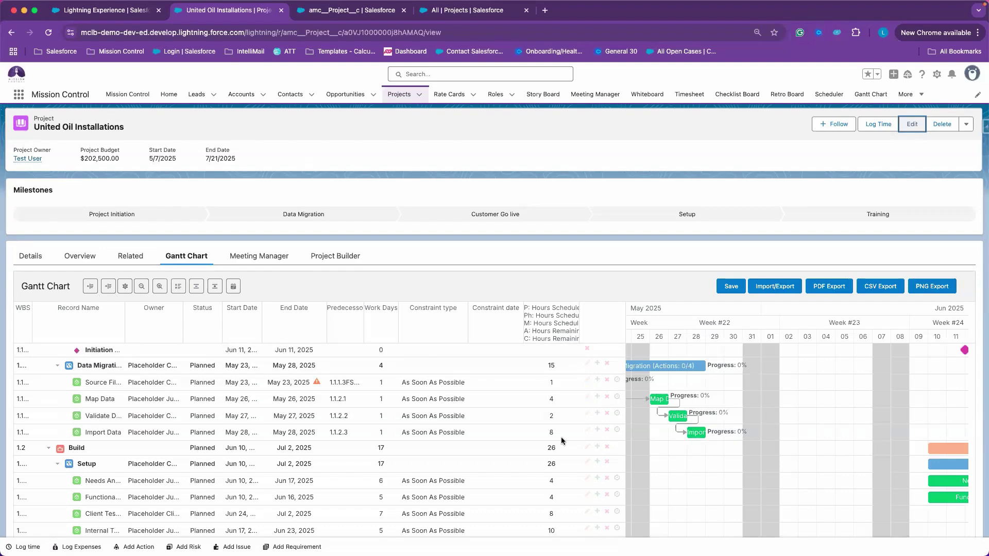
- Switch to the global Gantt chart and expand the Design and Build milestones of the Rip Curl: Website Build - Deposit project
click(323, 16)
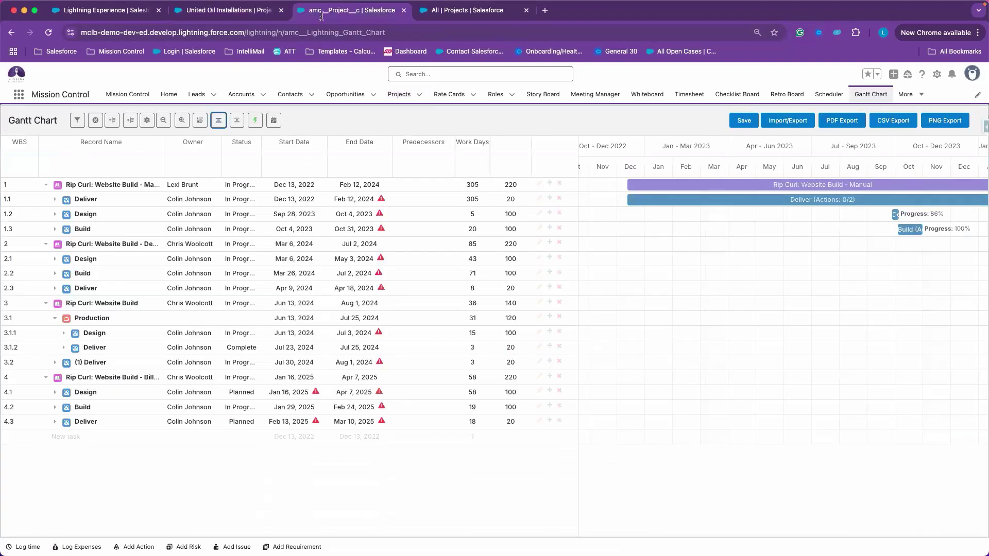
click(47, 249)
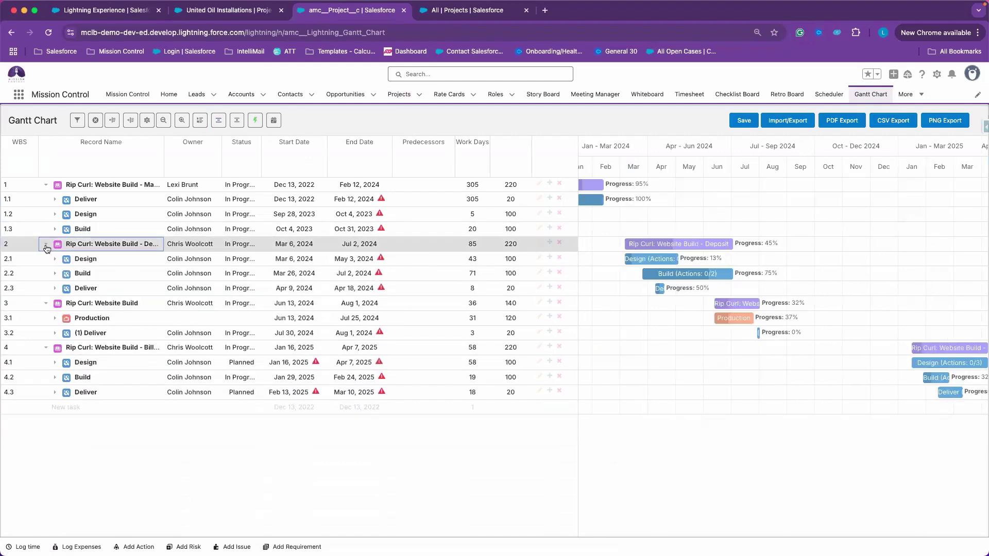
click(55, 258)
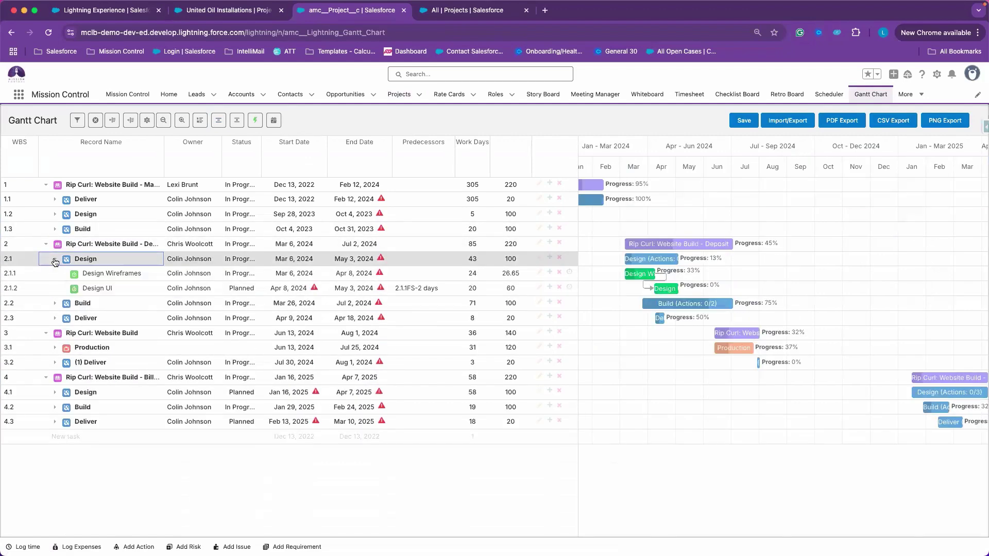
click(55, 302)
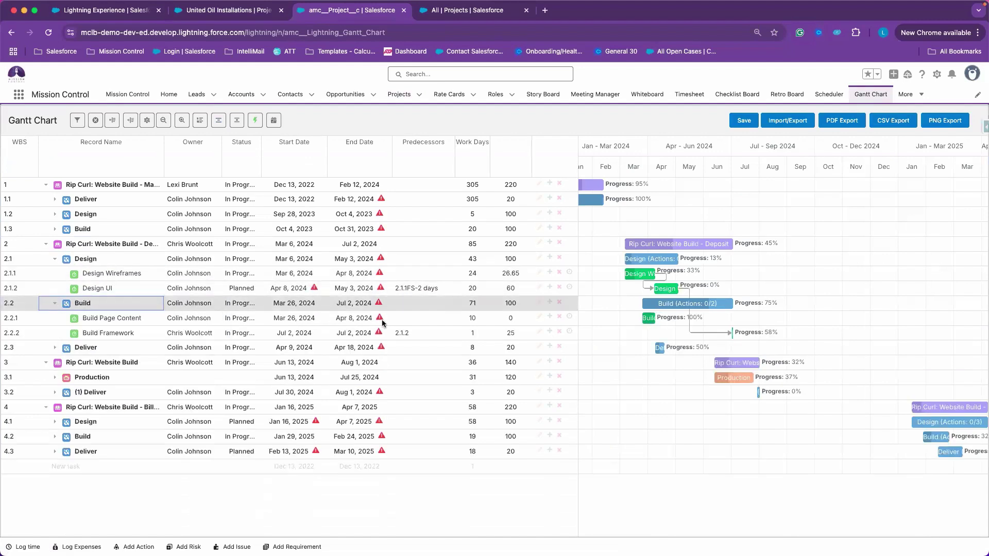
- View the lead/lag setting of the dependency from Design UI to Build Framework, and cancel without changes
click(695, 334)
double_click(694, 334)
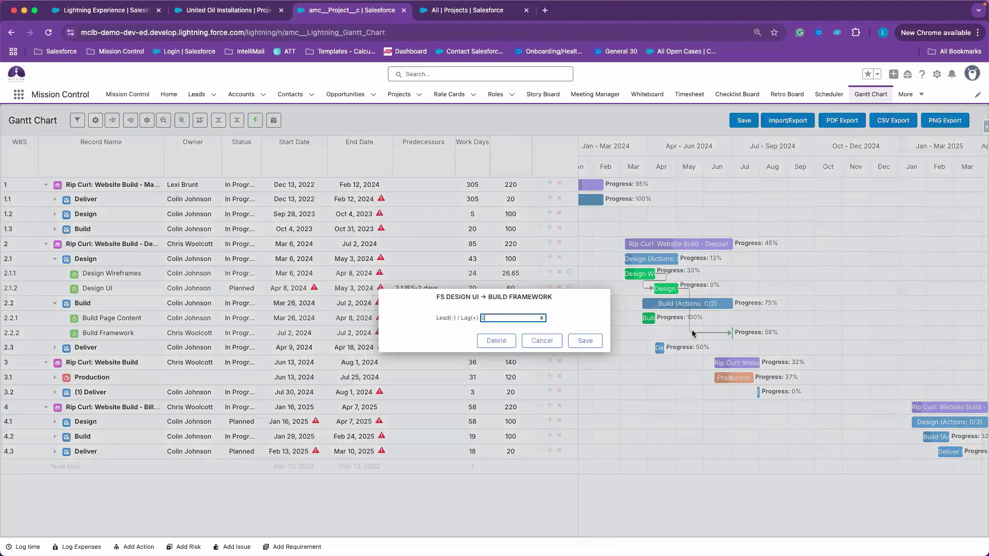
click(554, 340)
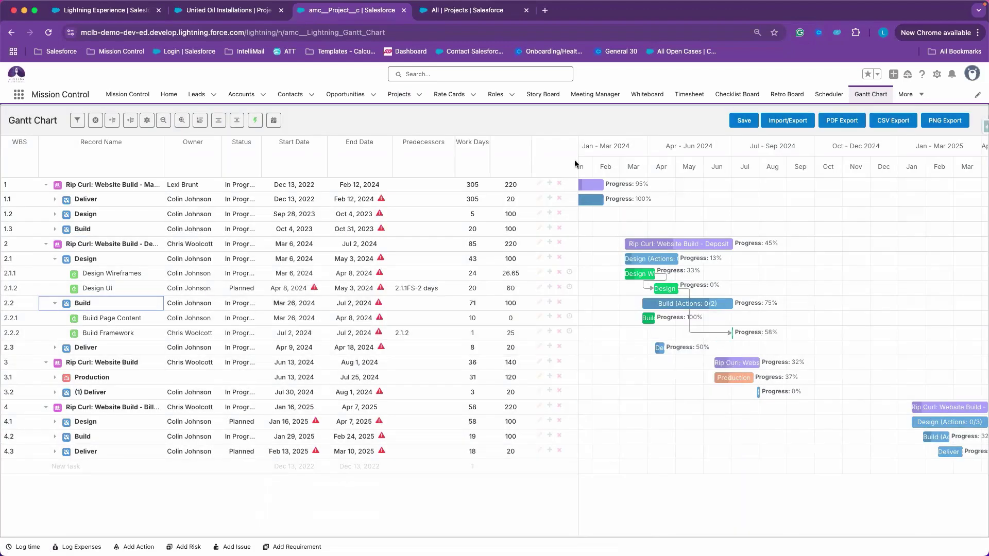
- Look through the Gantt Chart Settings and close them, and view the available filter types in the project filters
click(144, 121)
scroll(499, 381, down, 3)
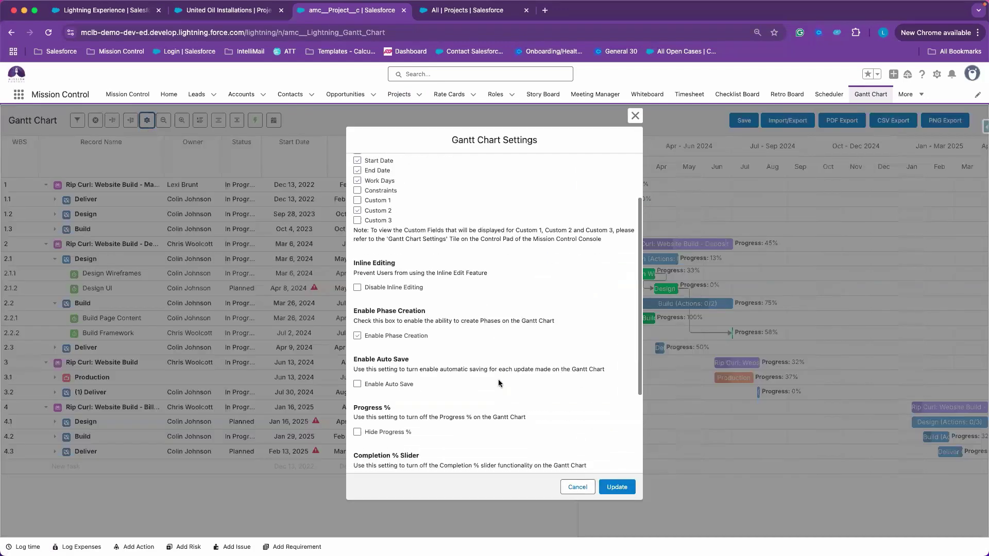
scroll(498, 381, down, 5)
click(639, 116)
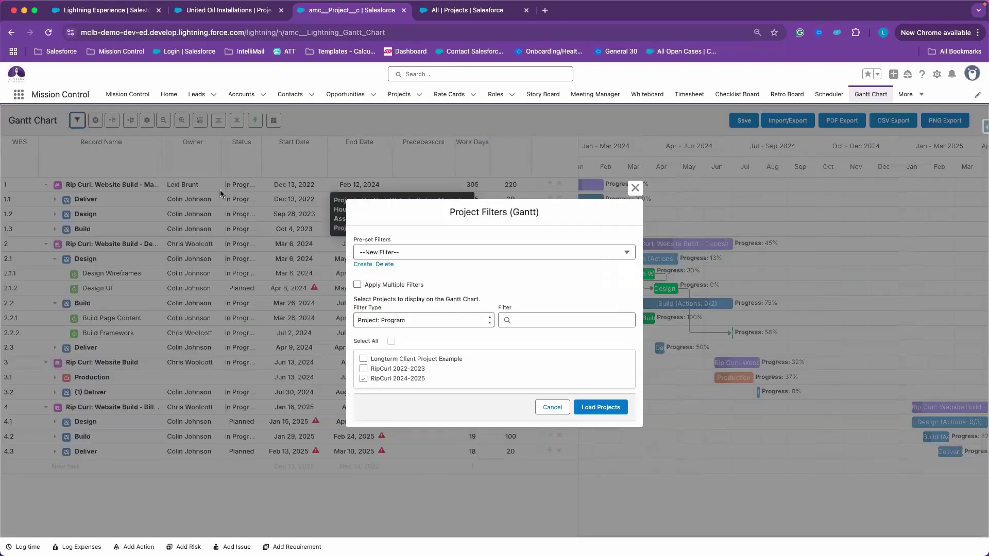
click(421, 319)
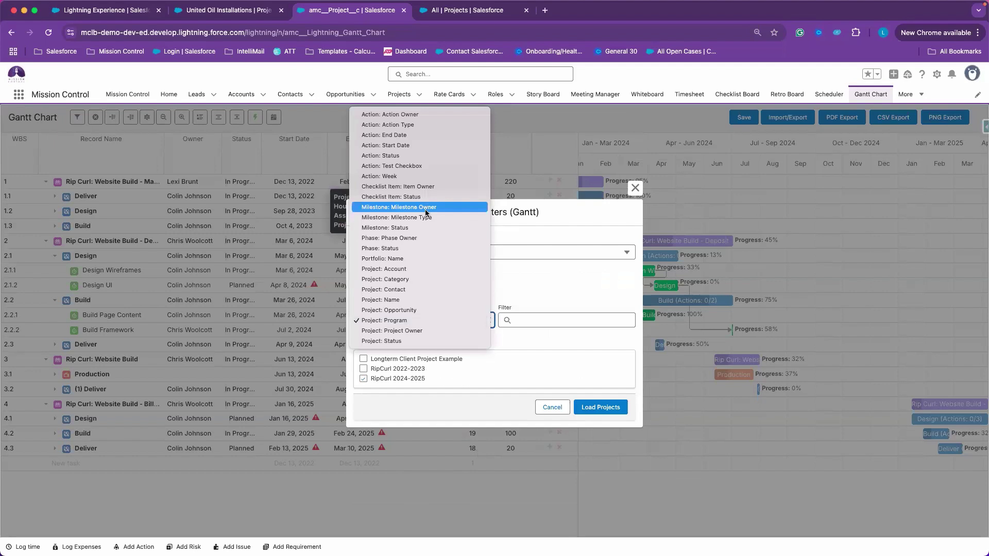
click(551, 265)
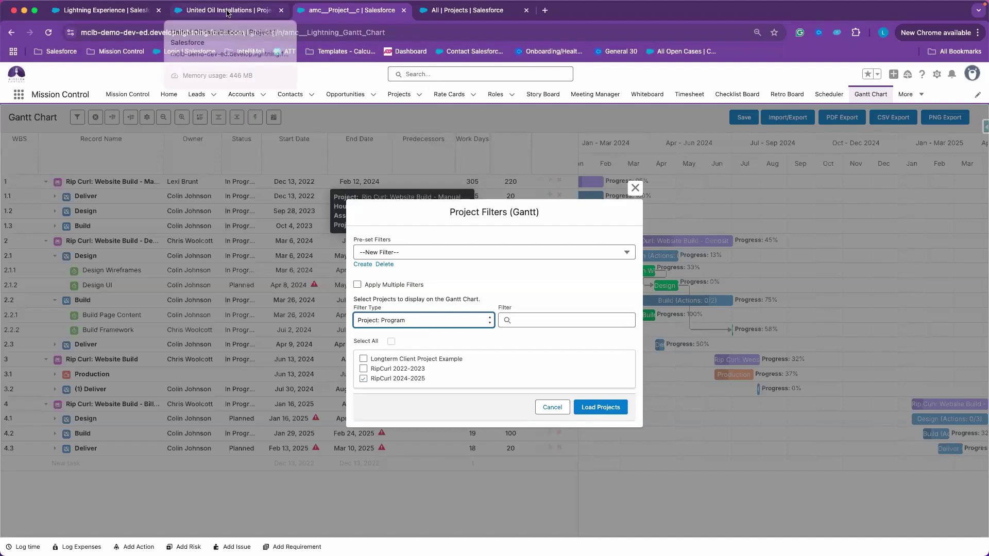
- On the Mission Control settings page, set the Program's Custom 1 Gantt field to Baseline Start Date
click(103, 10)
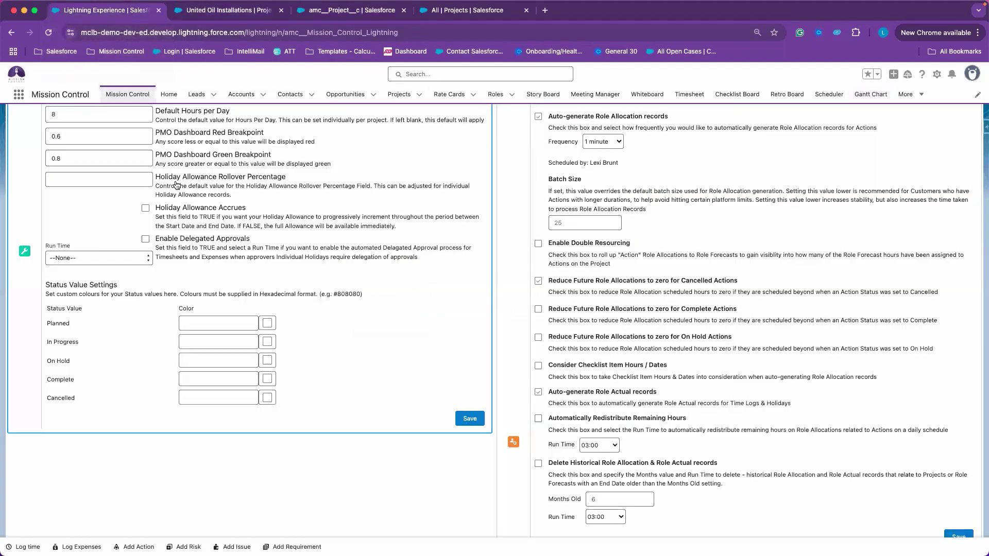
scroll(153, 441, down, 10)
scroll(153, 441, down, 15)
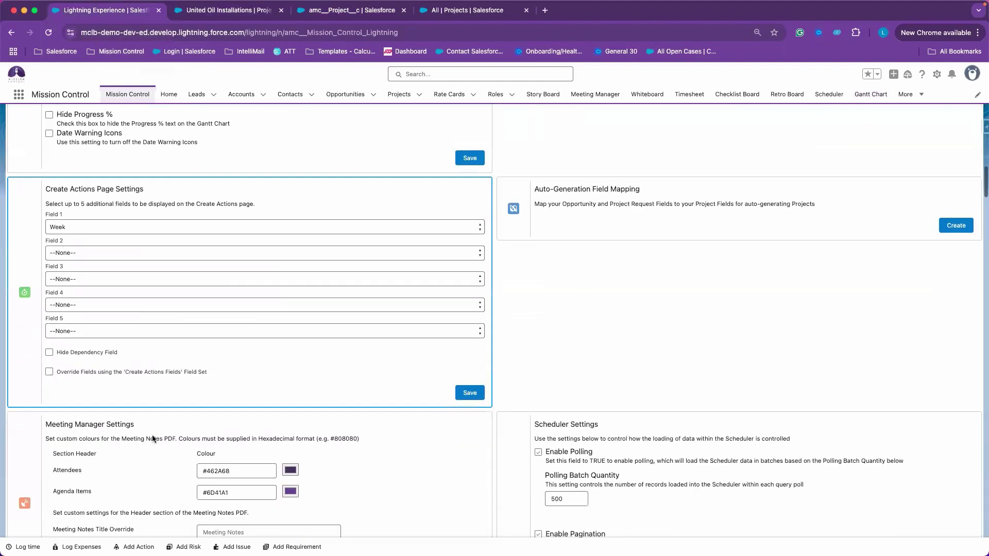
scroll(153, 439, up, 1)
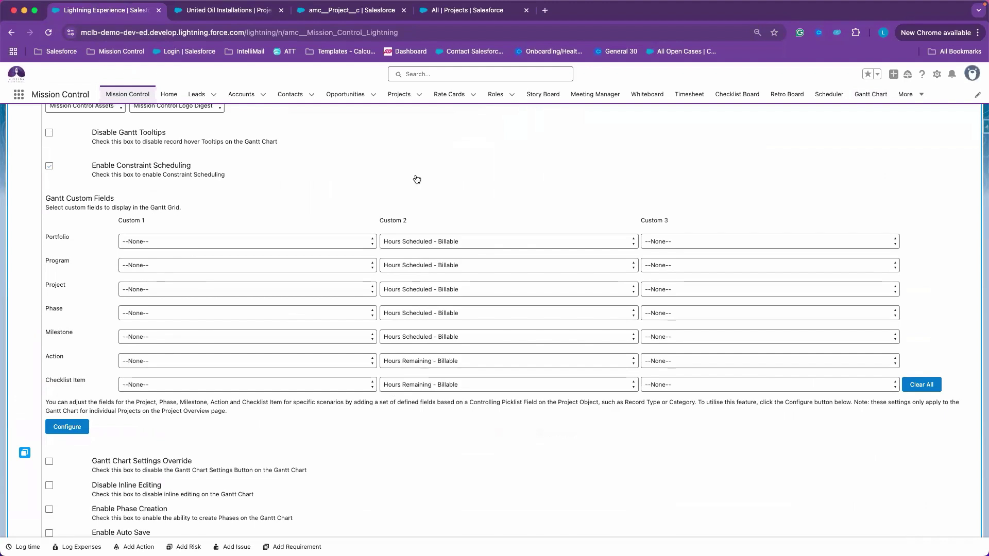
click(282, 261)
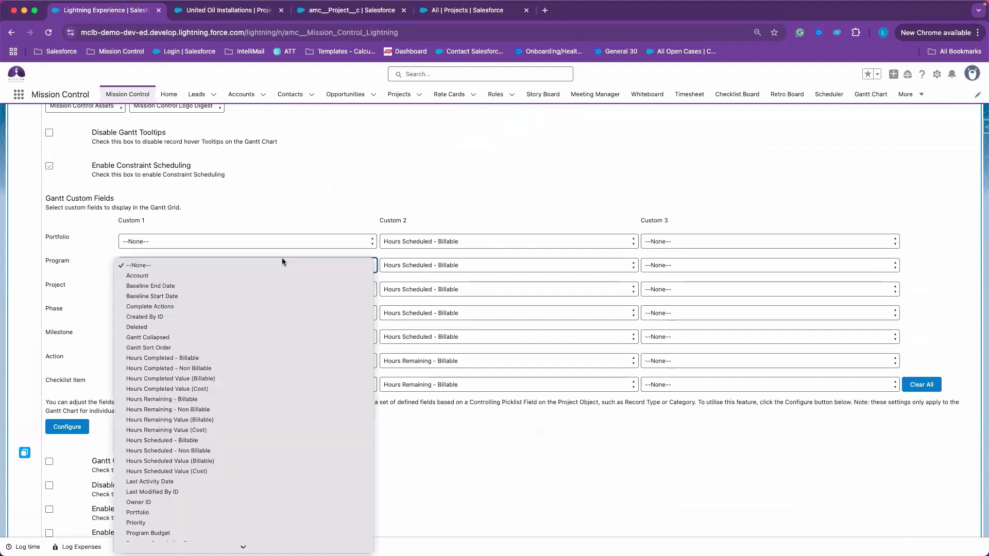
click(229, 296)
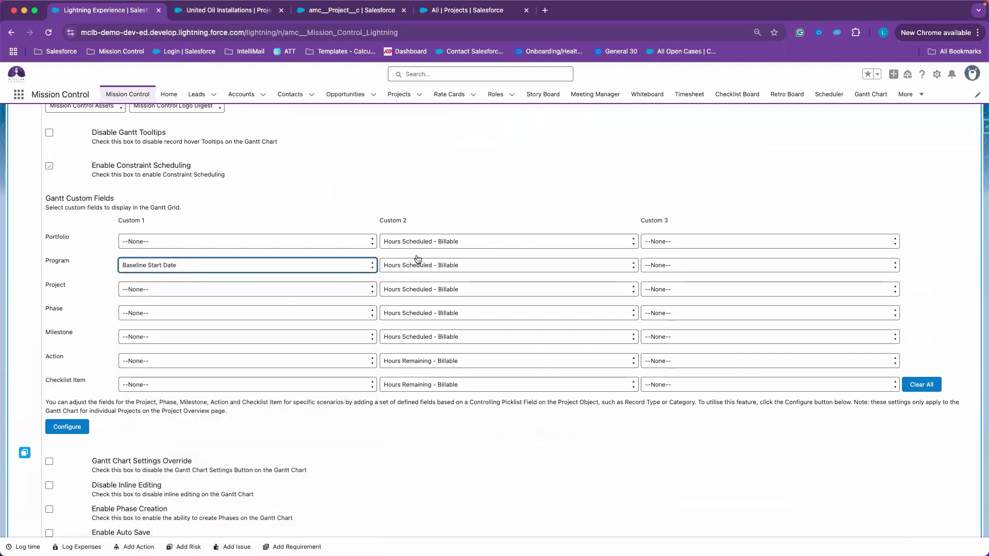
- View the options for the Program's Custom 2 Gantt field, and reset its Custom 1 field to --None--
click(418, 263)
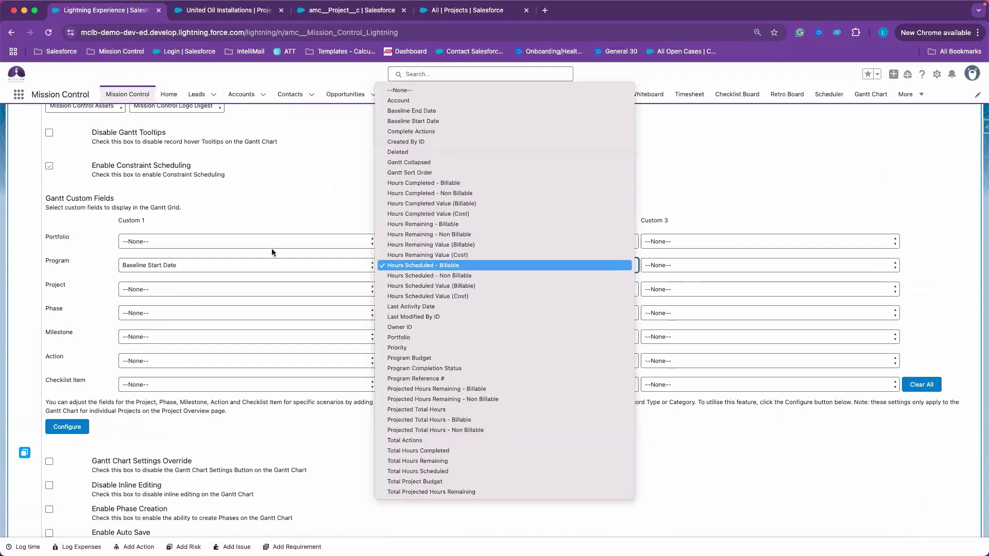
click(258, 258)
click(250, 262)
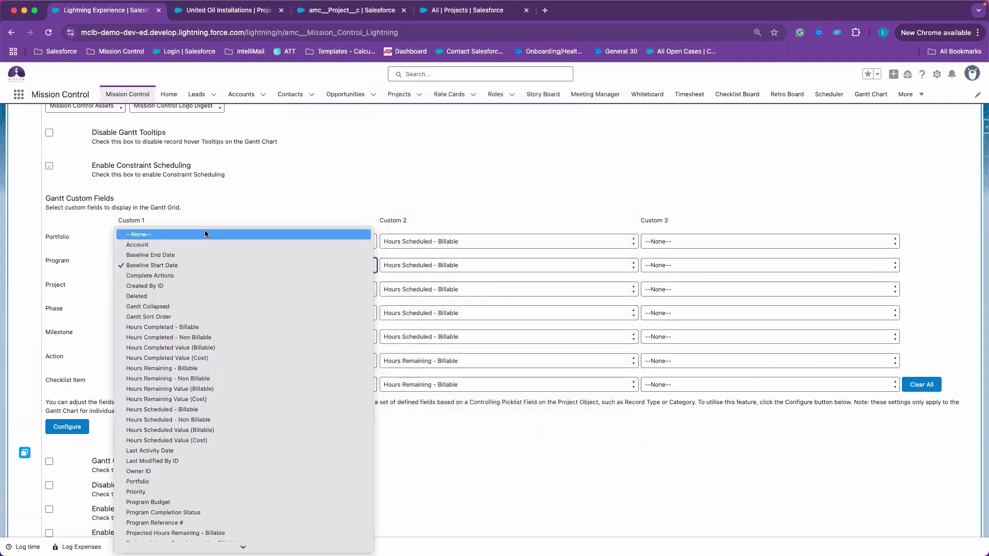
click(206, 234)
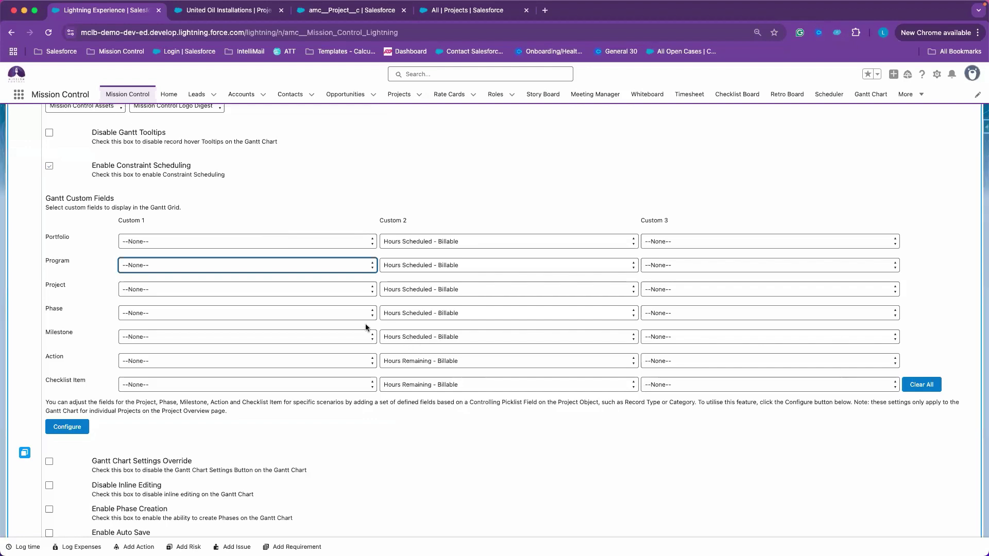
- Look over the Gantt chart options listed after the custom fields, such as Gantt Chart Settings Override and Enable Auto Save
scroll(366, 328, down, 3)
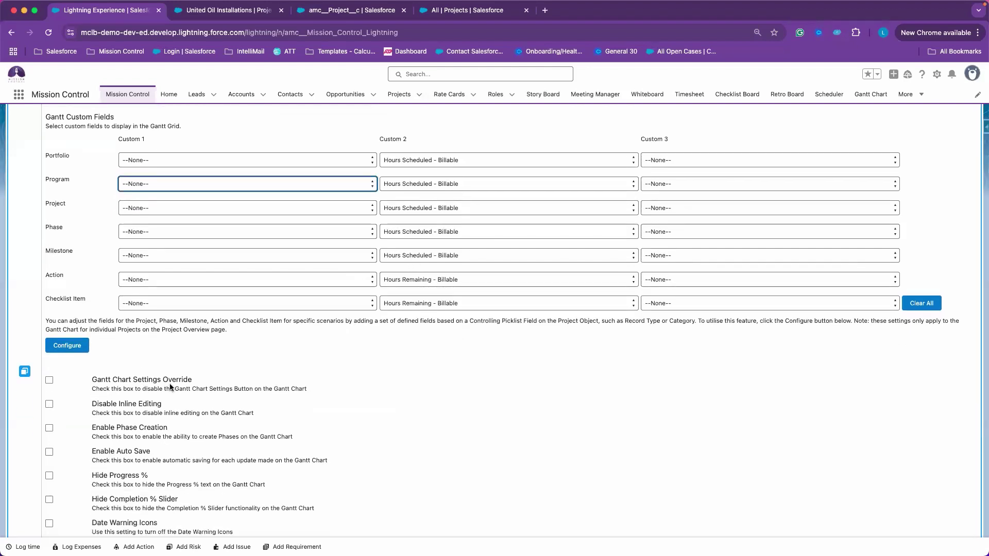
click(164, 386)
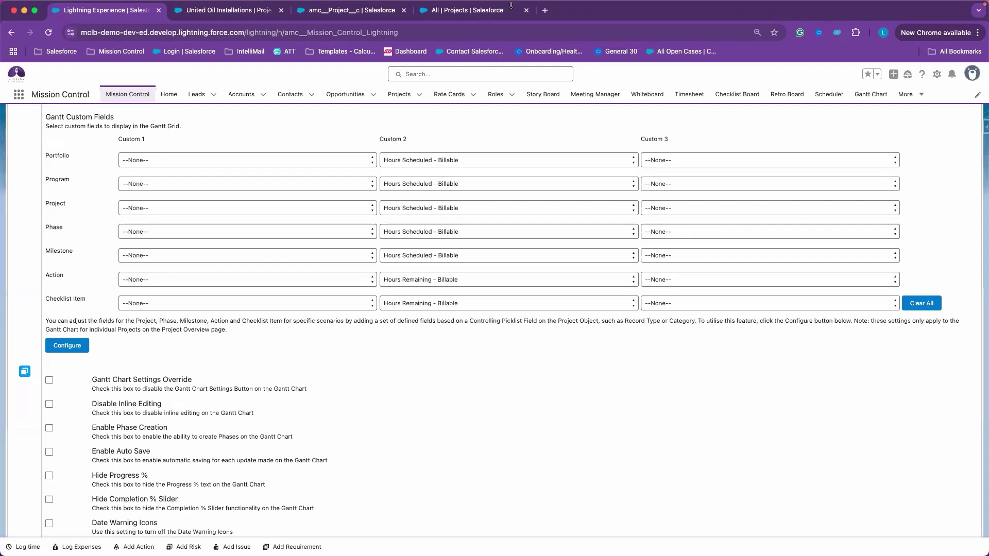
- Open the Kosmo's Campfire Webinars page in a new browser tab and look through the next session and recorded webinars
click(544, 11)
text(kosmo)
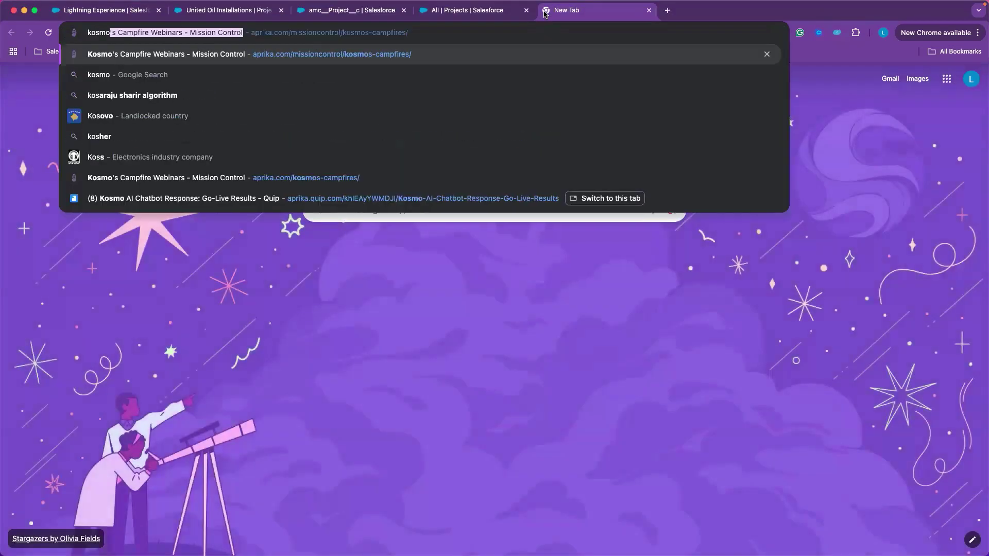
click(291, 54)
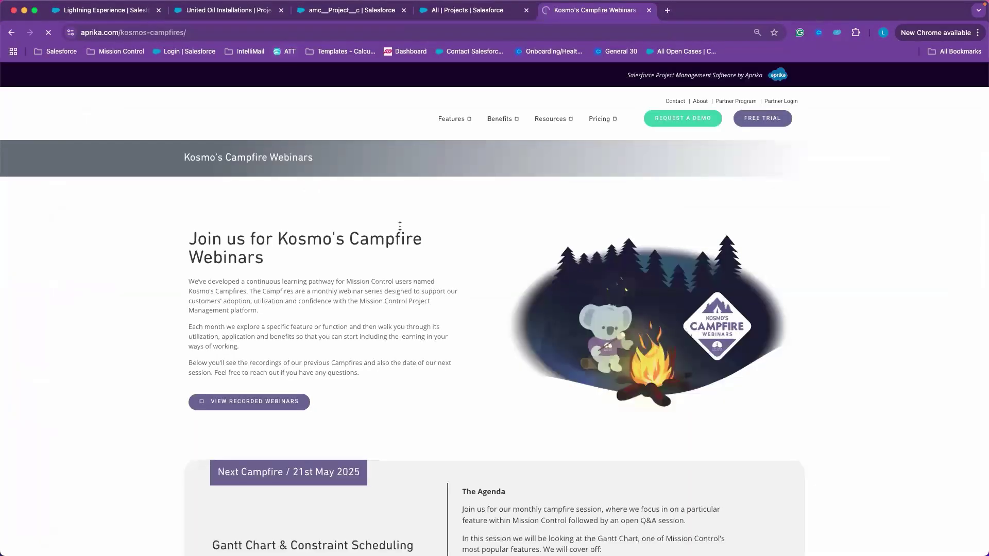
scroll(468, 297, down, 5)
scroll(470, 297, down, 6)
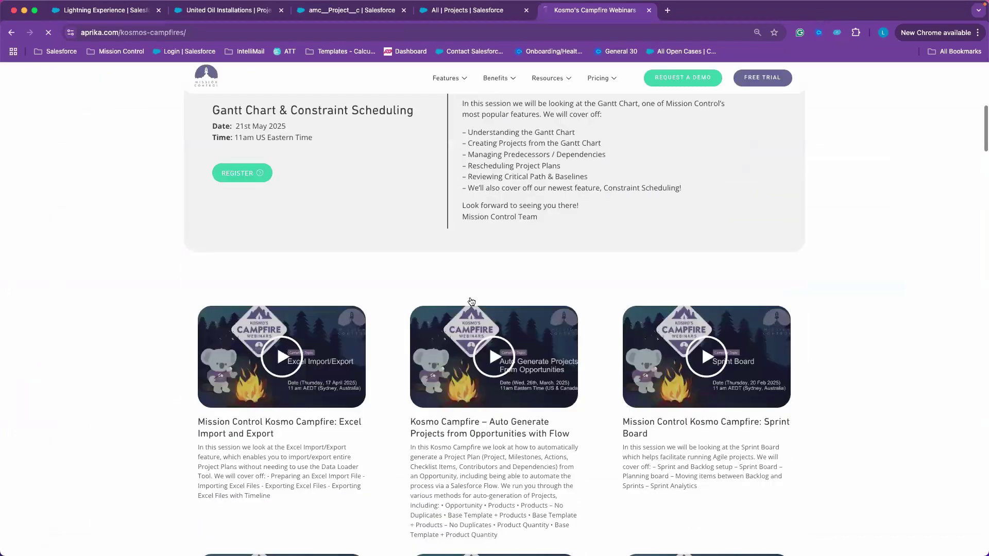
scroll(471, 302, down, 4)
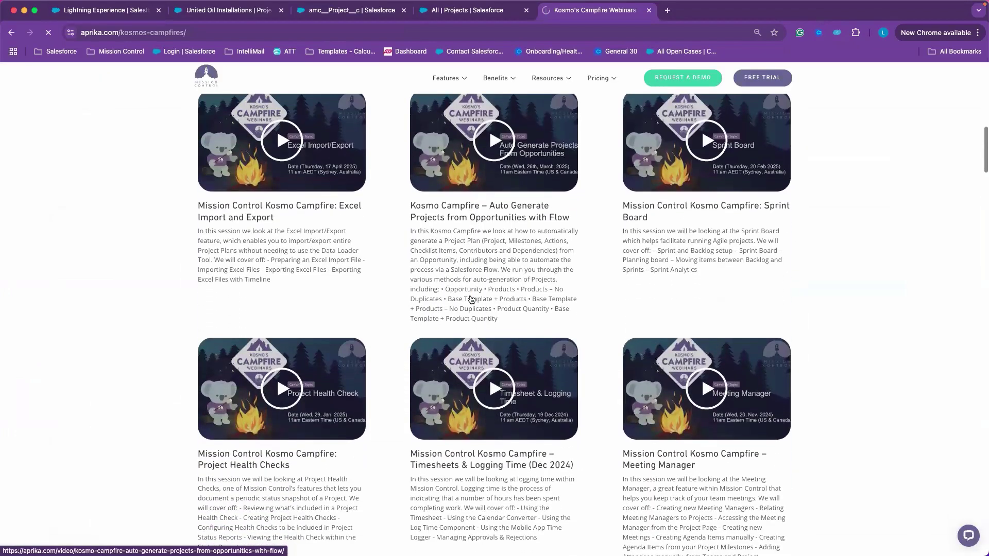
scroll(471, 299, down, 9)
scroll(317, 313, up, 14)
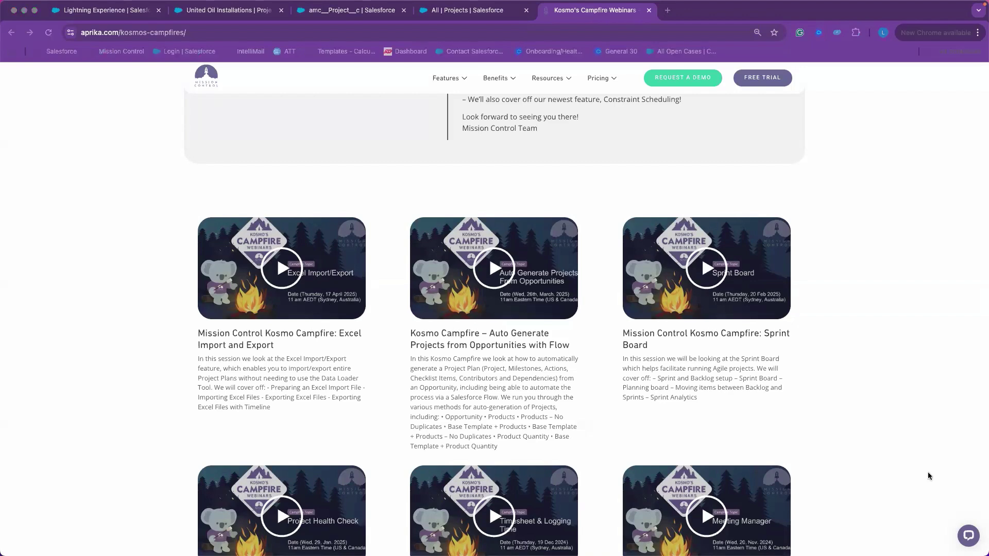
- Switch to the GanttChartConScheduling presentation in PowerPoint and start the slide show from the "Thank You for joining!" slide
key(super+Tab)
scroll(55, 478, down, 5)
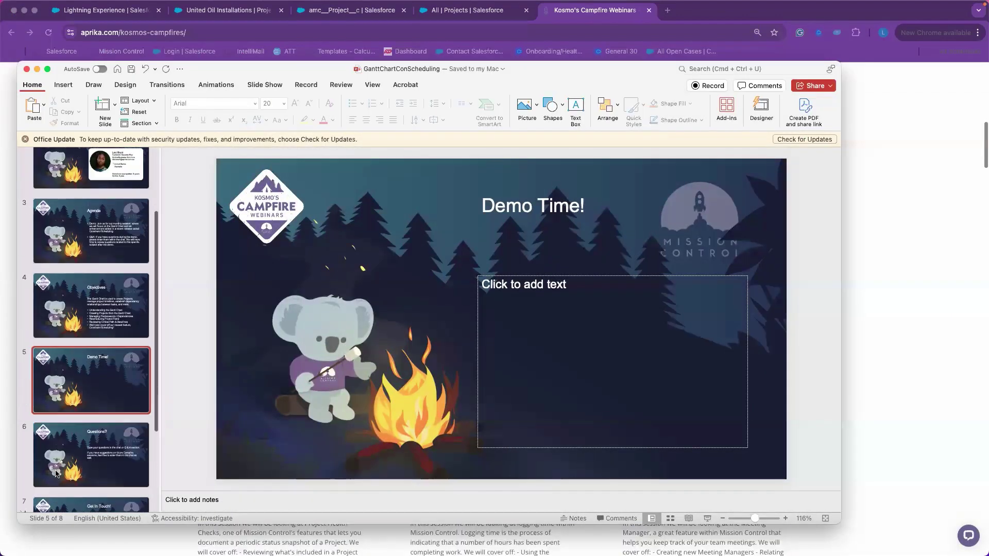
click(86, 476)
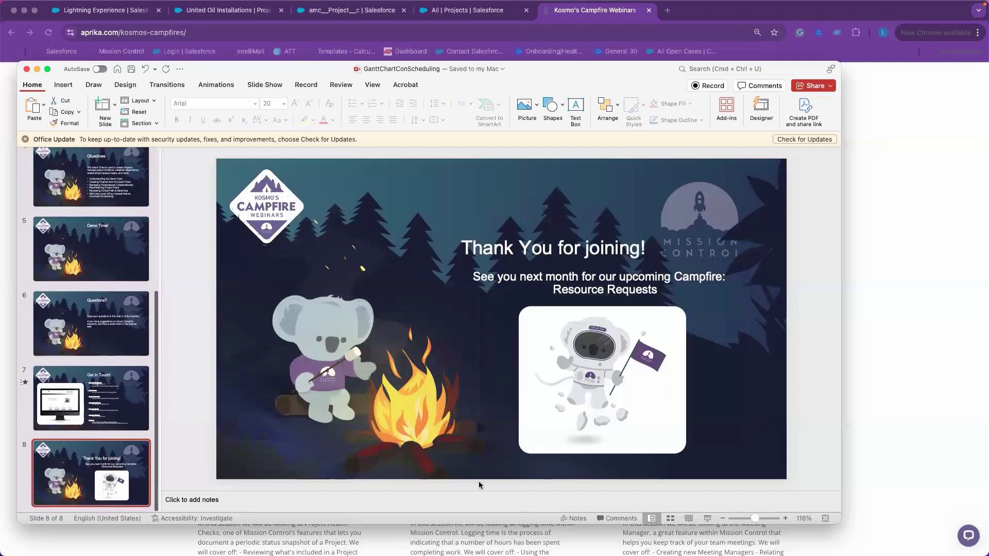
click(708, 519)
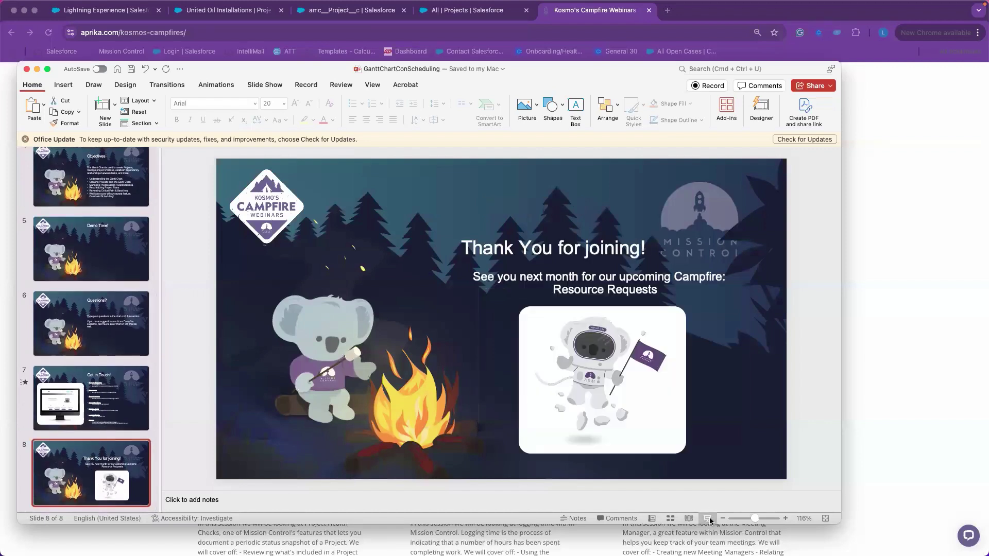
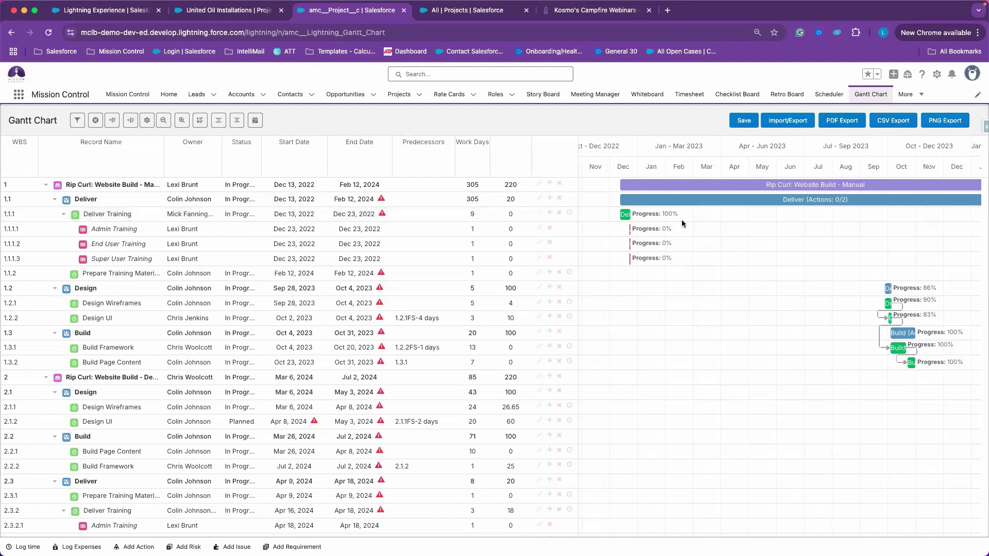
- View the record details of the Build milestone in the Rip Curl: Website Build - Deposit project, and close it without changes
scroll(320, 368, down, 5)
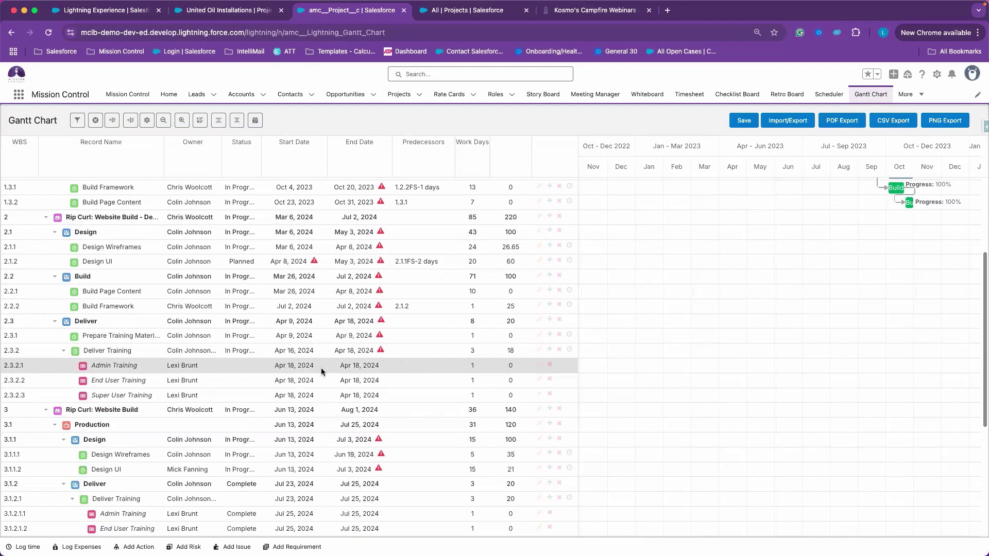
double_click(309, 254)
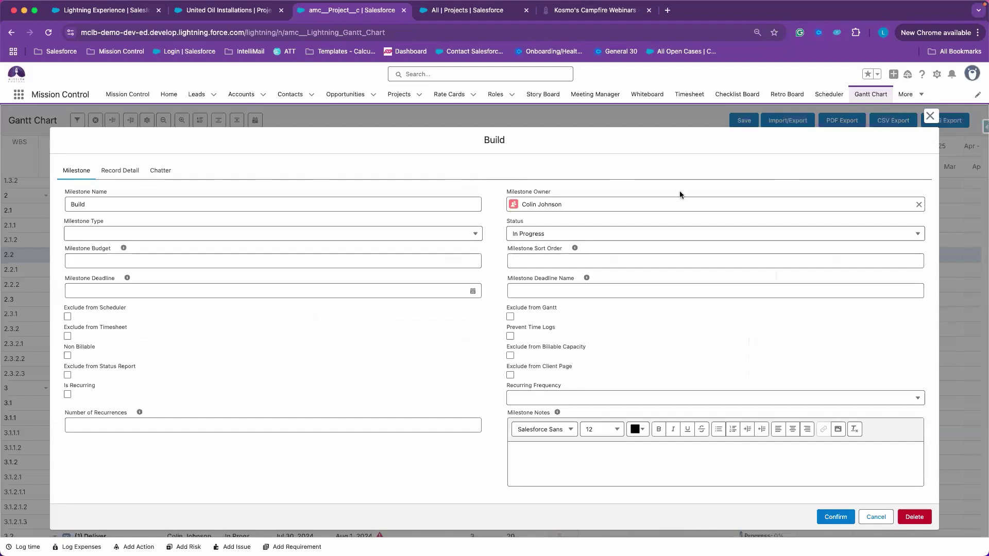
click(930, 116)
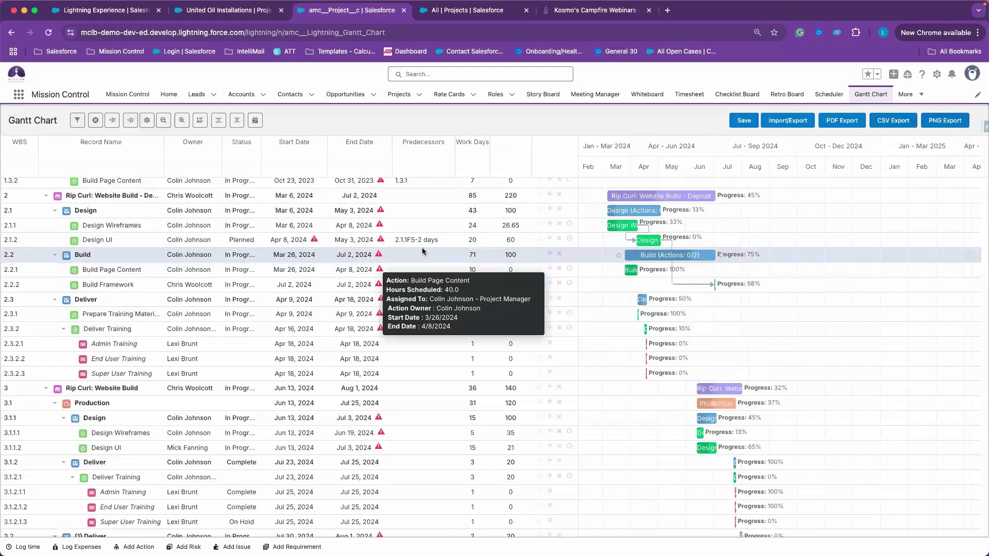
click(297, 256)
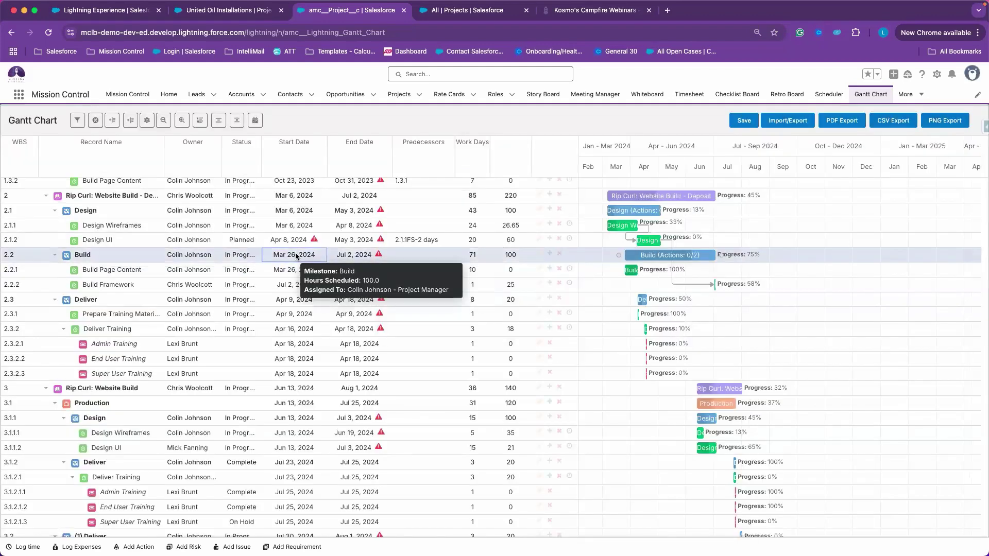
click(297, 256)
double_click(296, 255)
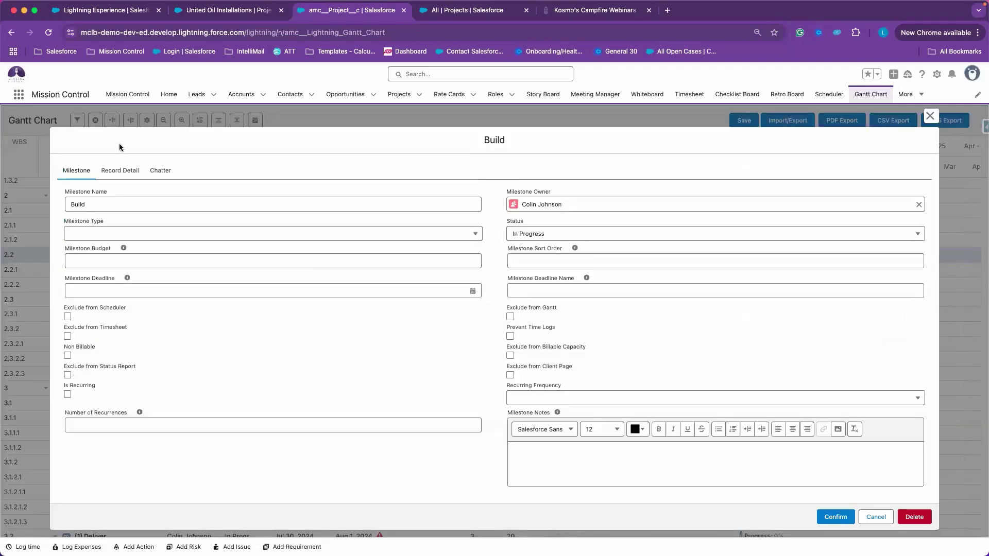
click(119, 171)
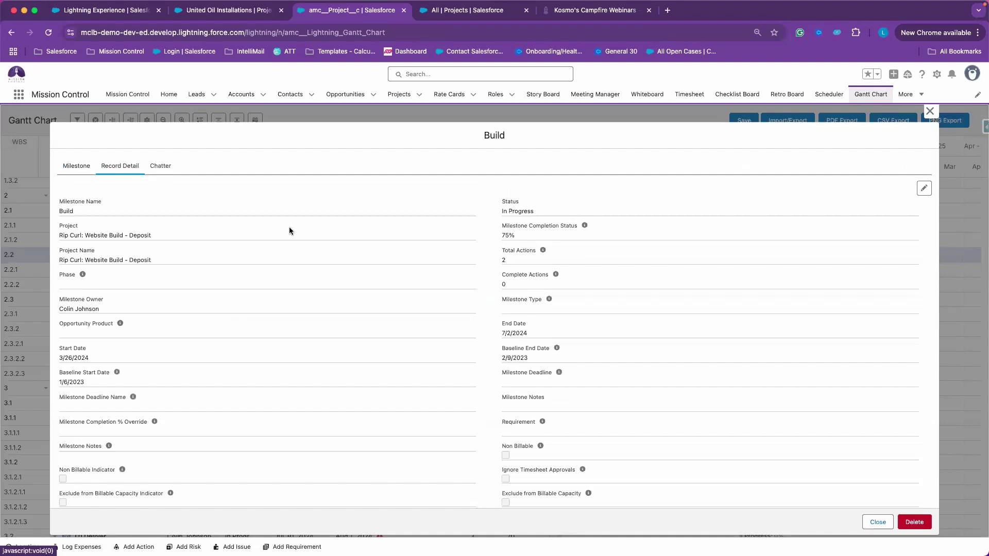
click(64, 168)
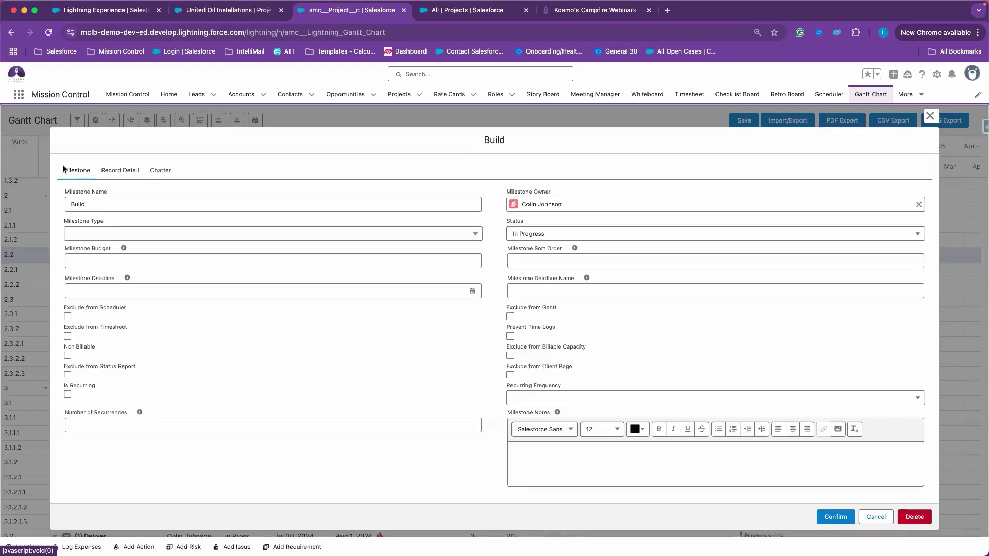
click(930, 116)
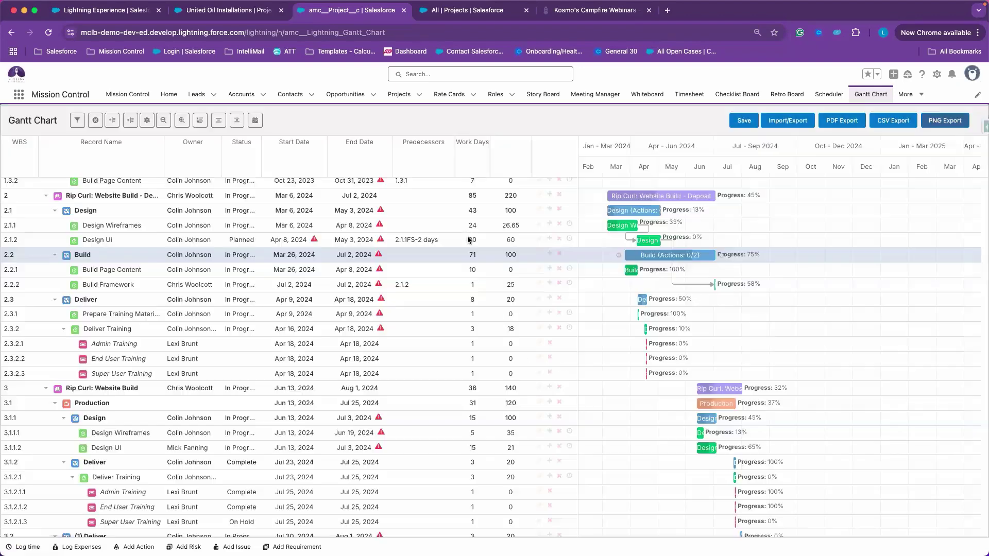
- Set the start date of the Build milestone's Build Page Content action to today, 05/21/2025, and save the Gantt chart
click(293, 276)
click(314, 270)
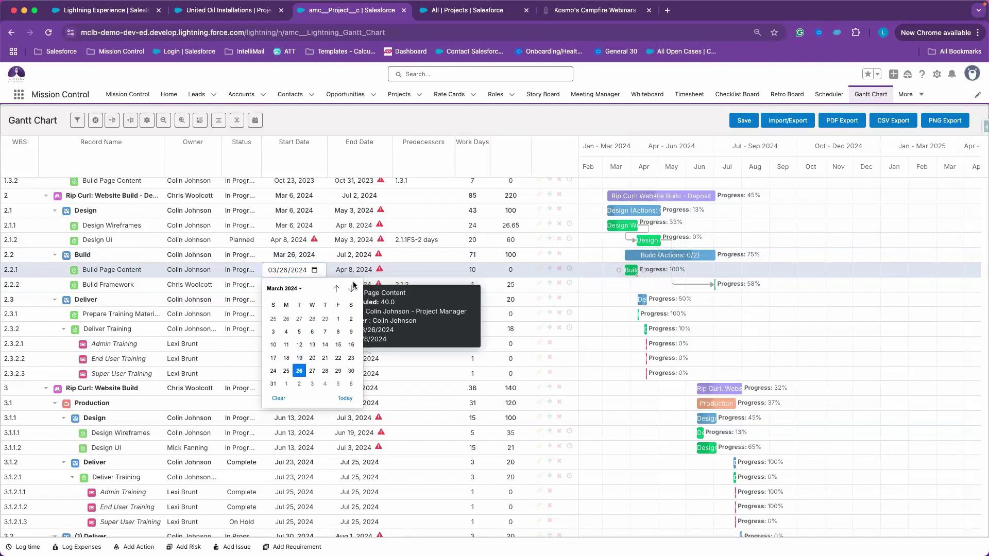
click(345, 398)
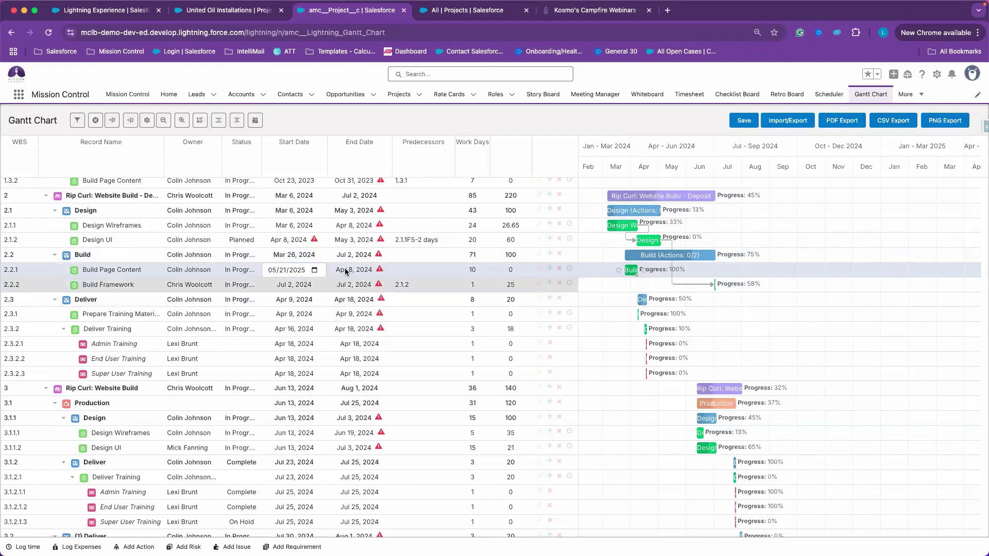
click(364, 274)
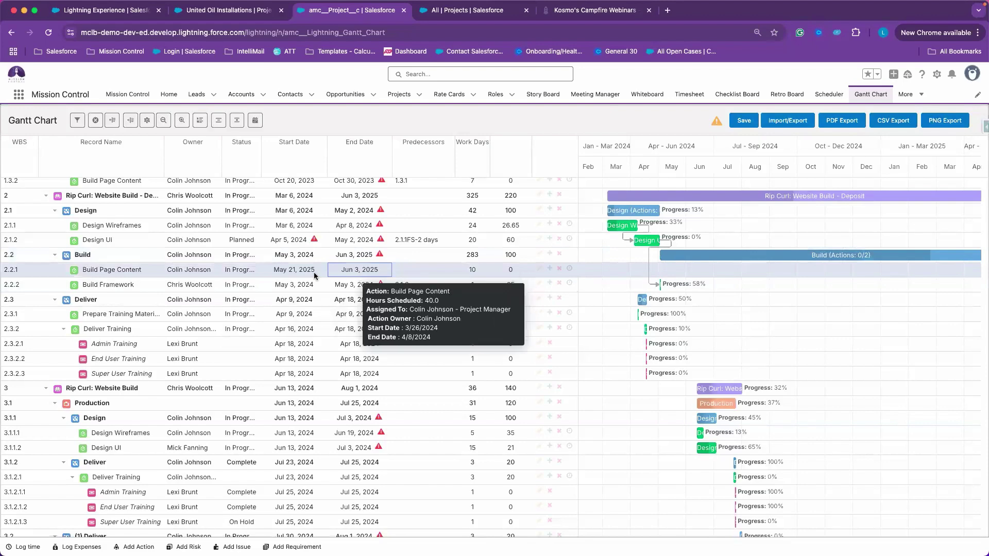
click(741, 121)
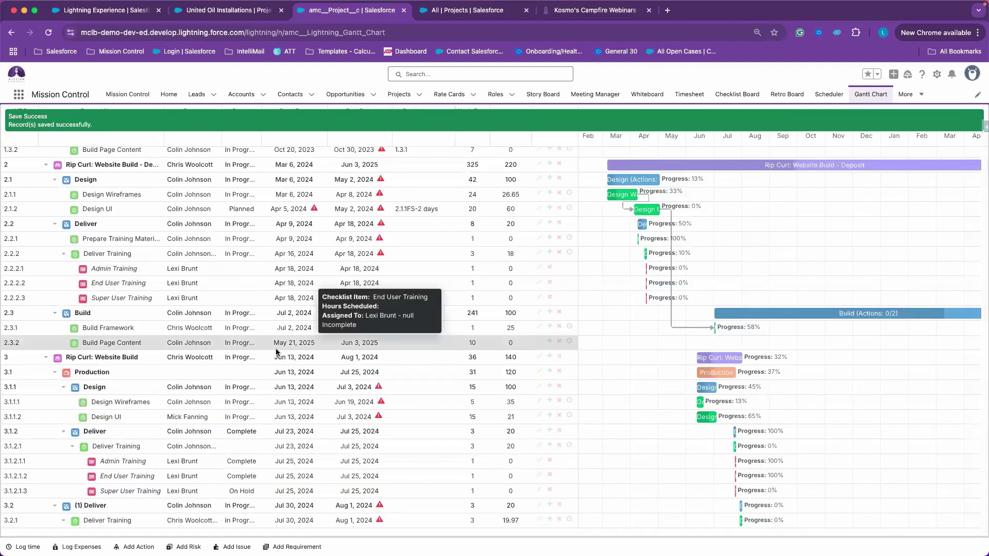
- Find the rescheduled Build Page Content action and move its timeline bar forward to start on Jun 11, 2025
scroll(282, 392, down, 5)
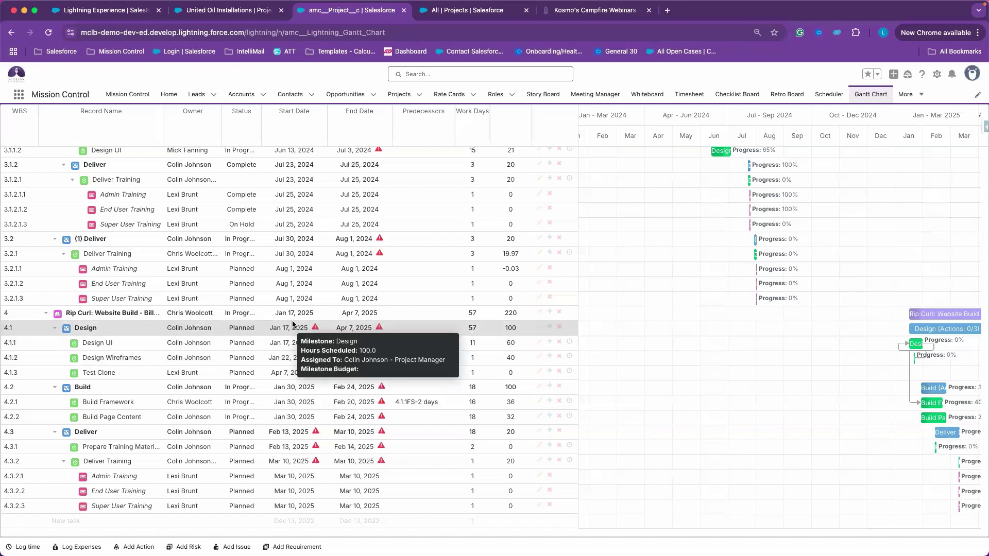
scroll(296, 294, up, 1)
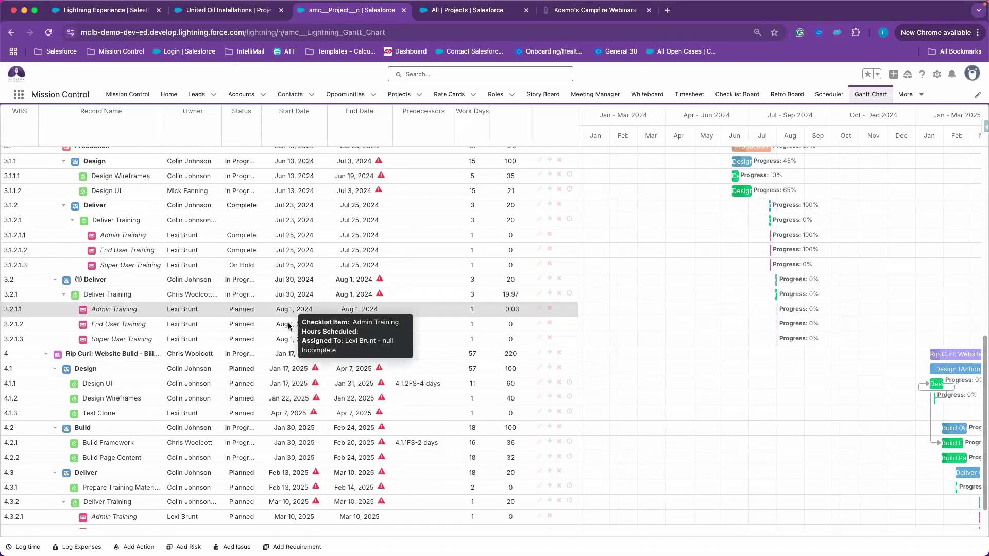
scroll(286, 326, up, 3)
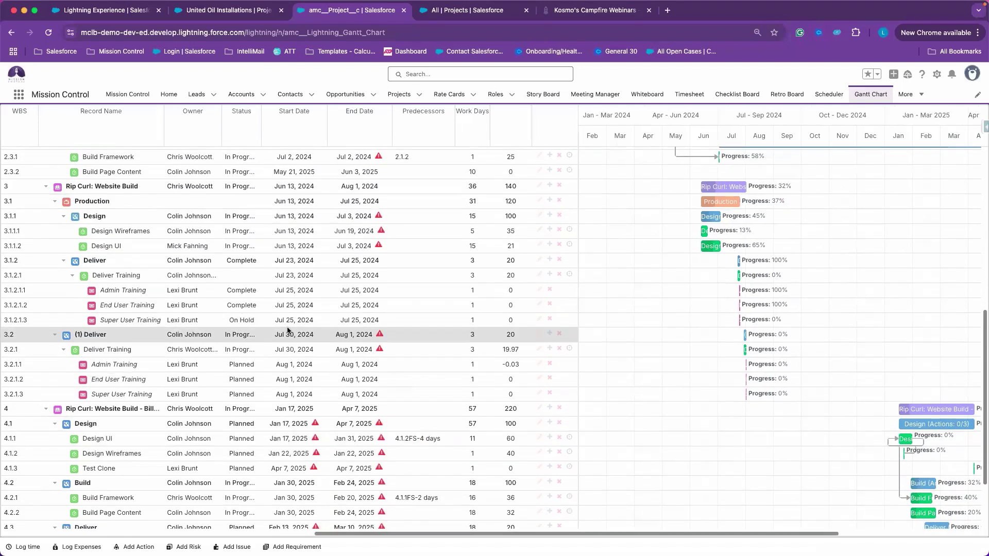
scroll(294, 288, up, 1)
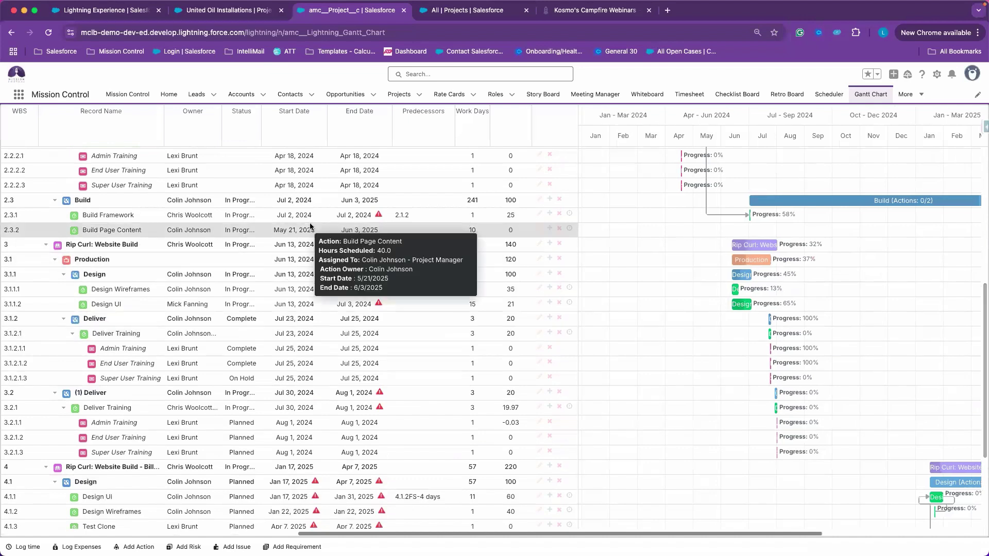
click(305, 227)
mouse_move(753, 231)
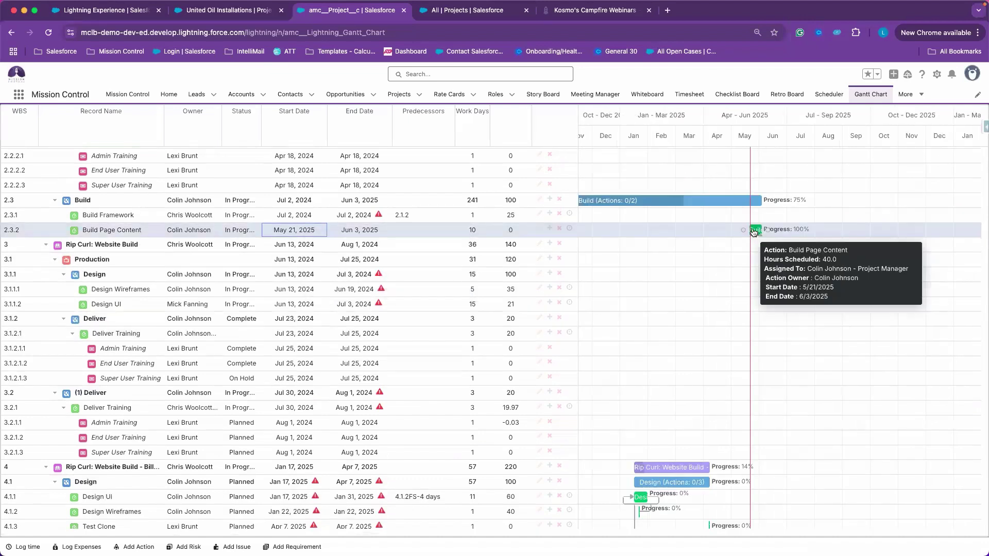
mouse_move(753, 232)
mouse_down()
mouse_move(804, 231)
mouse_move(750, 233)
mouse_move(780, 235)
mouse_move(771, 235)
mouse_up()
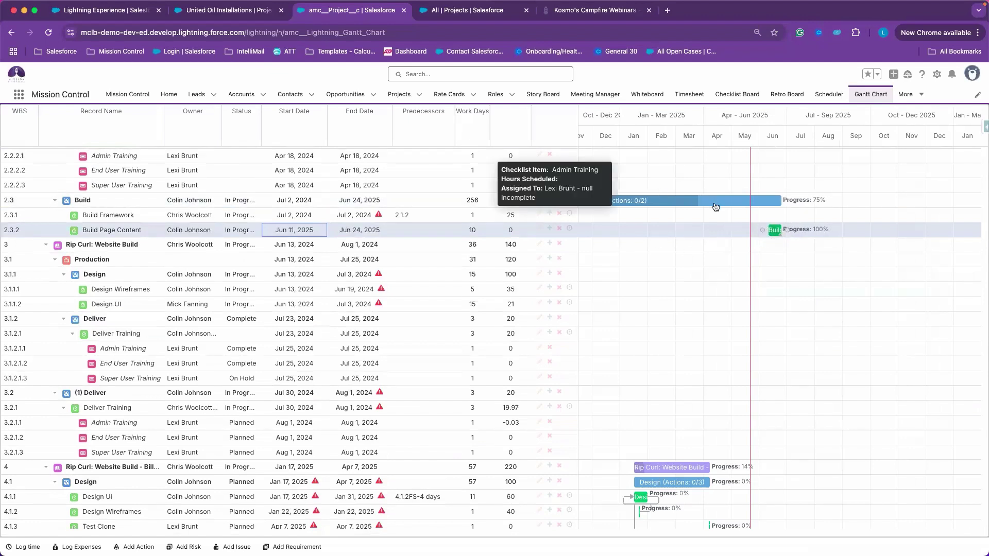
- Move the Build Page Content bar back along the timeline to start on May 20, 2025, and save the Gantt chart
mouse_move(776, 231)
drag(774, 230, 754, 229)
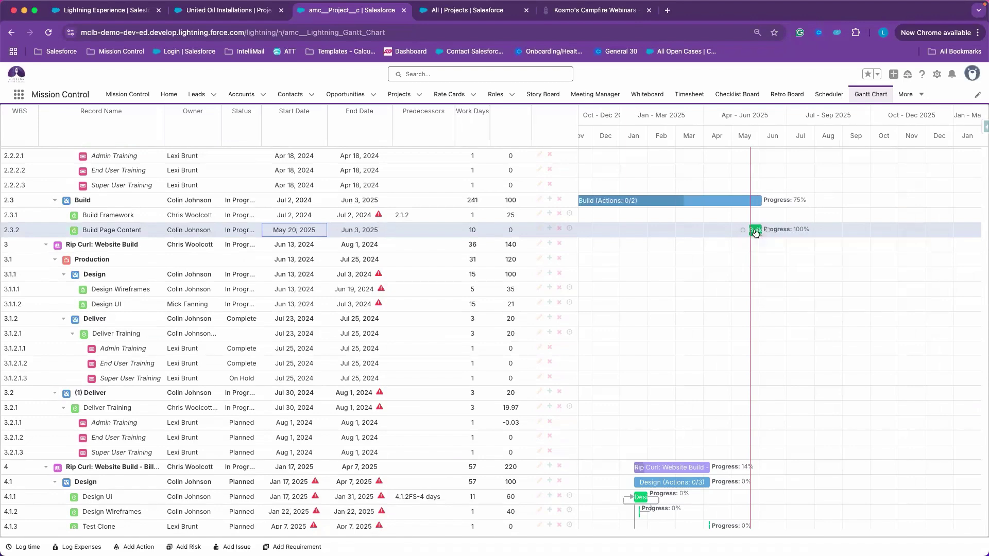
scroll(716, 192, up, 3)
scroll(717, 196, up, 5)
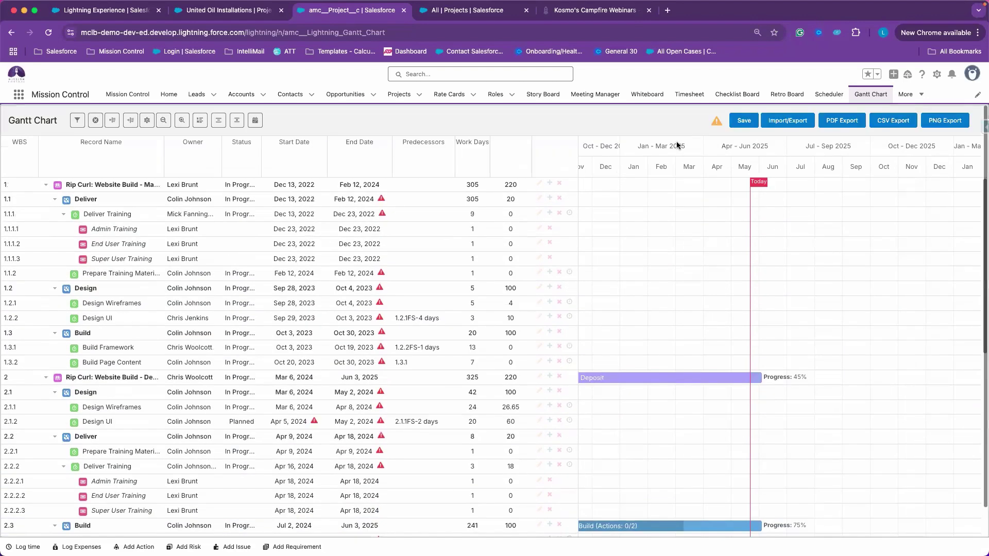
click(744, 120)
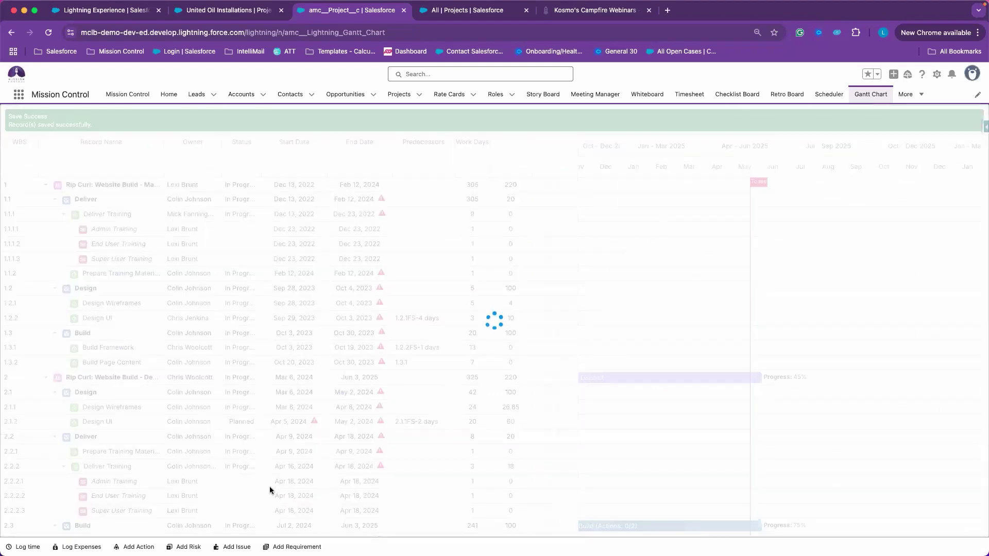
- Bring the Build Page Content action into view and move its timeline bar to start on May 22, 2025
scroll(212, 505, down, 5)
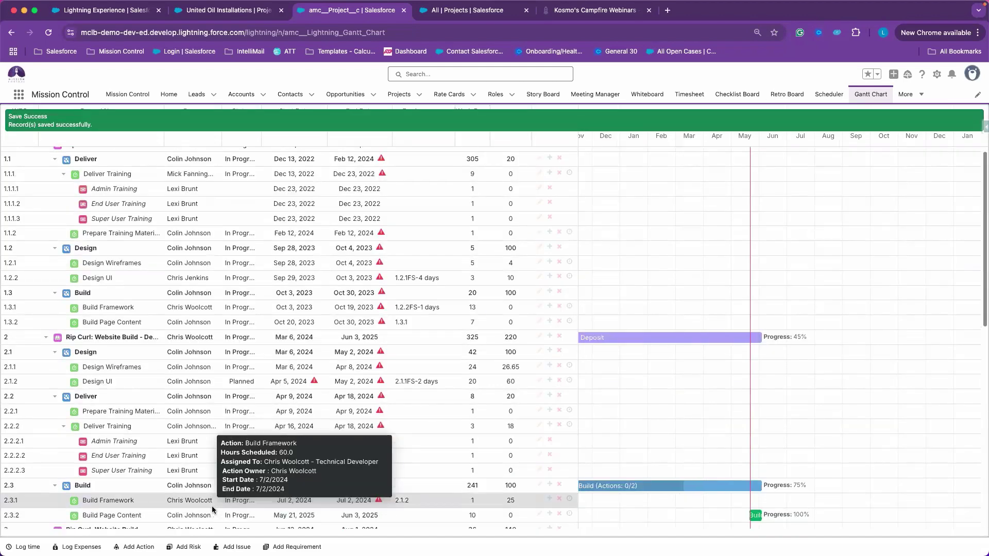
click(292, 412)
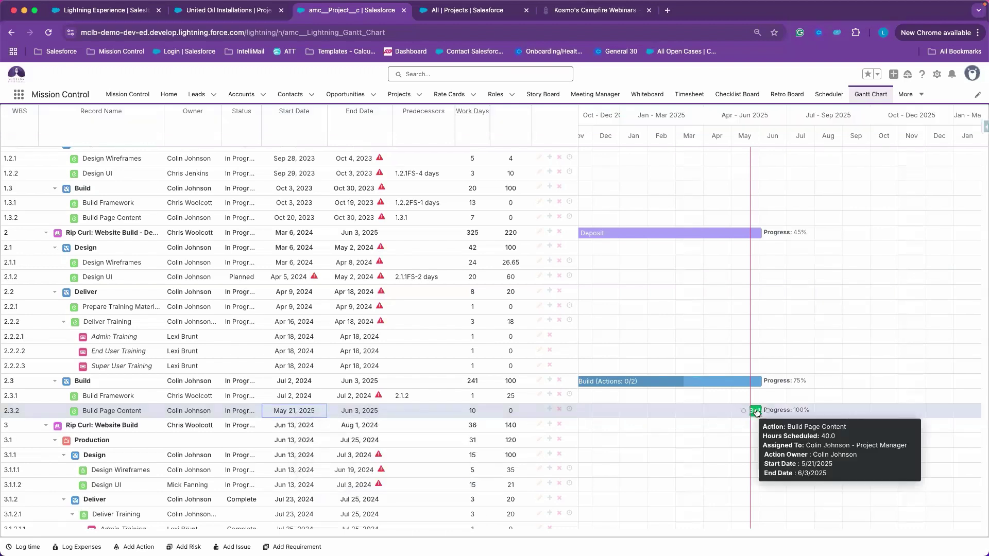
mouse_move(773, 409)
mouse_down()
mouse_move(786, 410)
mouse_move(758, 416)
mouse_up()
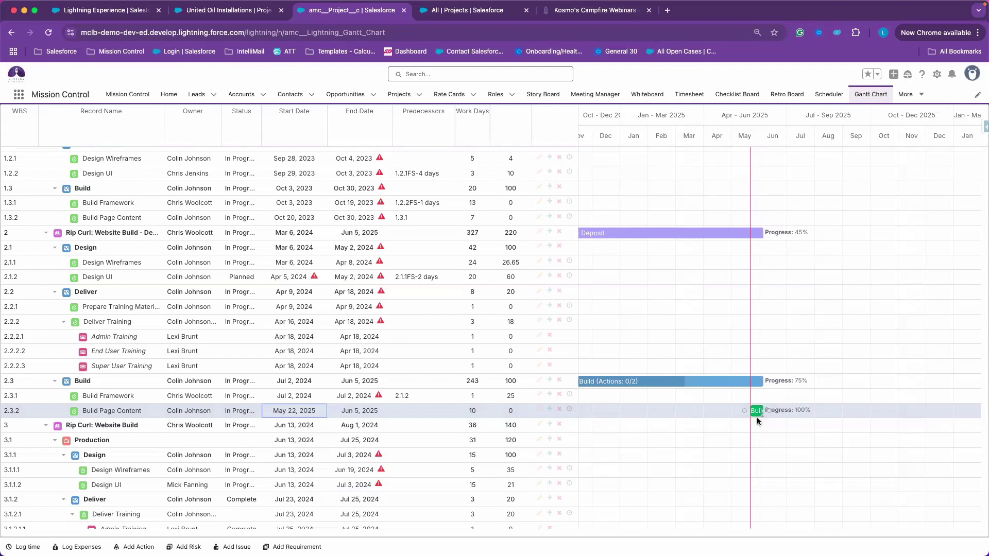
- Set the start date of the Build milestone's Build Page Content action to 05/22/2025 and save the Gantt chart
click(288, 412)
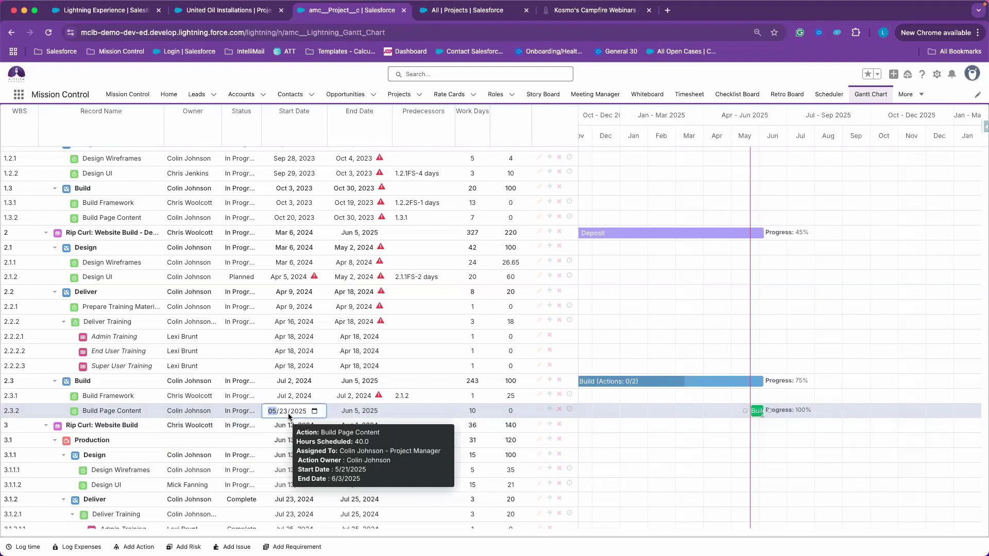
text(22)
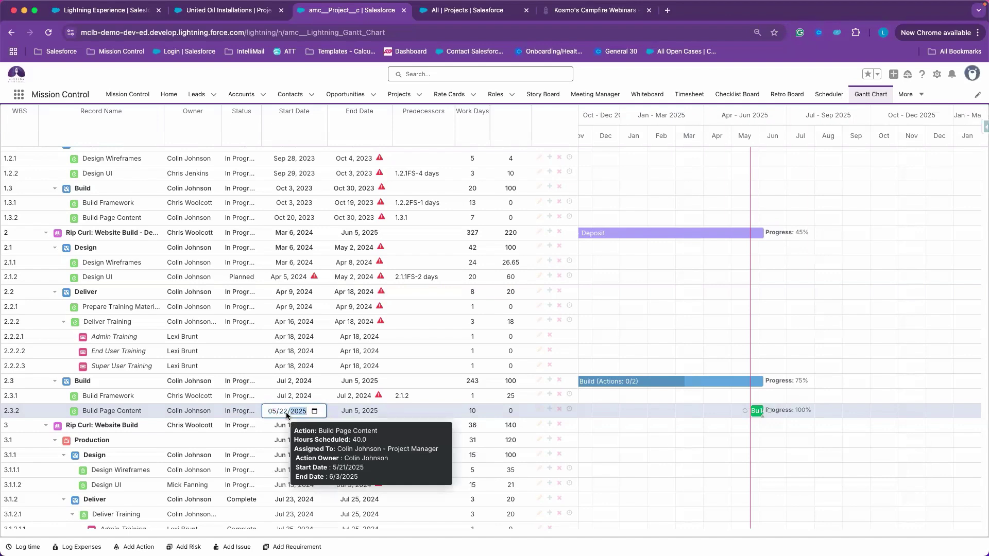
click(343, 415)
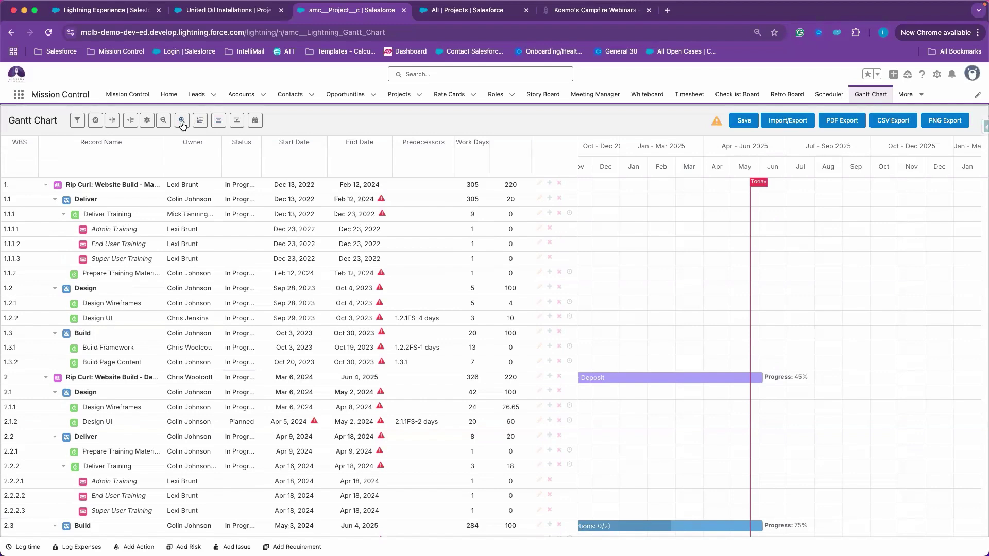
click(183, 120)
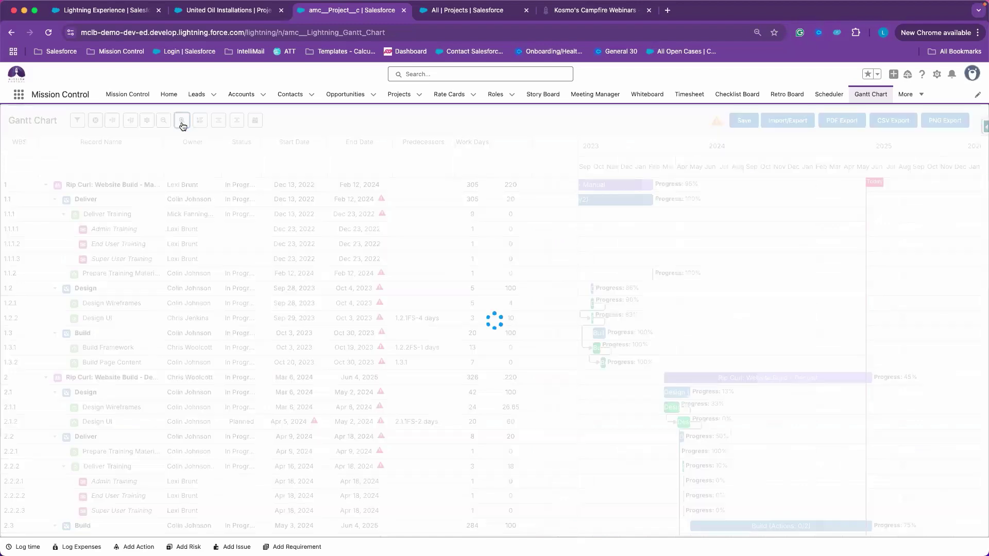
click(744, 124)
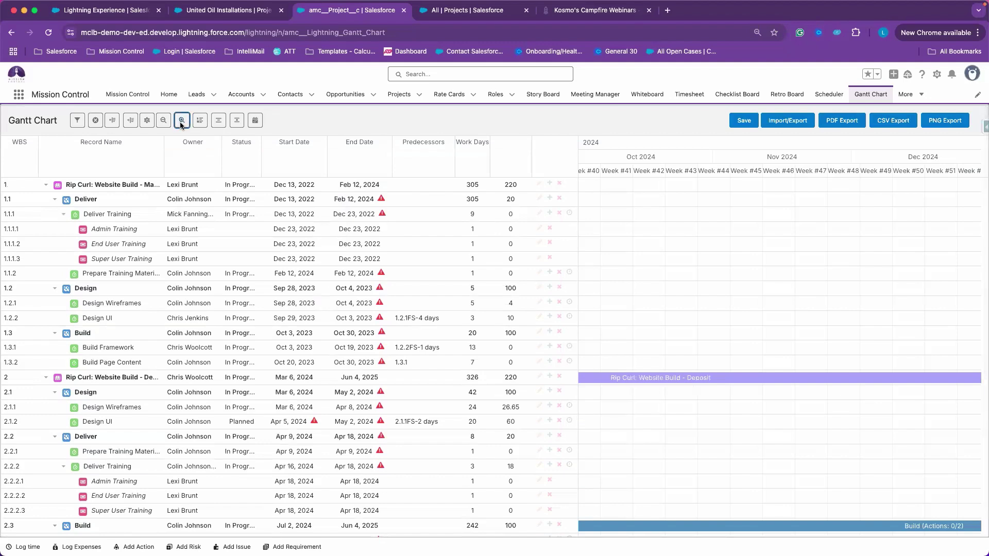
- Show the timeline in individual days and locate the bar of the rescheduled Build Page Content action
click(180, 123)
scroll(215, 311, down, 6)
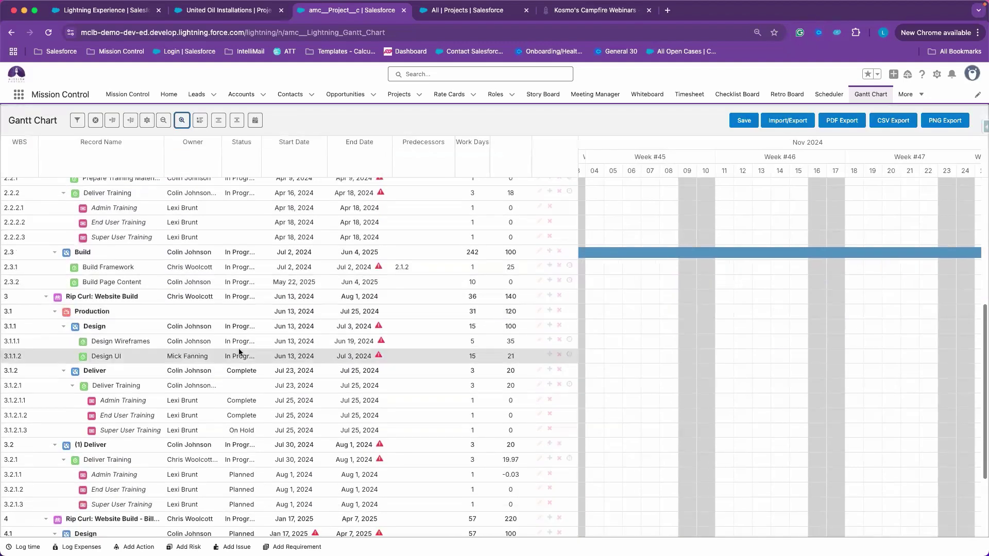
scroll(239, 352, down, 6)
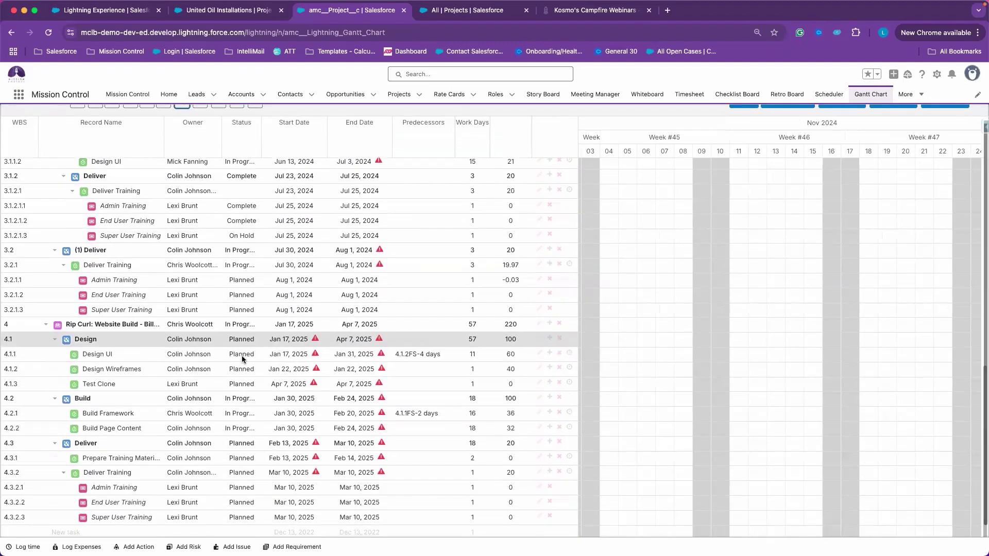
scroll(242, 359, down, 1)
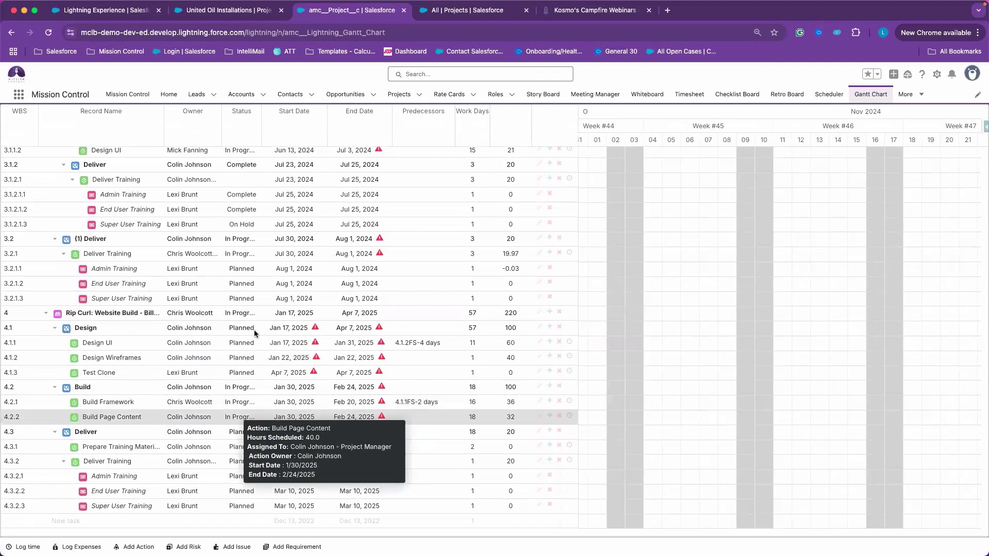
scroll(279, 245, up, 5)
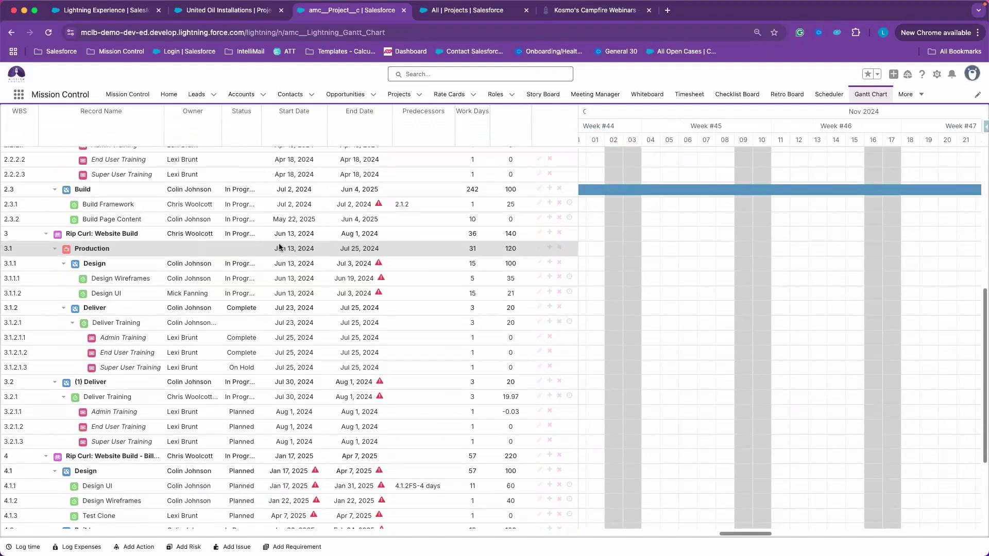
scroll(279, 246, up, 1)
click(286, 230)
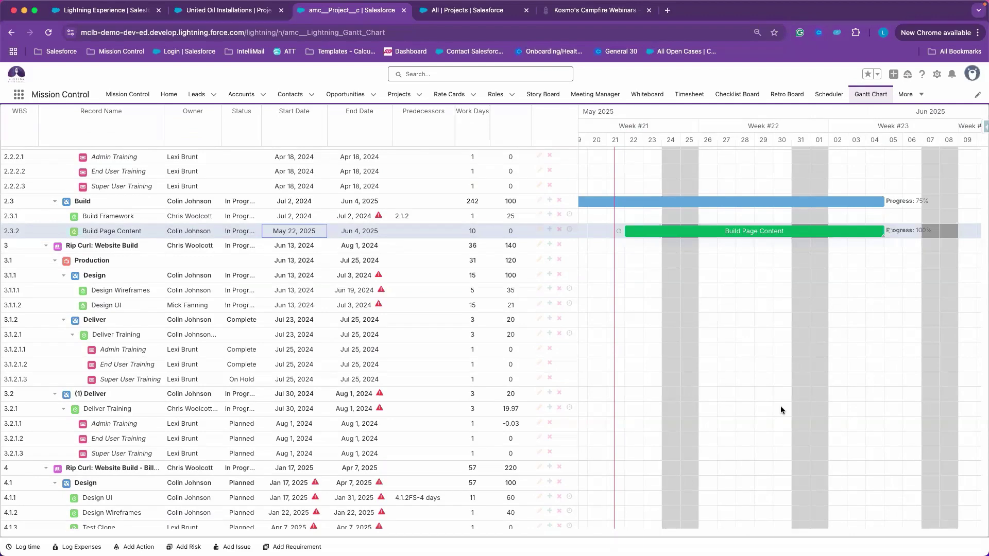
- Examine the comparison operators of the Action: End Date filter type in the Gantt project filters, and dismiss the filters without loading projects
scroll(412, 149, up, 10)
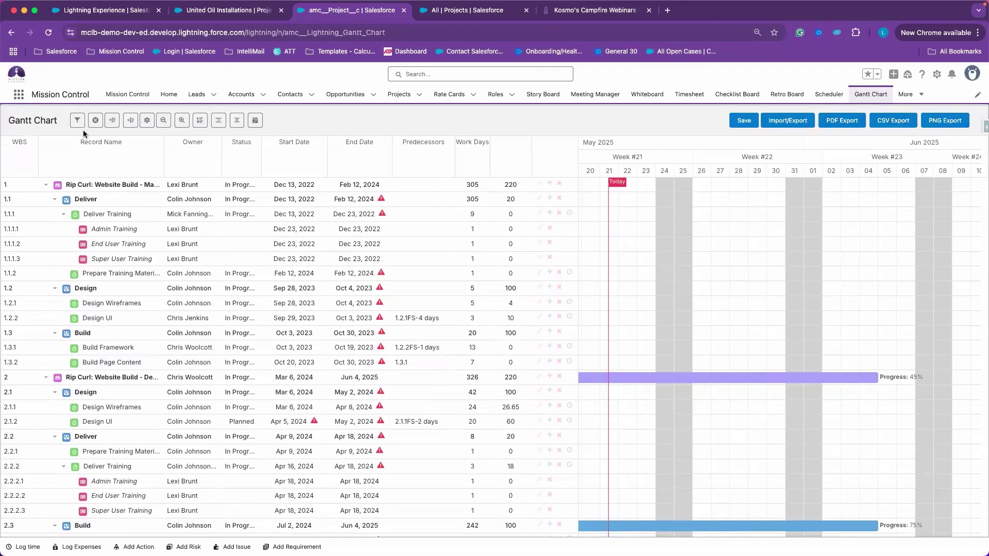
click(78, 122)
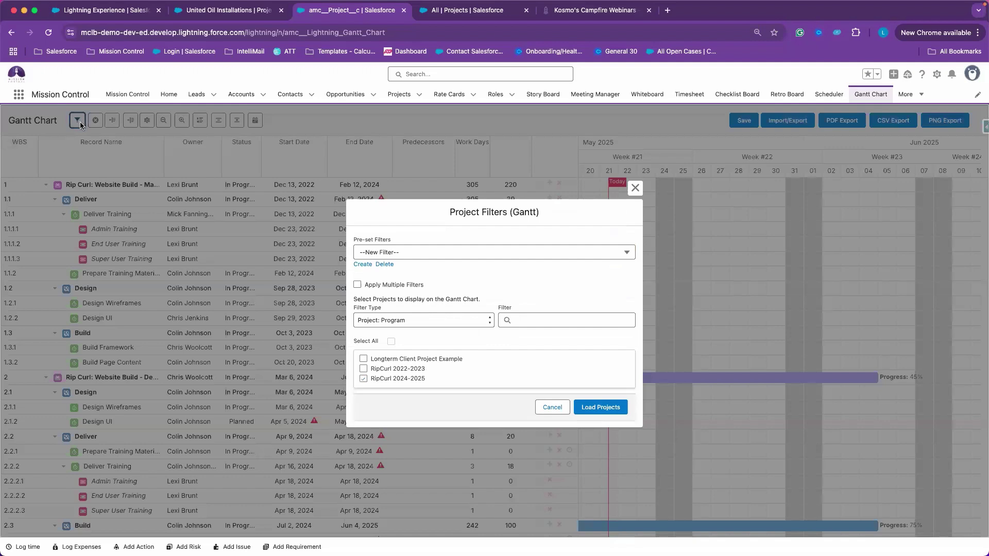
scroll(519, 243, down, 1)
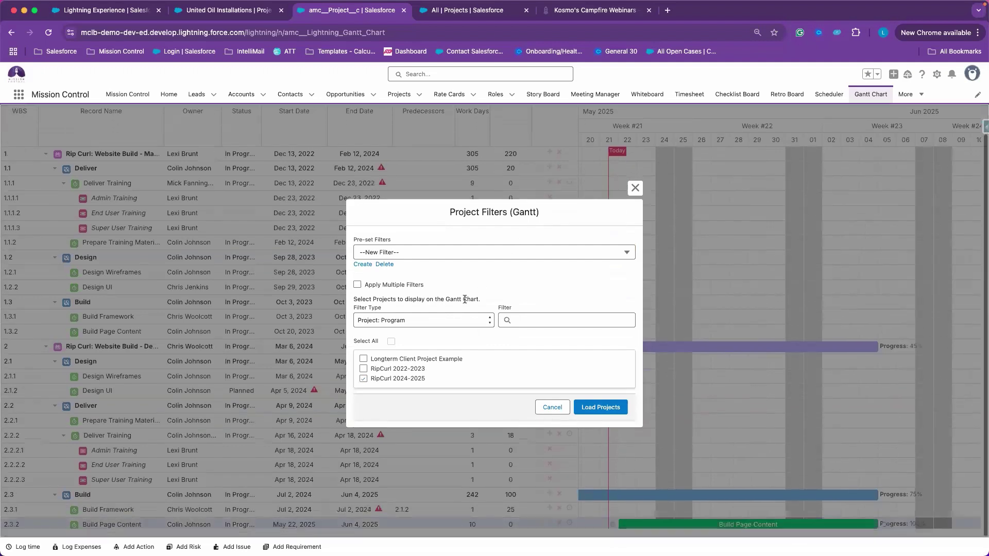
click(452, 320)
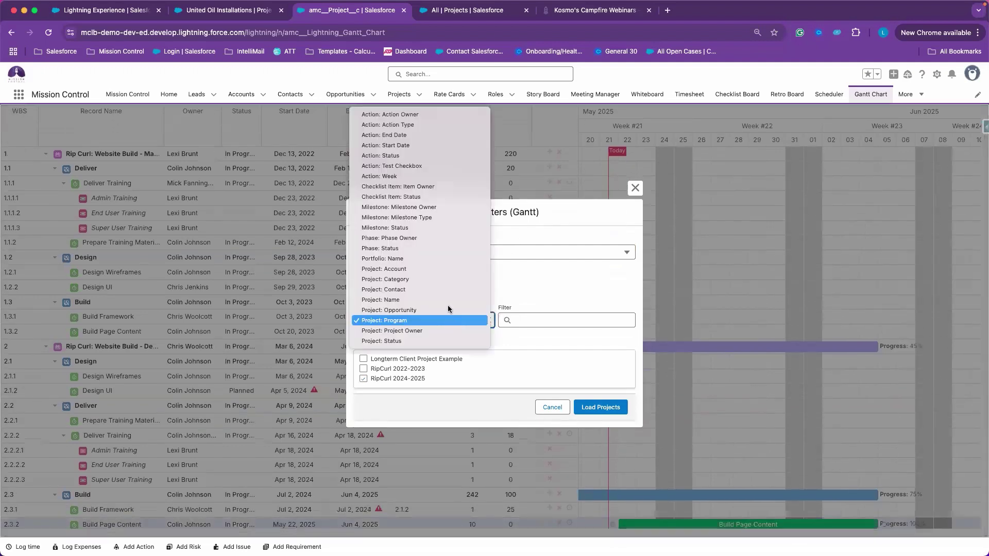
click(420, 136)
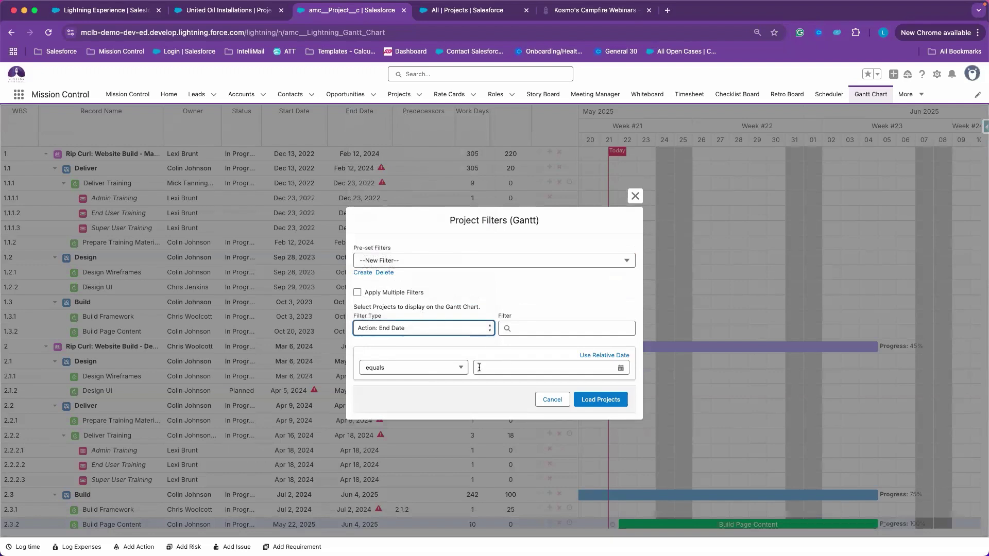
click(431, 368)
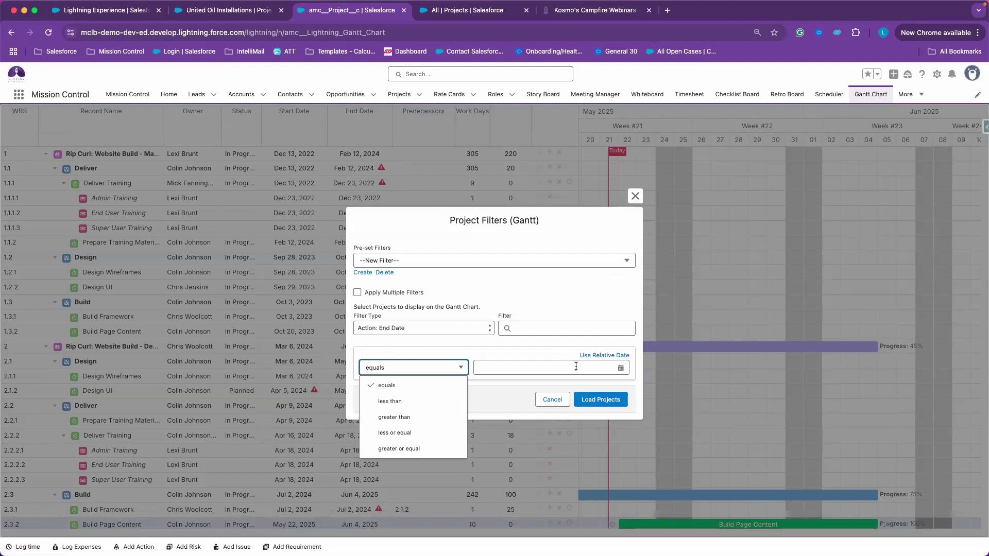
click(557, 401)
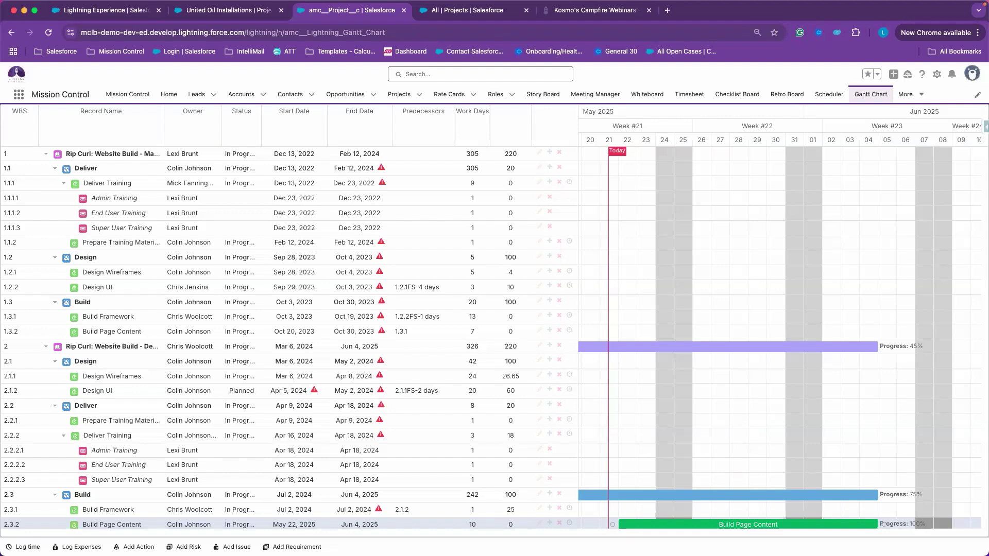
scroll(533, 259, up, 2)
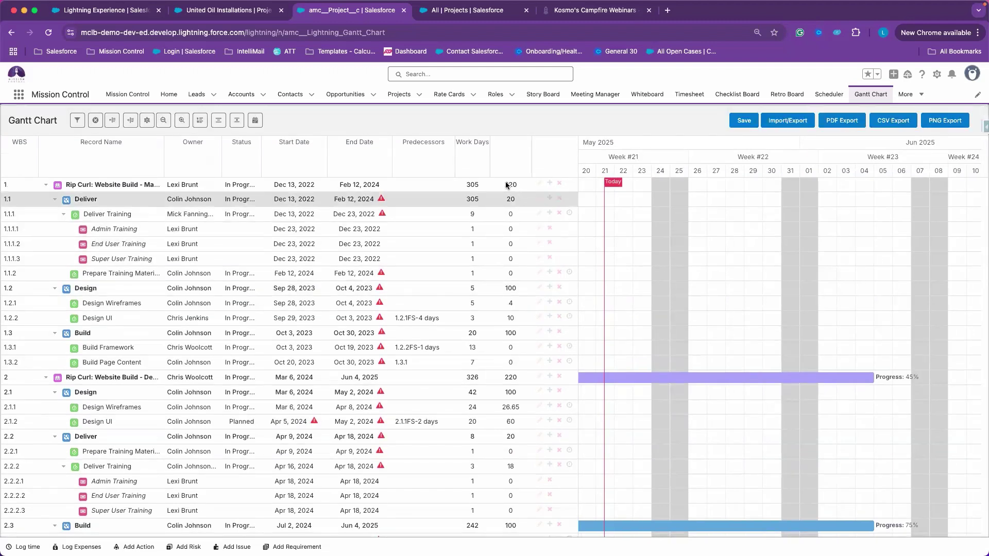
scroll(496, 180, left, 1)
scroll(325, 186, down, 1)
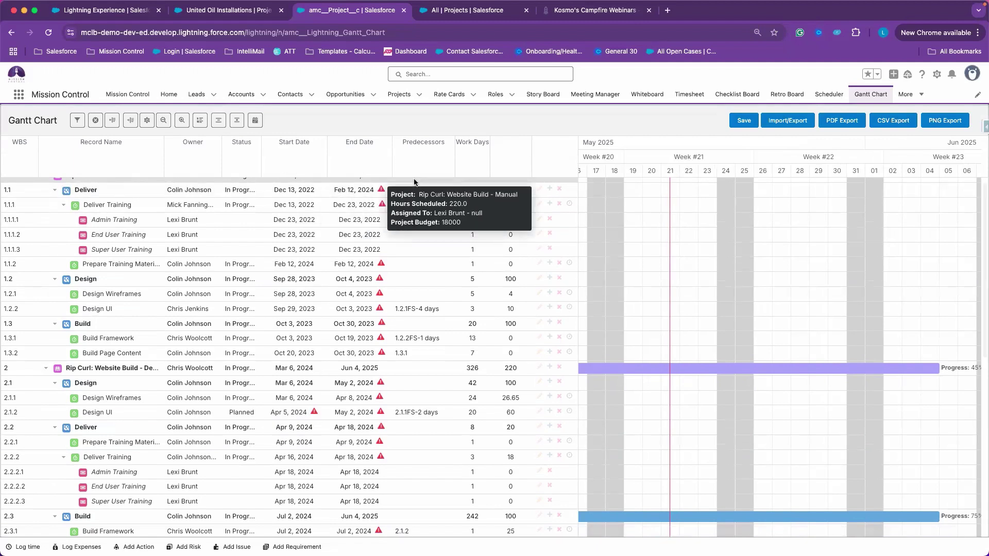
scroll(413, 179, up, 1)
scroll(527, 172, right, 1)
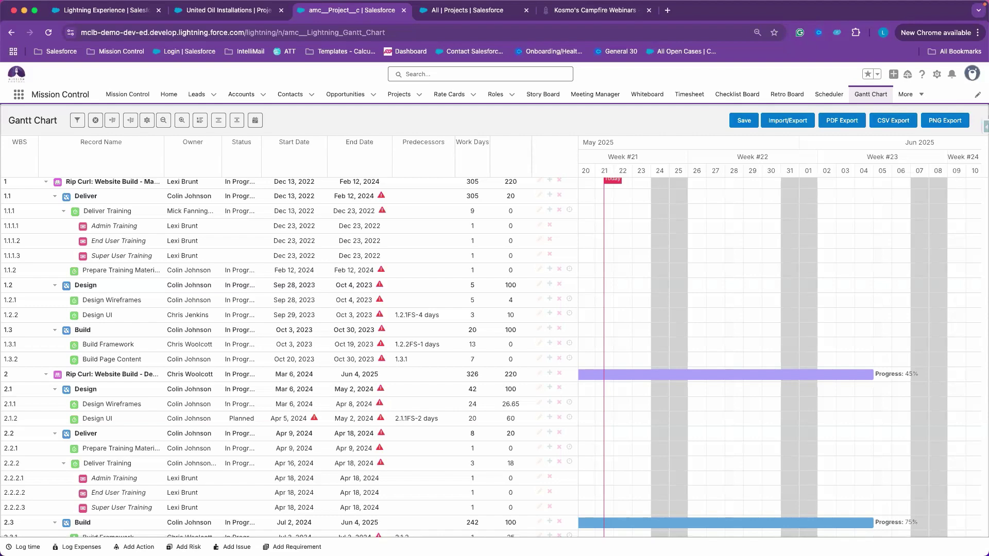
- Switch to the GanttChartConScheduling presentation in PowerPoint and start the slide show at the Get In Touch! slide
key(super+Tab)
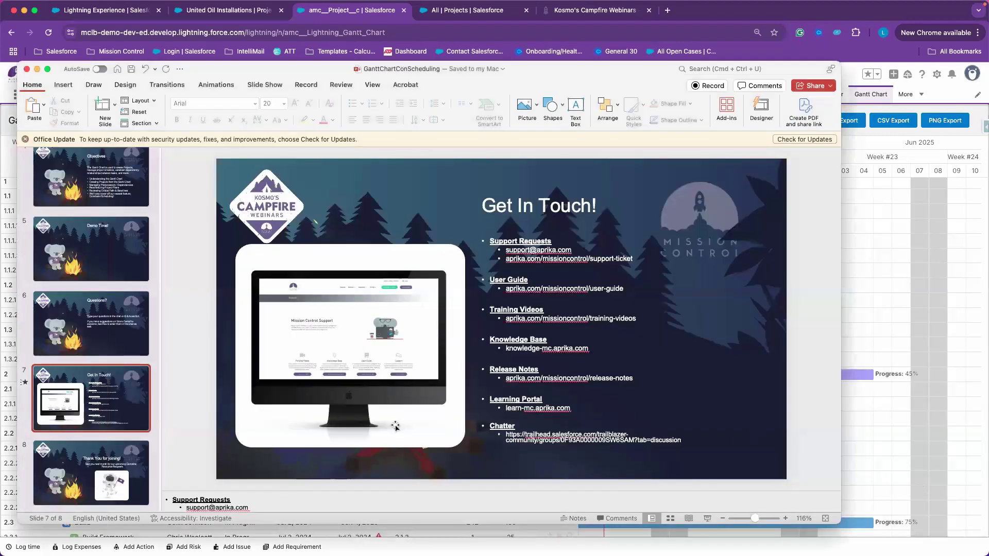
click(707, 518)
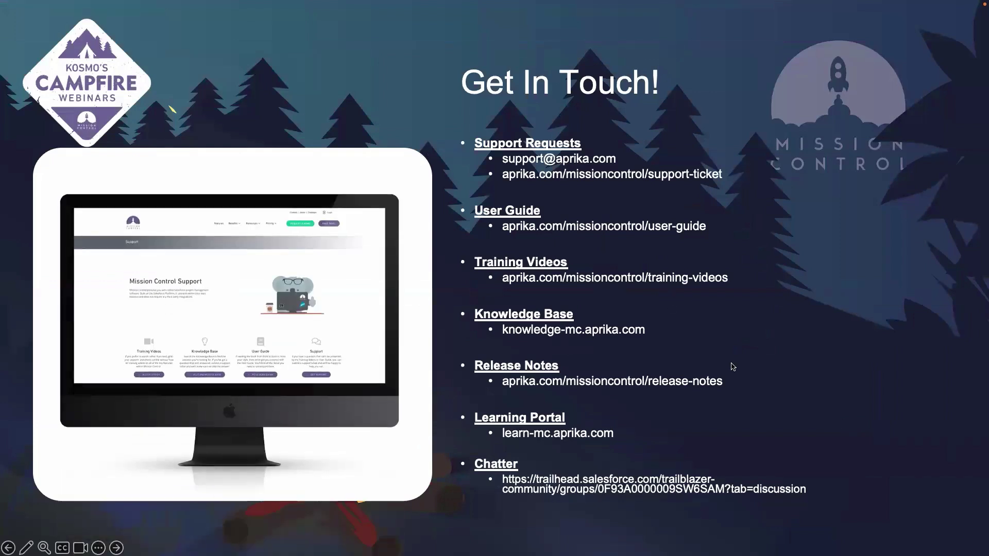